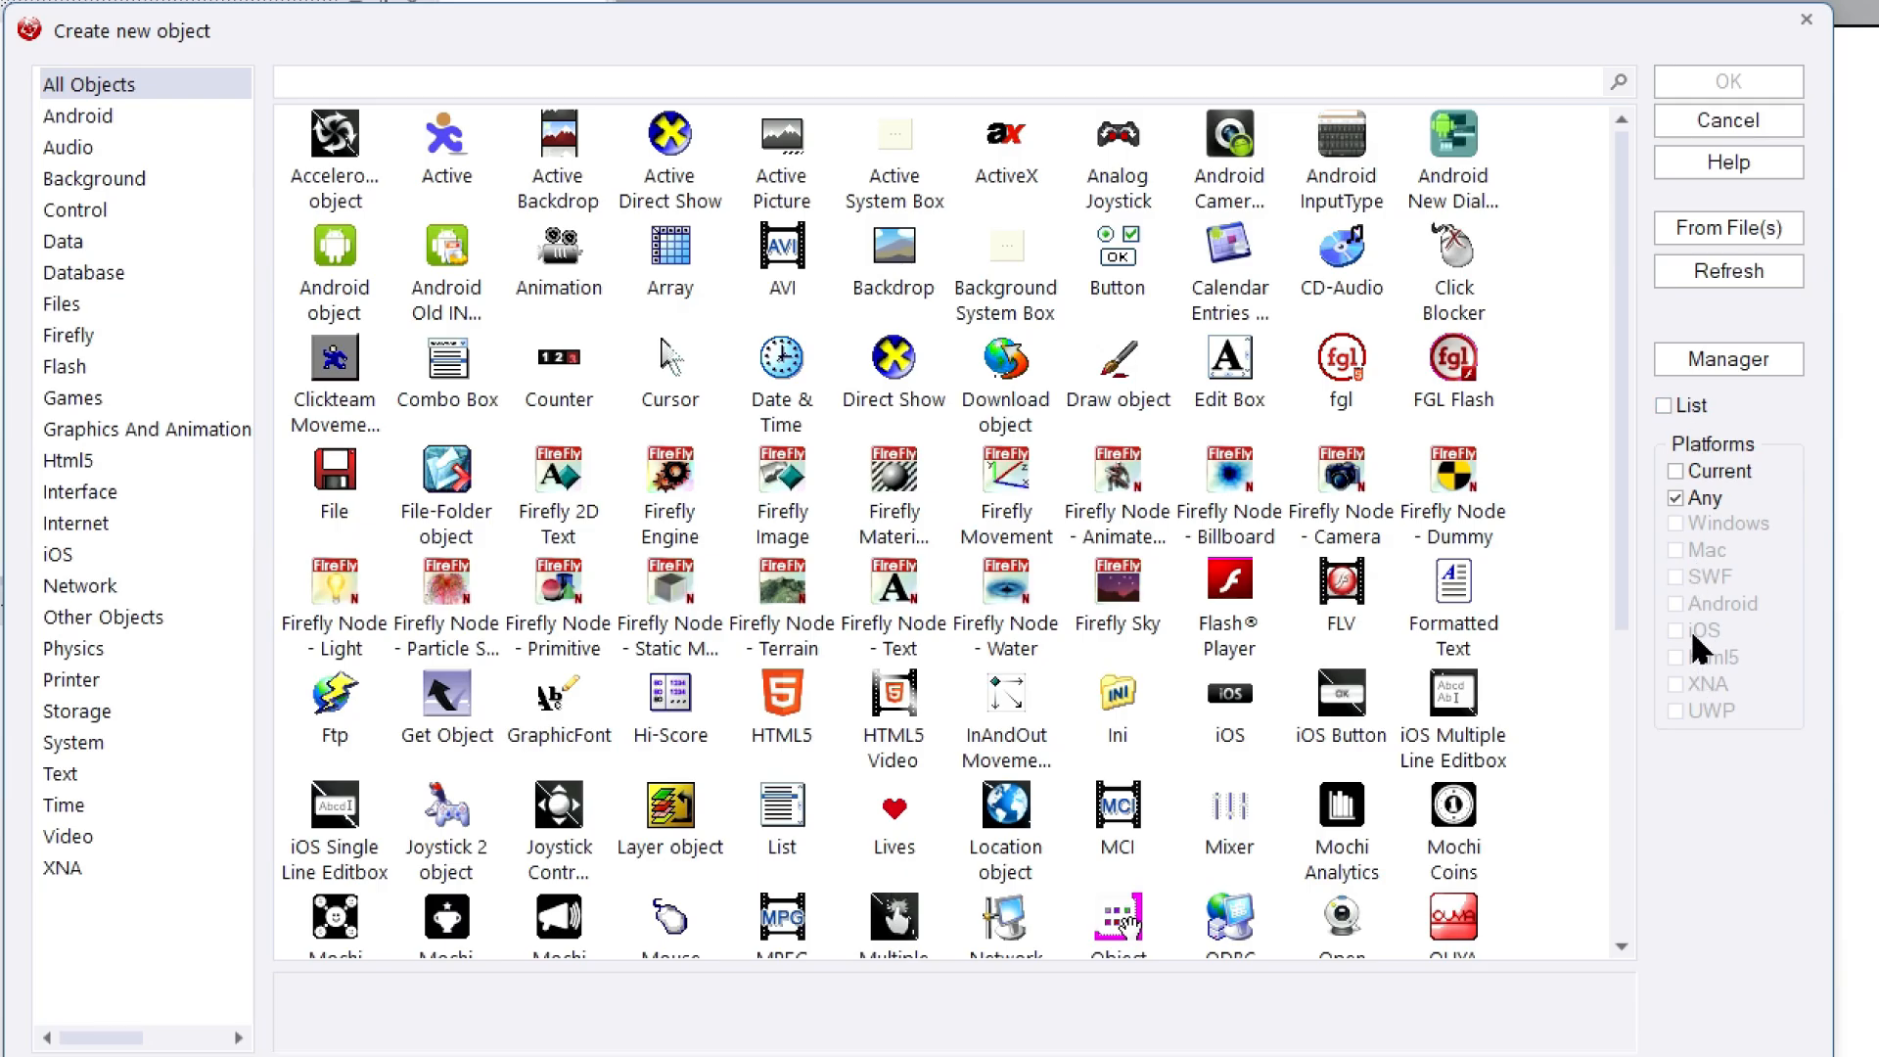
Step: Filter the list of available objects by platform, trying Windows, Android and Html5 one after another
left_click(1677, 501)
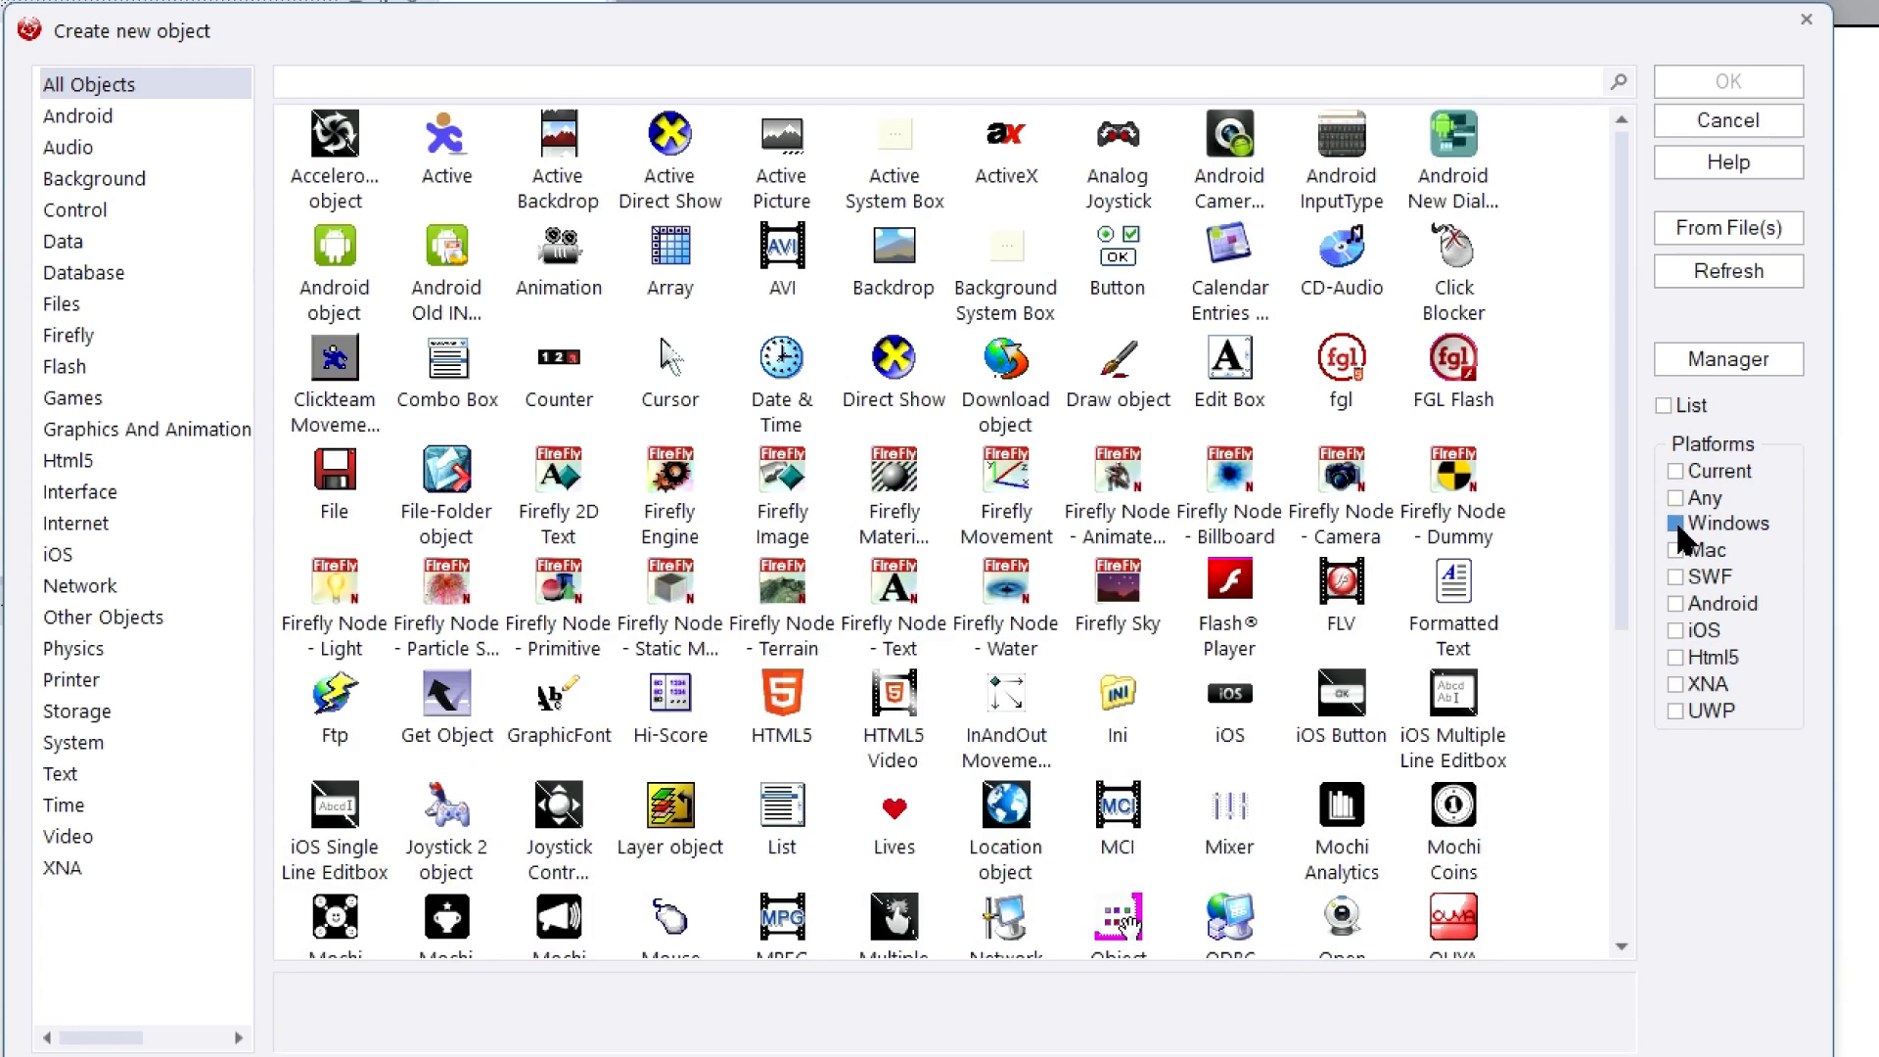
left_click(1677, 525)
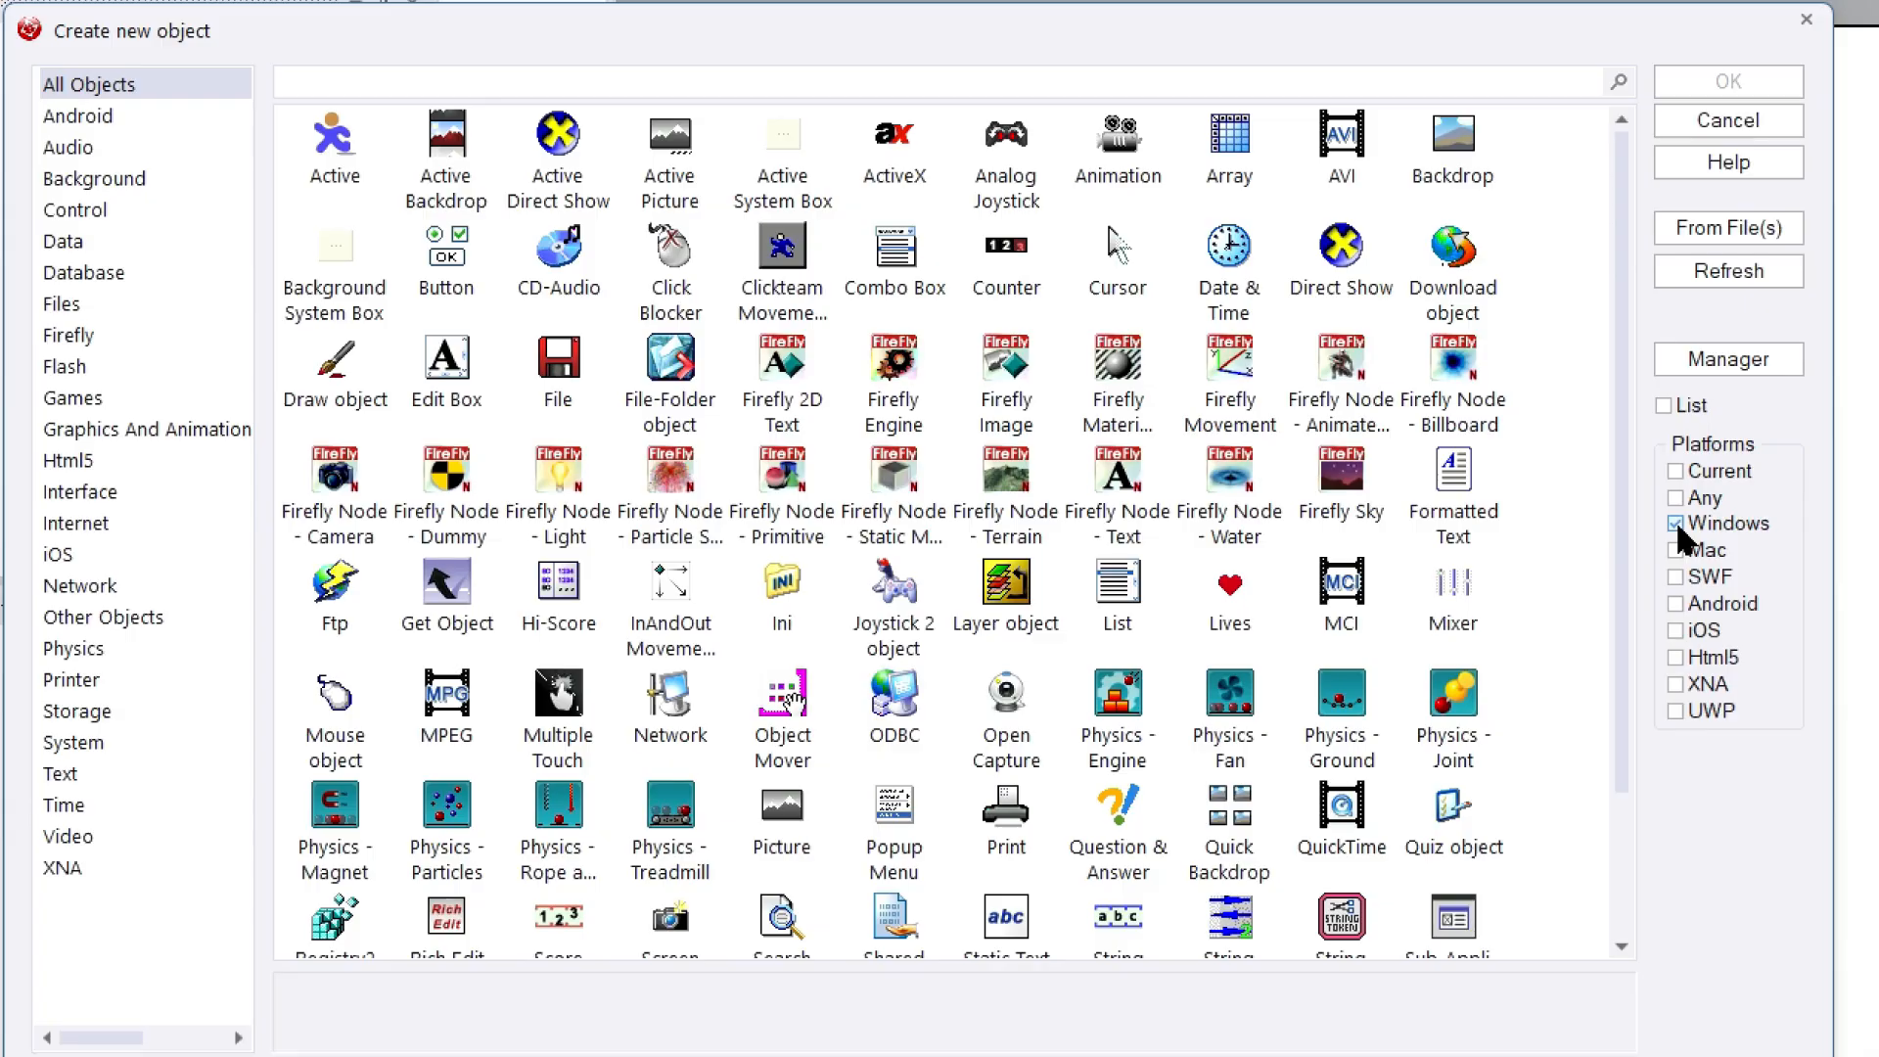
left_click(1677, 526)
left_click(1675, 603)
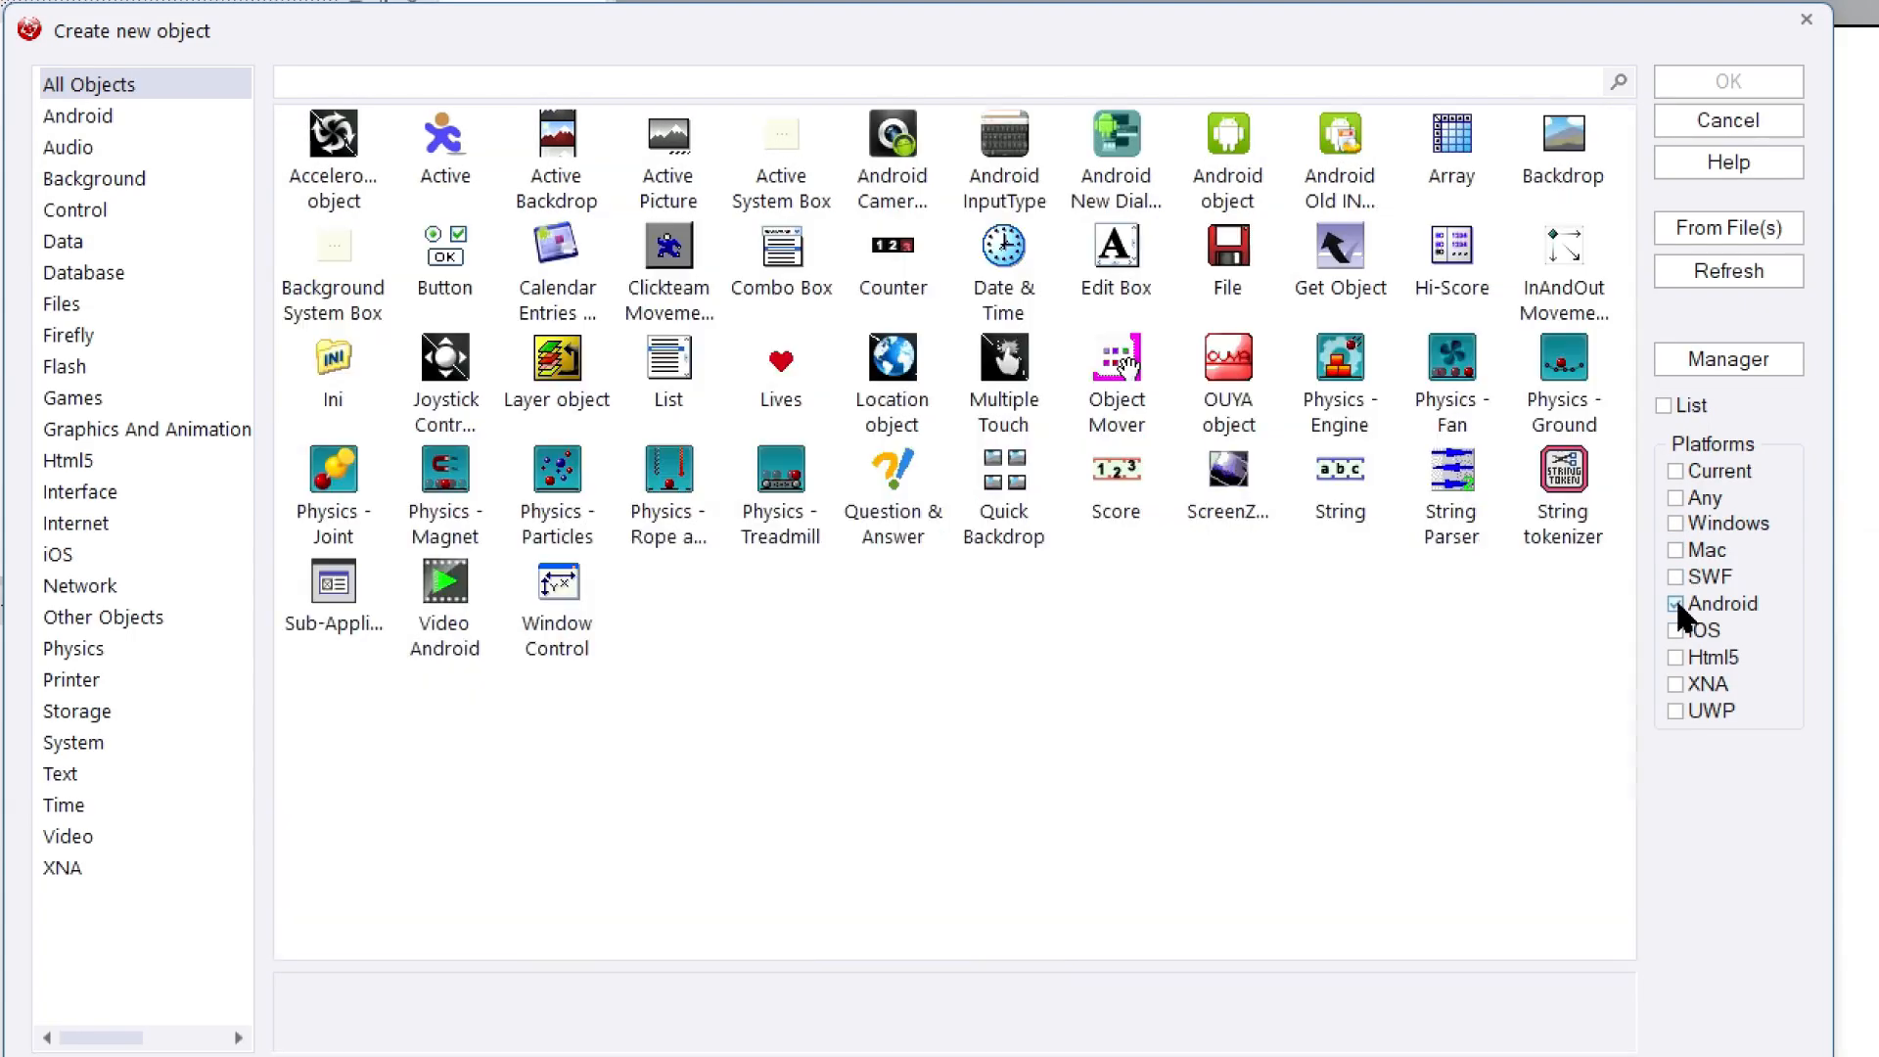
left_click(1675, 600)
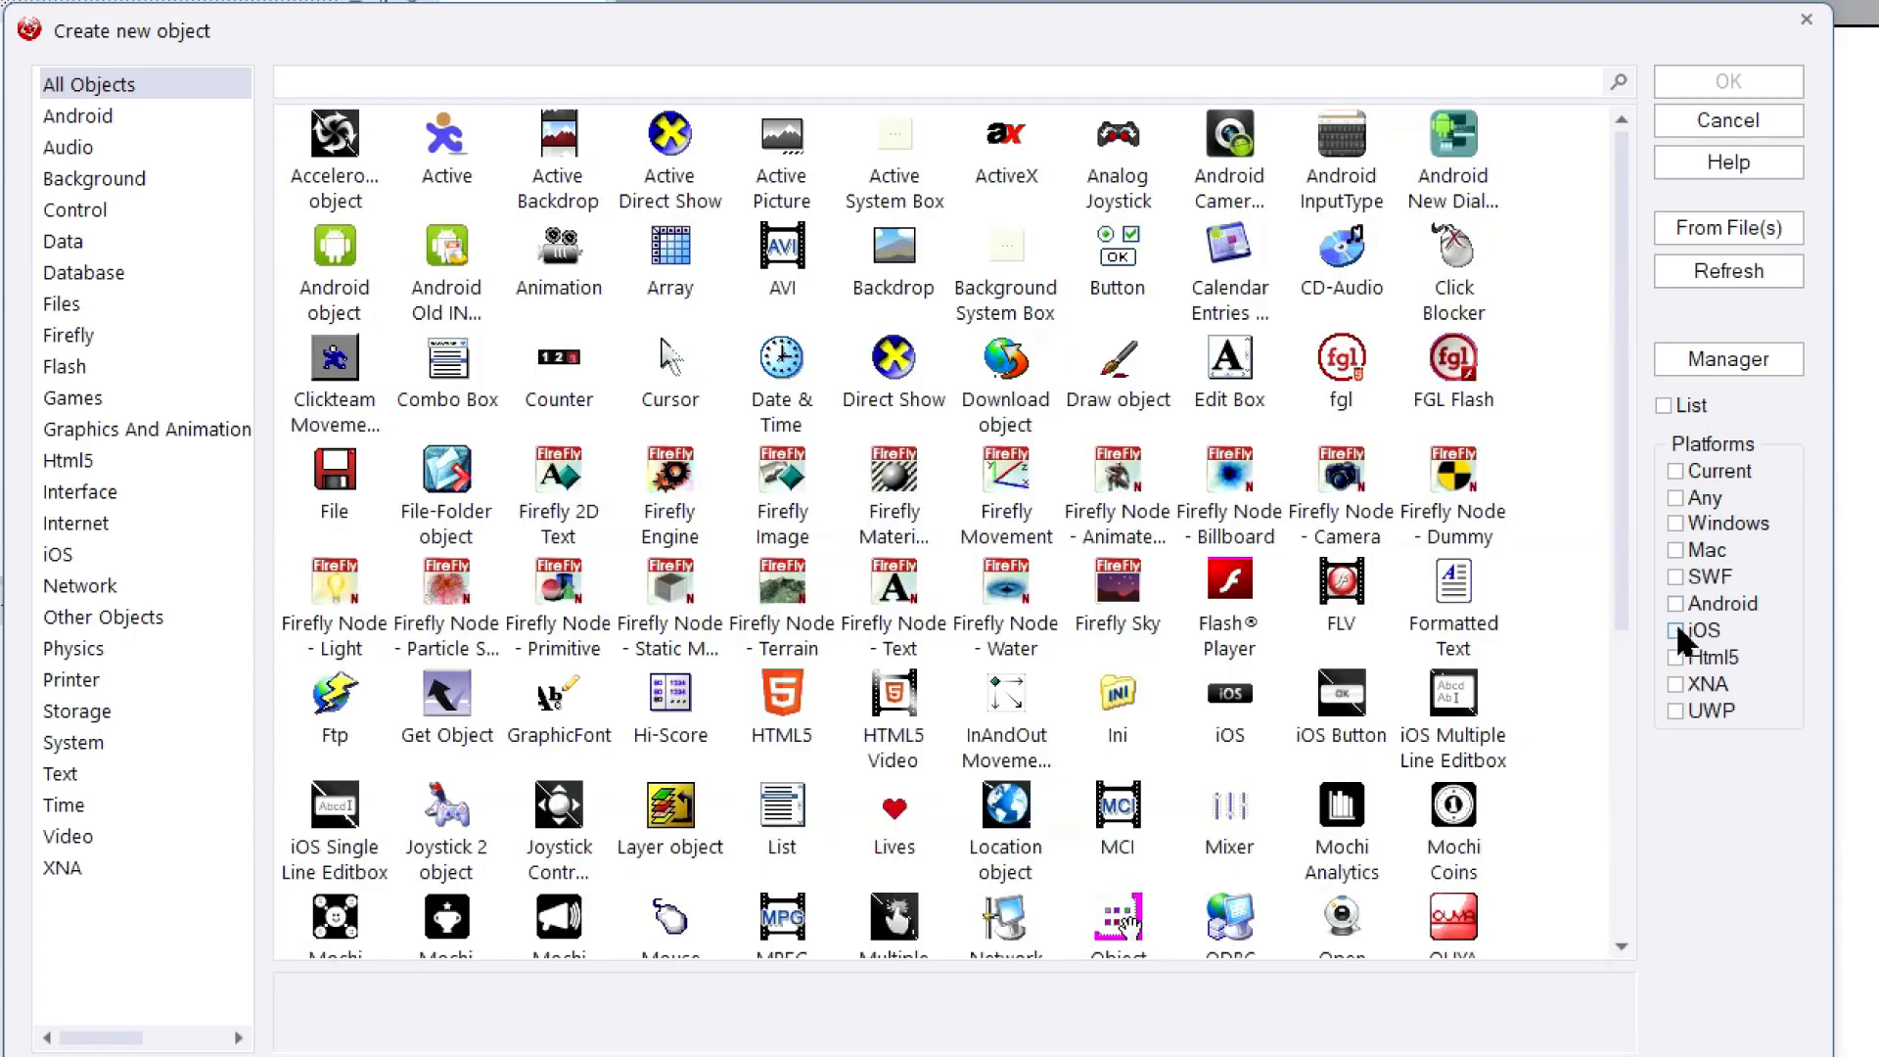
left_click(1675, 655)
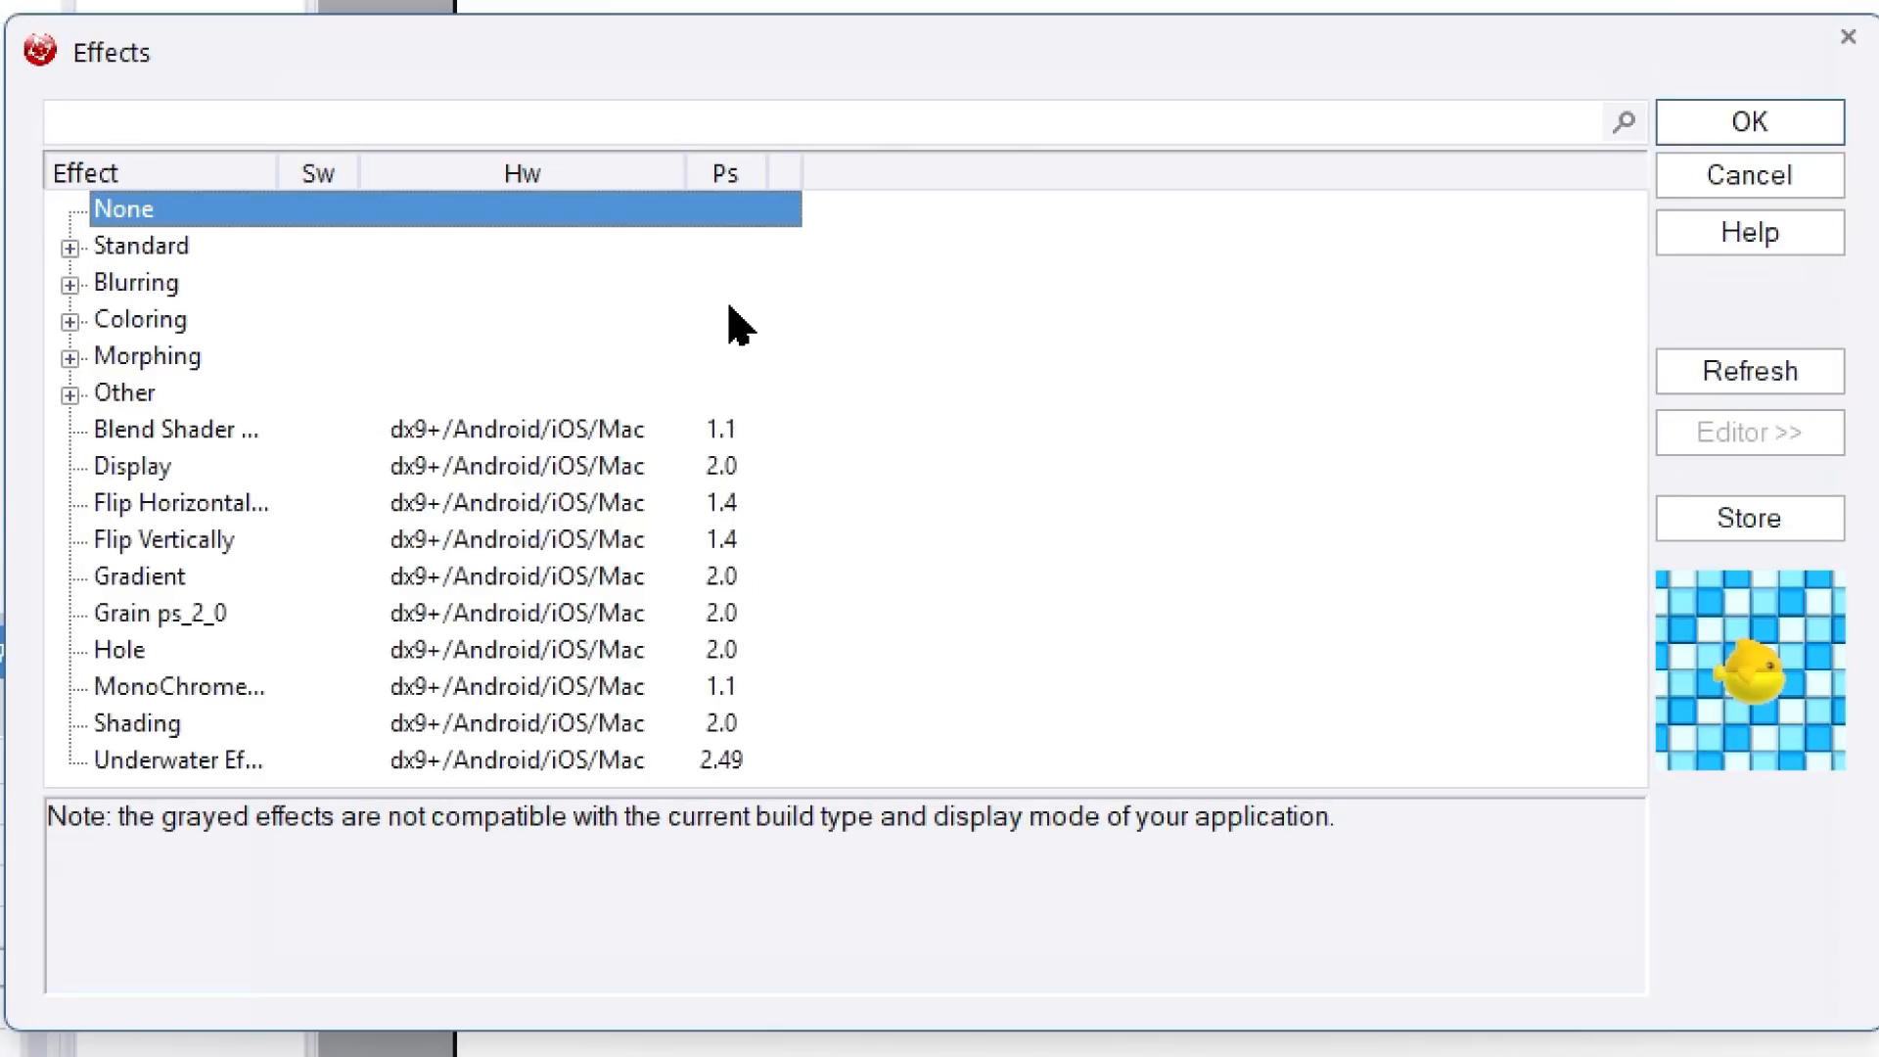
Step: Expand the Standard effects group and look through the list of available effects
left_click(71, 248)
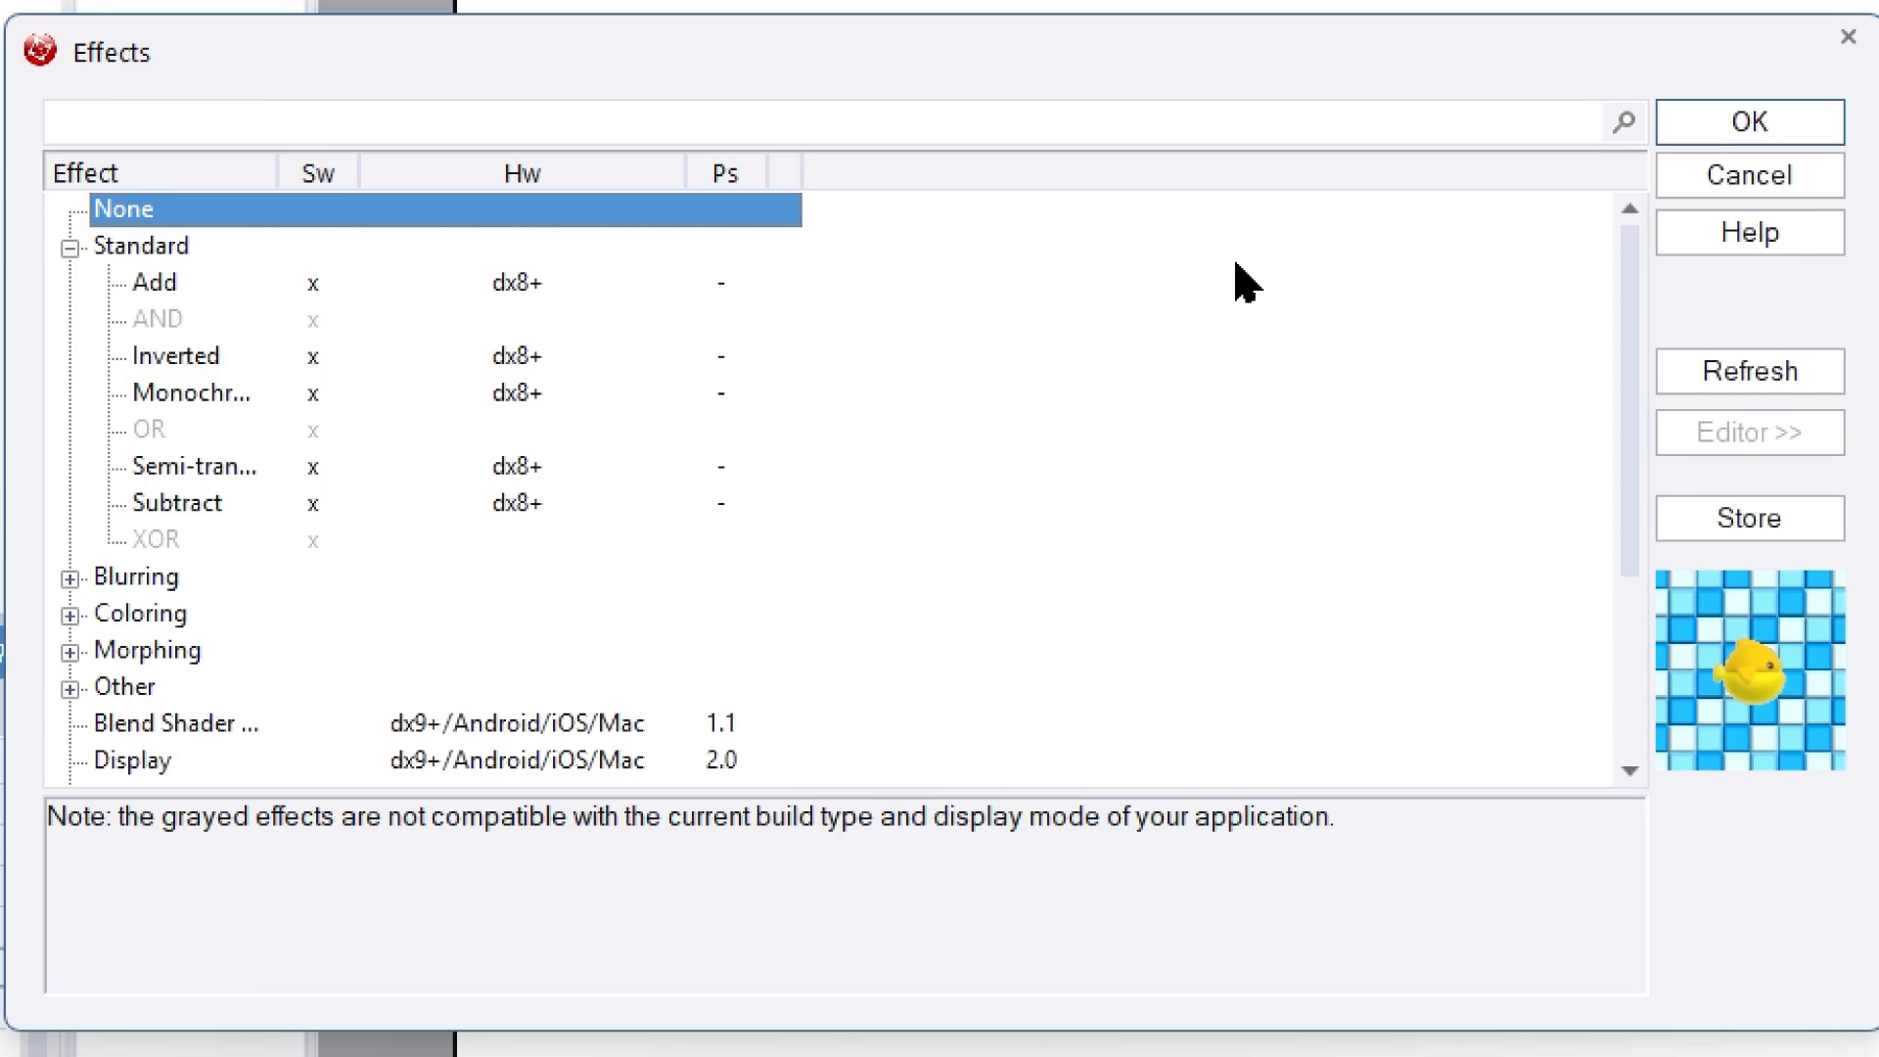
scroll(1241, 284, "down", 2)
scroll(1238, 283, "down", 1)
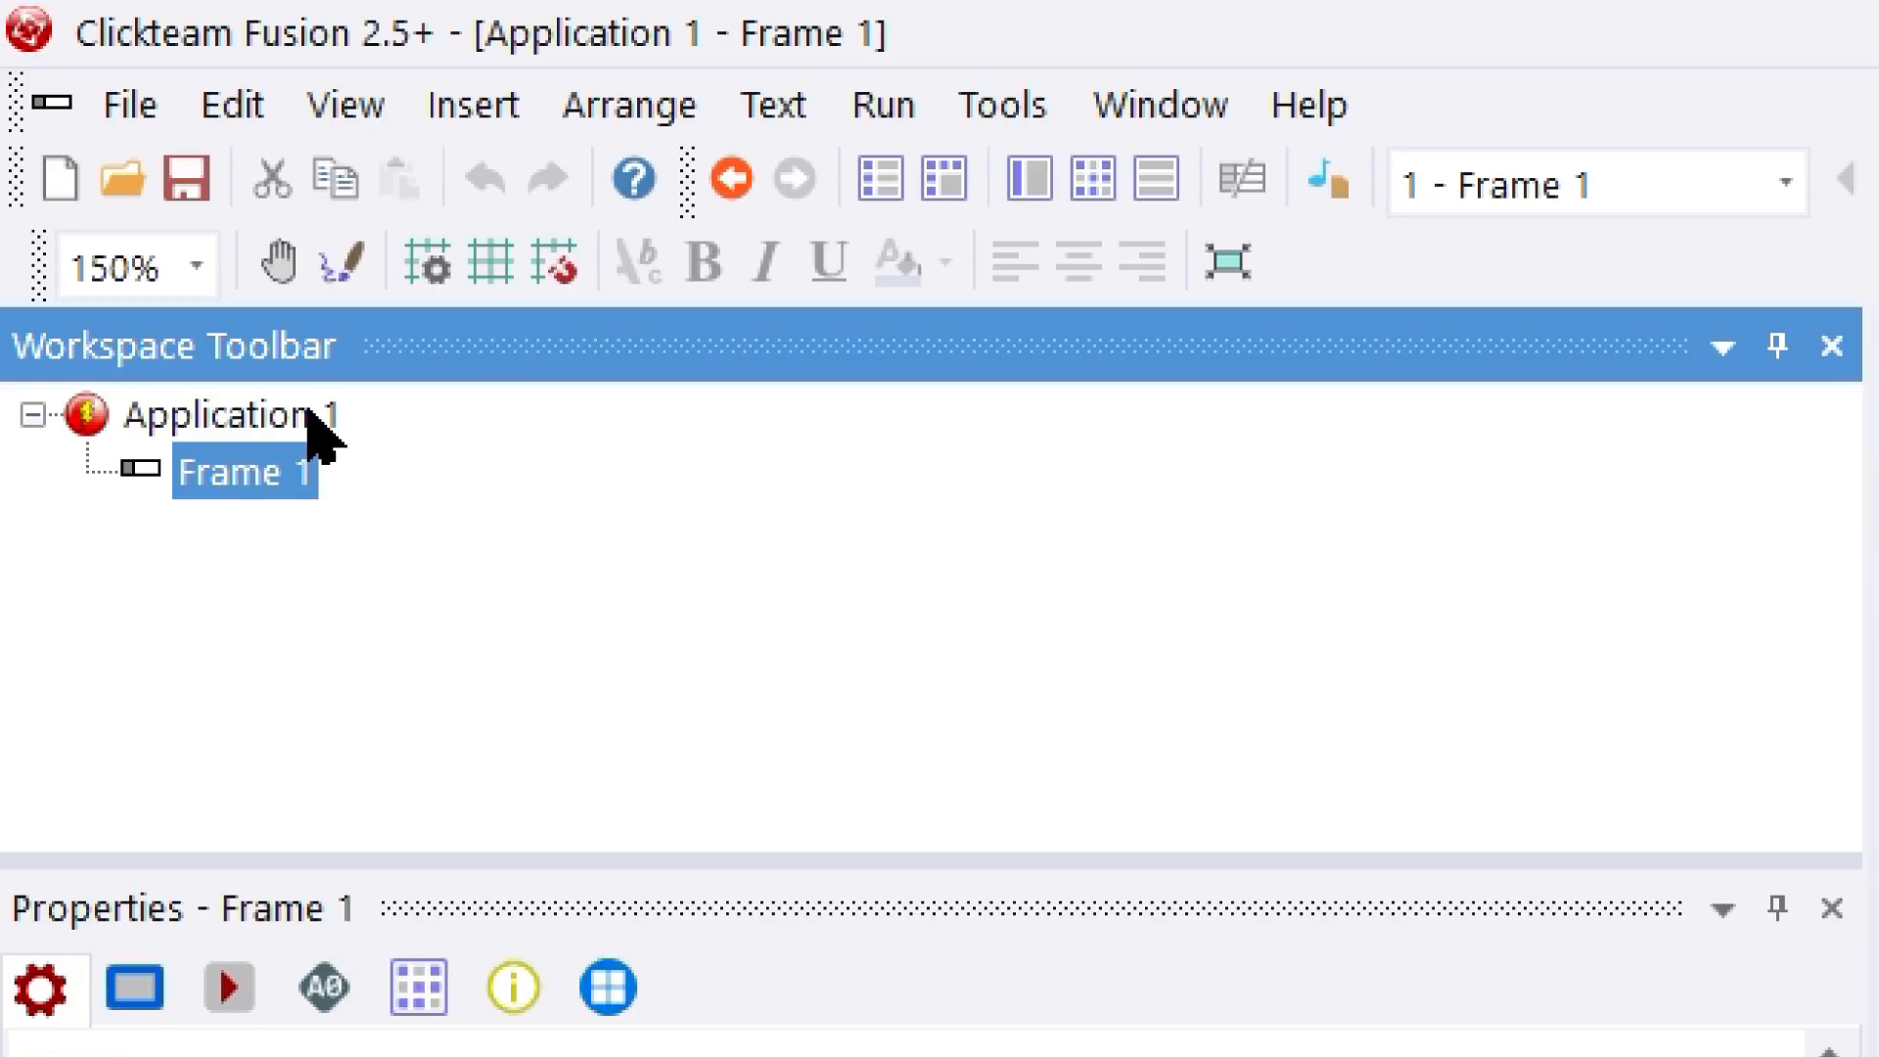
Step: Show Application 1's properties and examine its Build Type setting
left_click(318, 420)
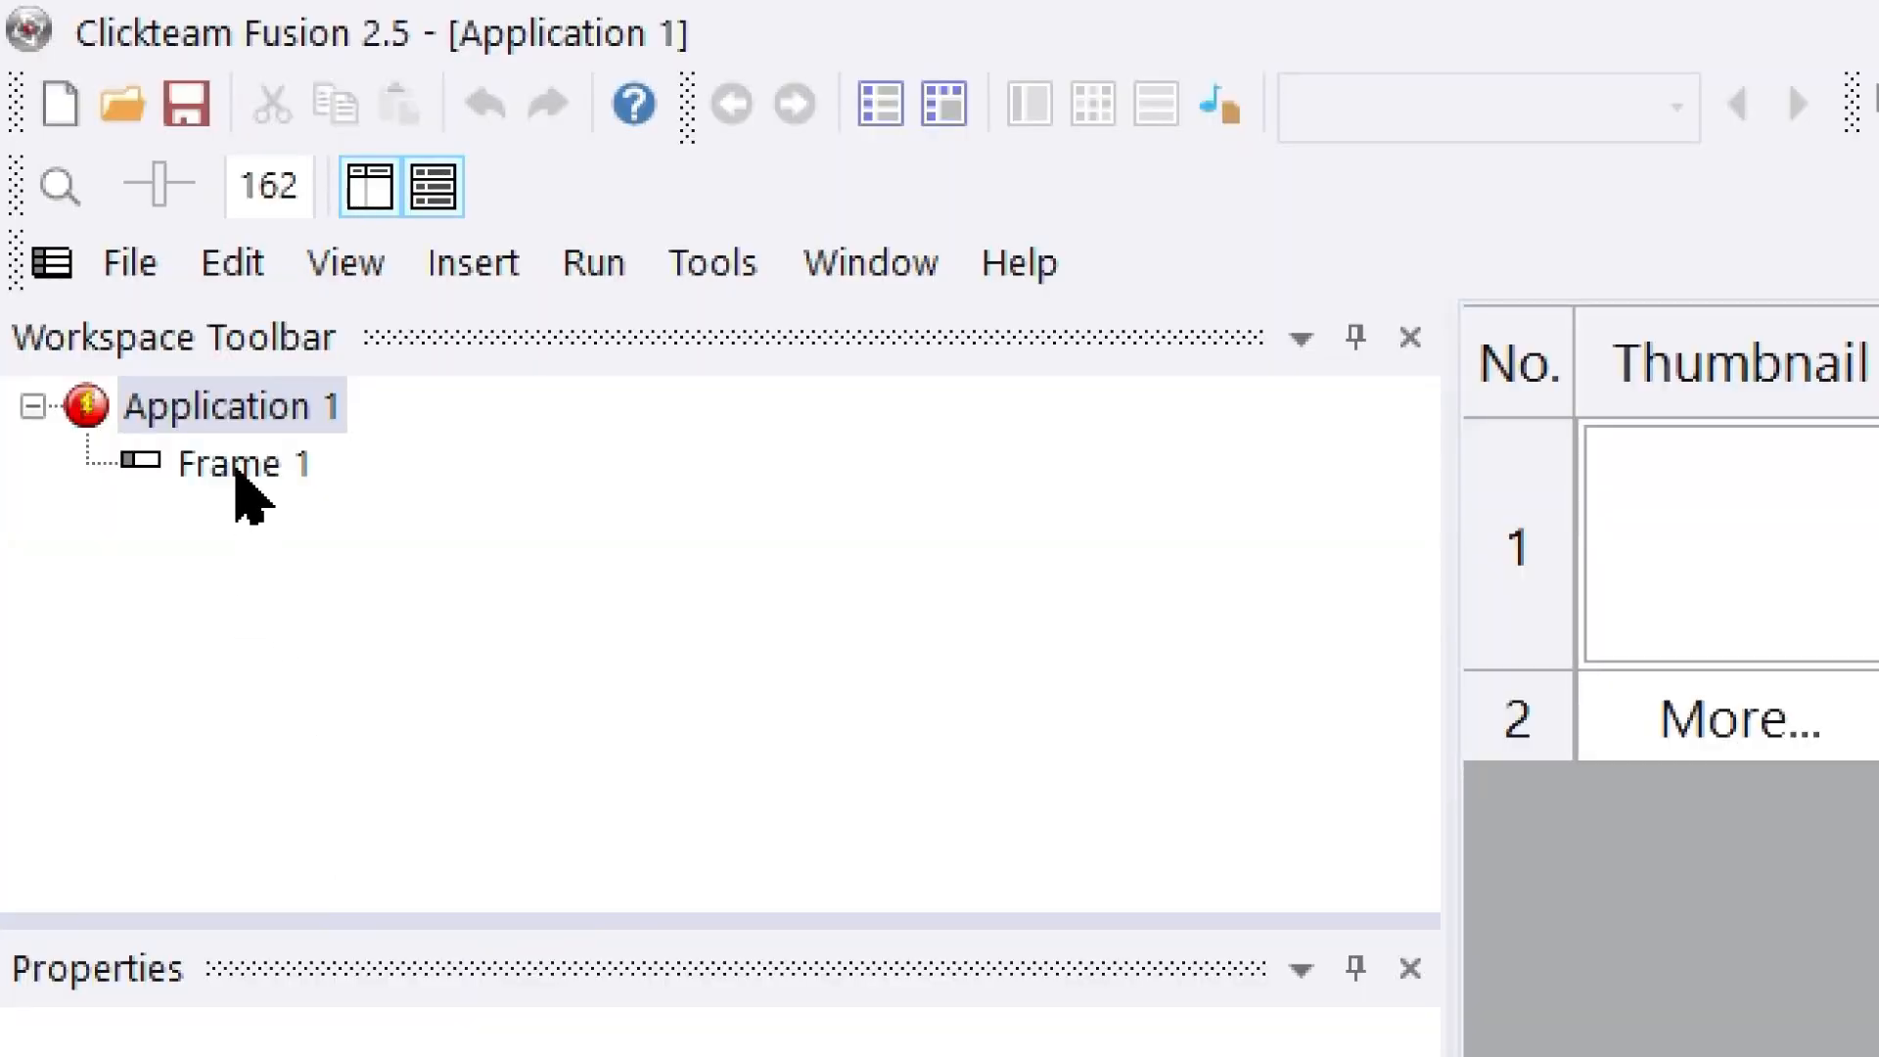
left_click(239, 411)
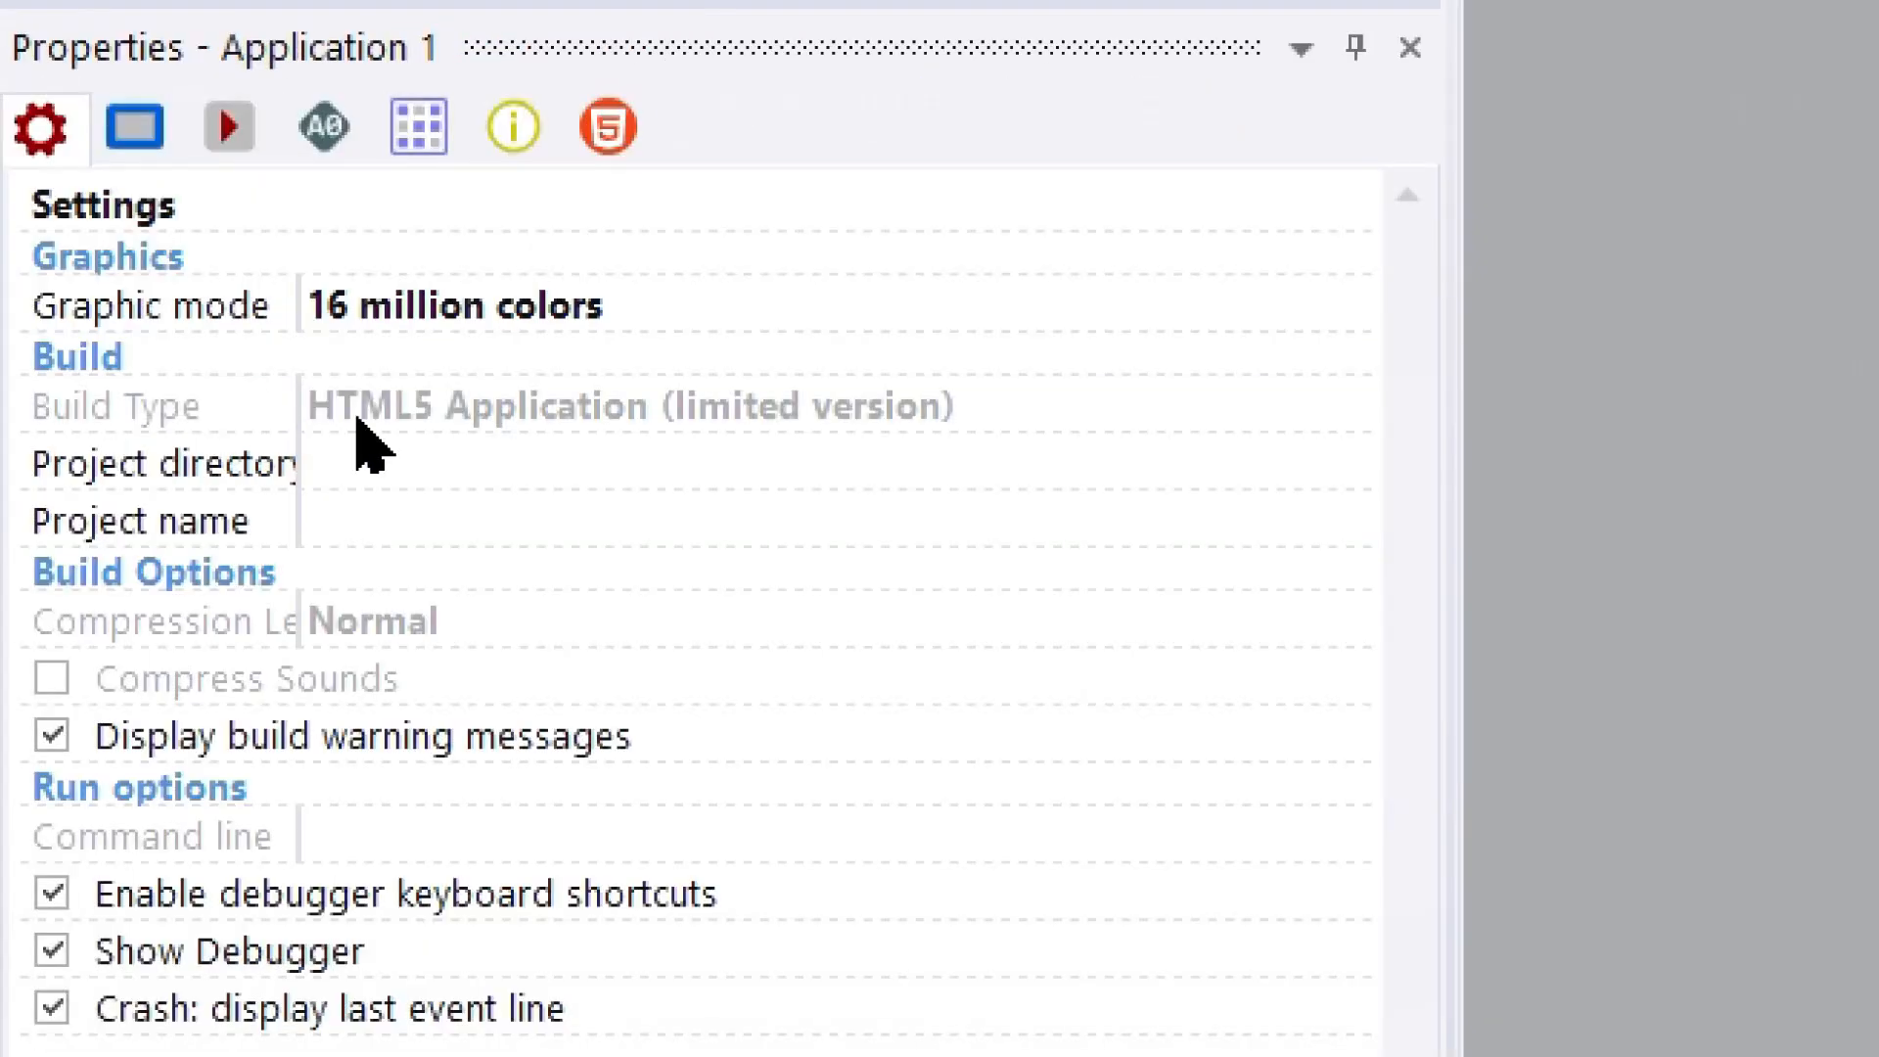
left_click(357, 416)
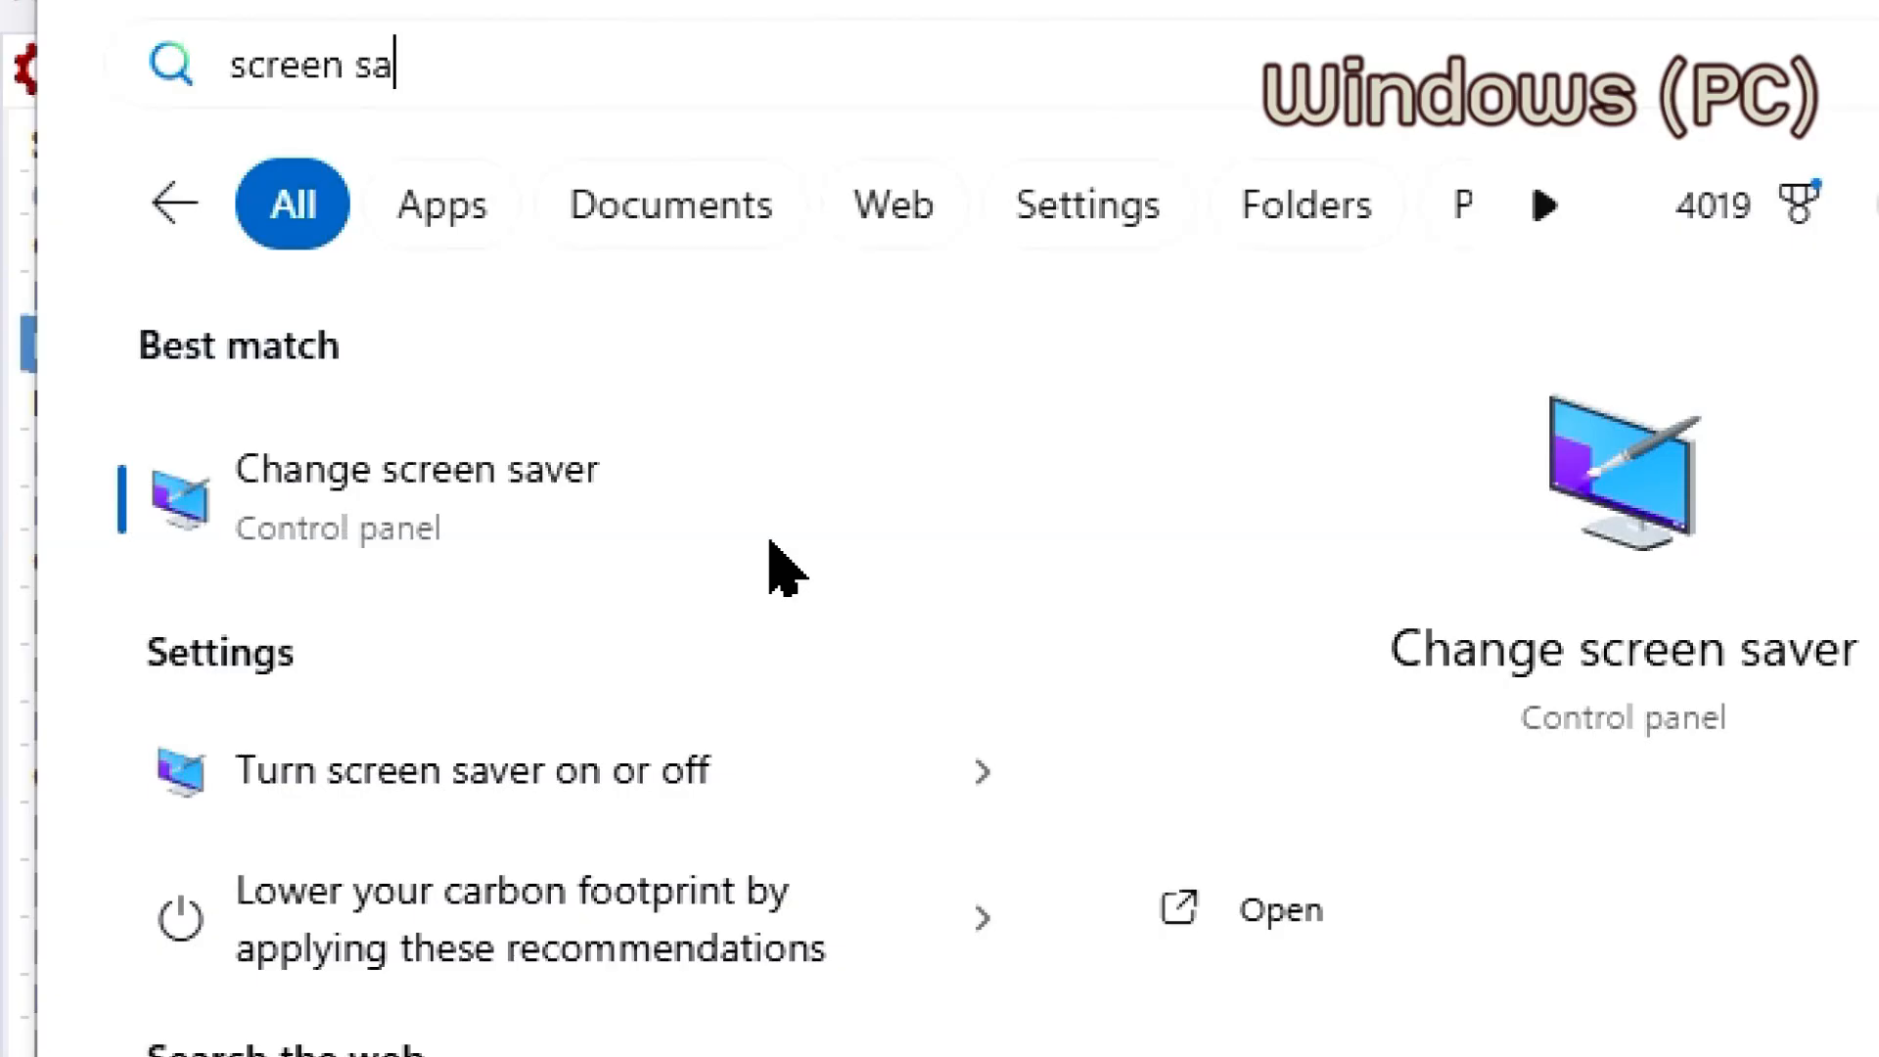
Step: Open the Windows screen saver settings, look through the available screen savers and leave without changing anything
left_click(397, 519)
left_click_drag(1013, 0, 772, 0)
left_click(867, 466)
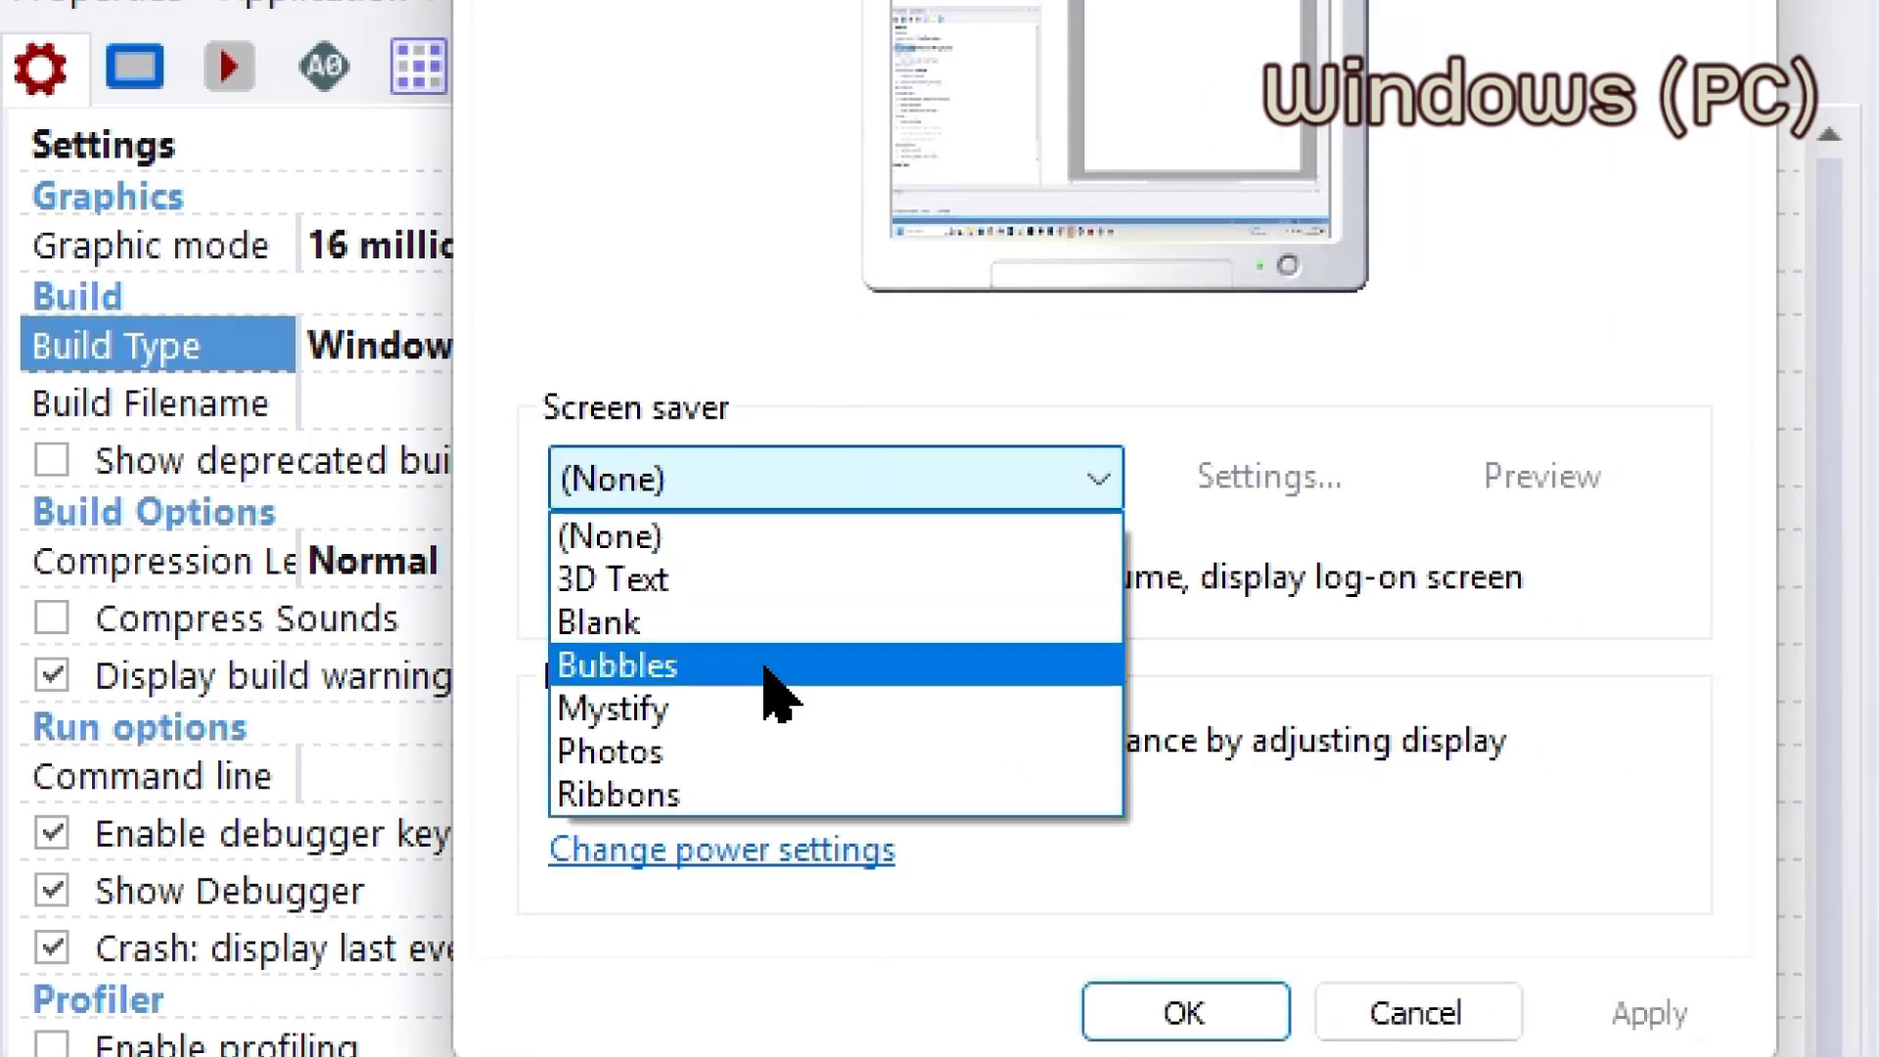
left_click(1007, 487)
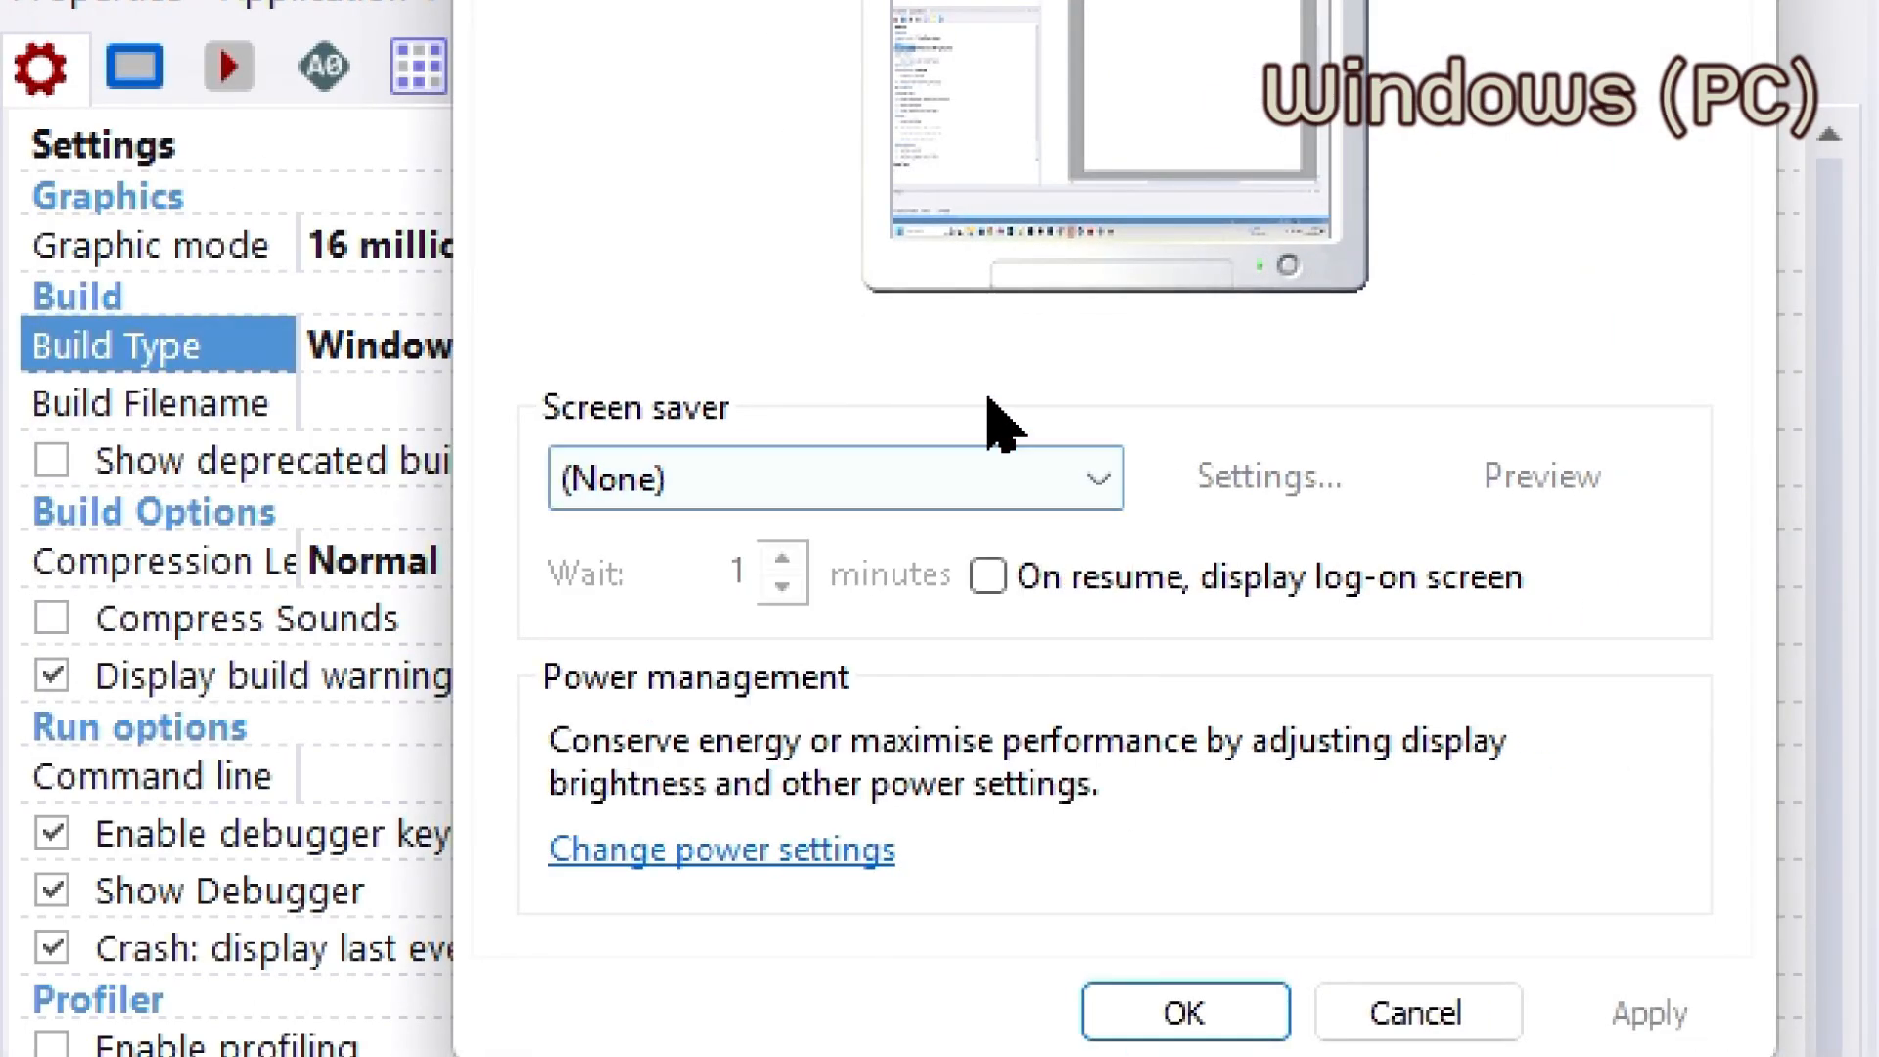
left_click(1394, 1008)
Step: Search the new objects for "sub" and insert a Sub-Application object into the frame
left_click(587, 362)
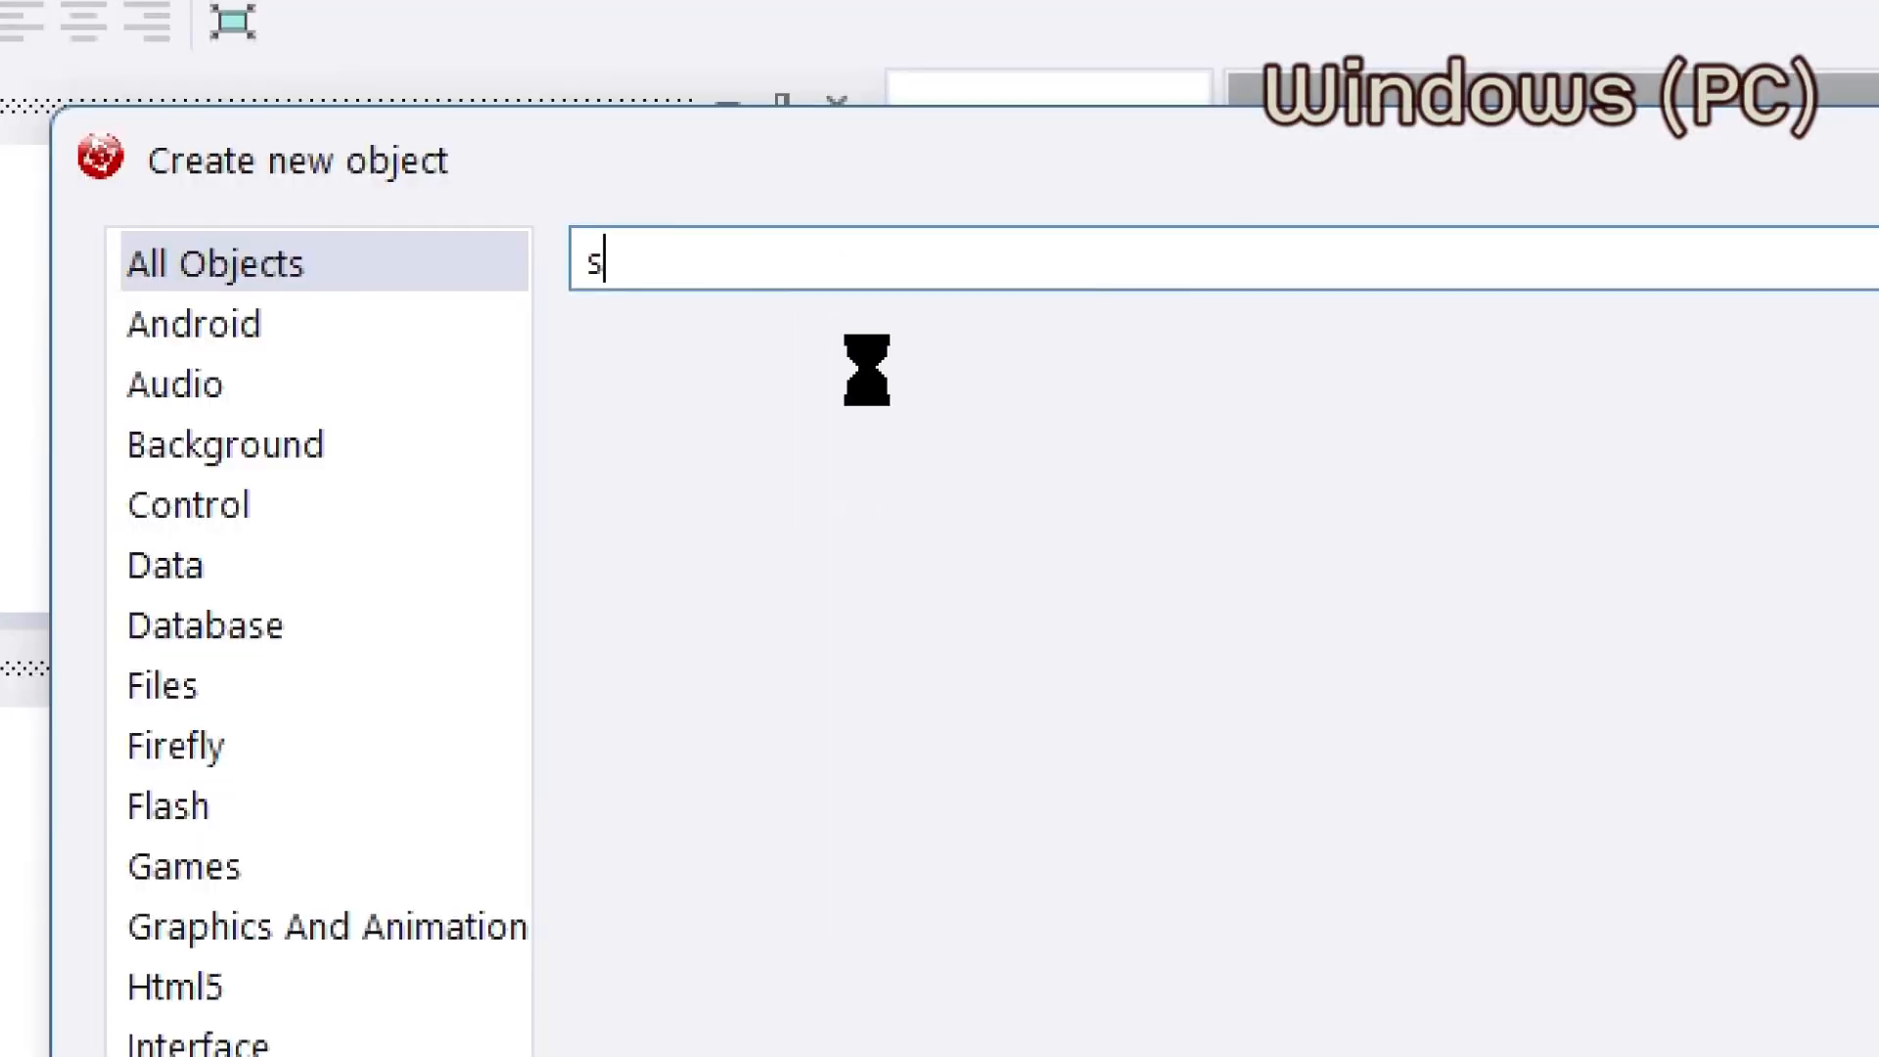
type("ub")
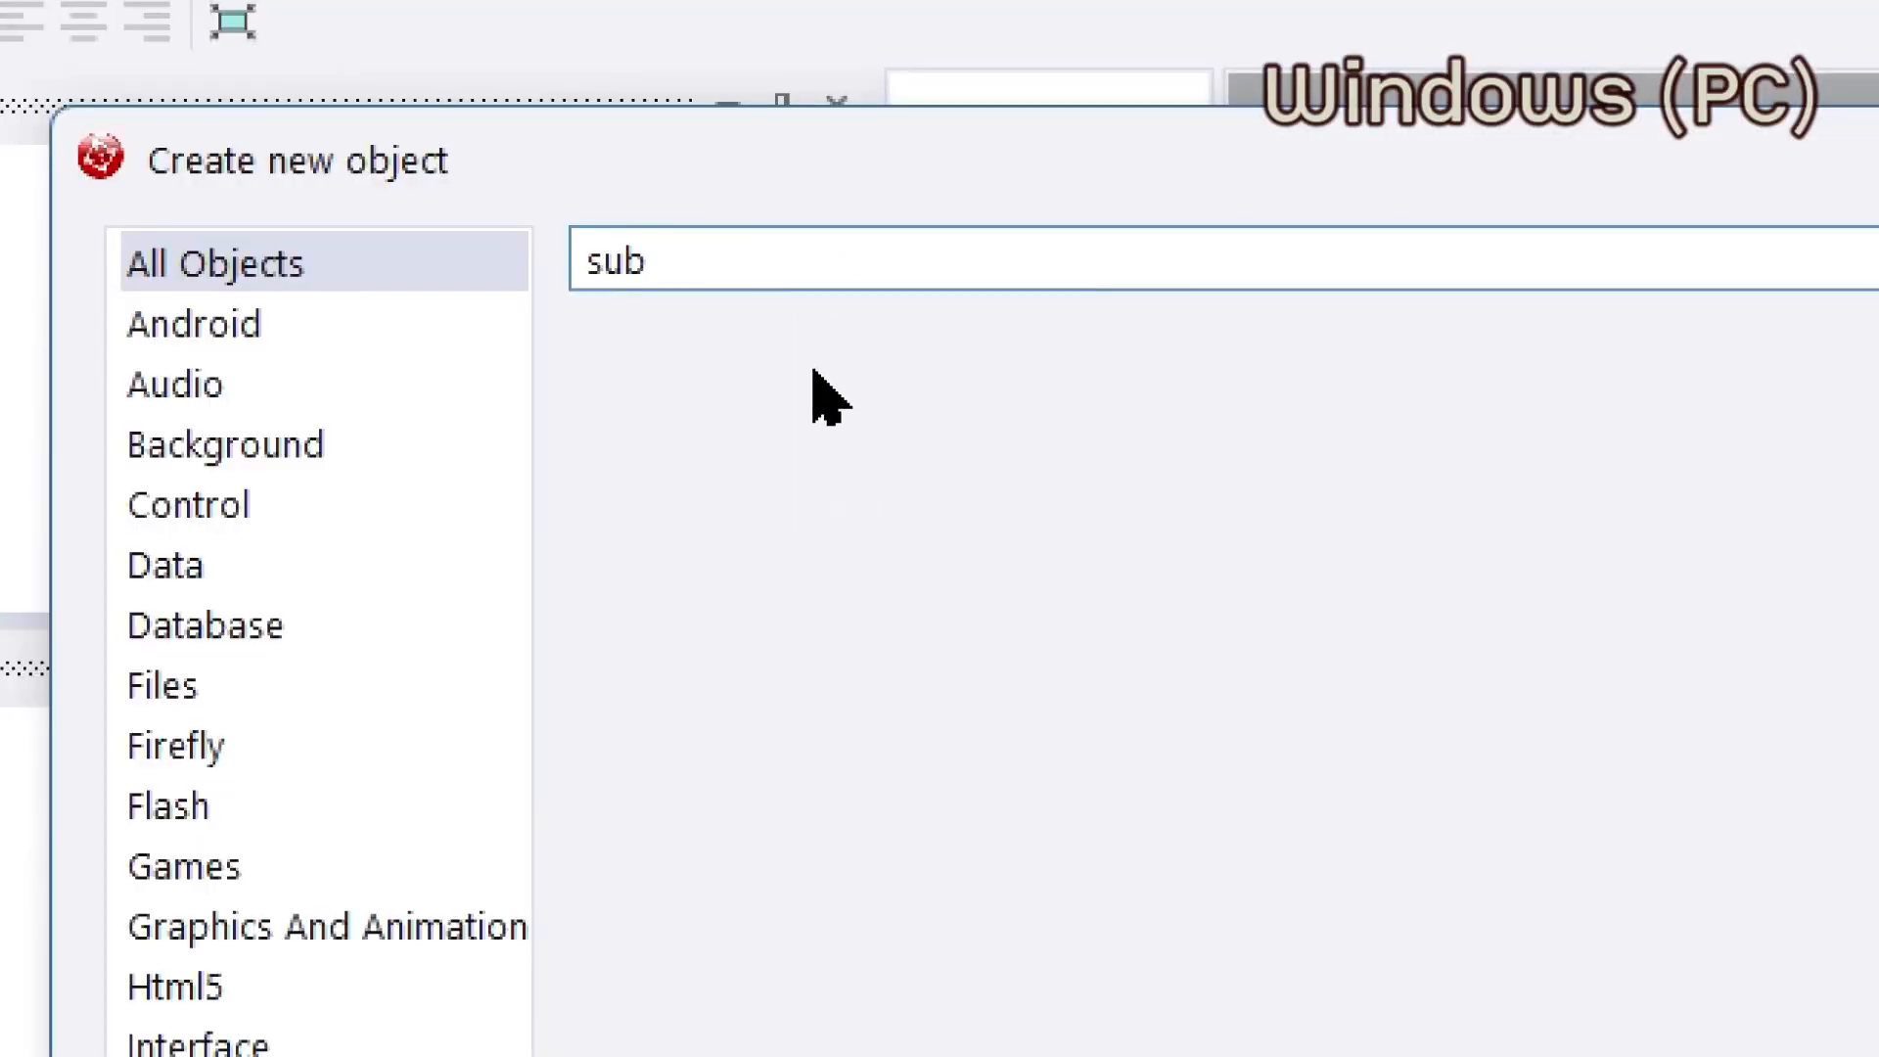
left_click(1090, 441)
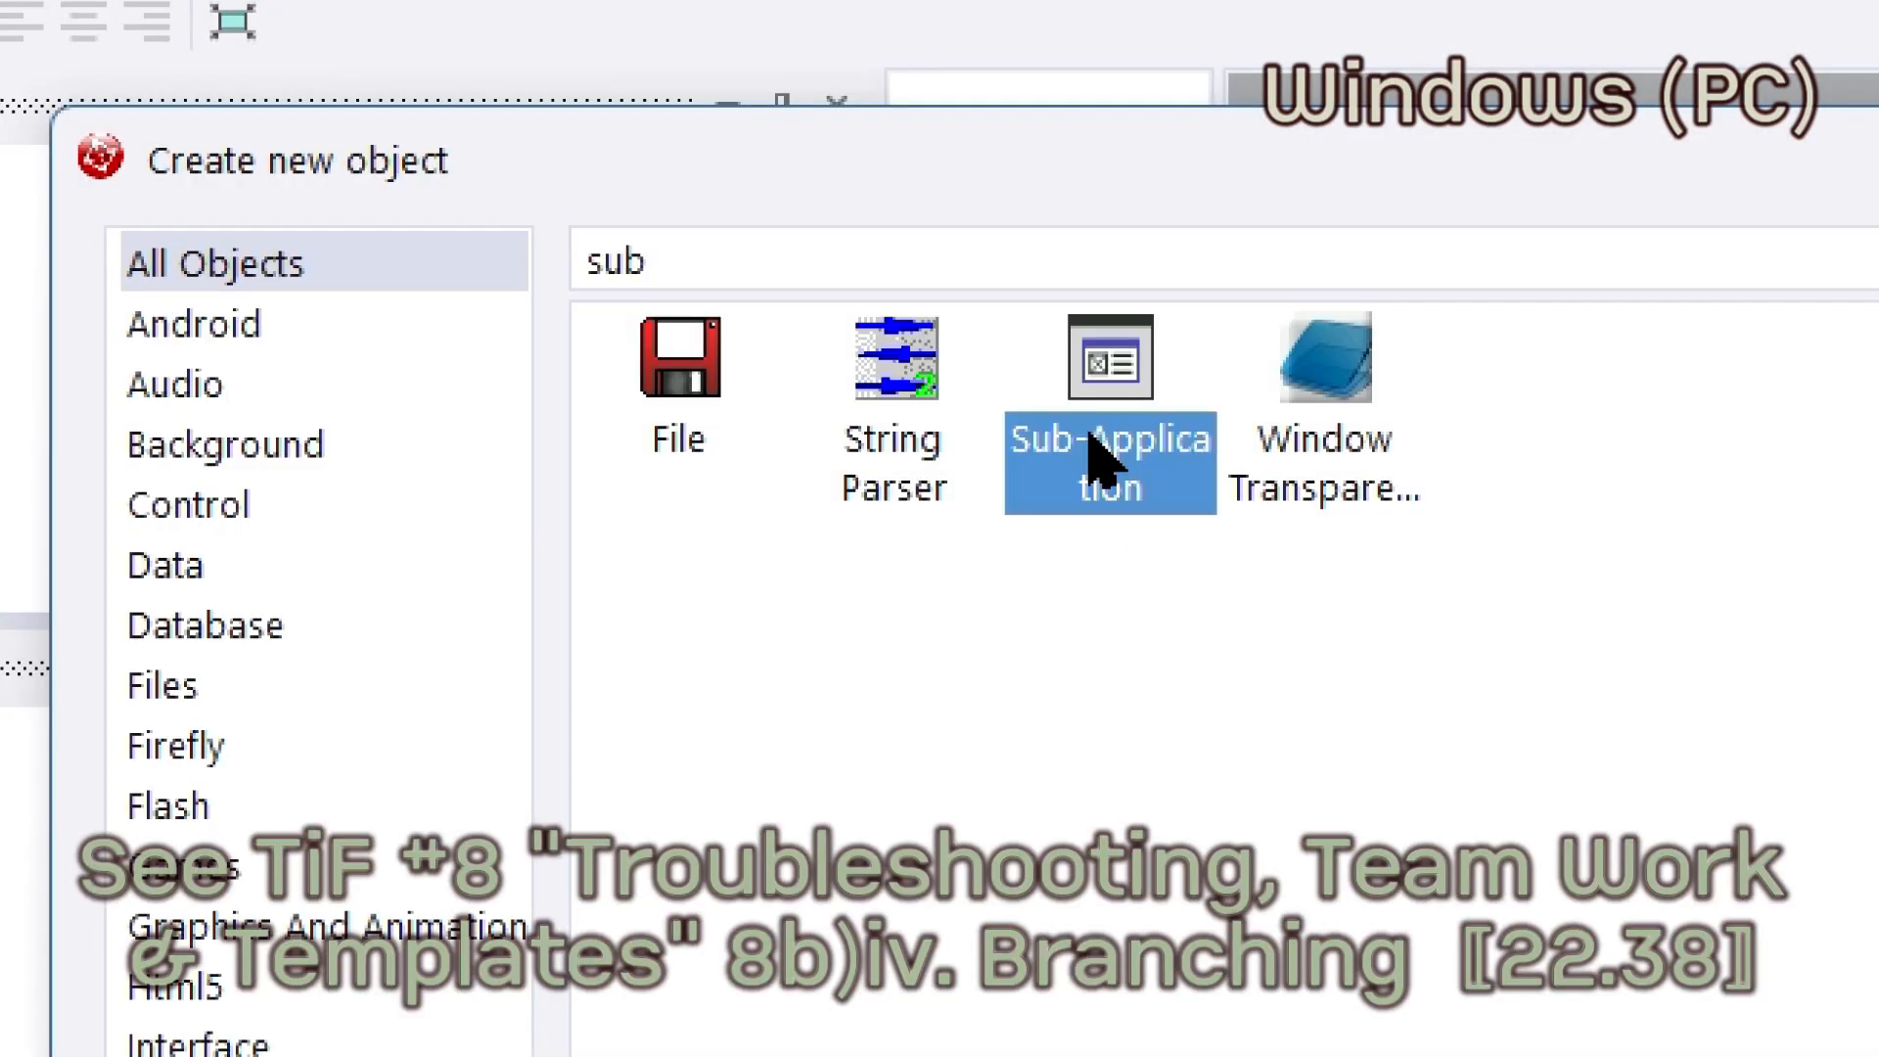
double_click(1090, 440)
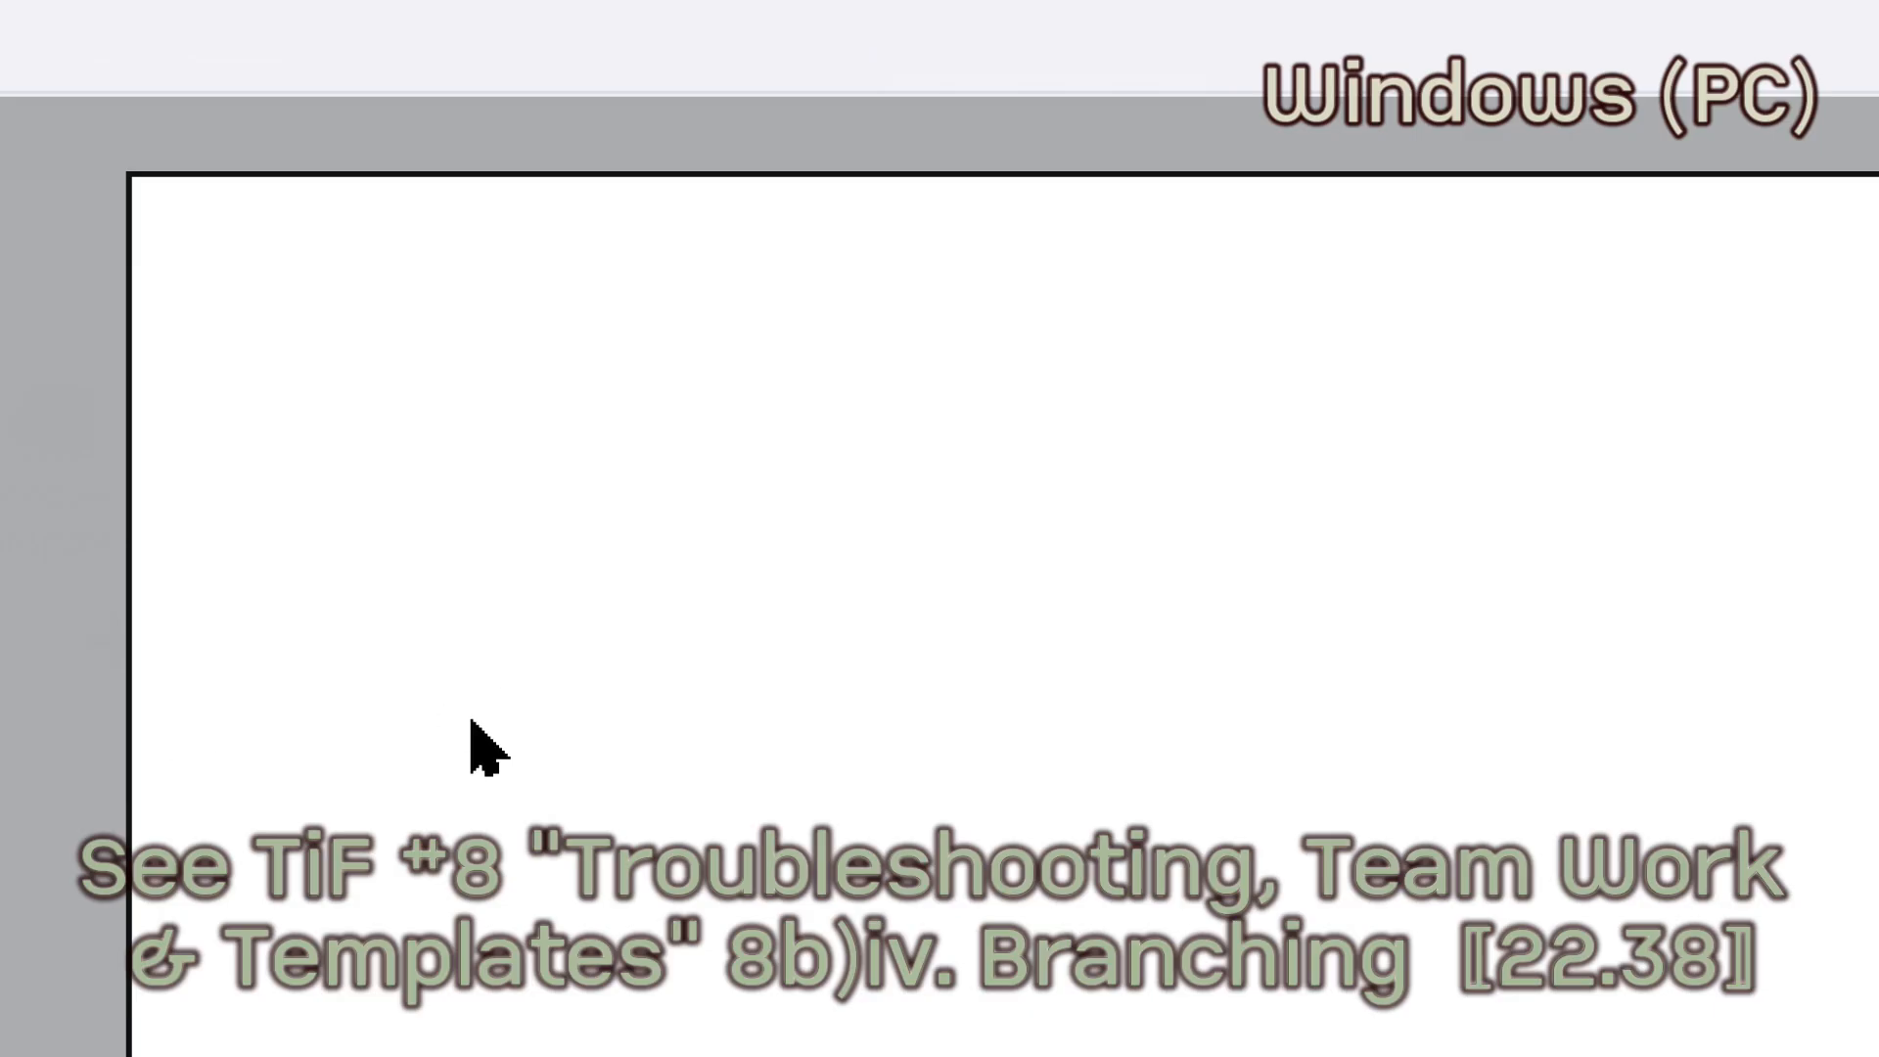
left_click(496, 761)
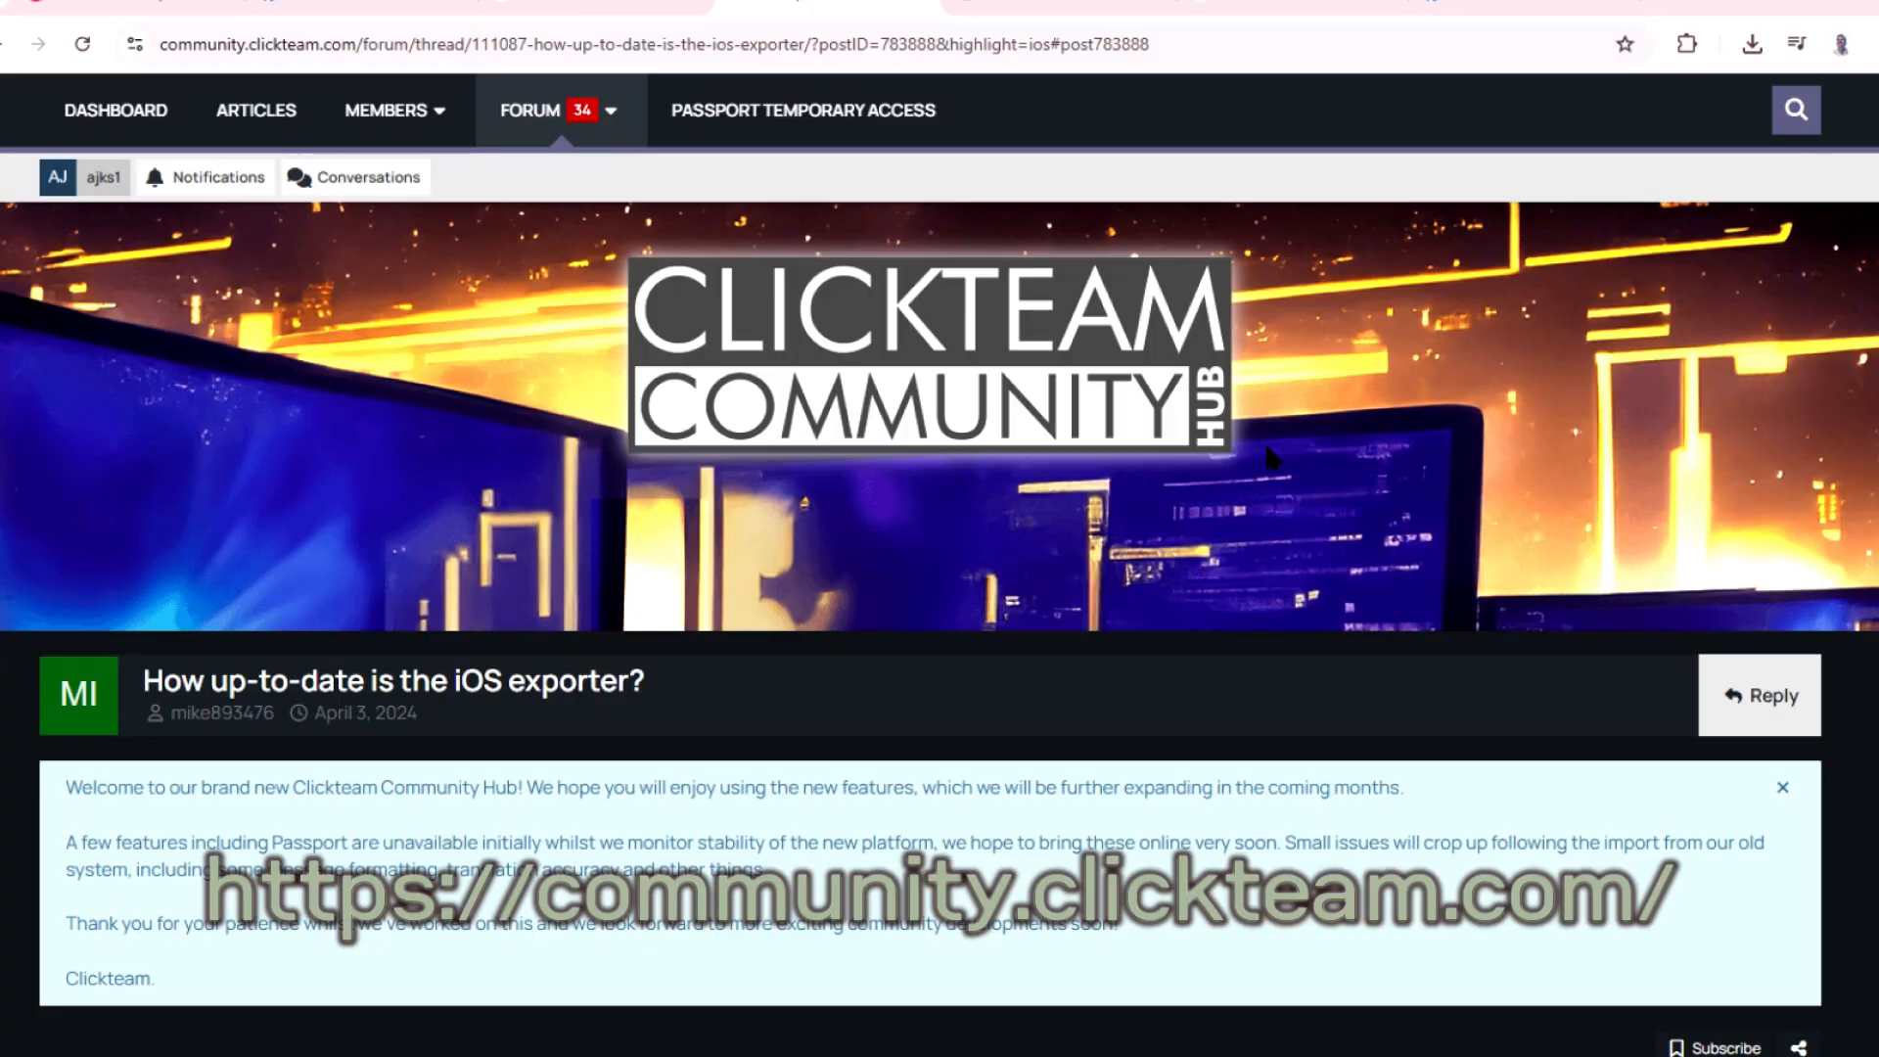
Step: Read the Clickteam forum thread on how up-to-date the iOS exporter is, and open the Microsoft Store
scroll(1268, 456, "down", 5)
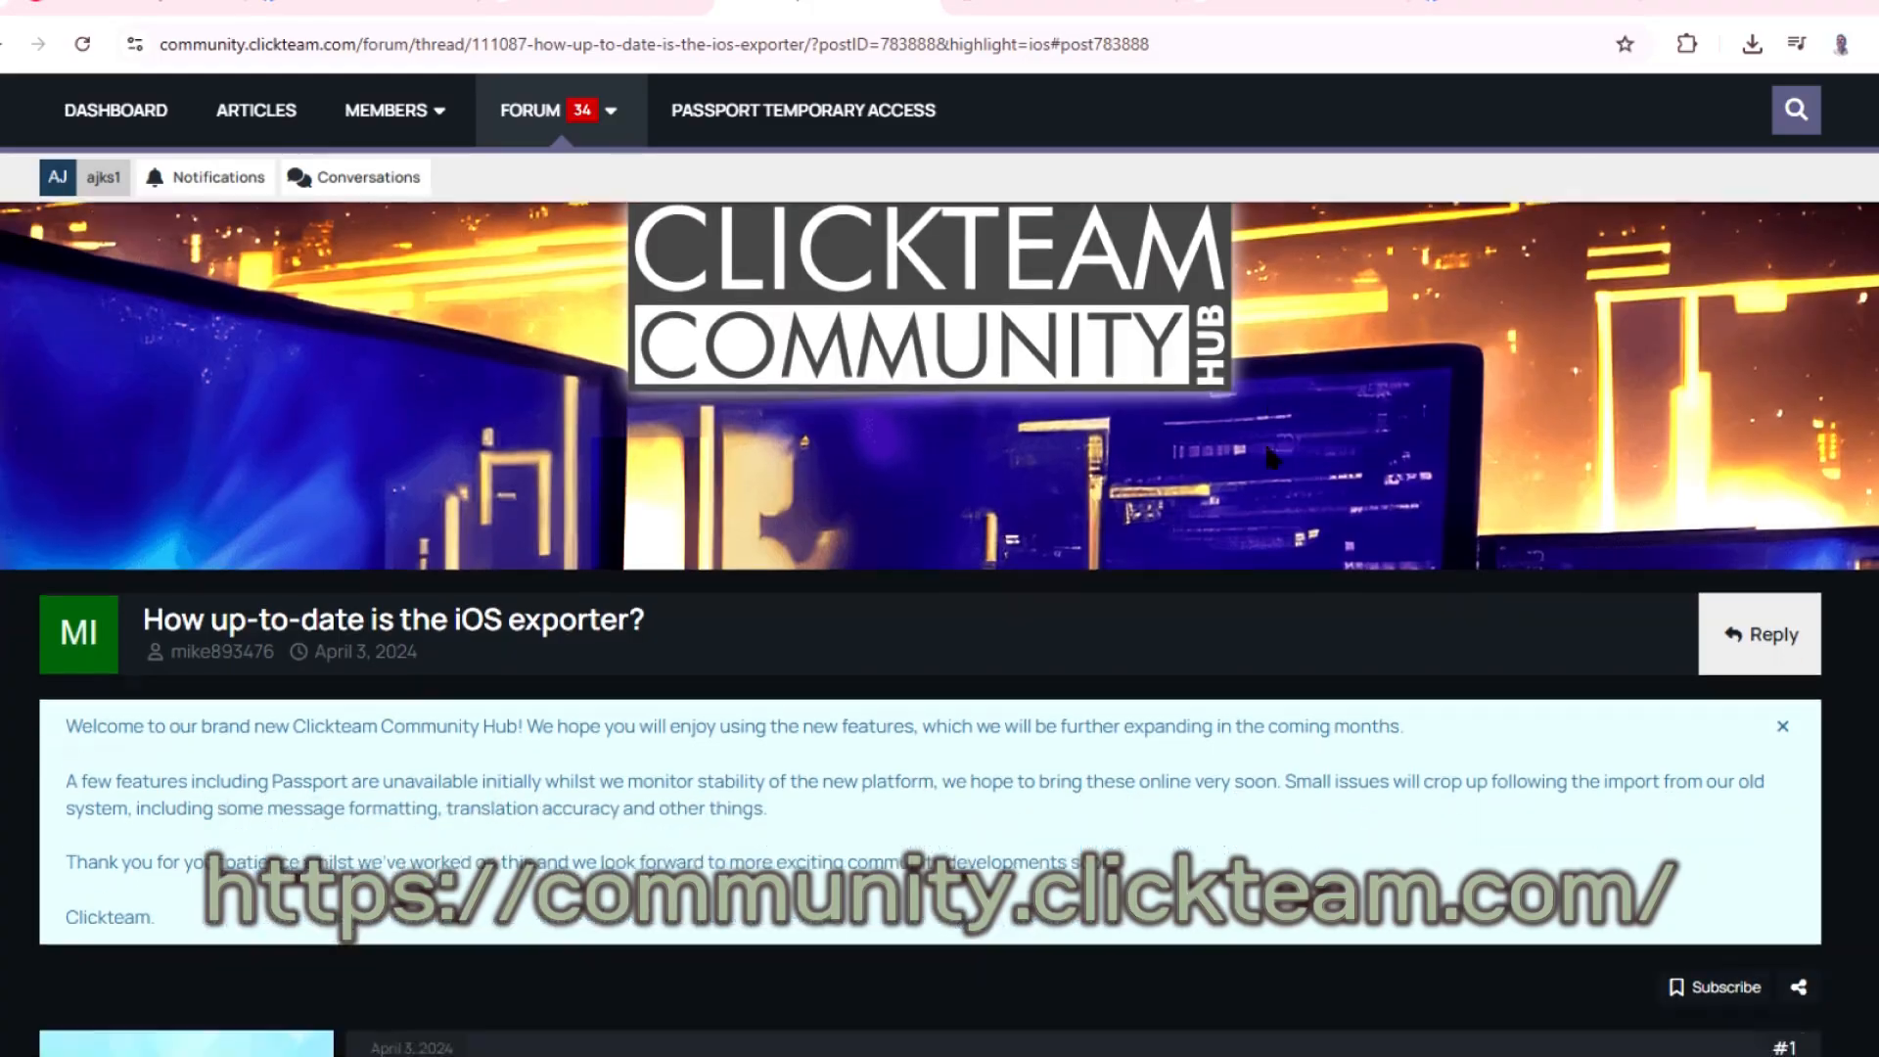
scroll(1231, 439, "down", 3)
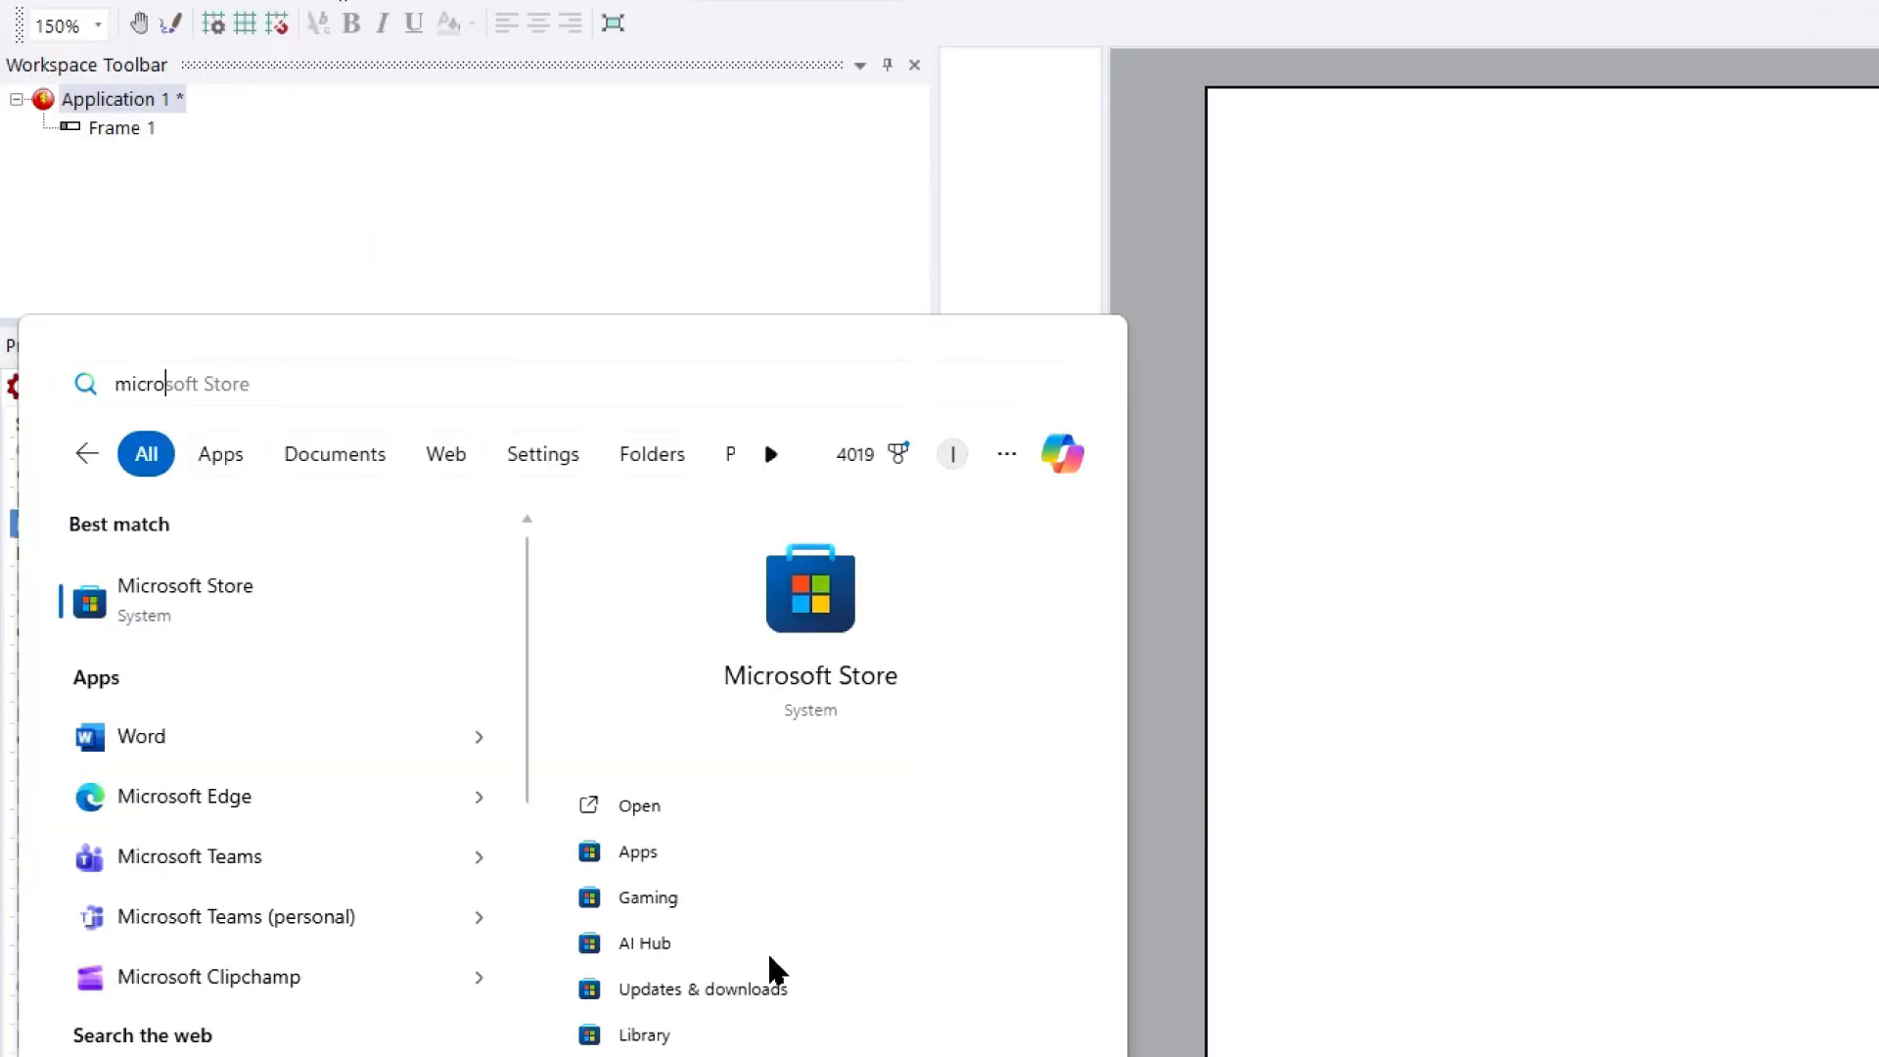
left_click(292, 607)
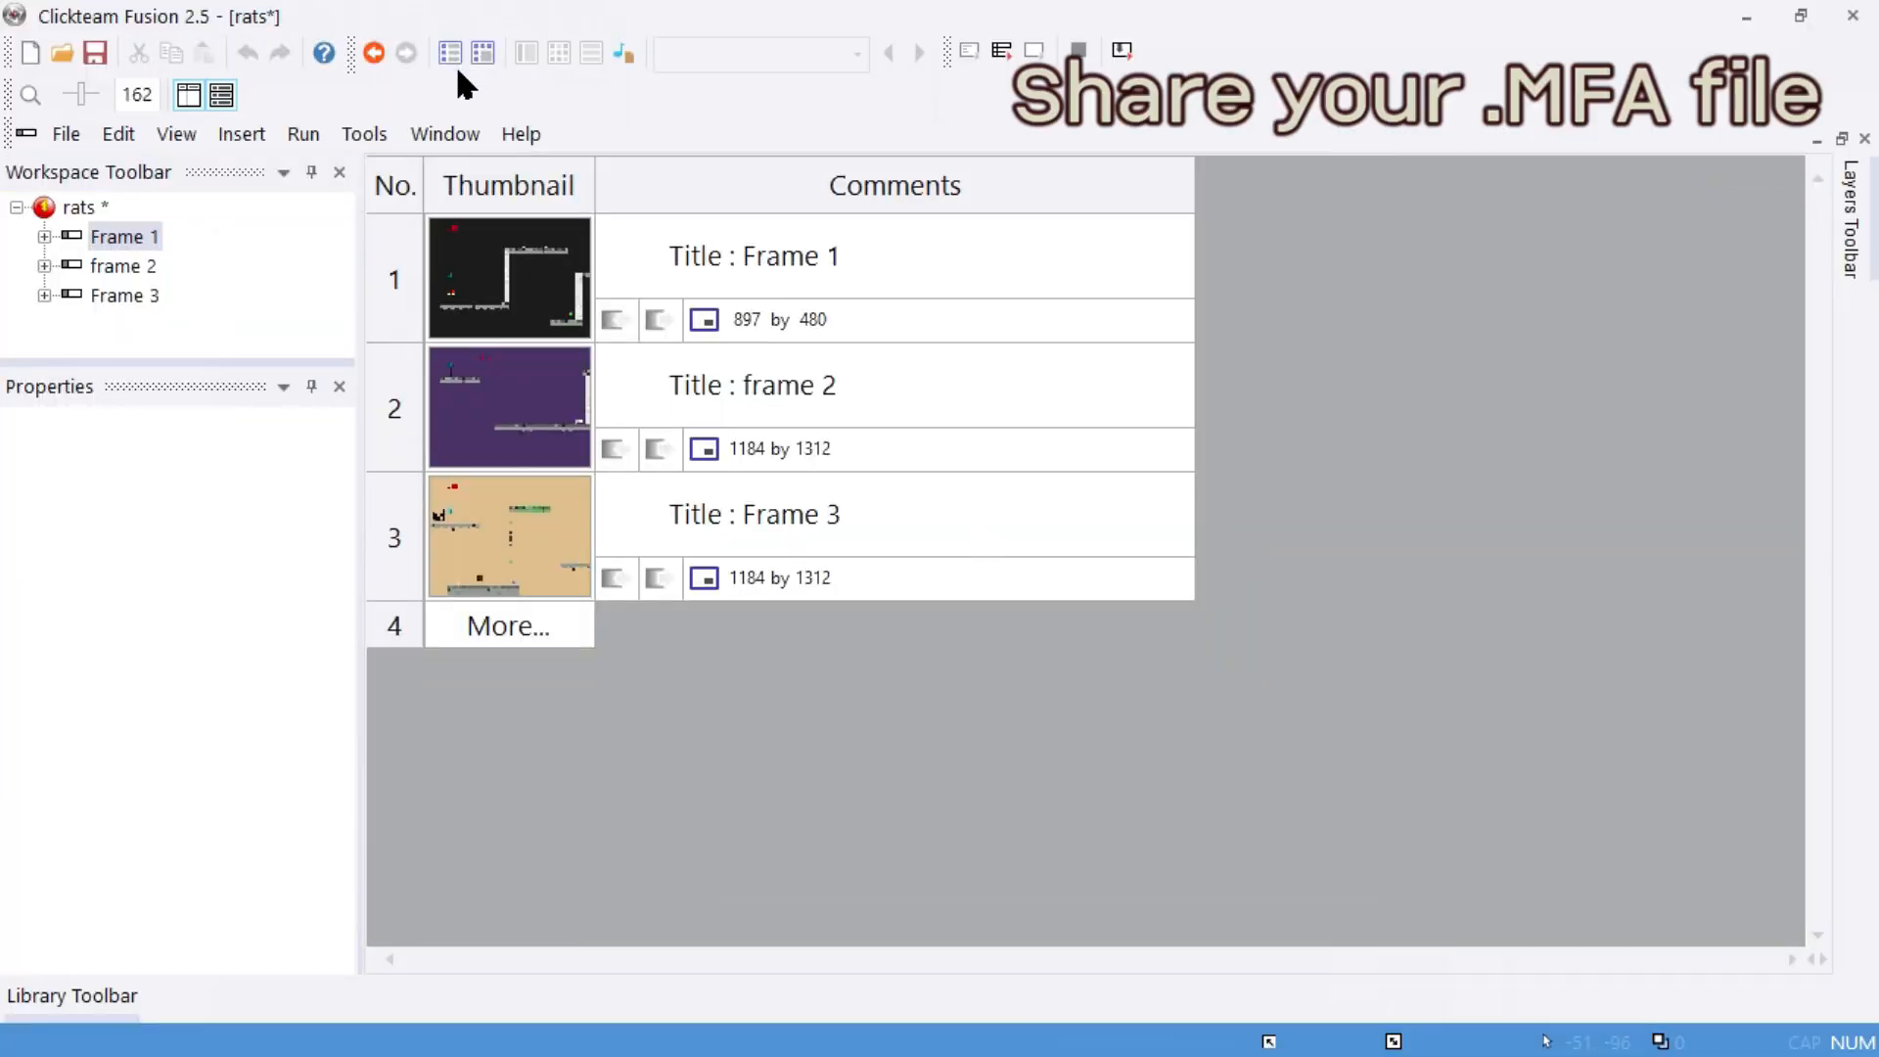
Step: Open Frame 1 of the rats application and look at its event list
left_click(492, 283)
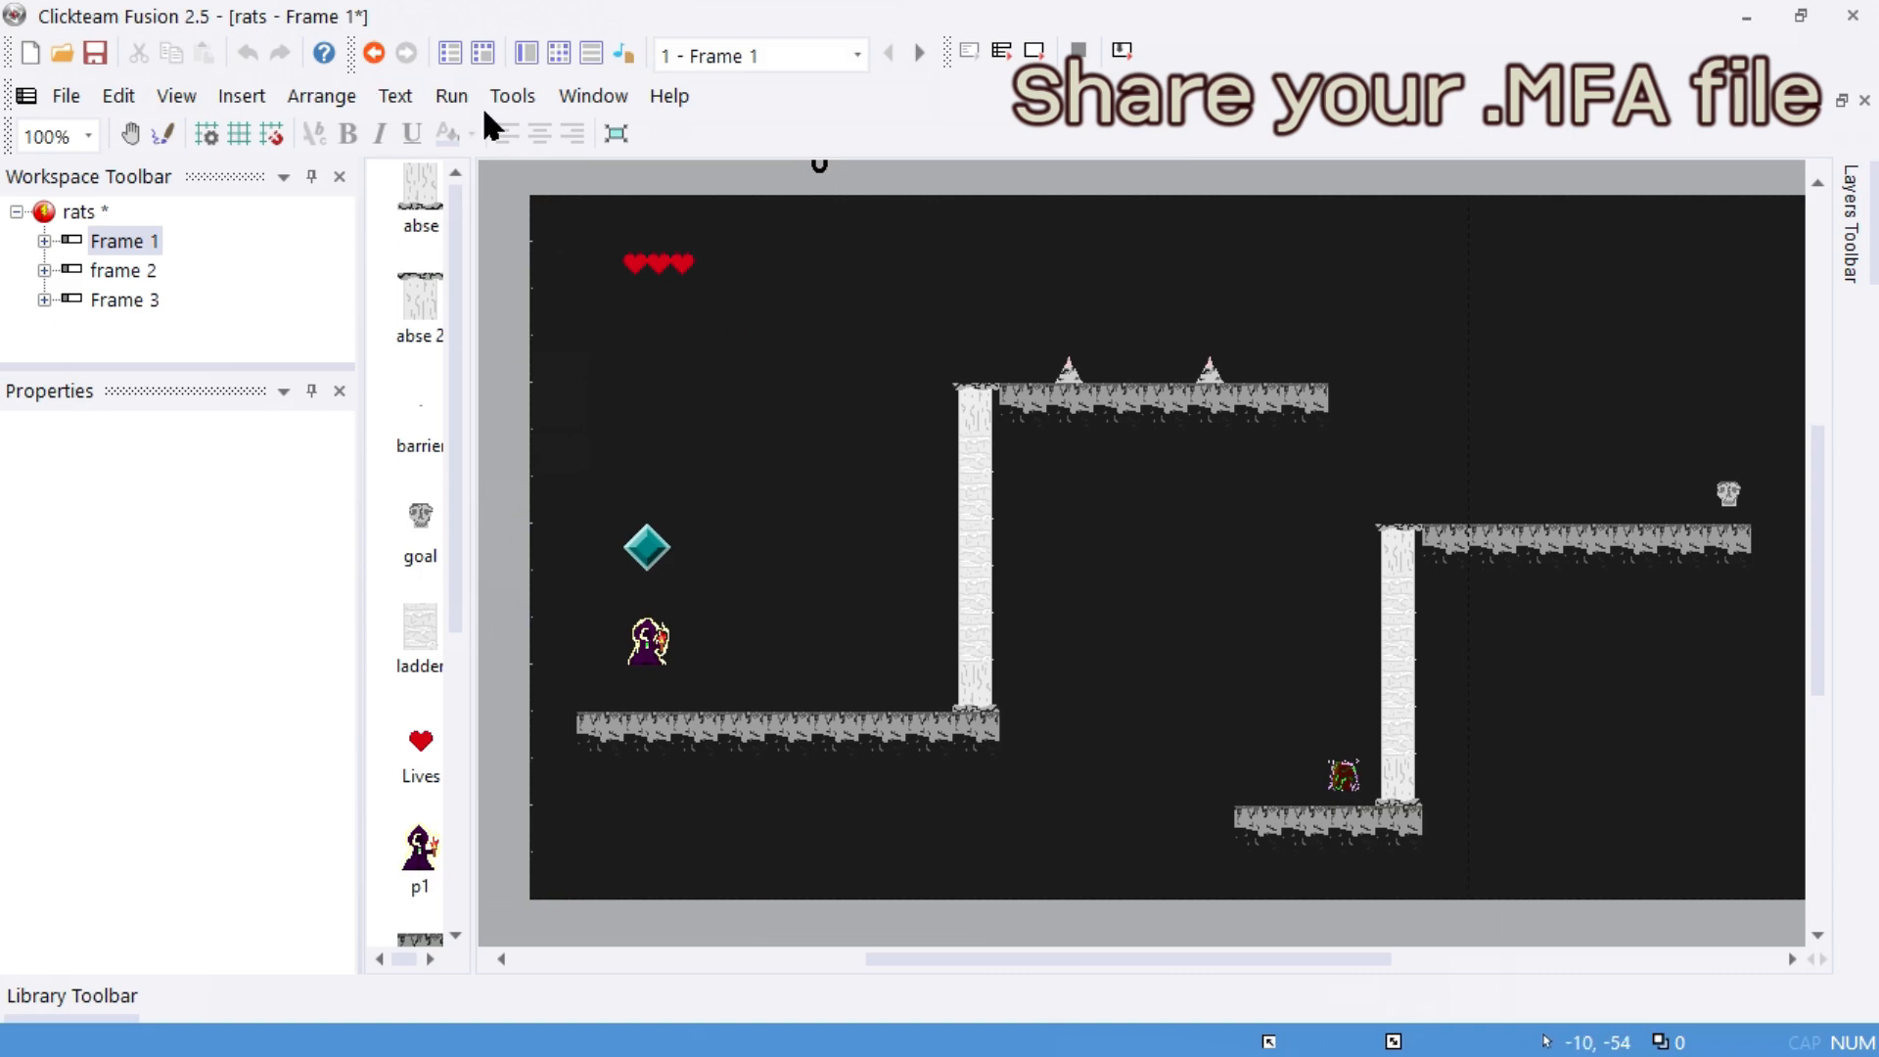
key("ctrl+e")
scroll(639, 520, "up", 10)
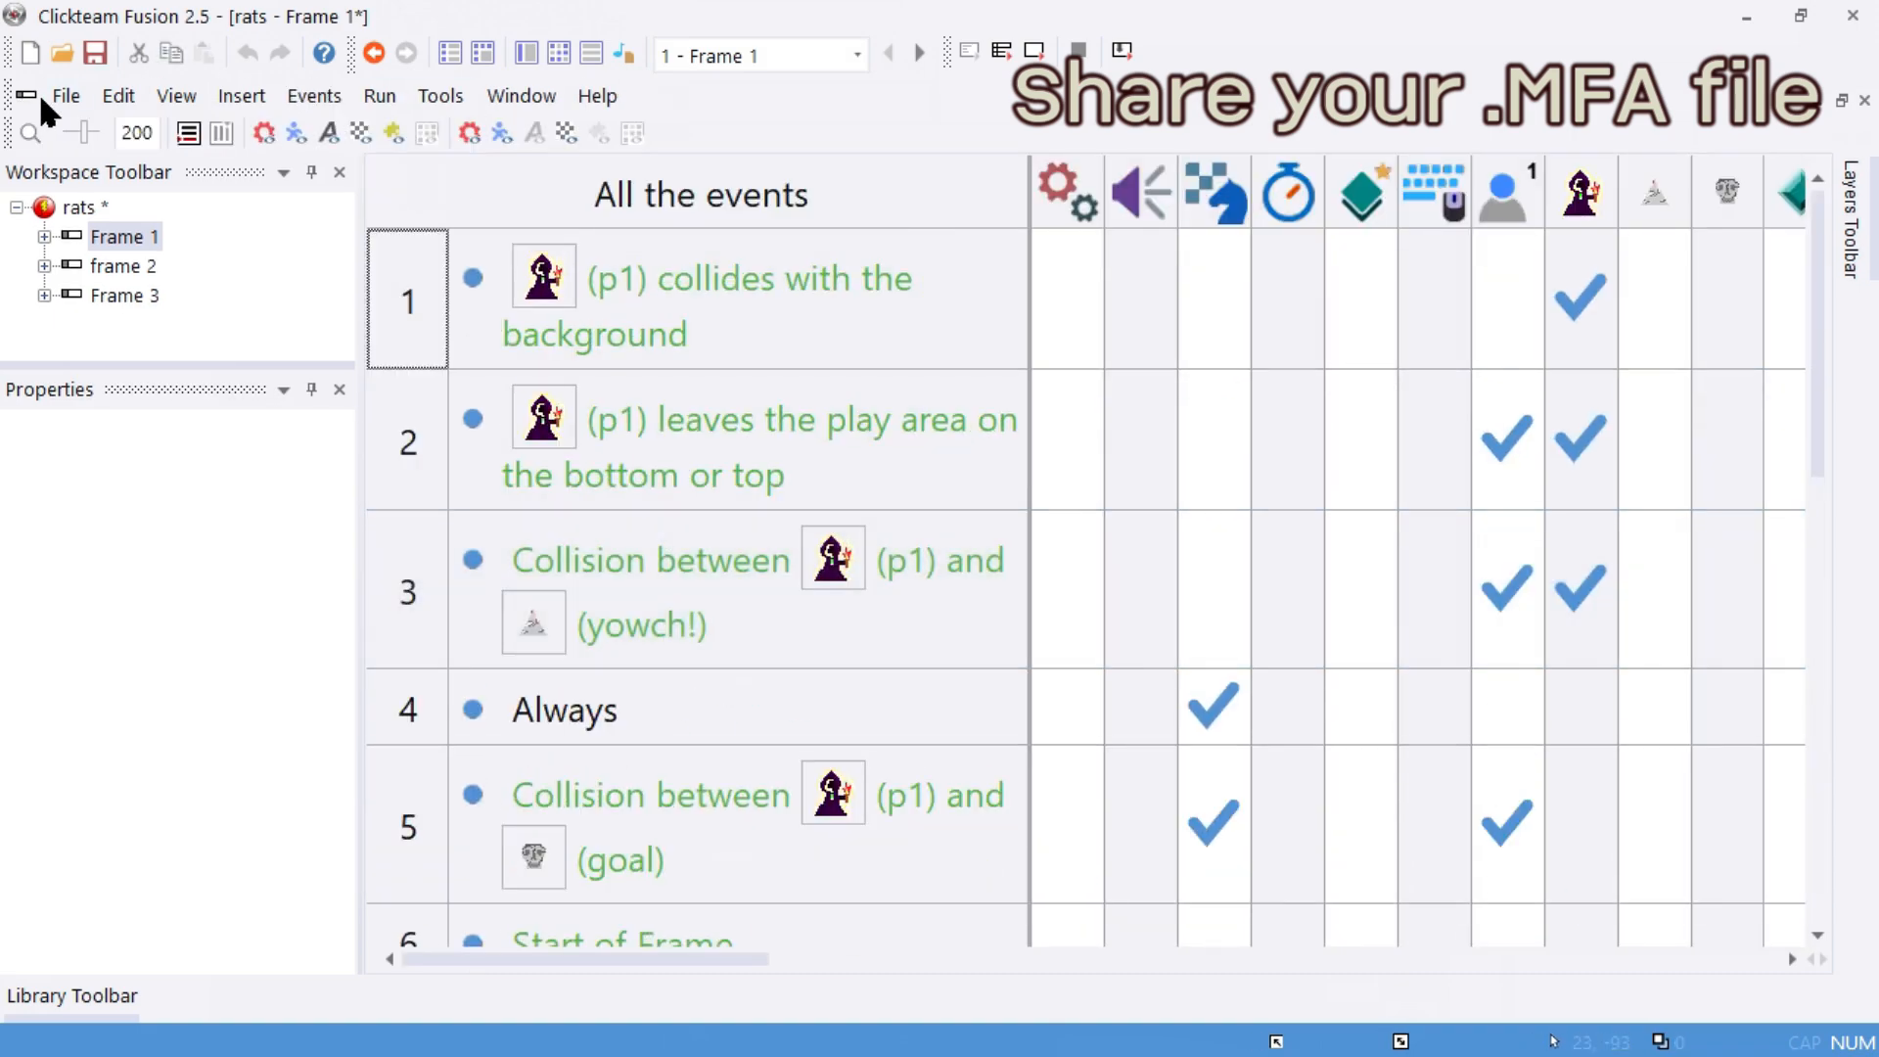
Step: Test-run the rats game and move the player character up the ladder and to the right
left_click(118, 95)
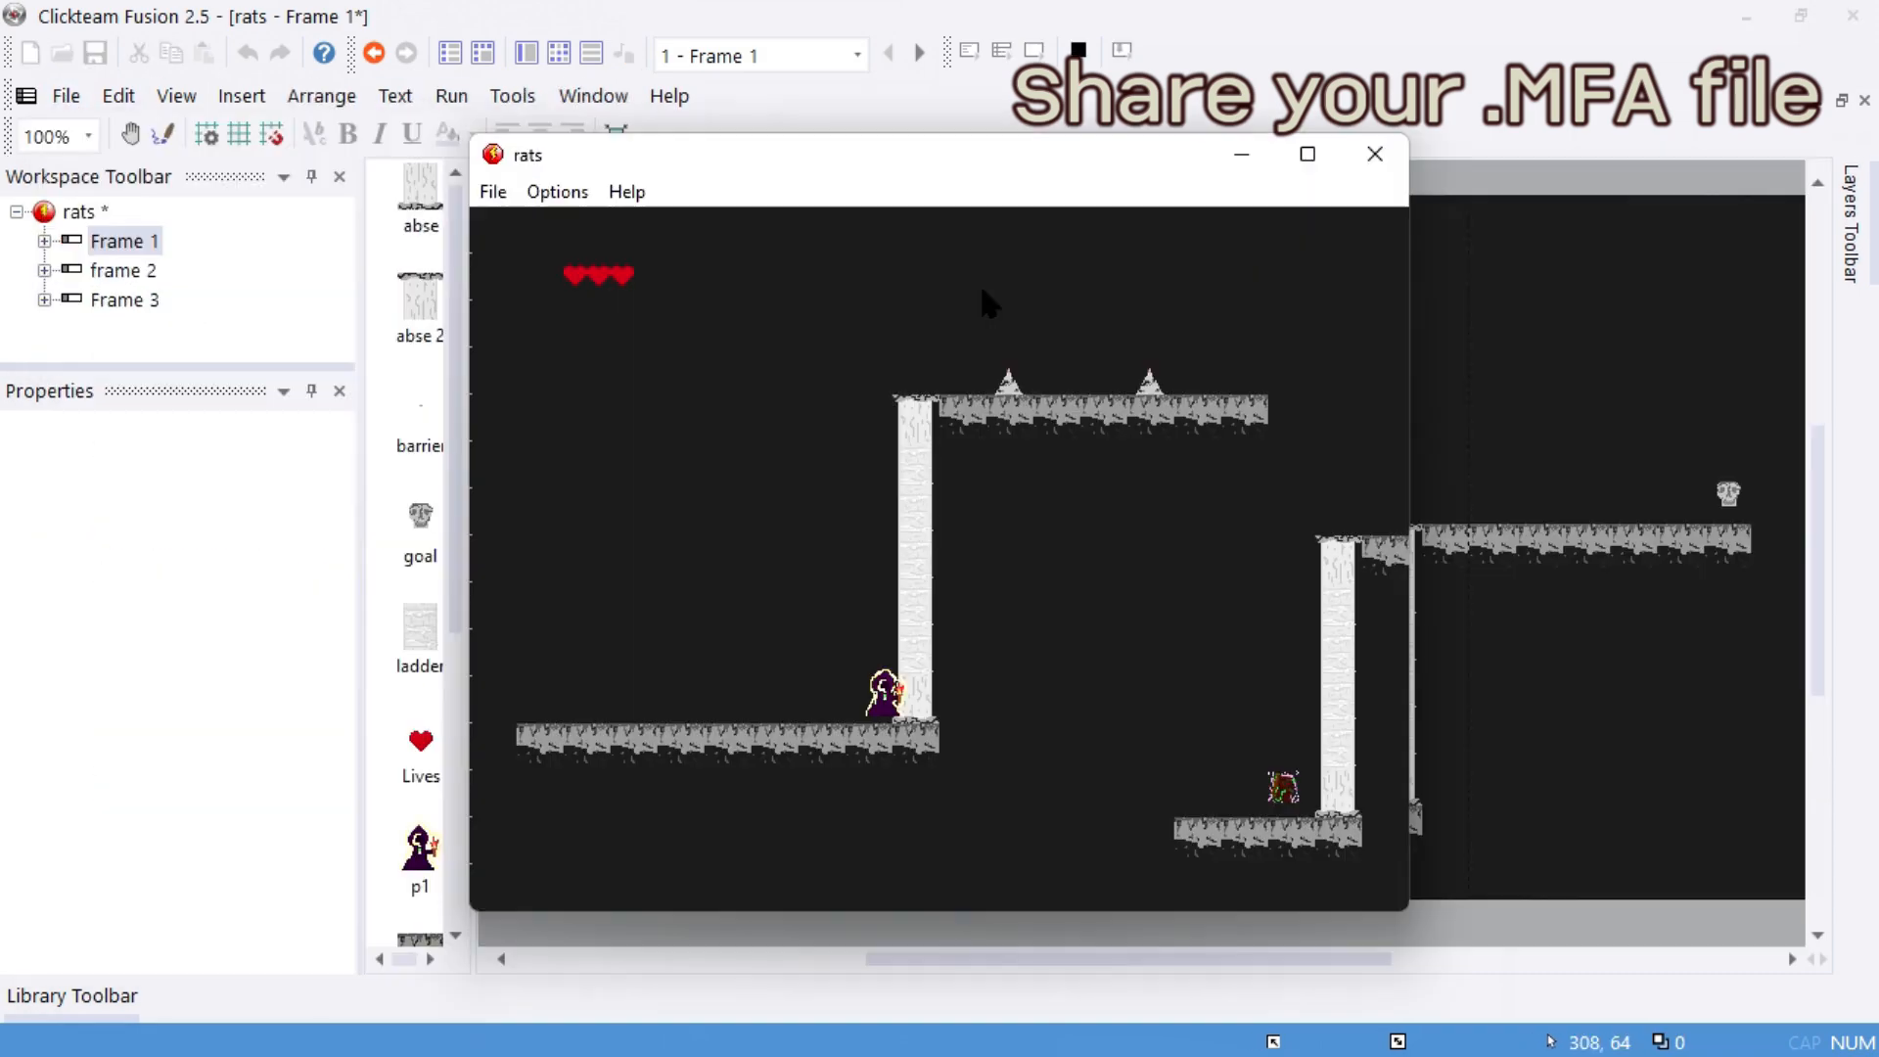
key("Up")
key("Right")
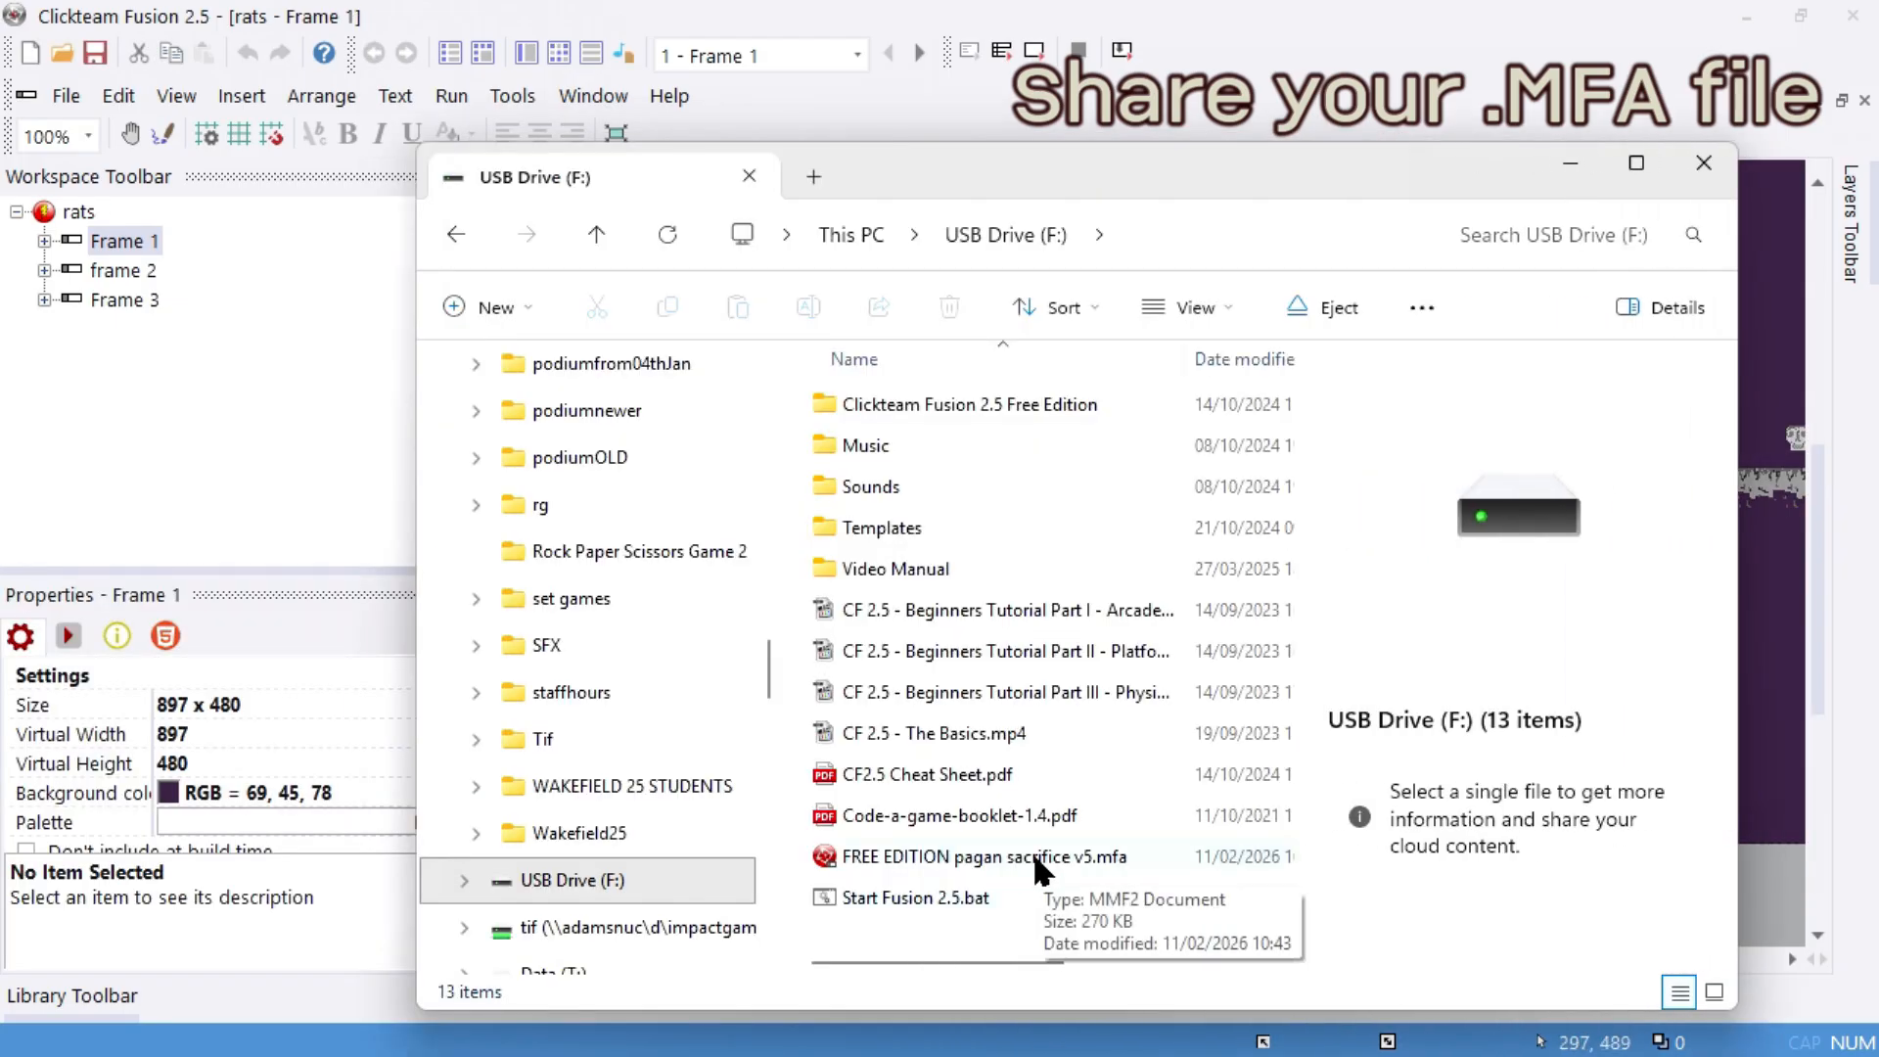
Step: Open the Clickteam Fusion 2.5 Free Edition folder on the USB drive
double_click(1014, 394)
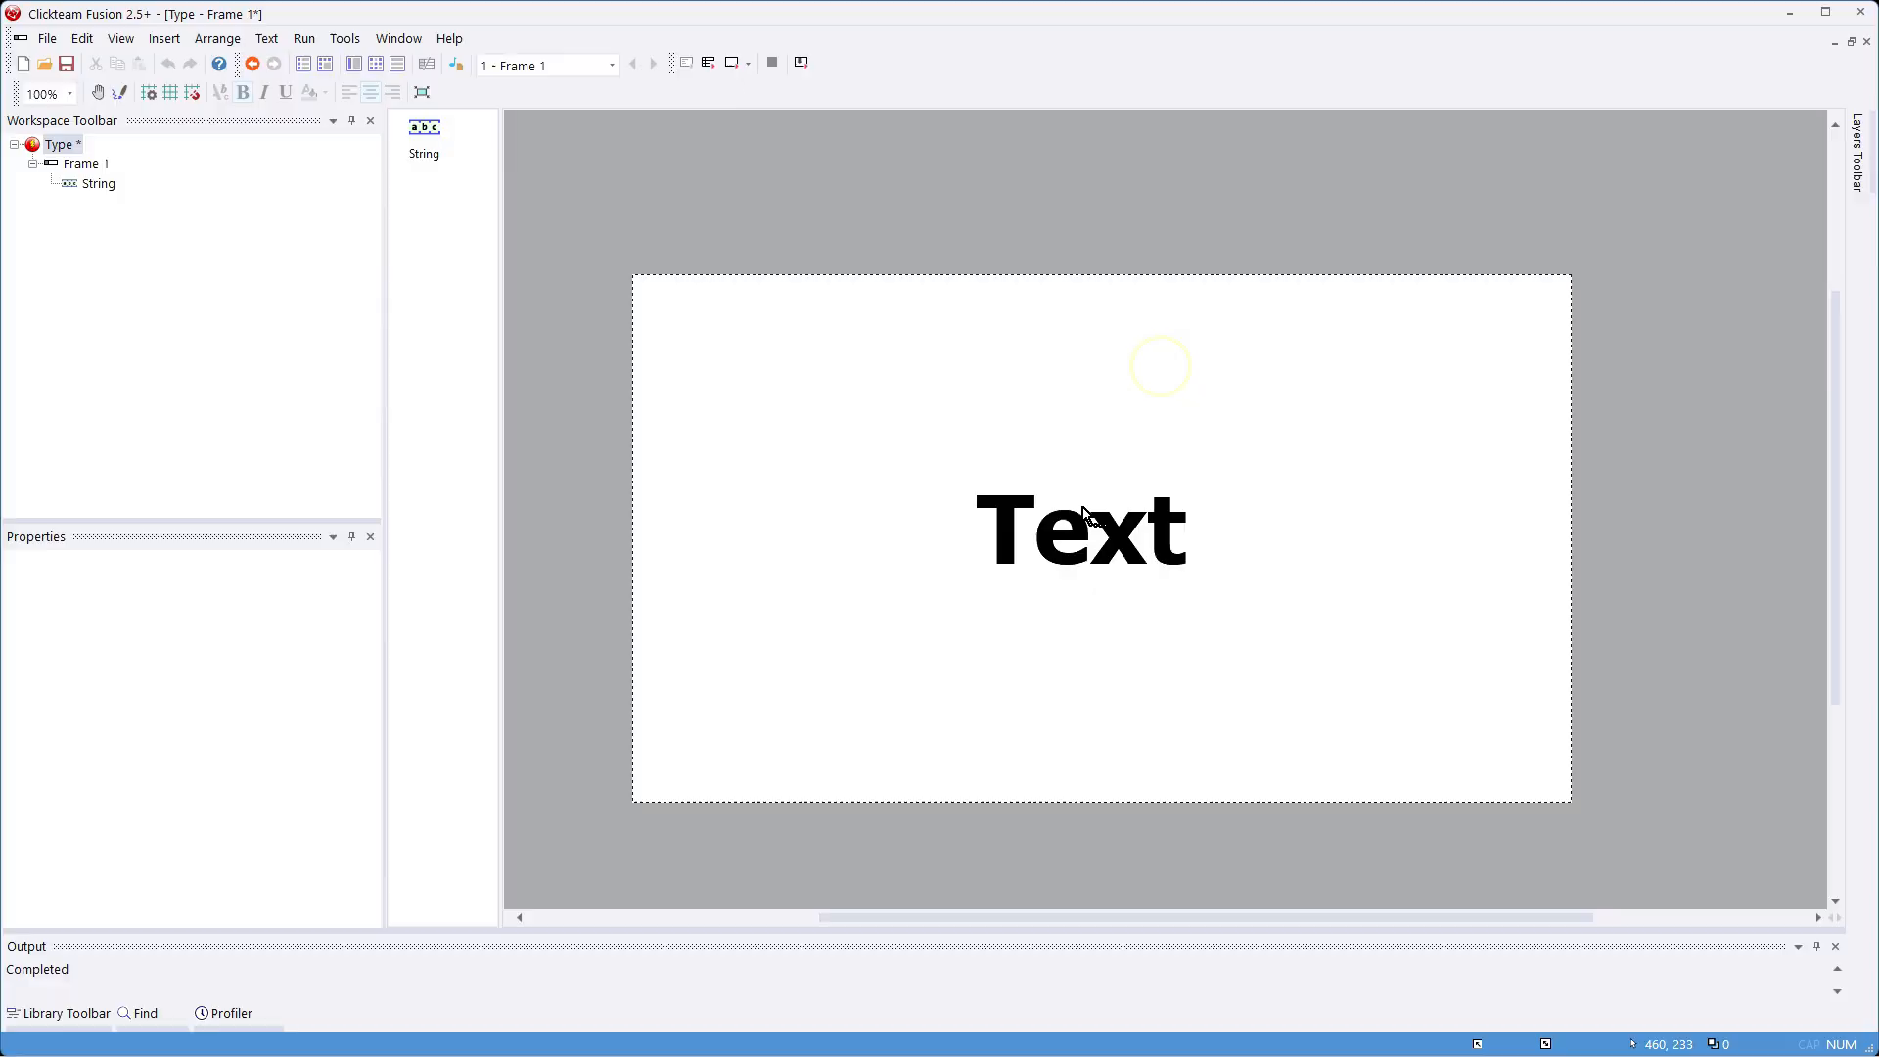
Step: In the Start of Frame event, add a Change alterable string action to the String object with the expression RuntimeName$
left_click(1081, 508)
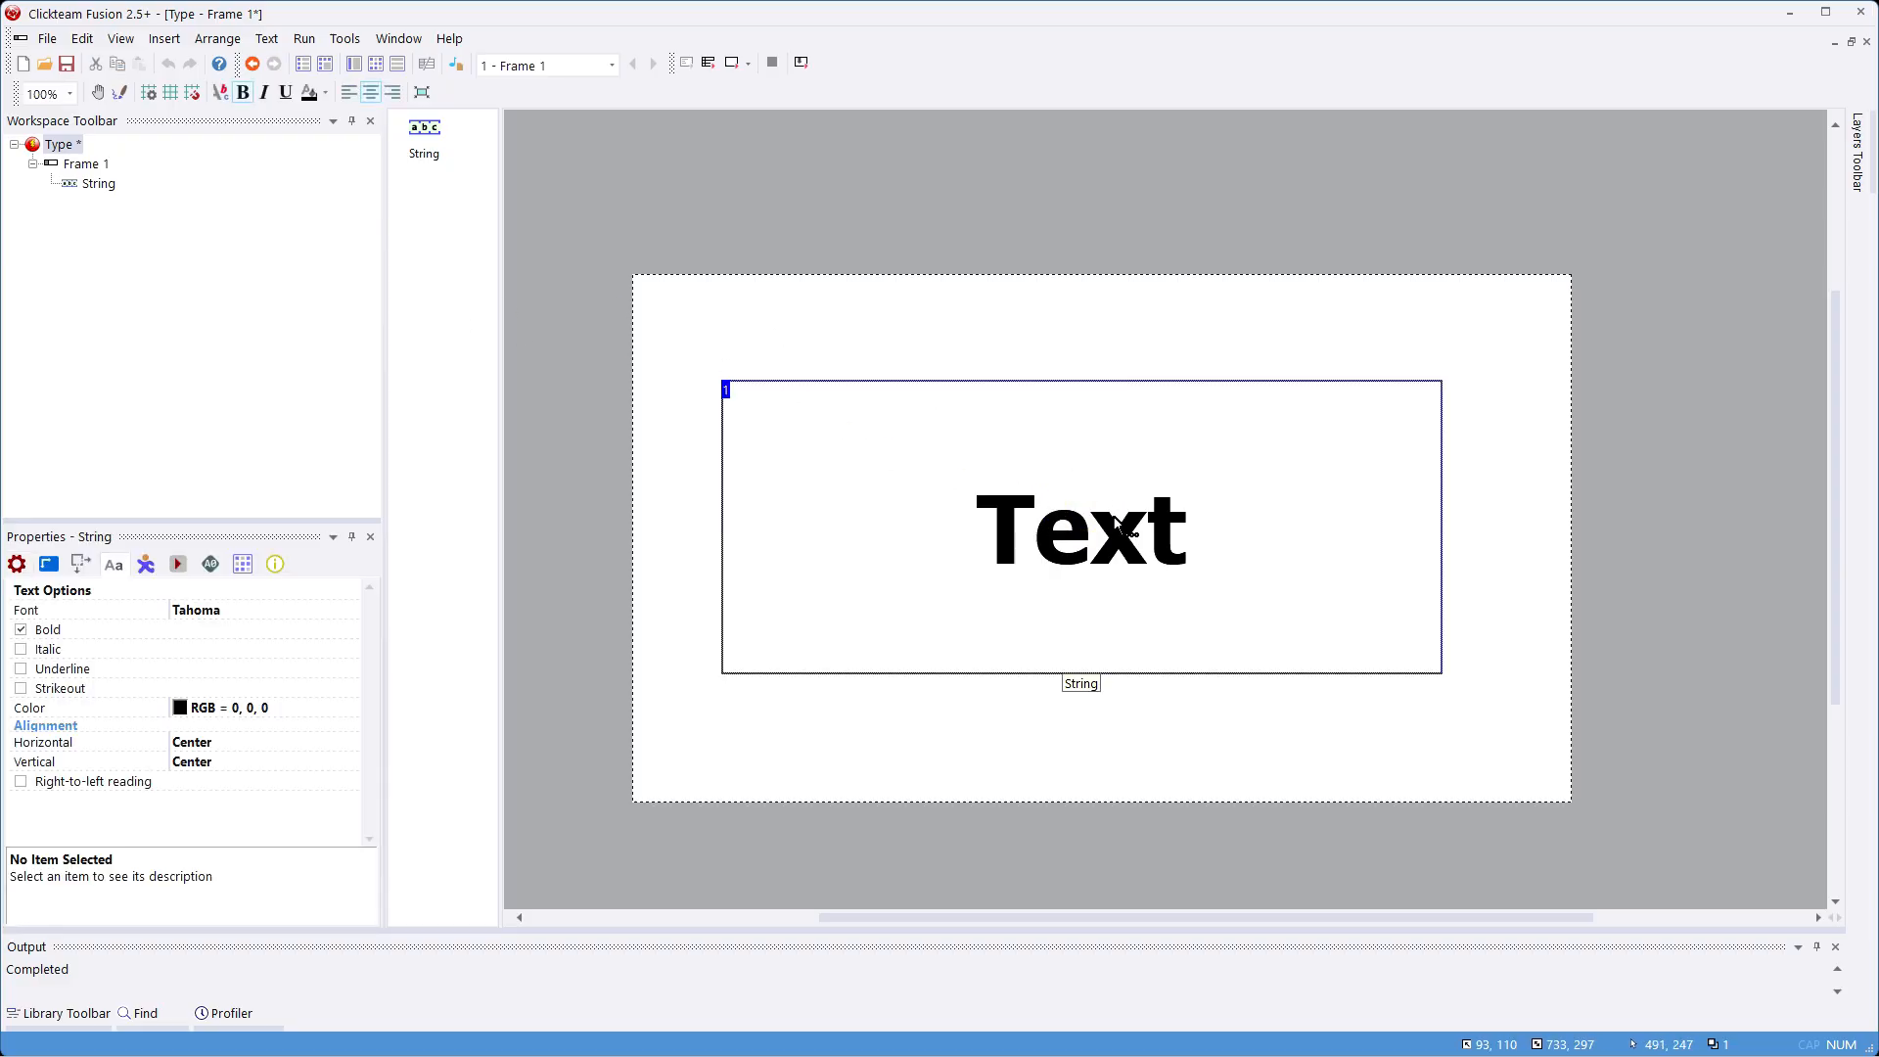
left_click(375, 64)
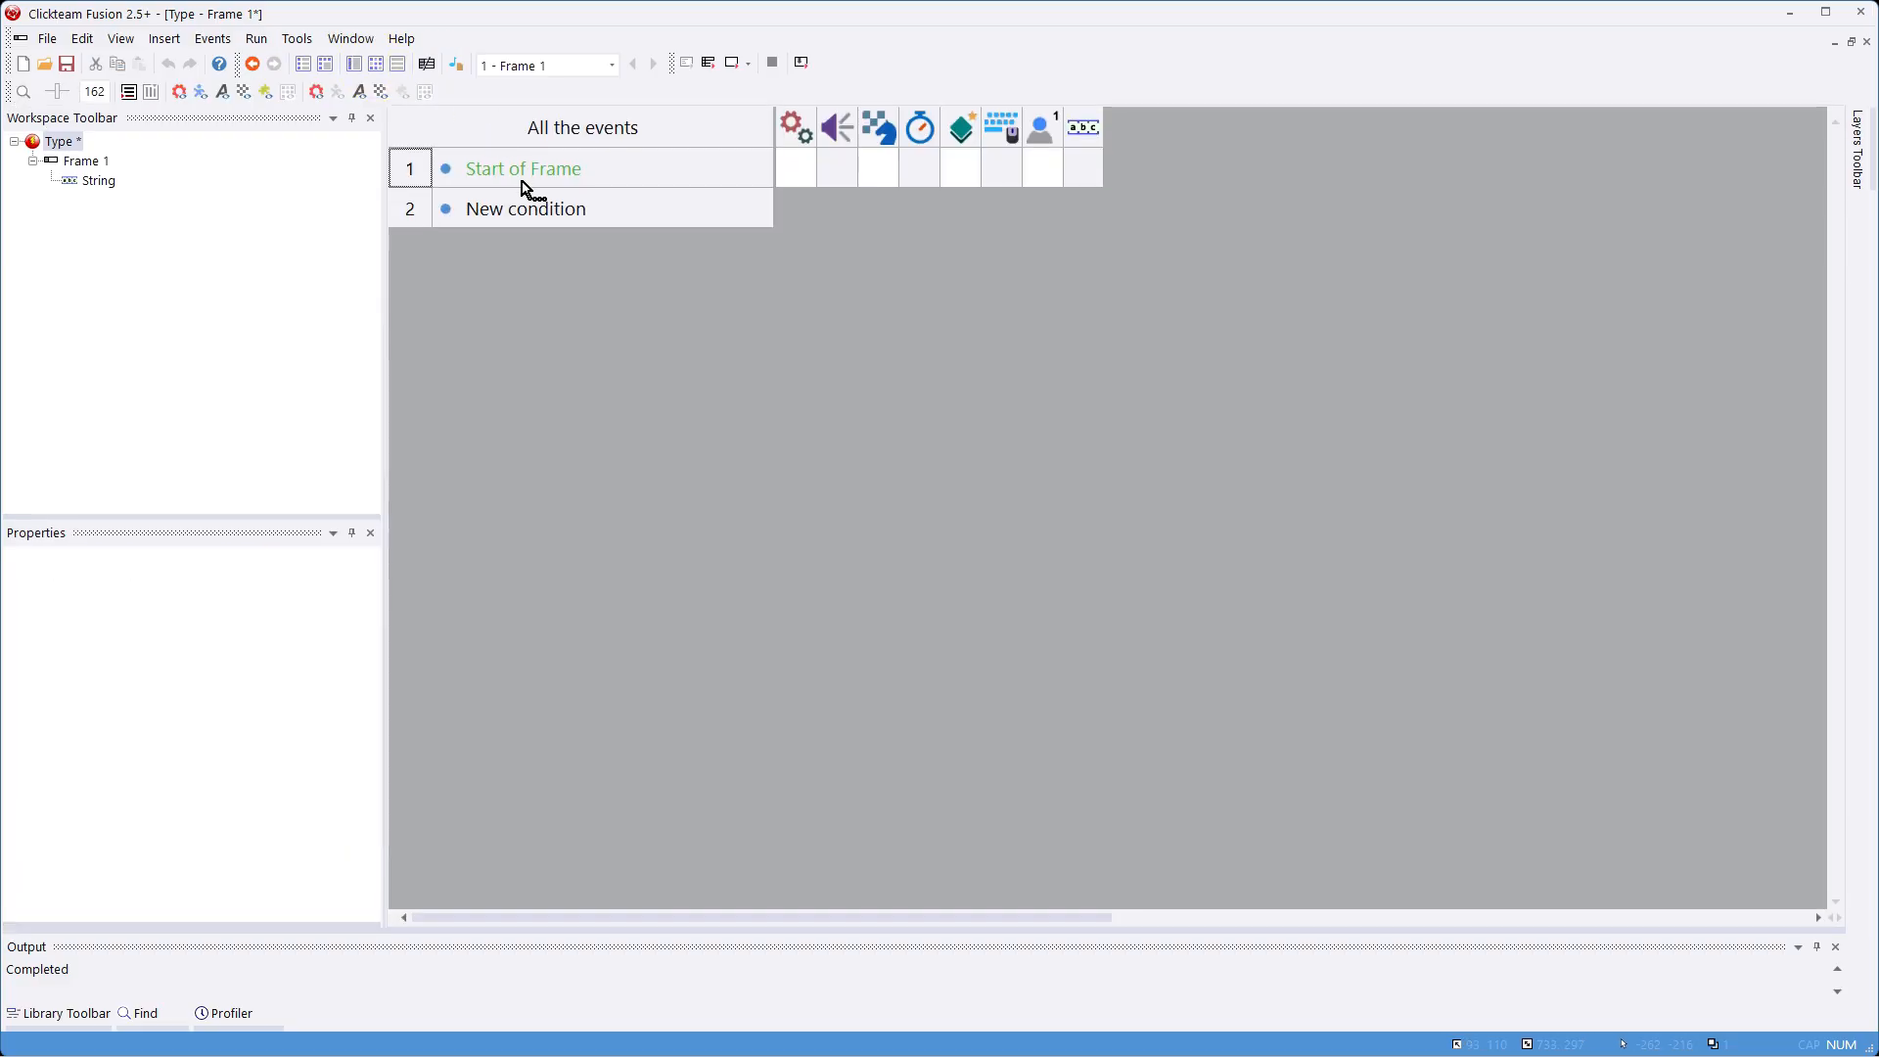
right_click(1090, 179)
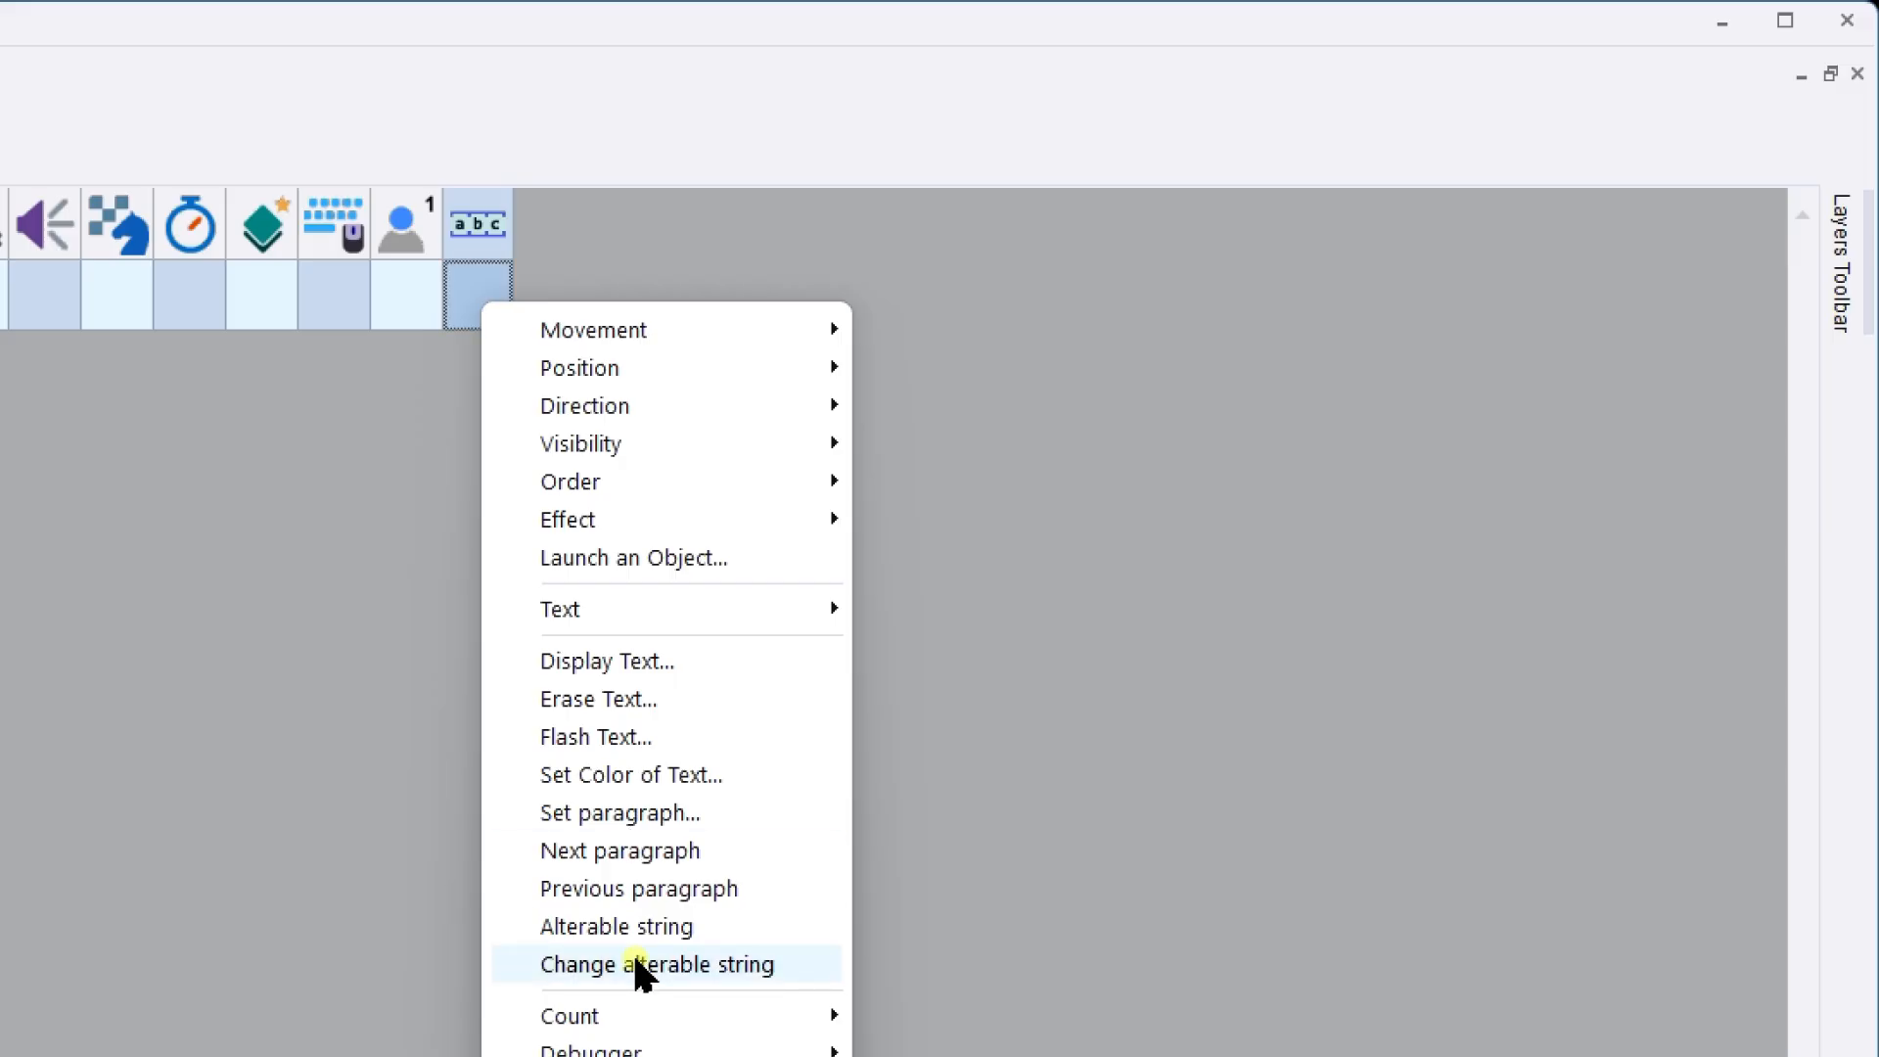
left_click(1176, 543)
left_click(453, 566)
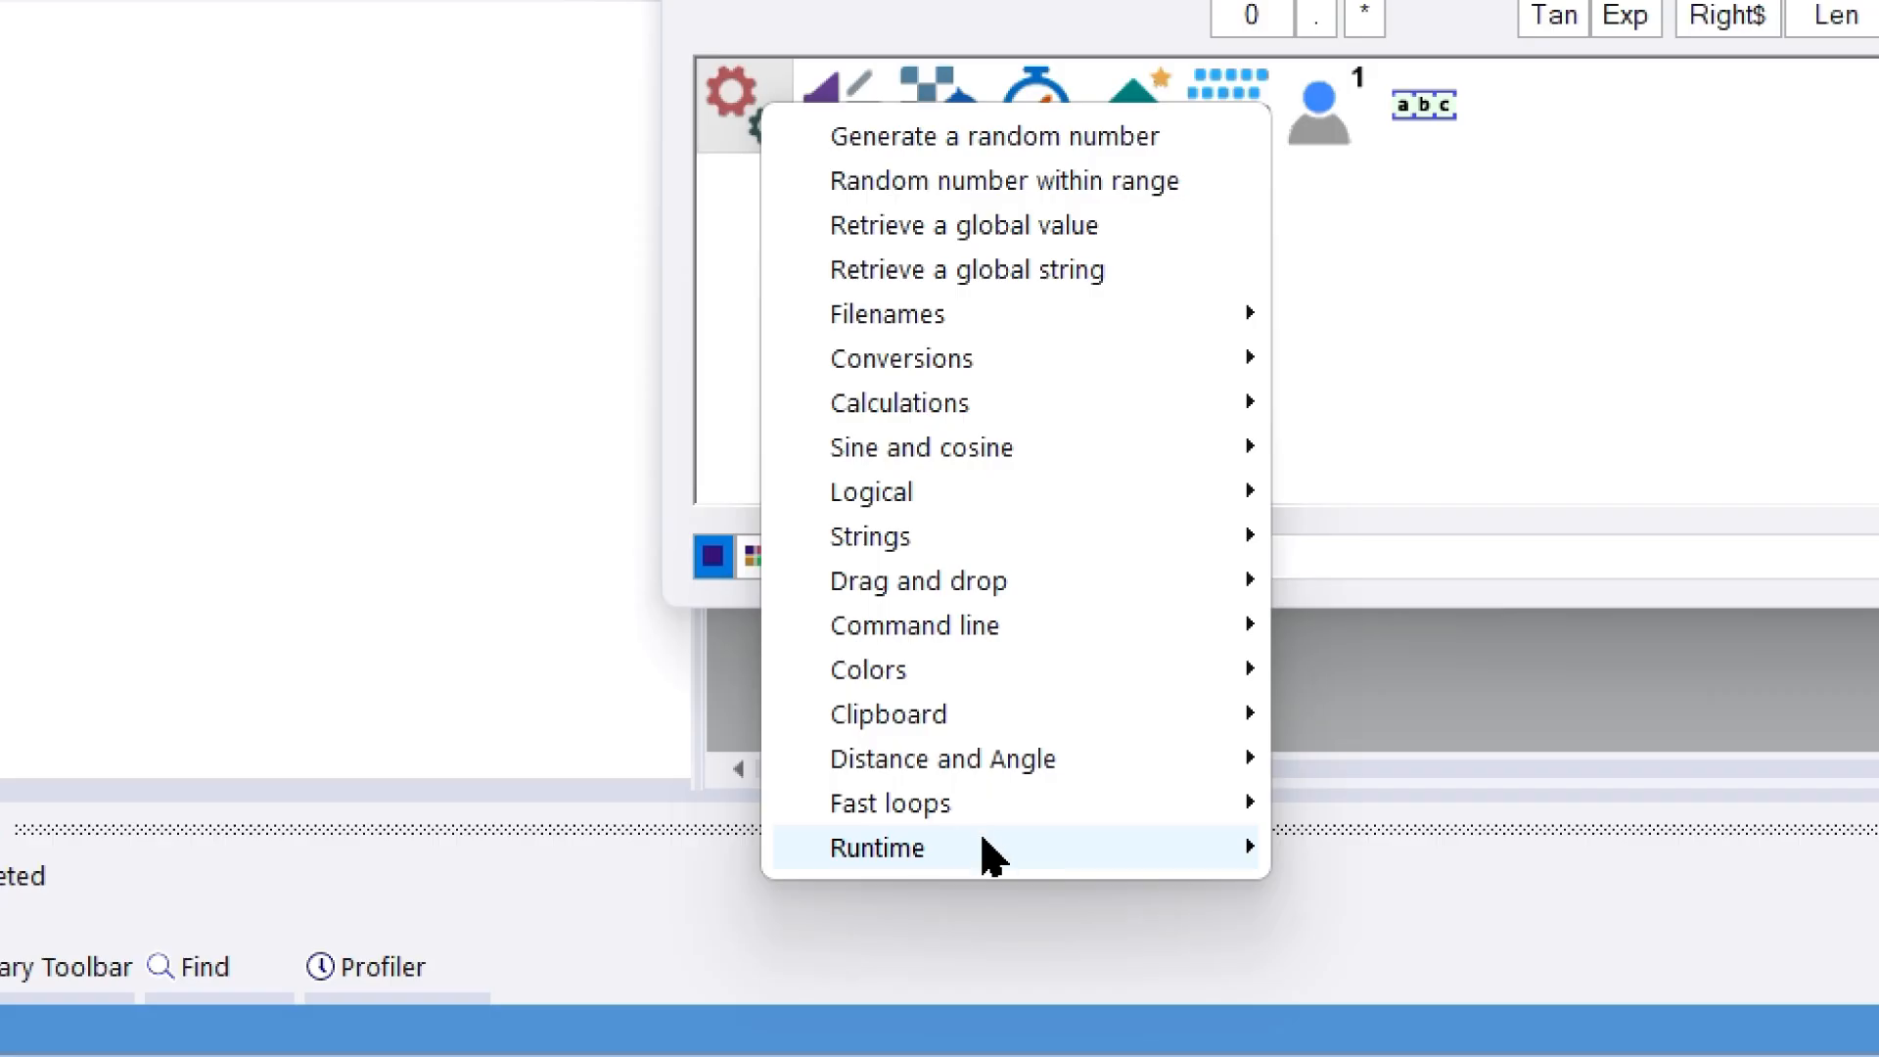
mouse_move(563, 947)
left_click(761, 949)
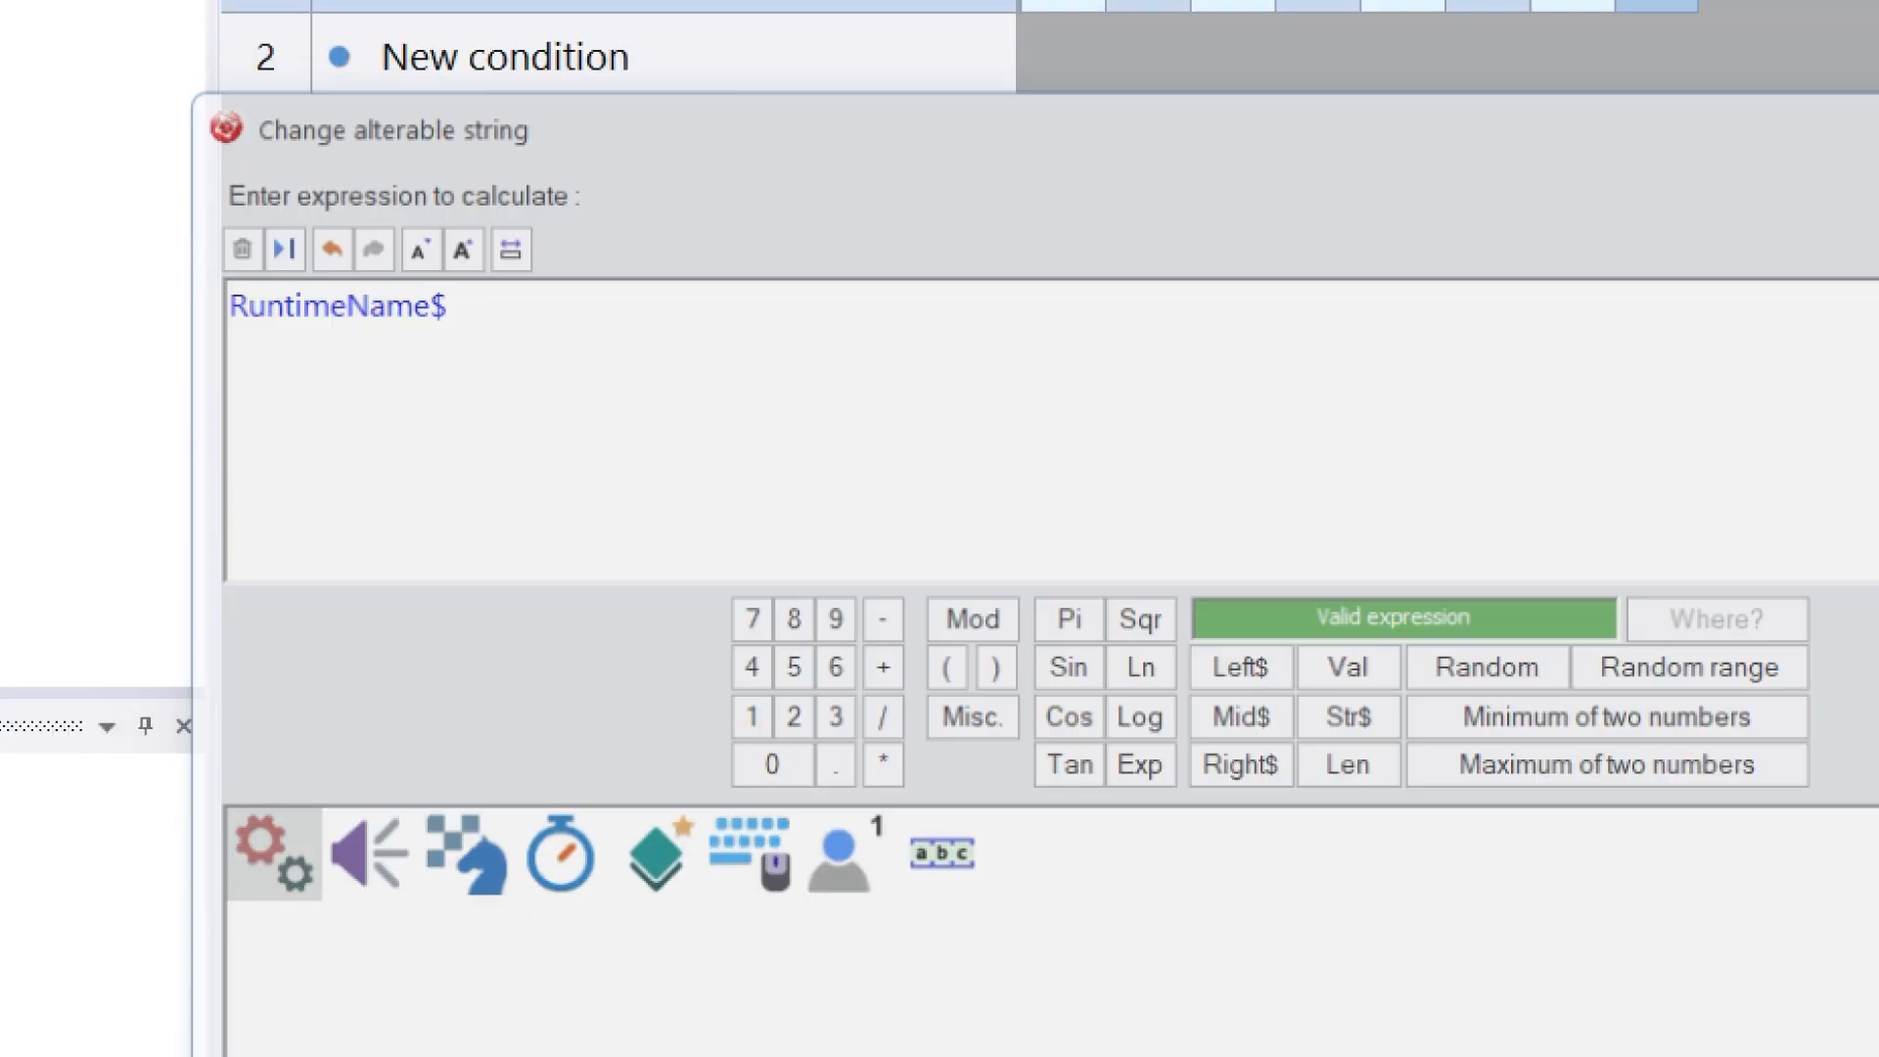
key("Return")
Step: Test-run the Type project and upload the exported type folder to the remote /igamers directory
left_click(257, 38)
left_click(281, 90)
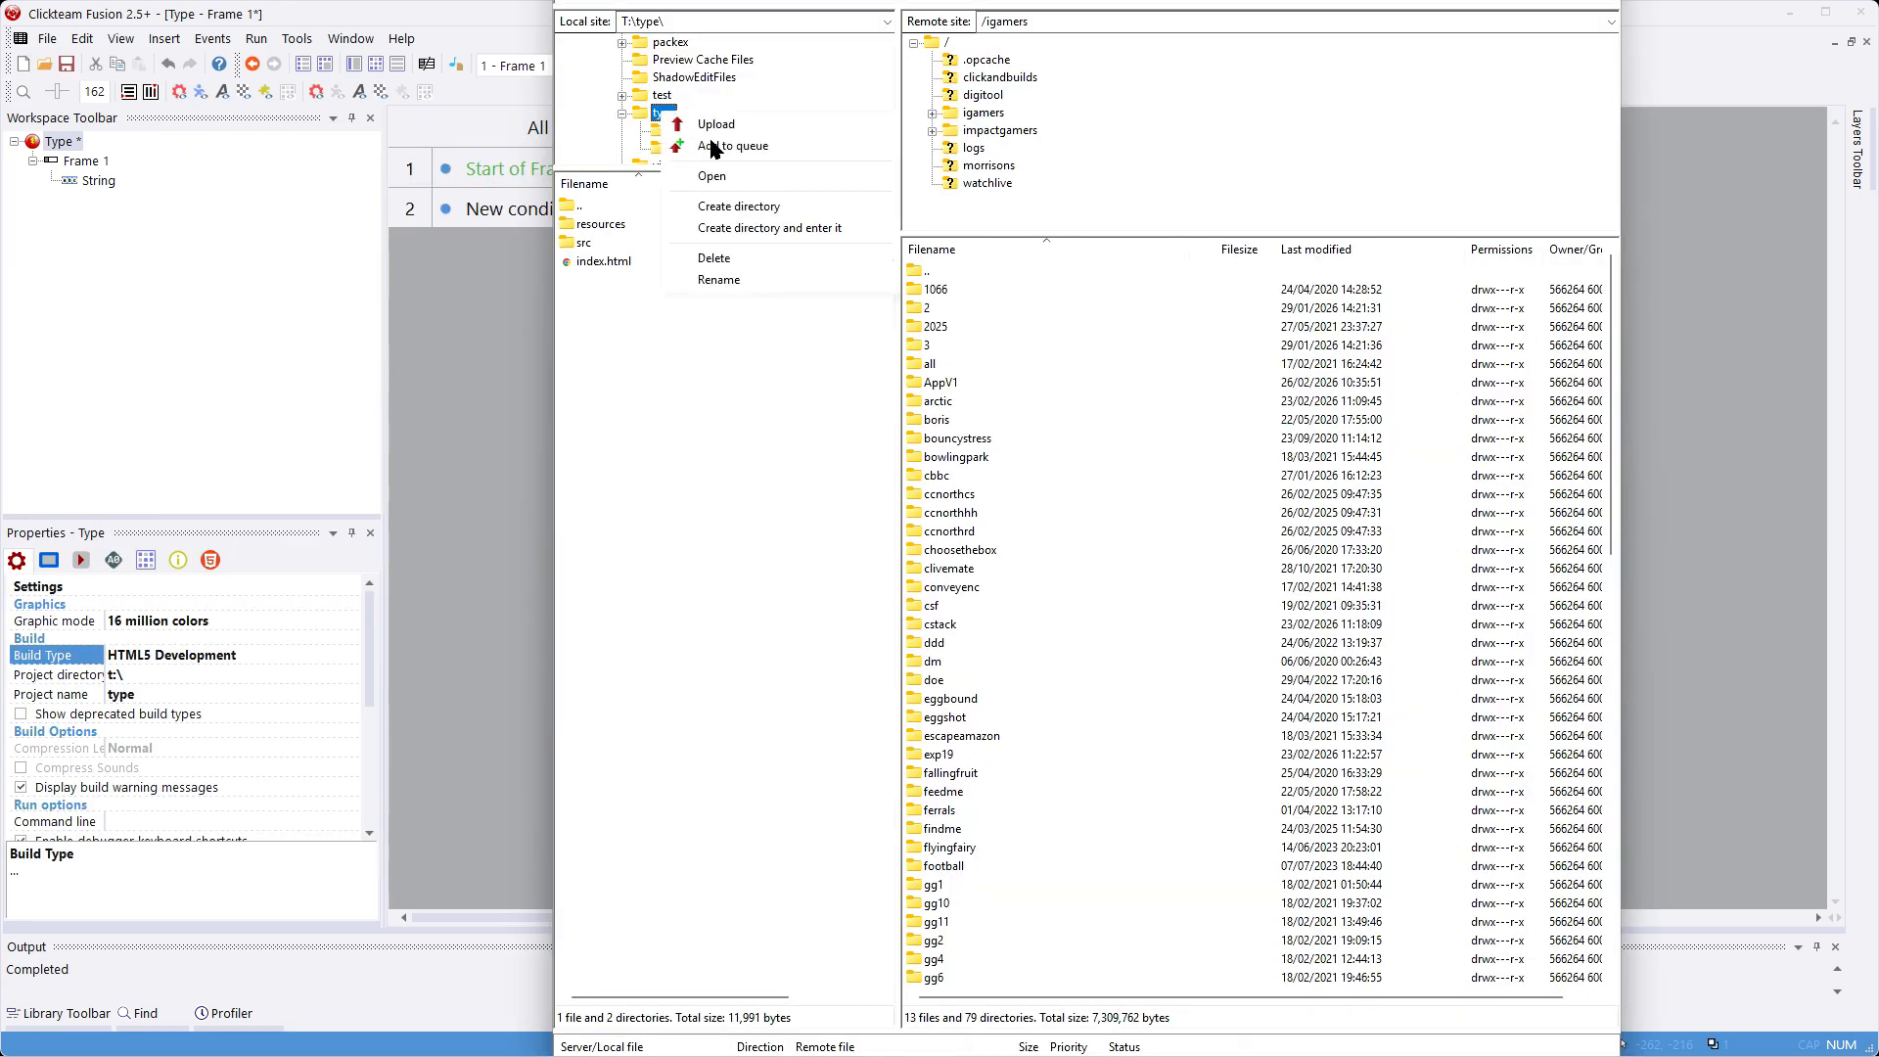
left_click(734, 126)
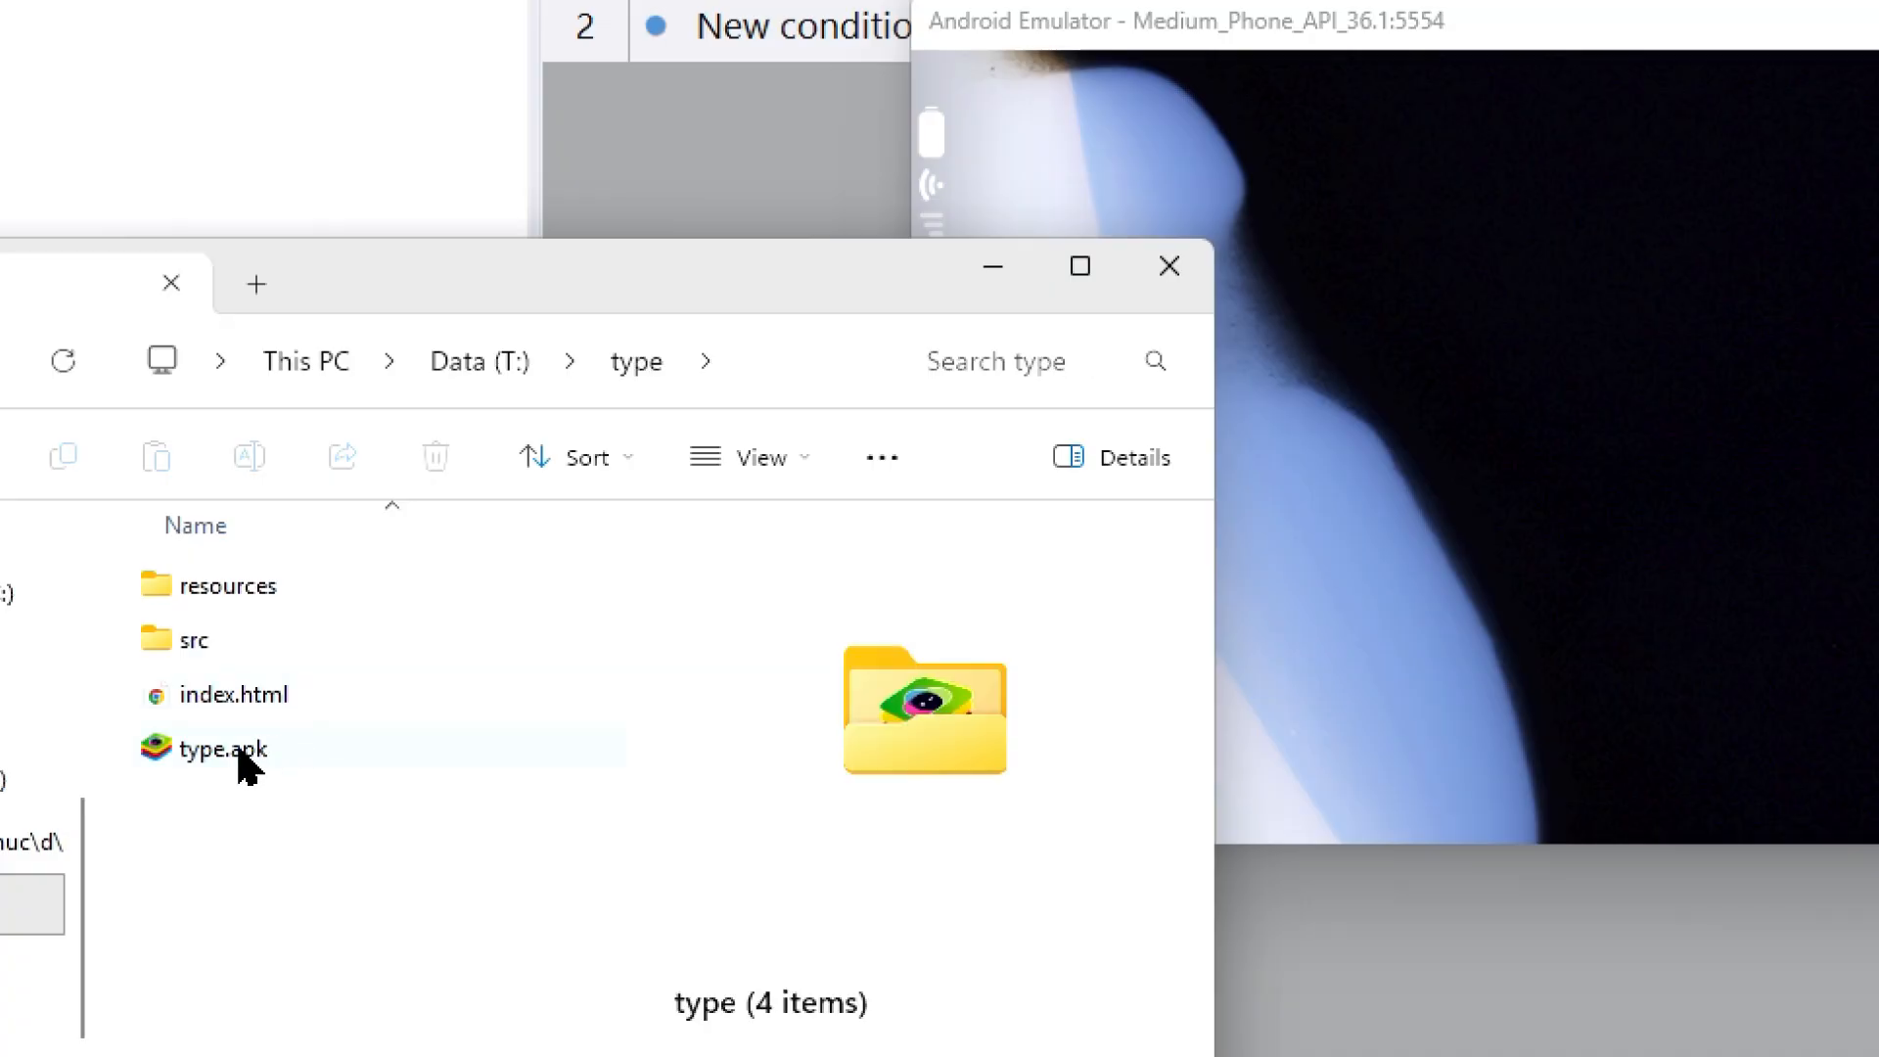
Step: Install type.apk from the type folder on the Android emulator, then return to the event editor
left_click_drag(245, 766, 1740, 472)
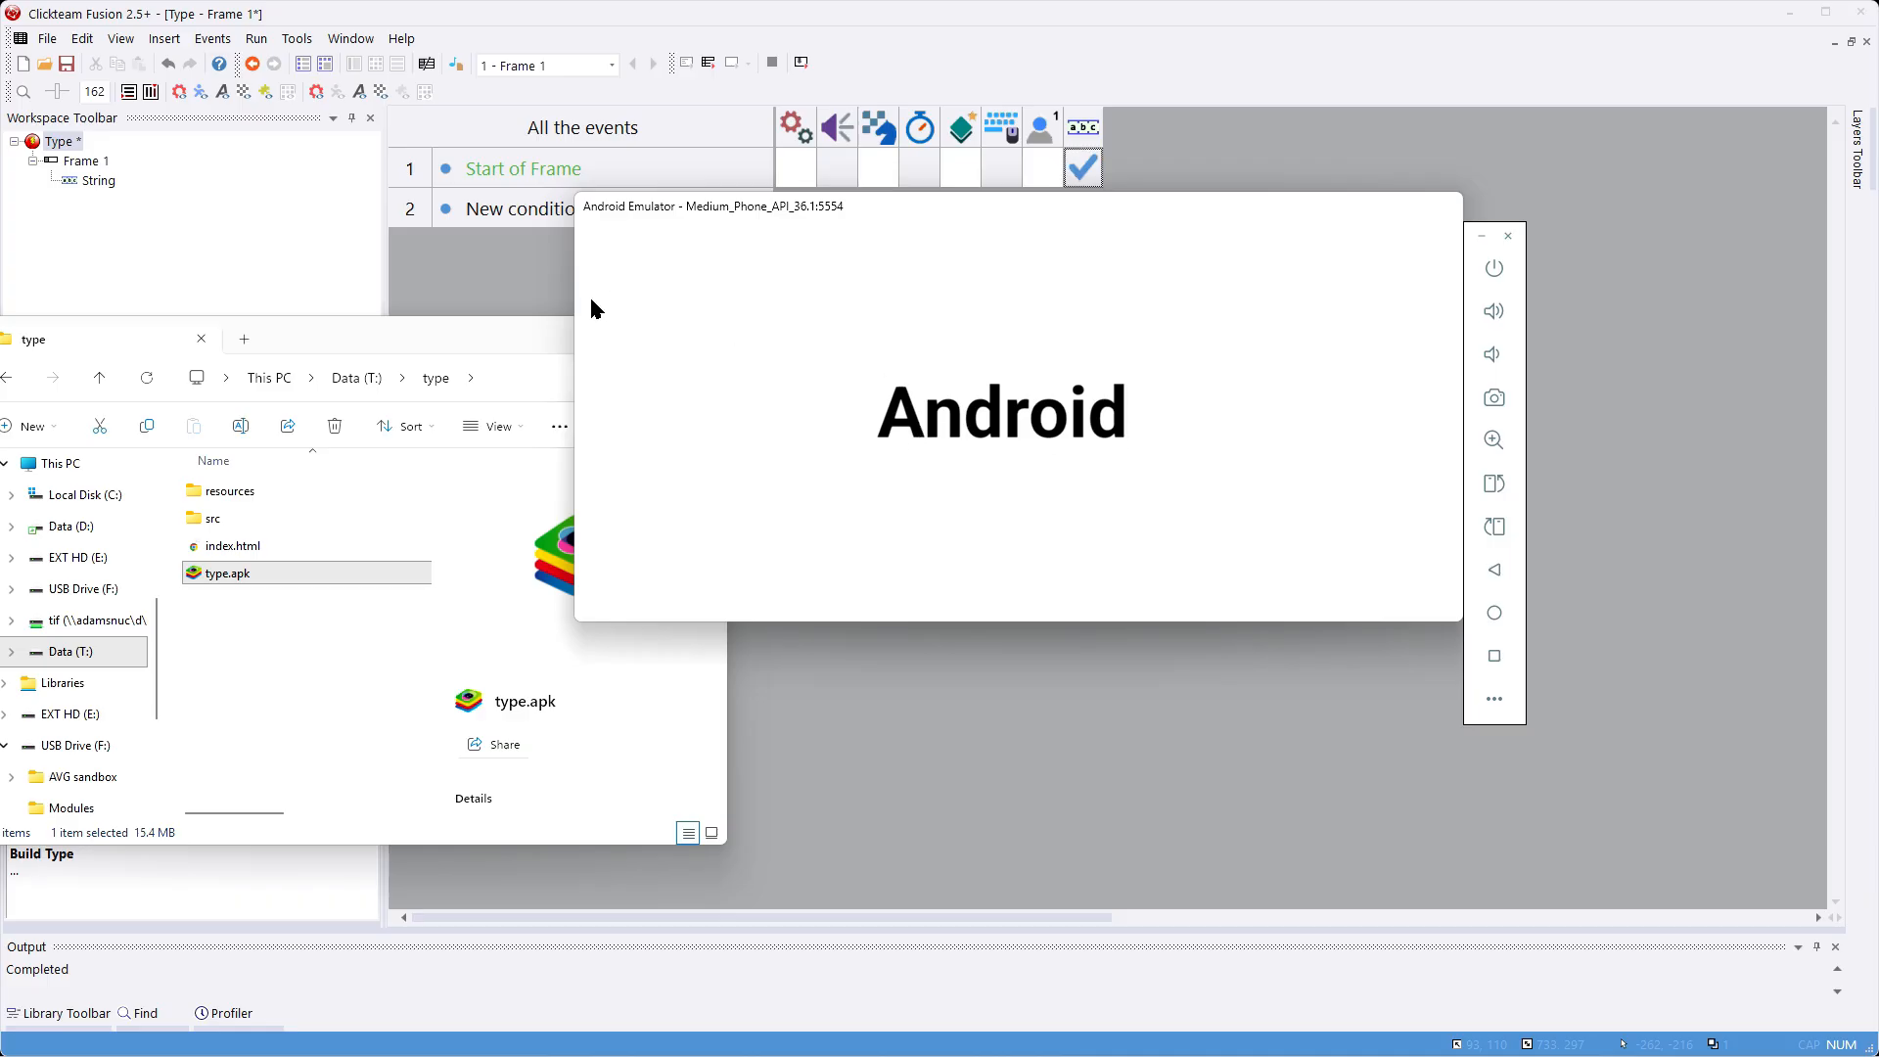
left_click(521, 278)
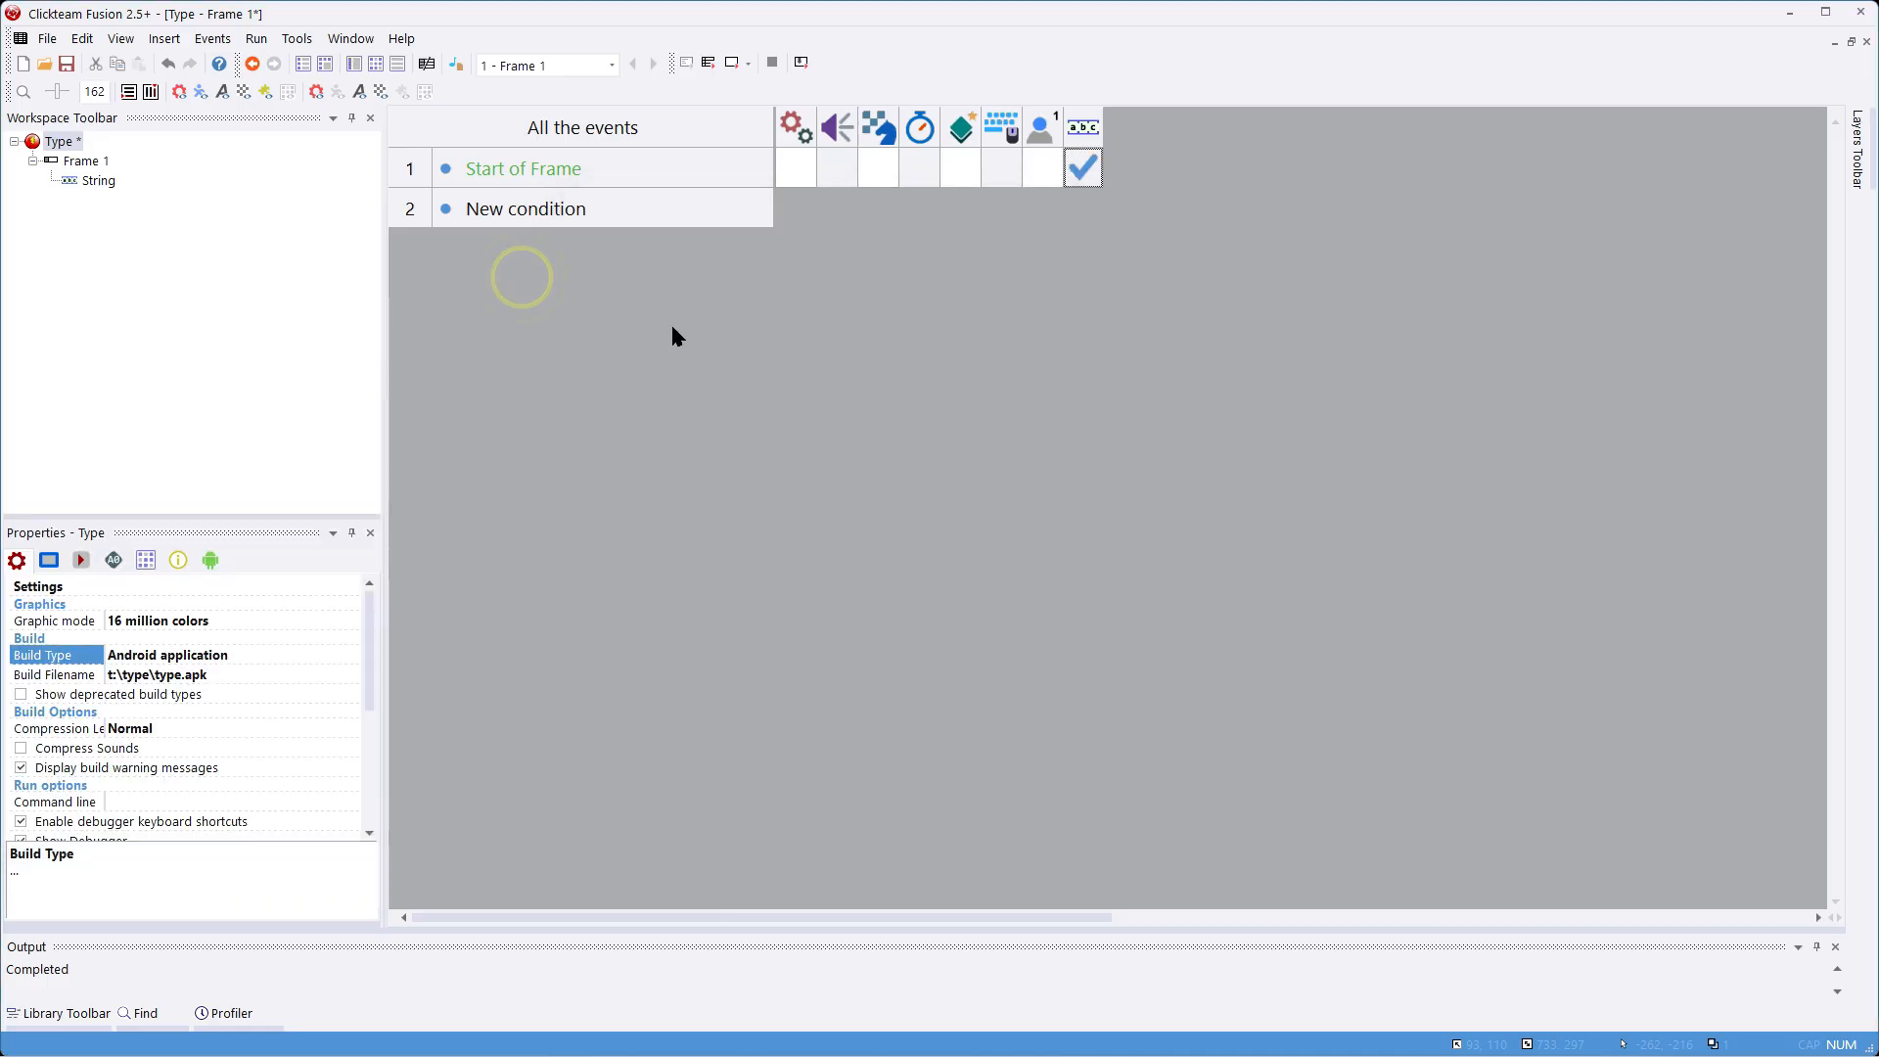
Step: Add a new event that compares two general values, with RuntimeName$ equal to "Windows"
left_click(553, 223)
left_click(482, 196)
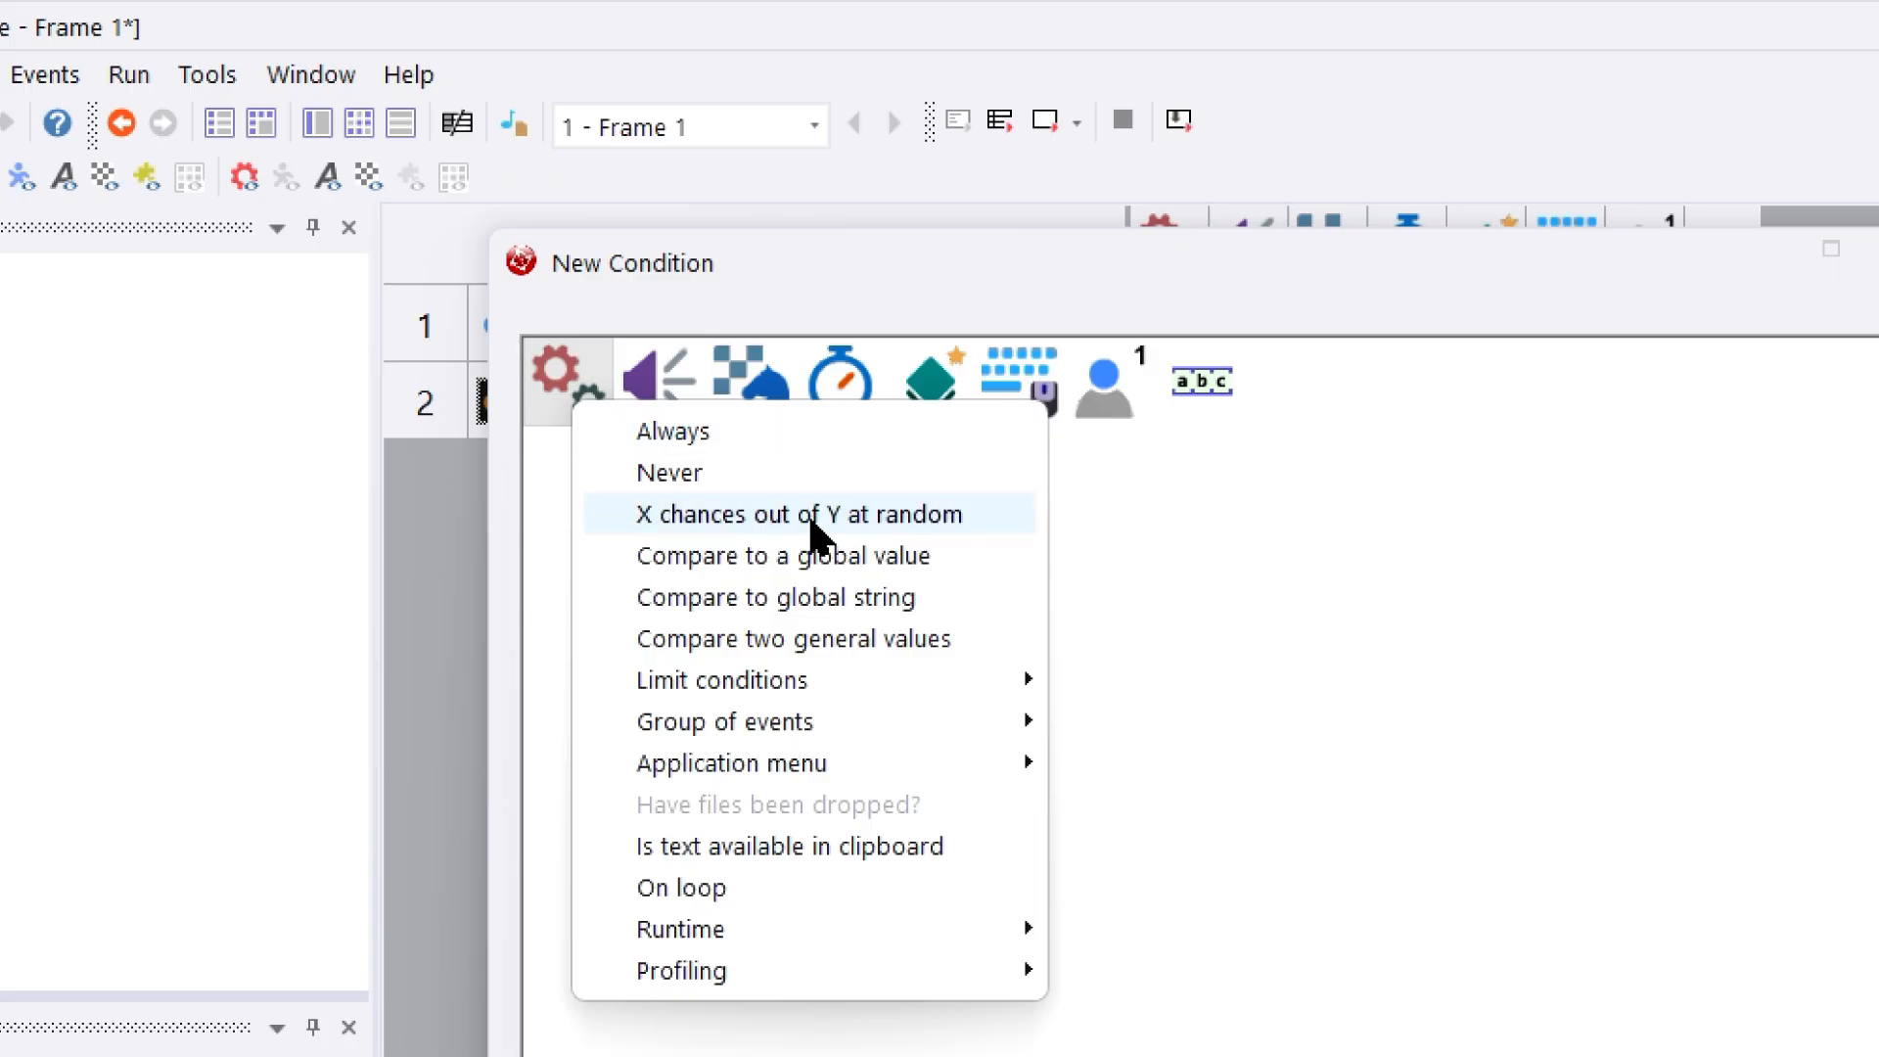
left_click(901, 637)
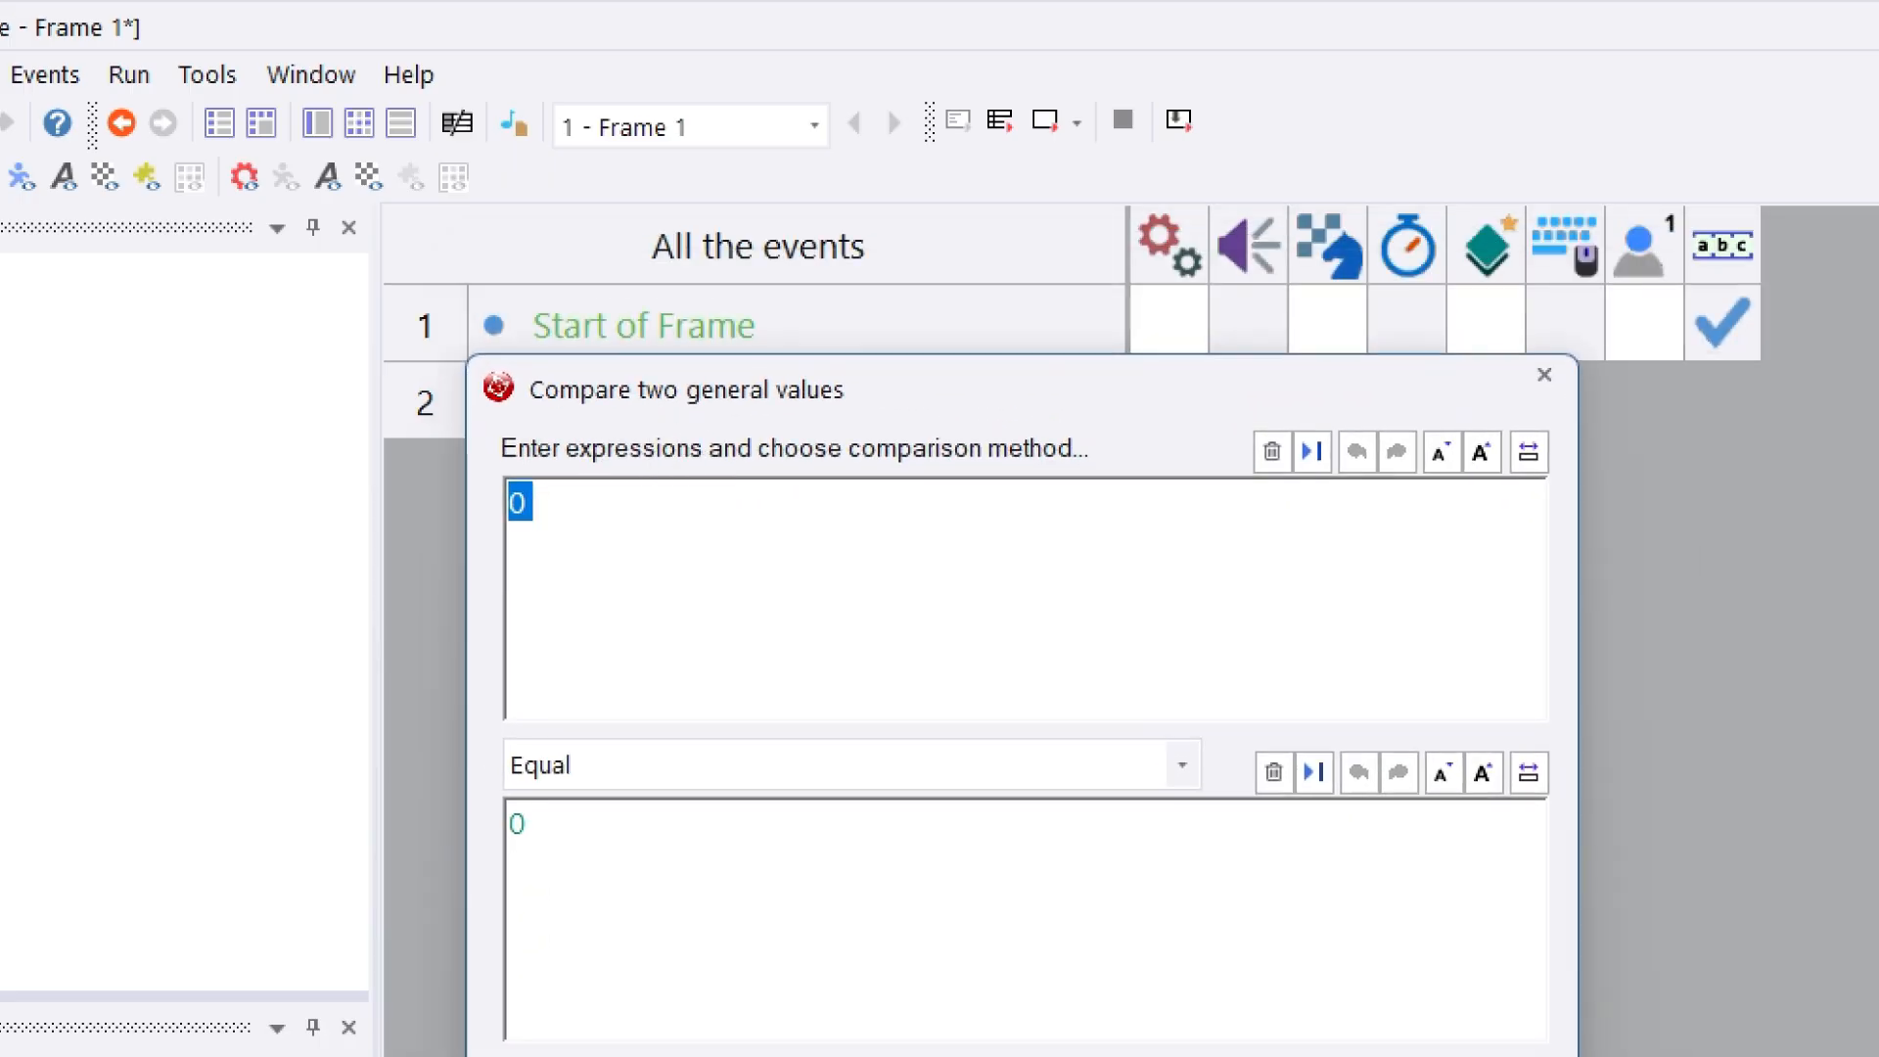
left_click(538, 612)
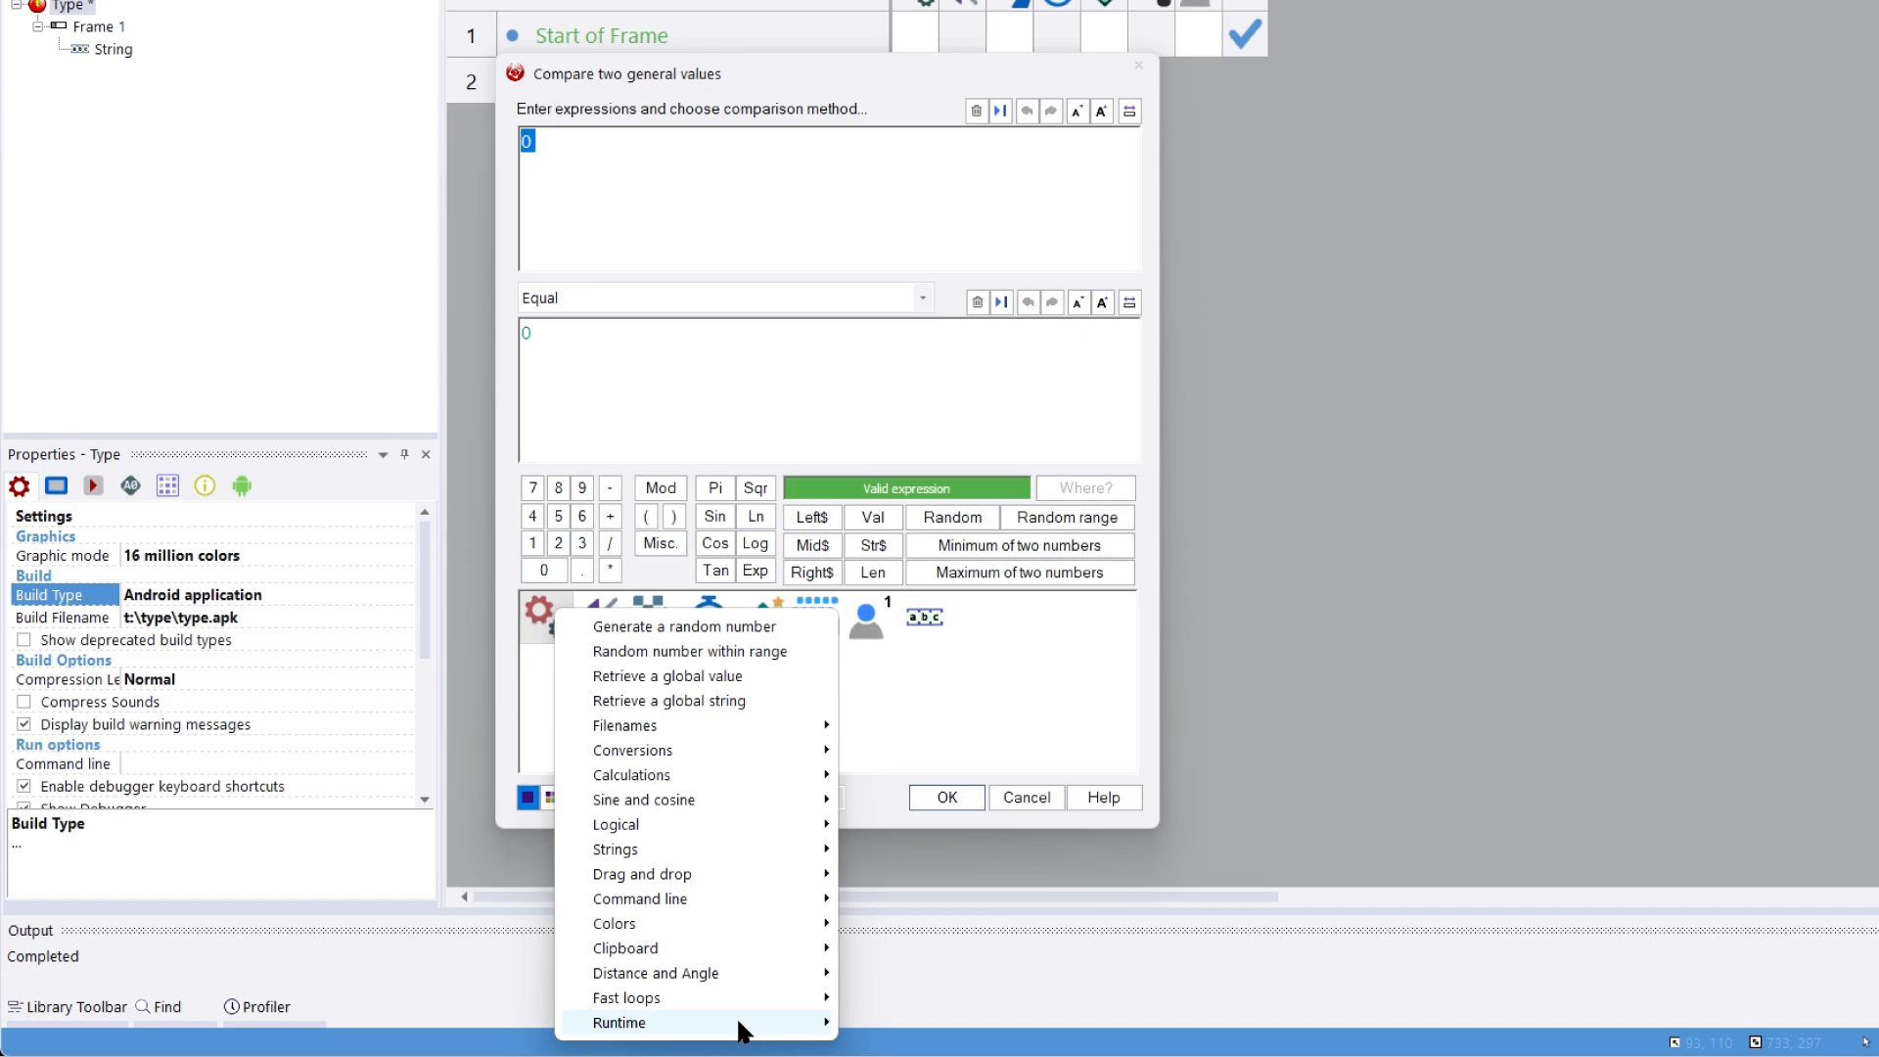
mouse_move(741, 1023)
left_click(889, 1026)
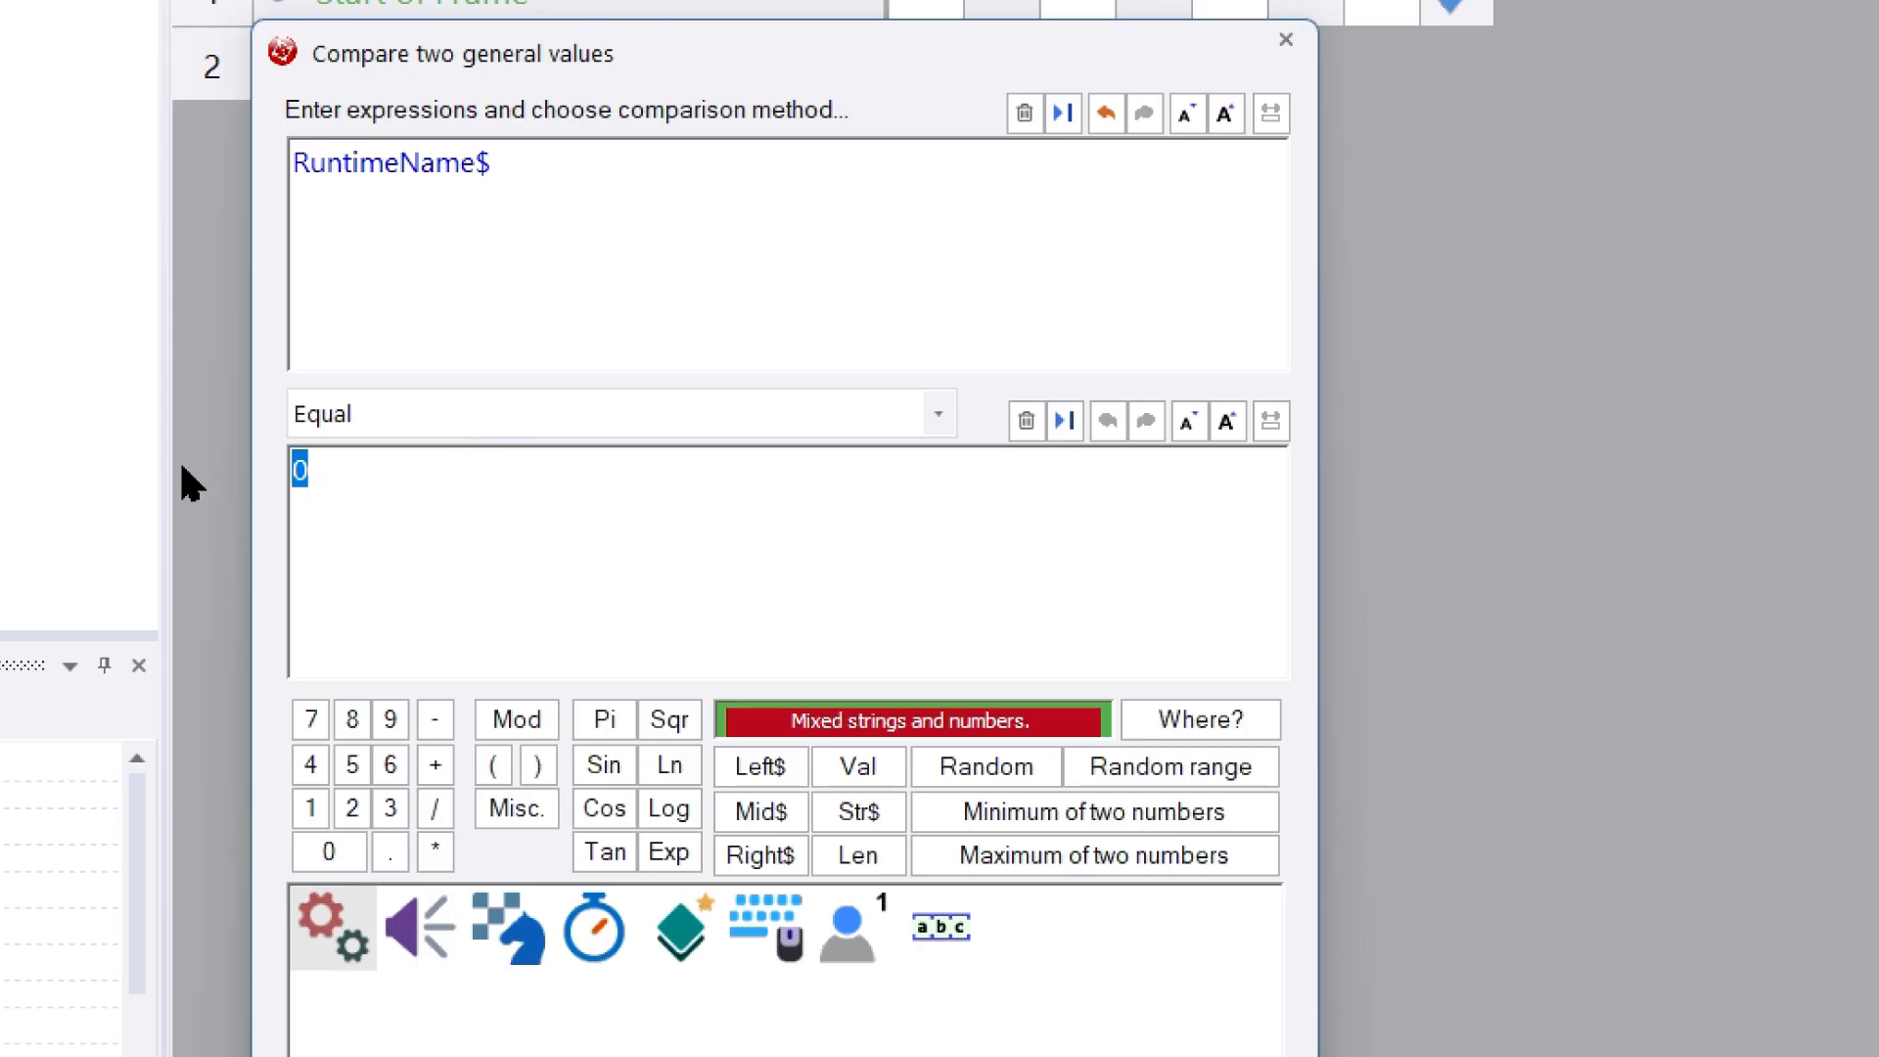
type("\"\"")
type("Windo")
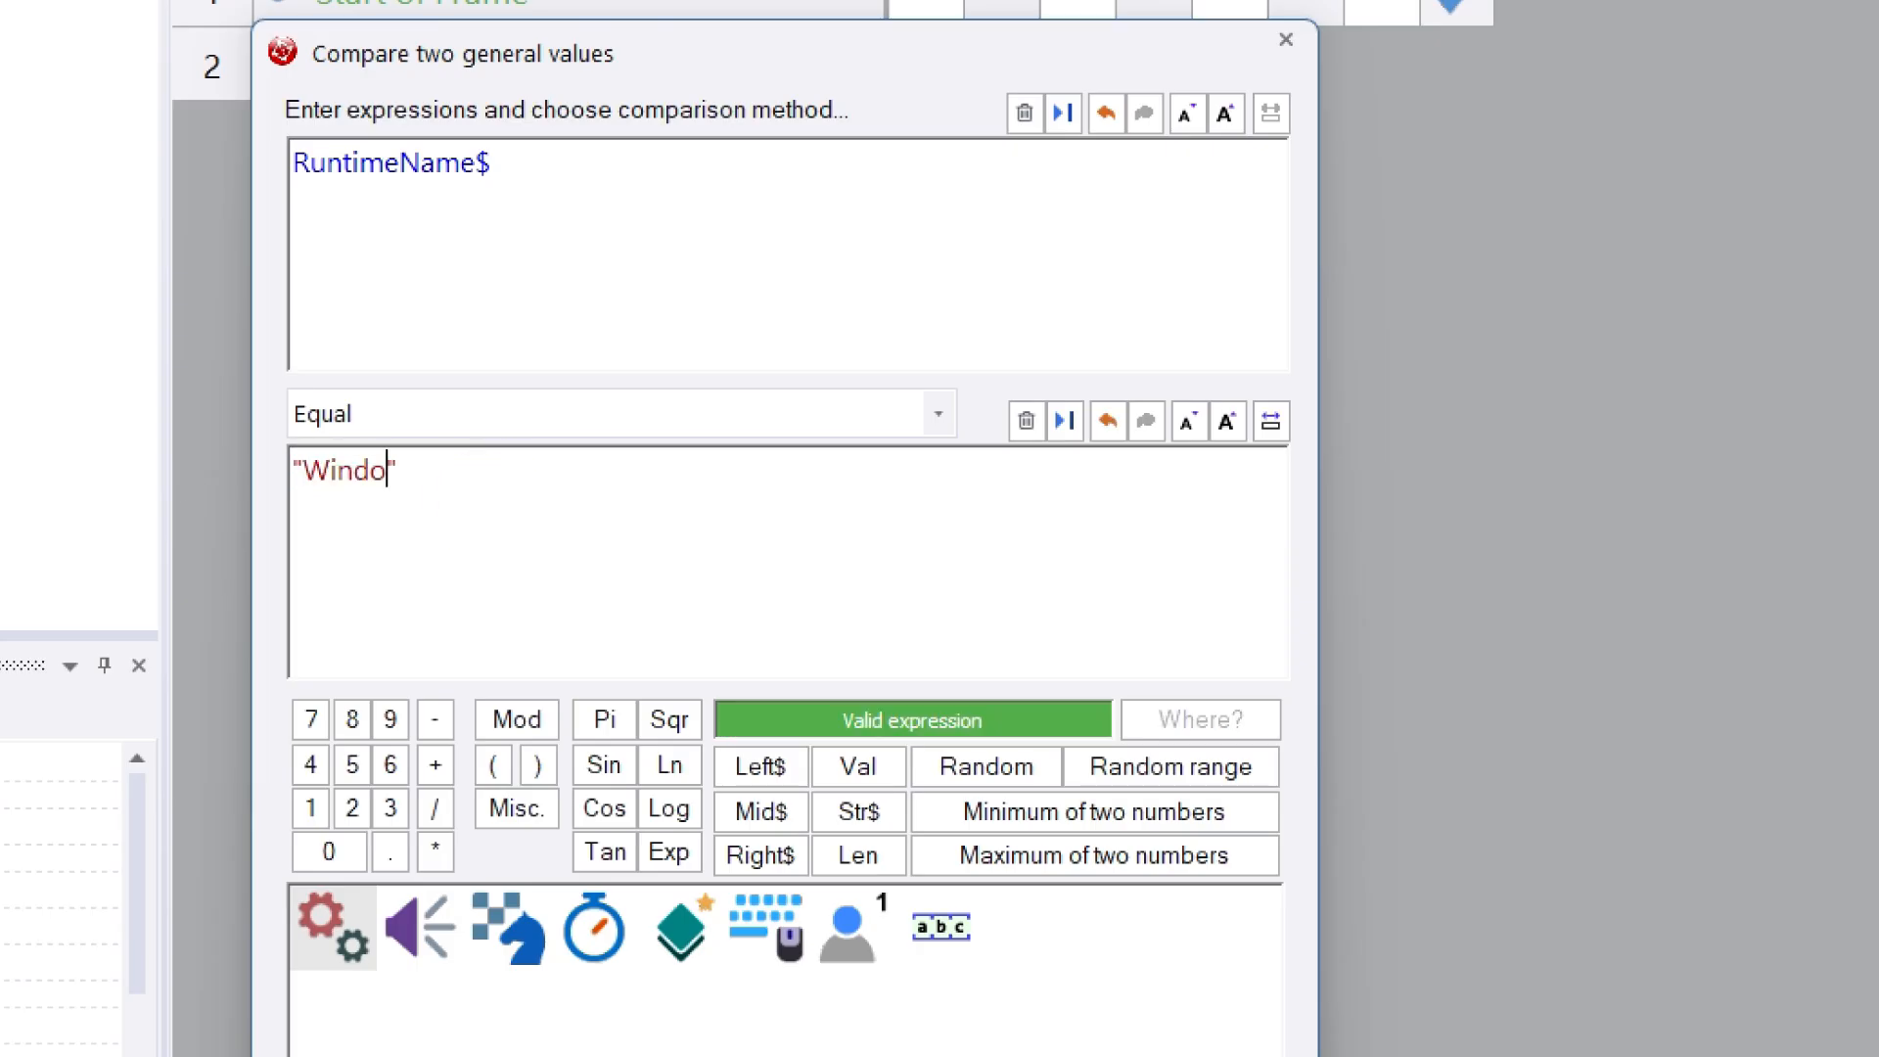
type("ws")
key("Return")
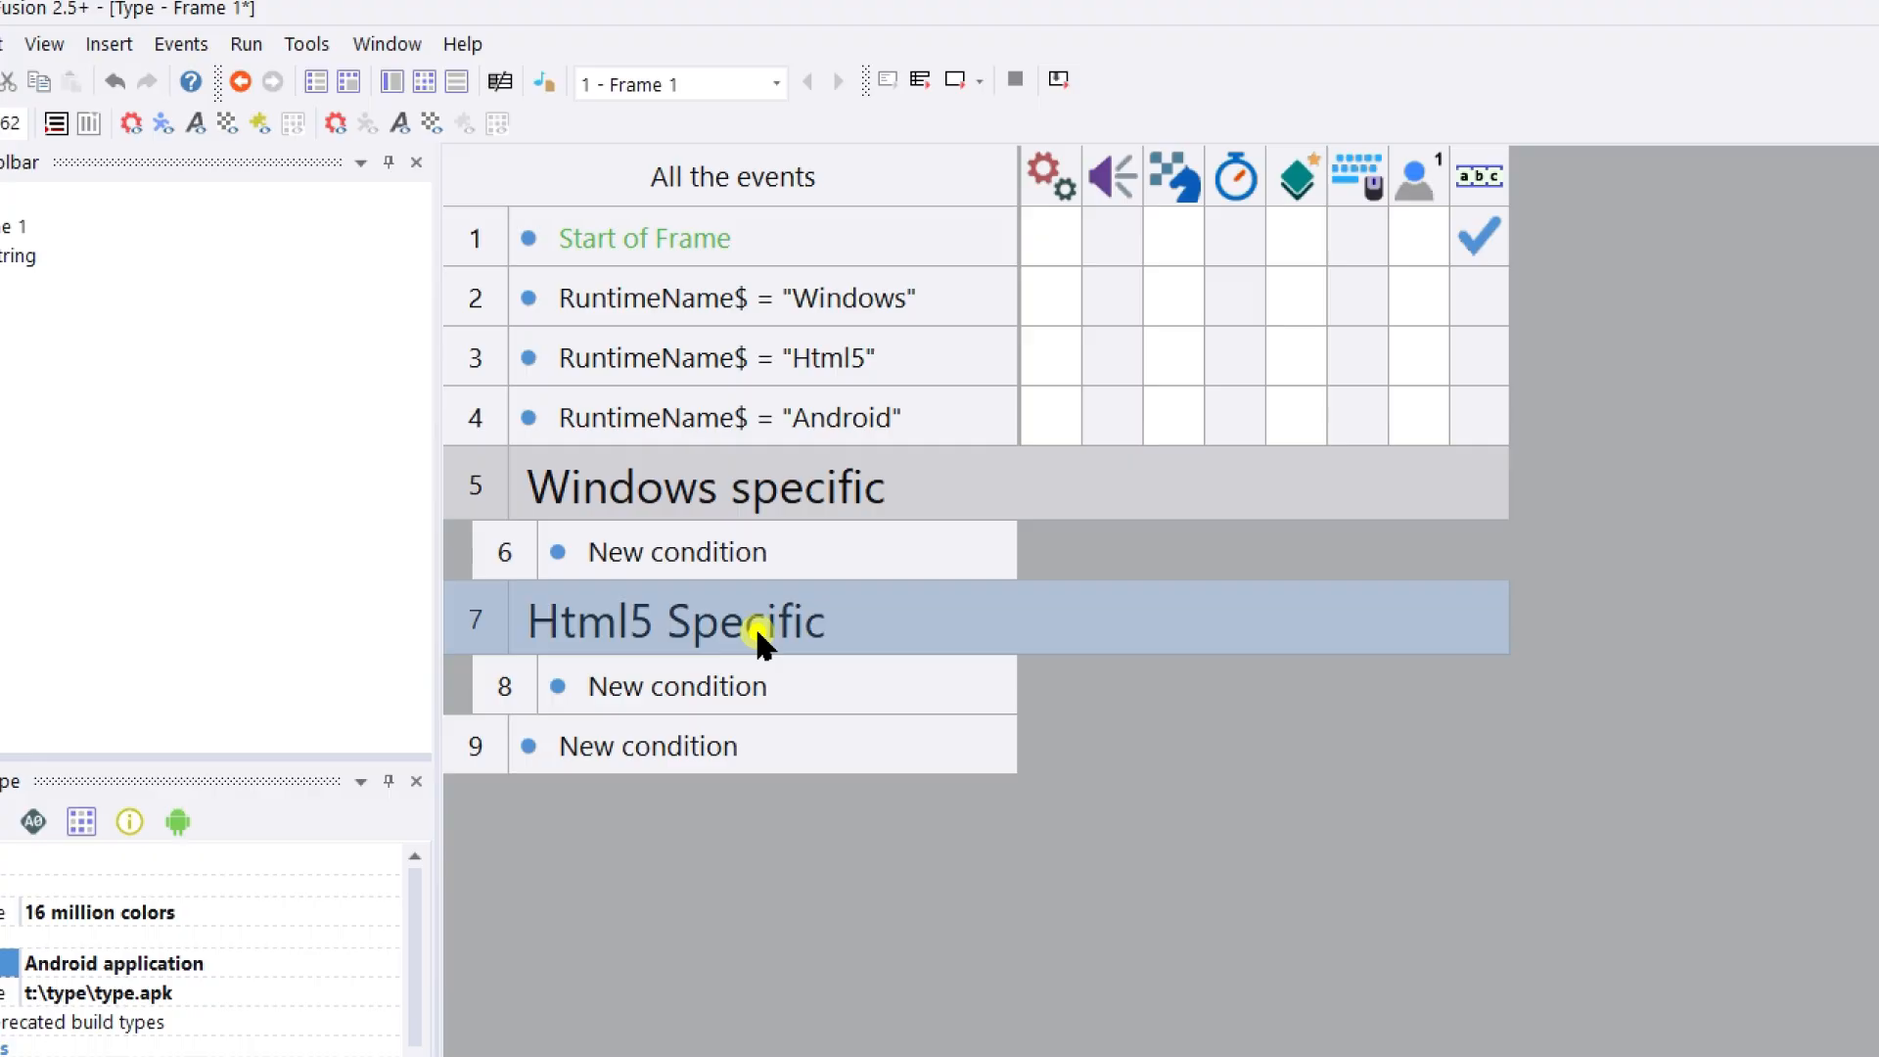
Step: Insert a group of events titled "Android specific" at the end of the event list, below the Html5 Specific group
right_click(497, 759)
mouse_move(685, 878)
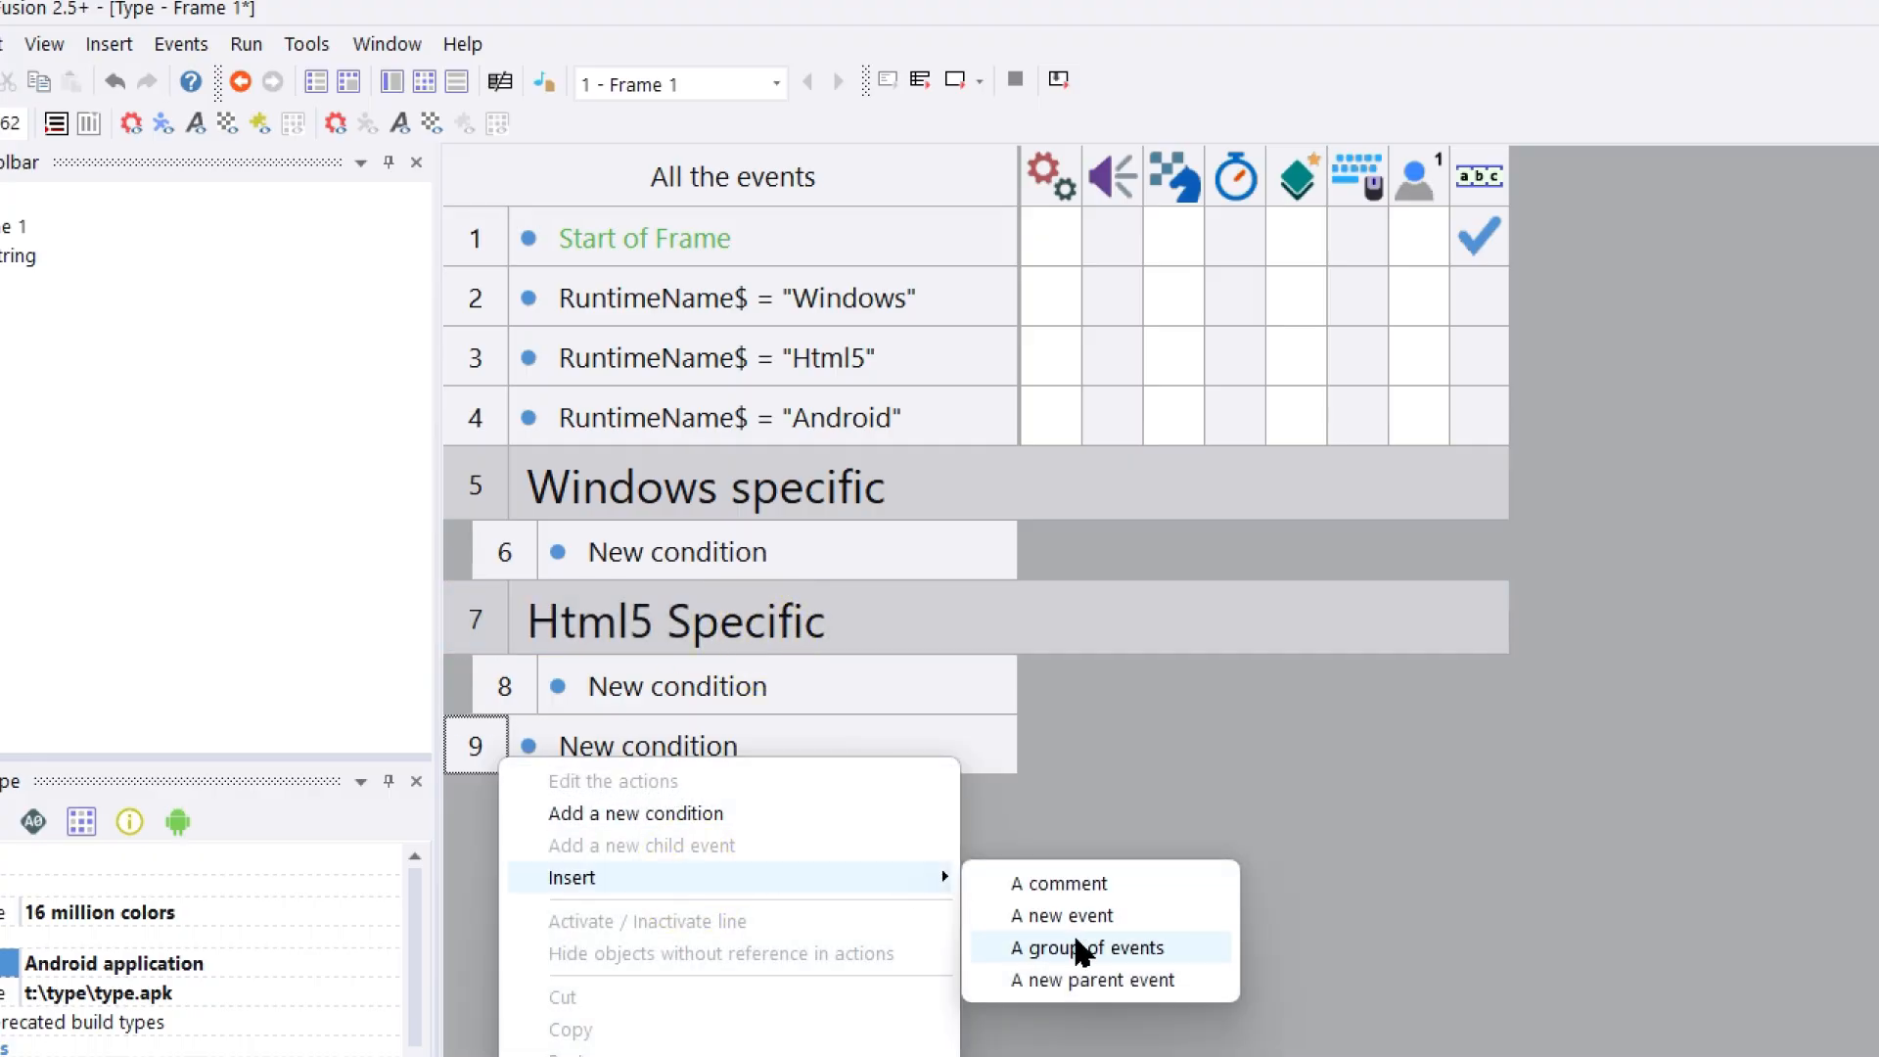
left_click(1080, 947)
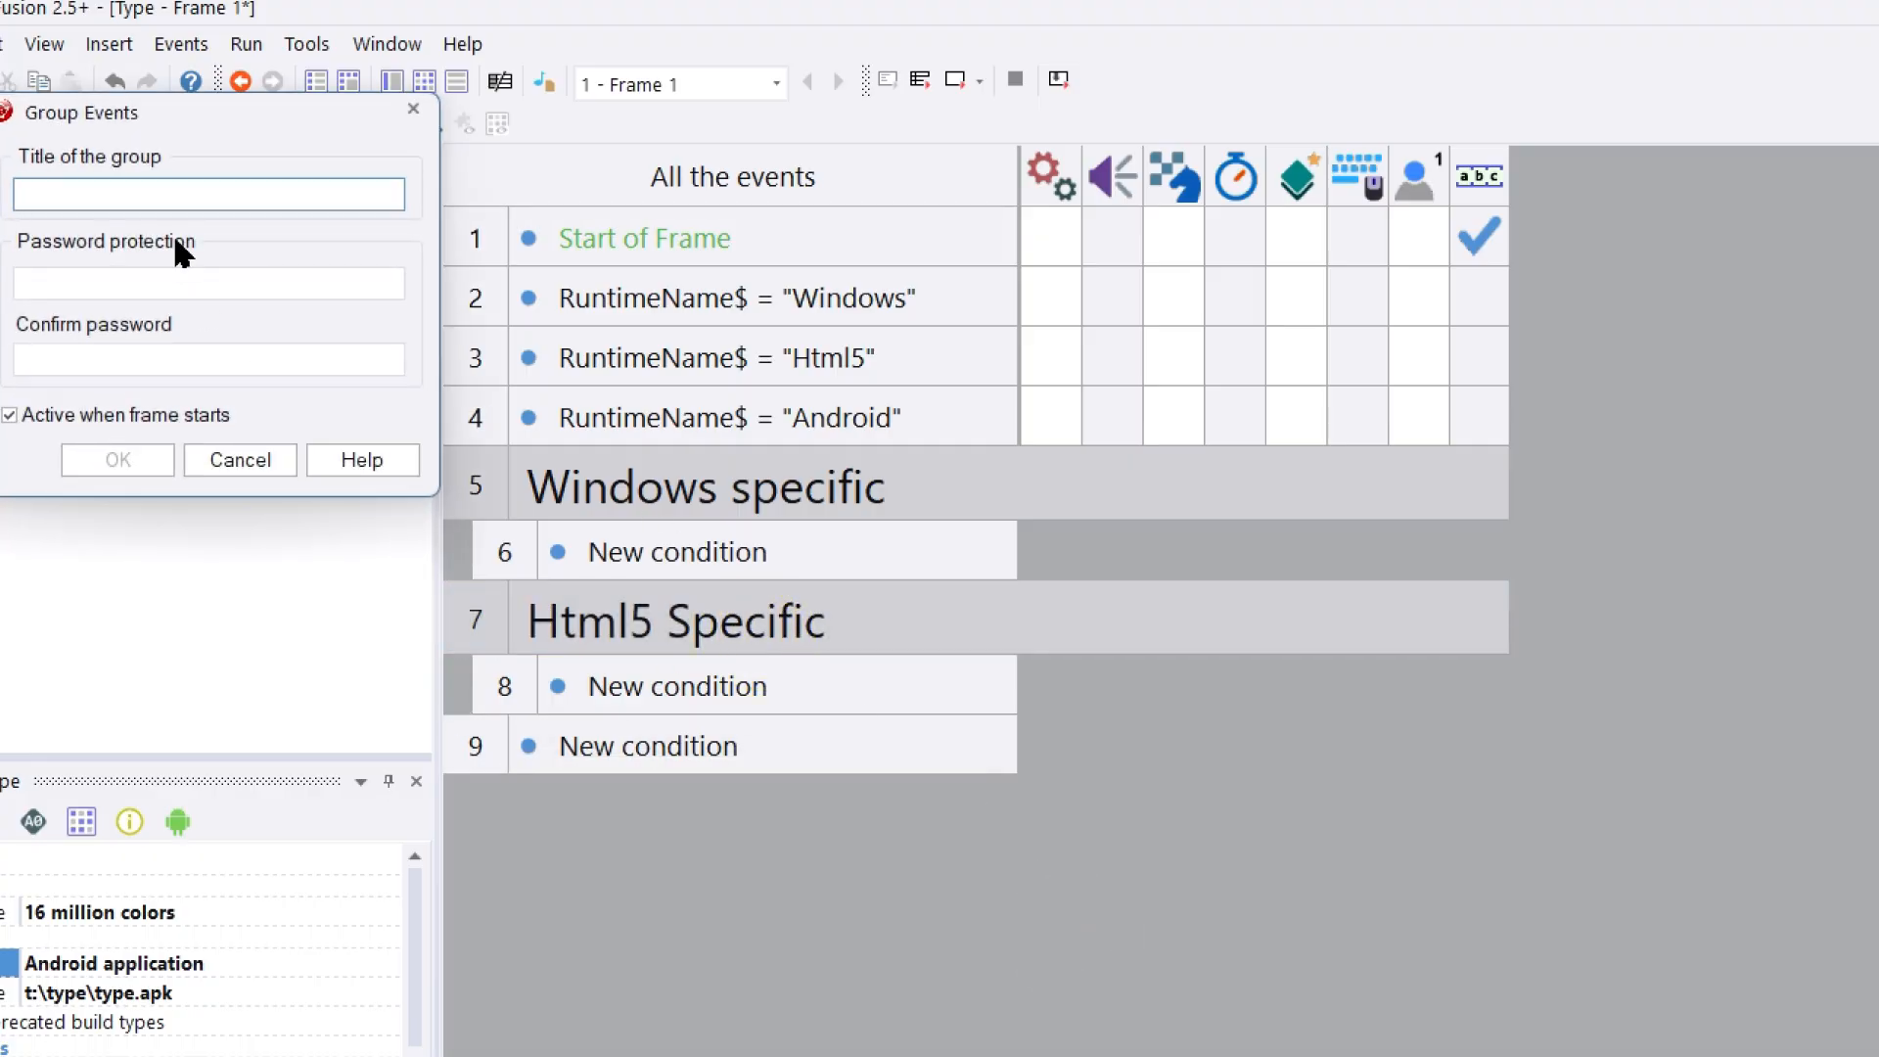
type("Android s")
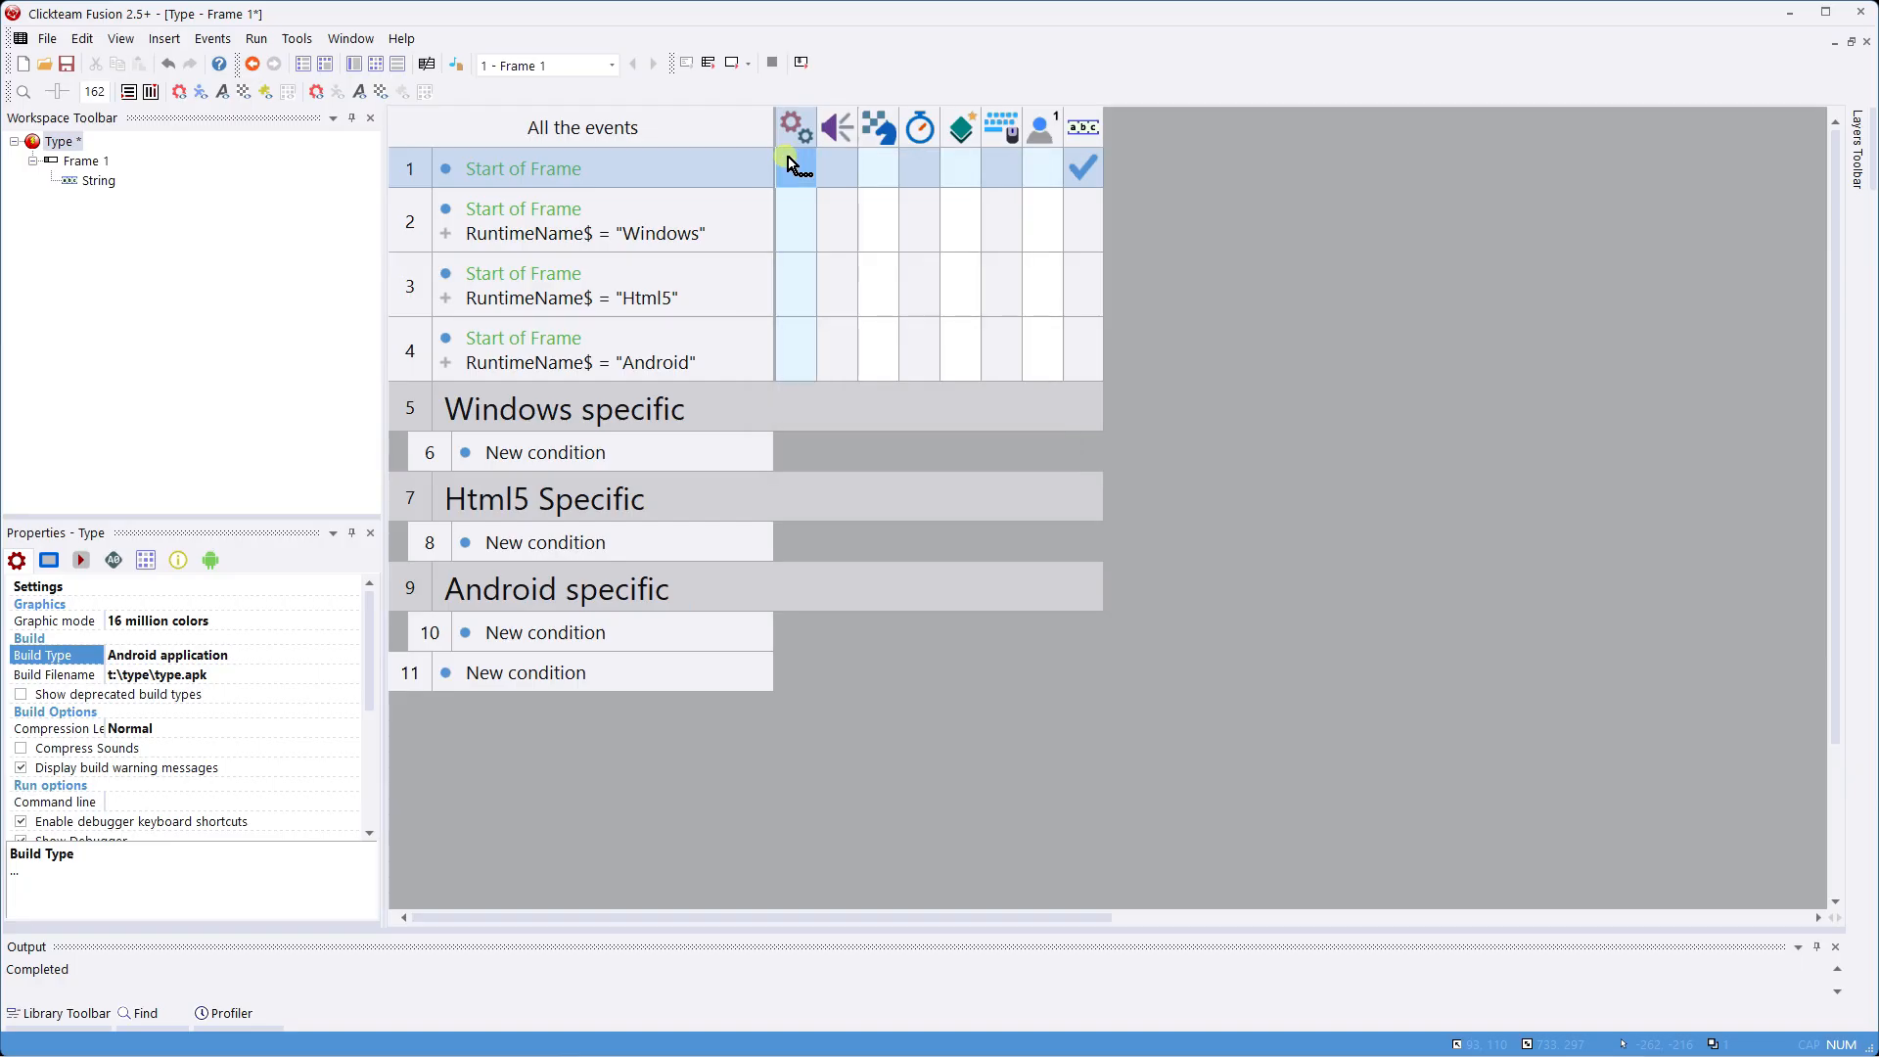
Step: In the first Start of Frame event, add actions that deactivate the Windows specific and Android specific groups, and check the activation actions
left_click(795, 170)
mouse_move(932, 245)
left_click(1103, 267)
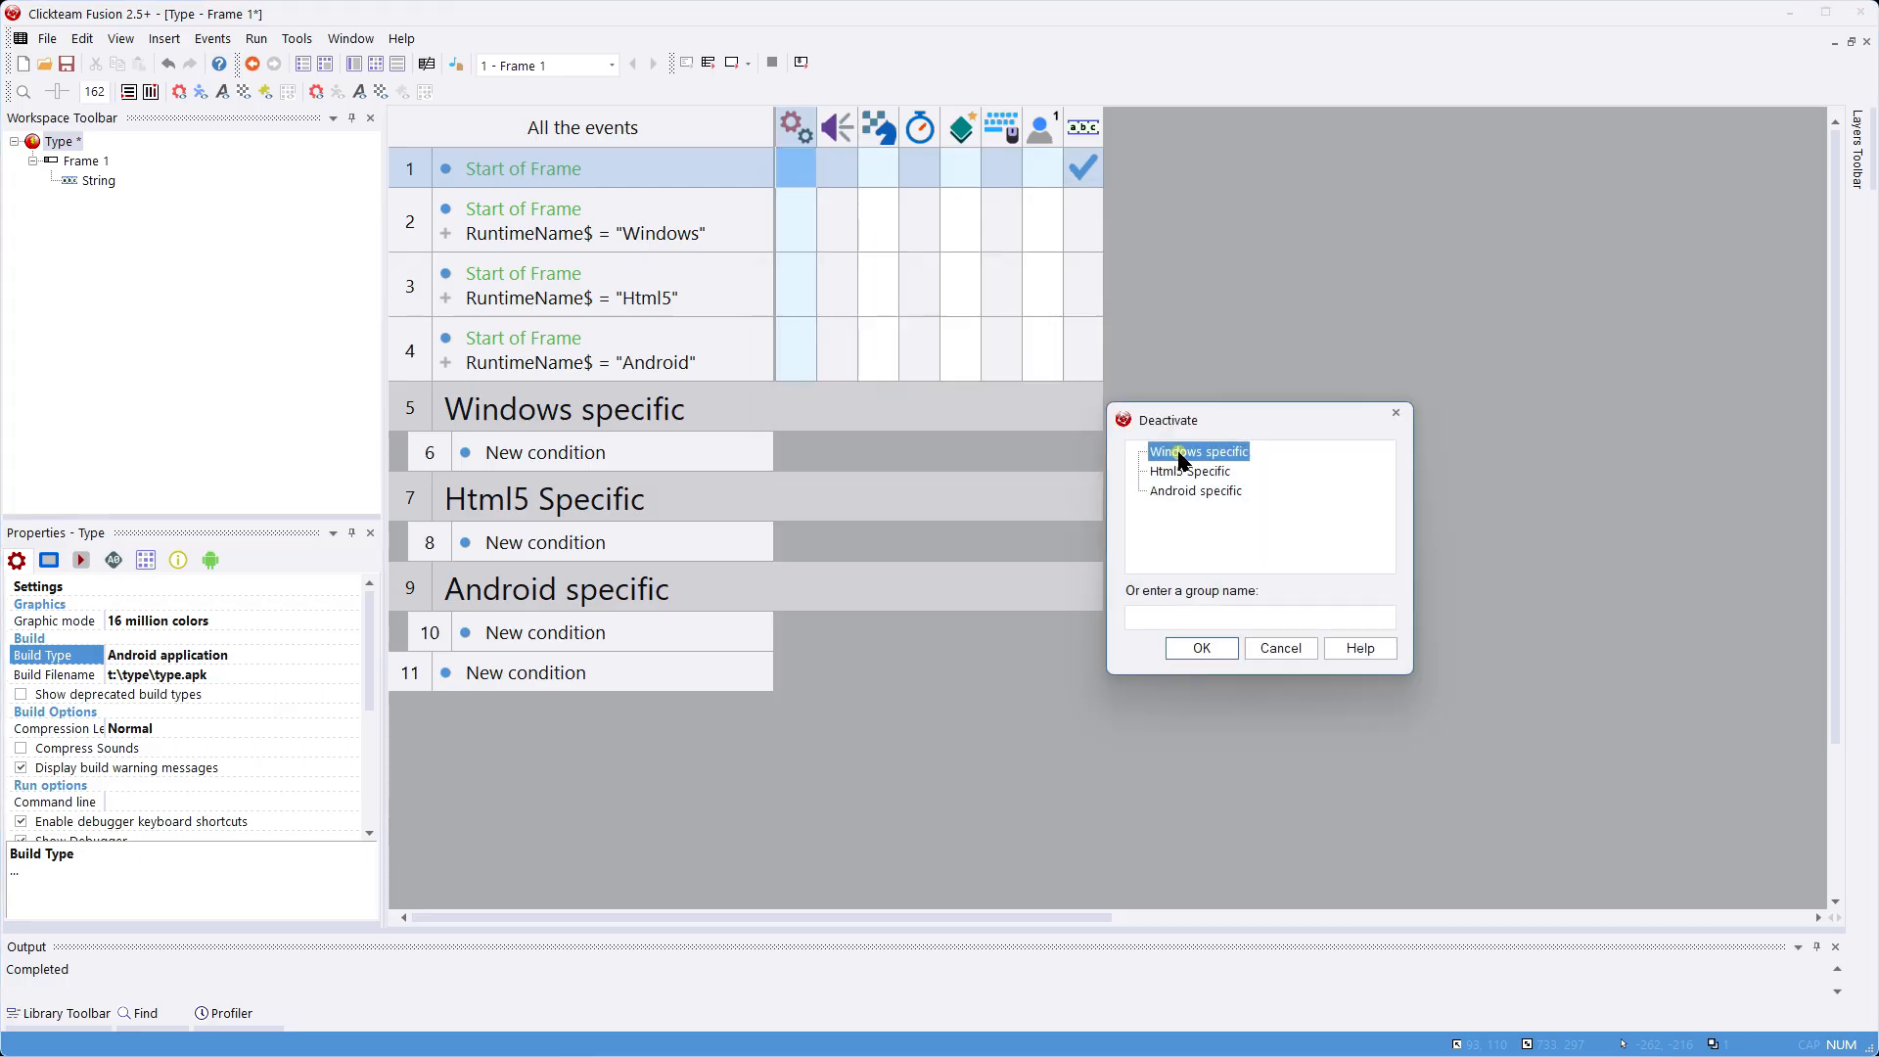
double_click(1179, 456)
left_click(794, 169)
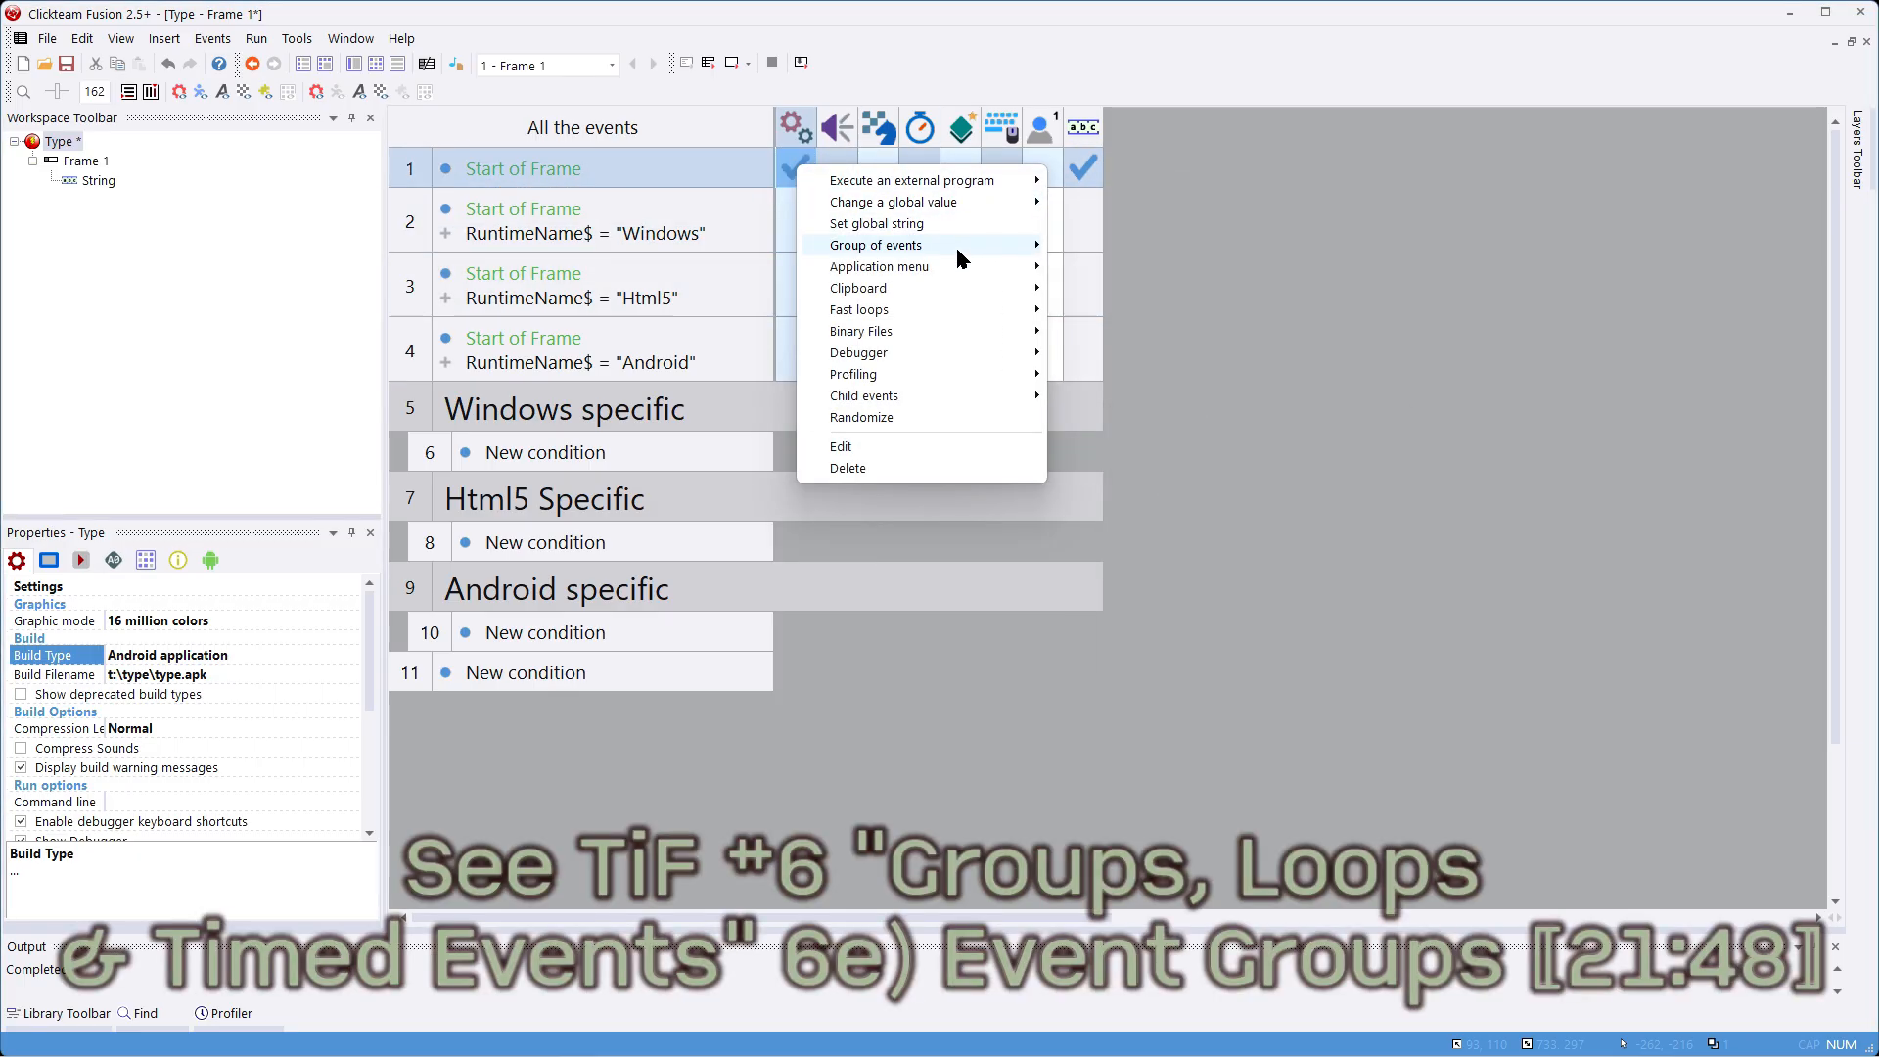
mouse_move(964, 249)
left_click(1100, 267)
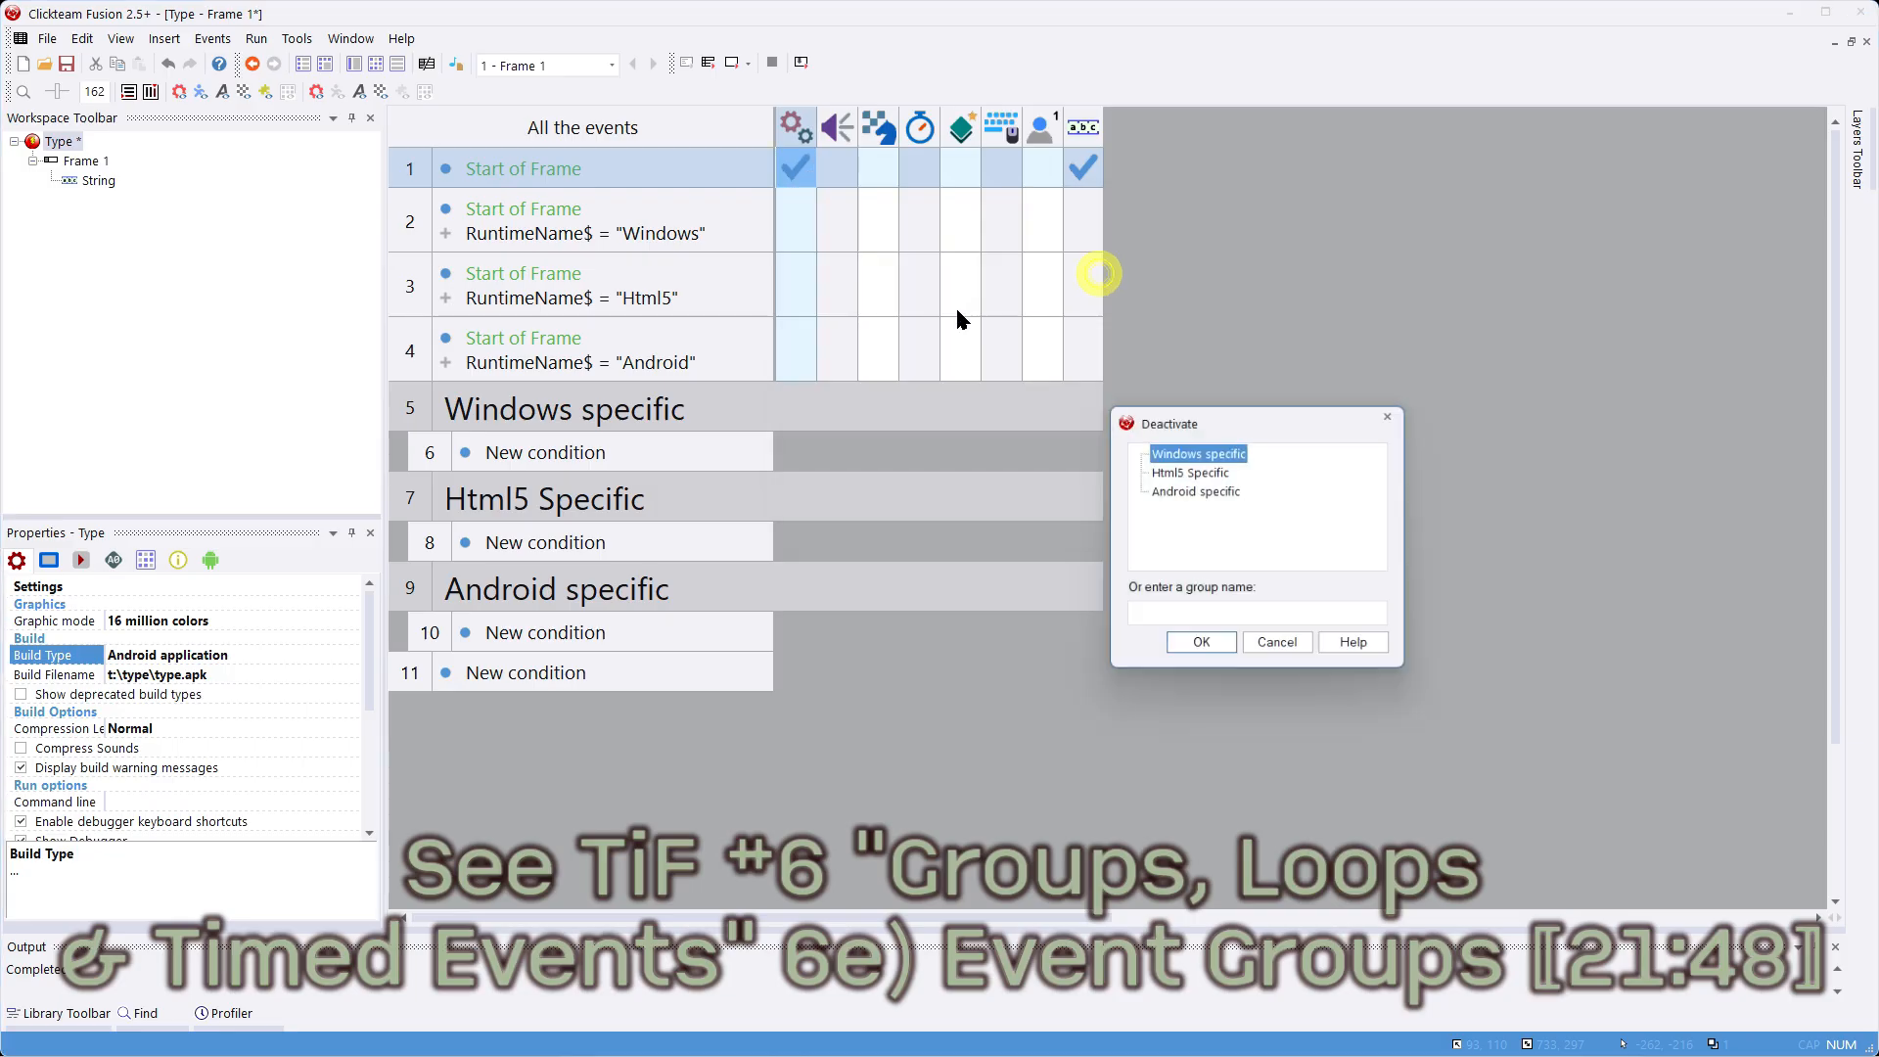
double_click(1155, 491)
mouse_move(795, 181)
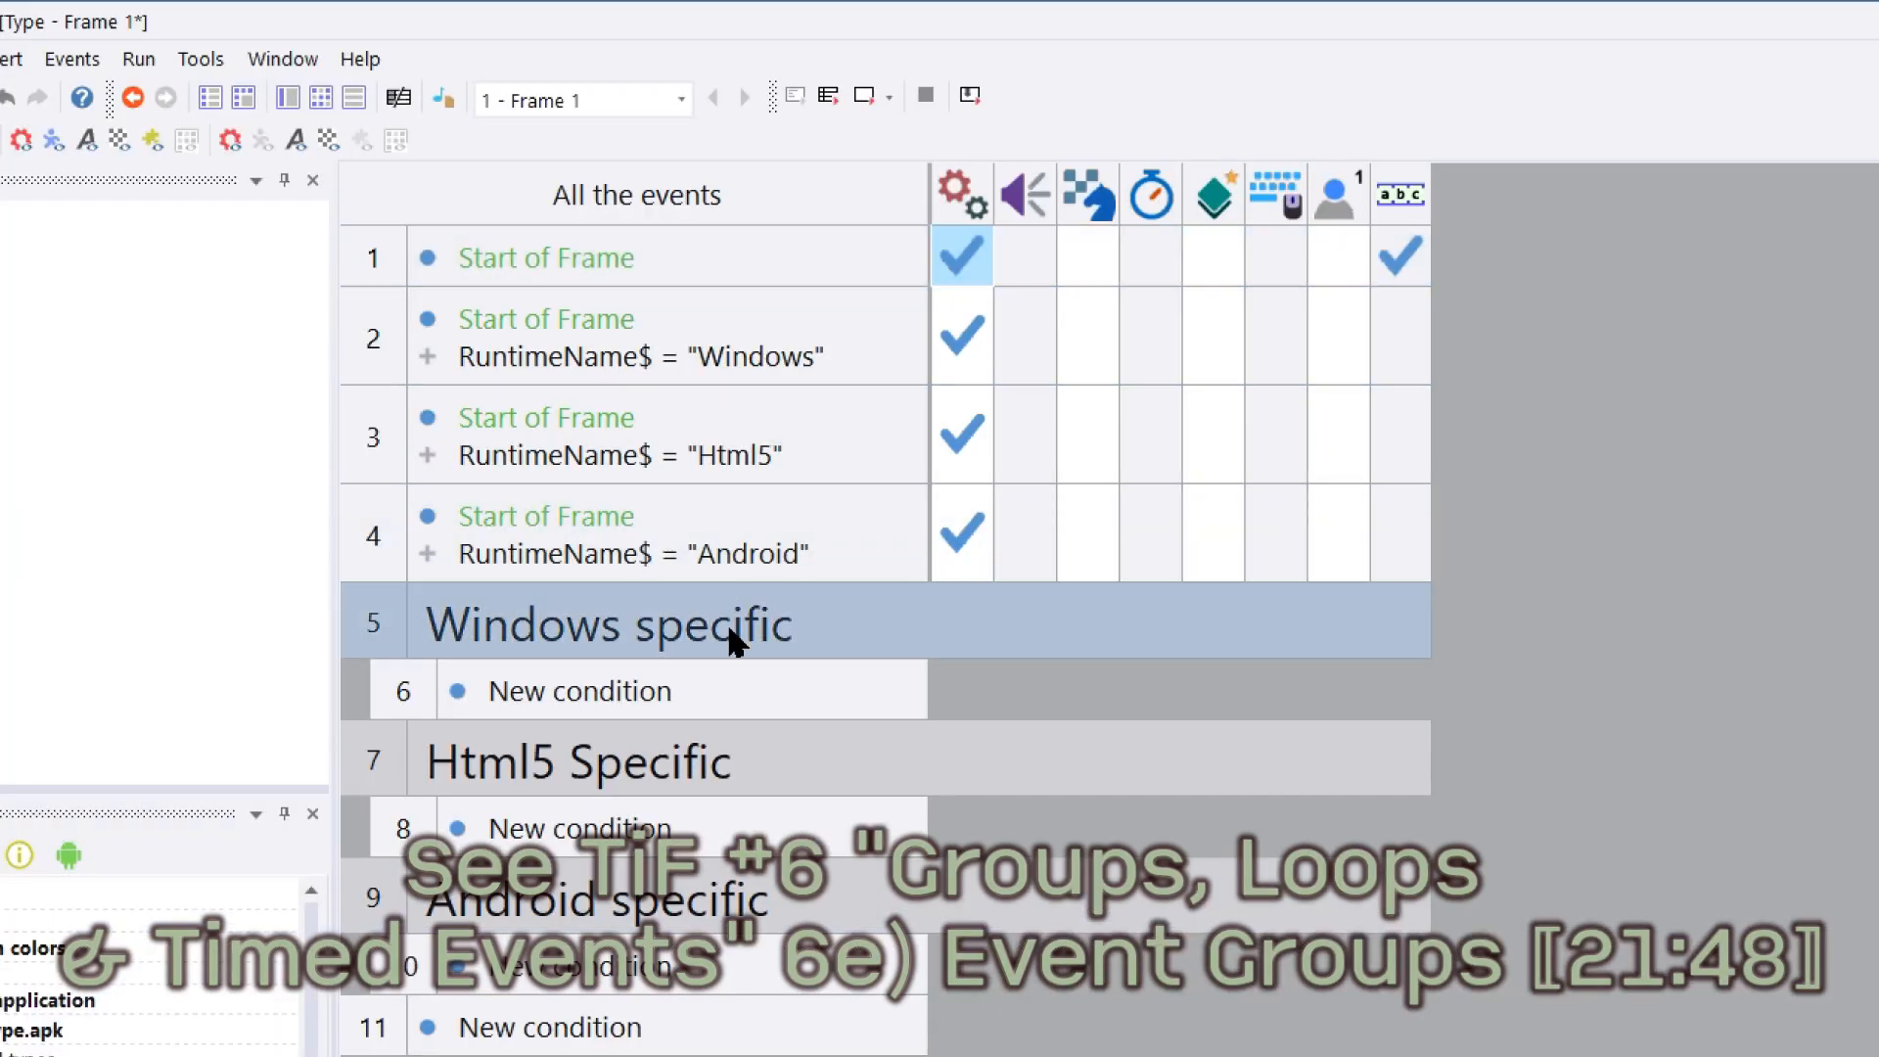
mouse_move(958, 366)
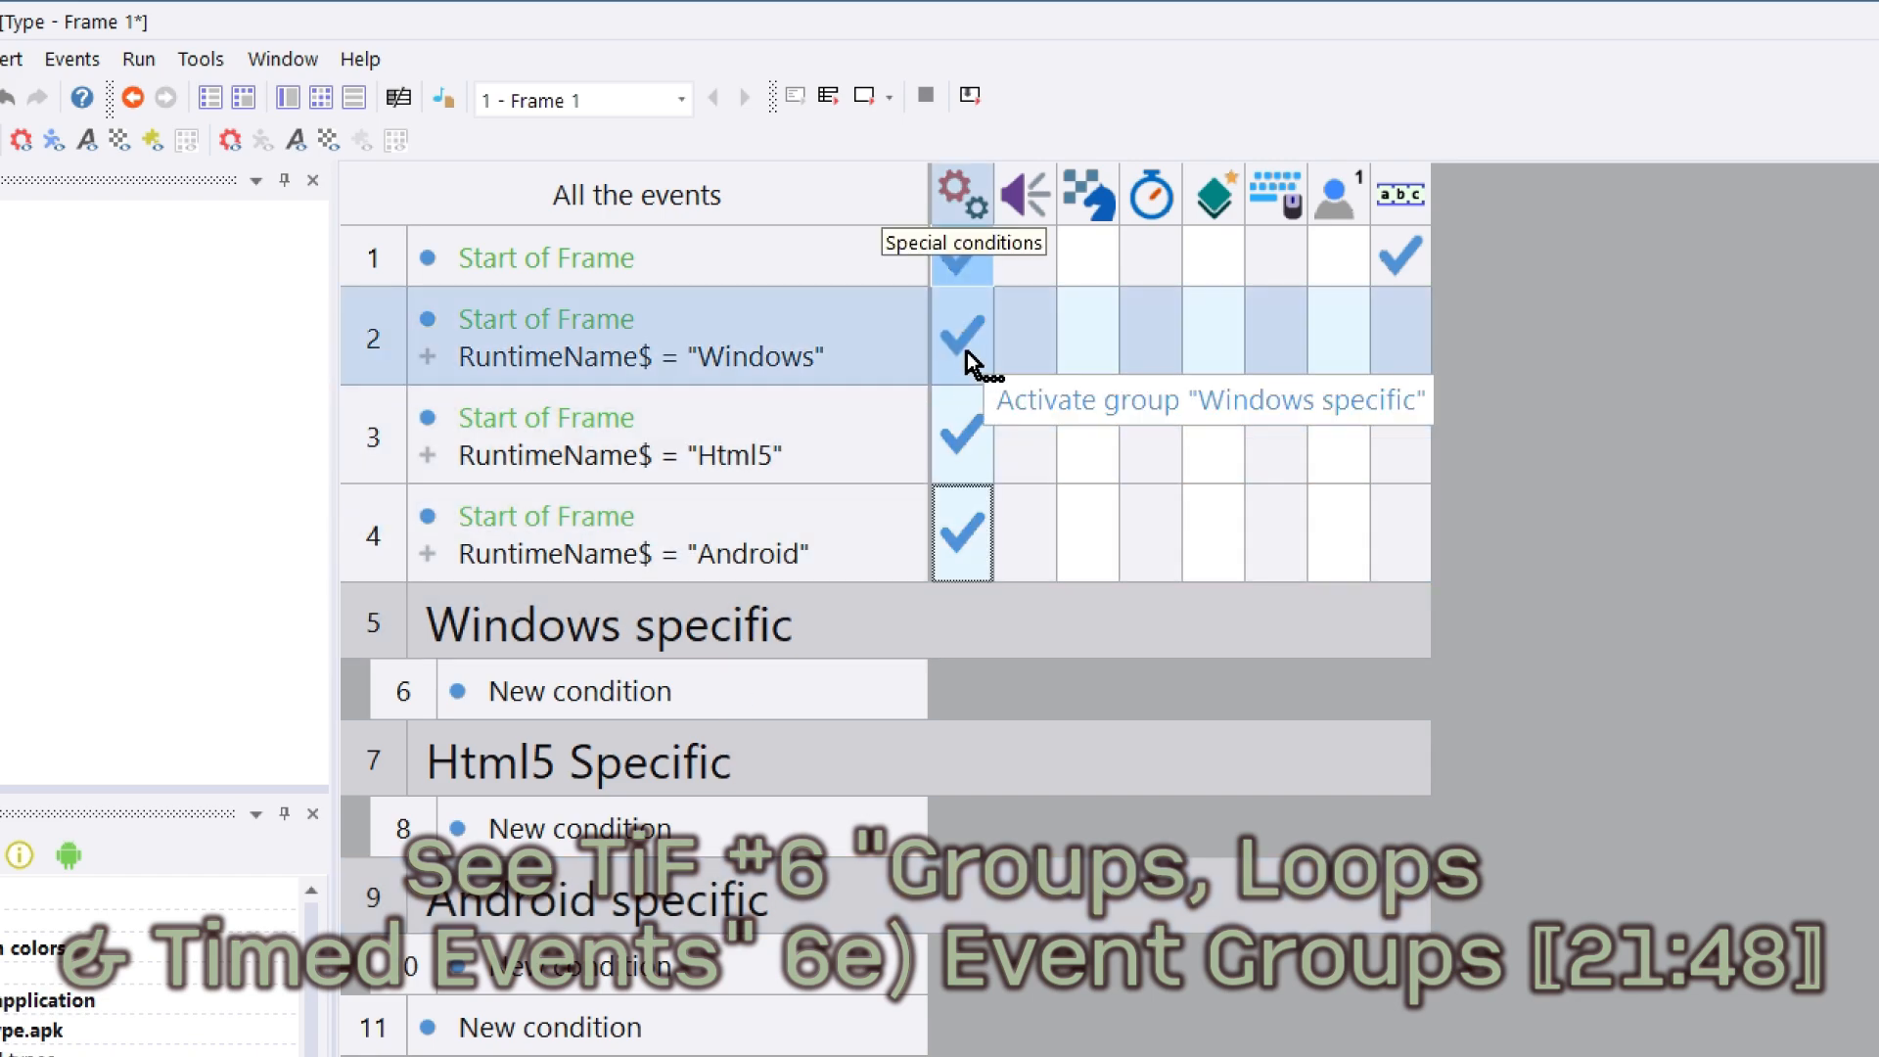
mouse_move(954, 516)
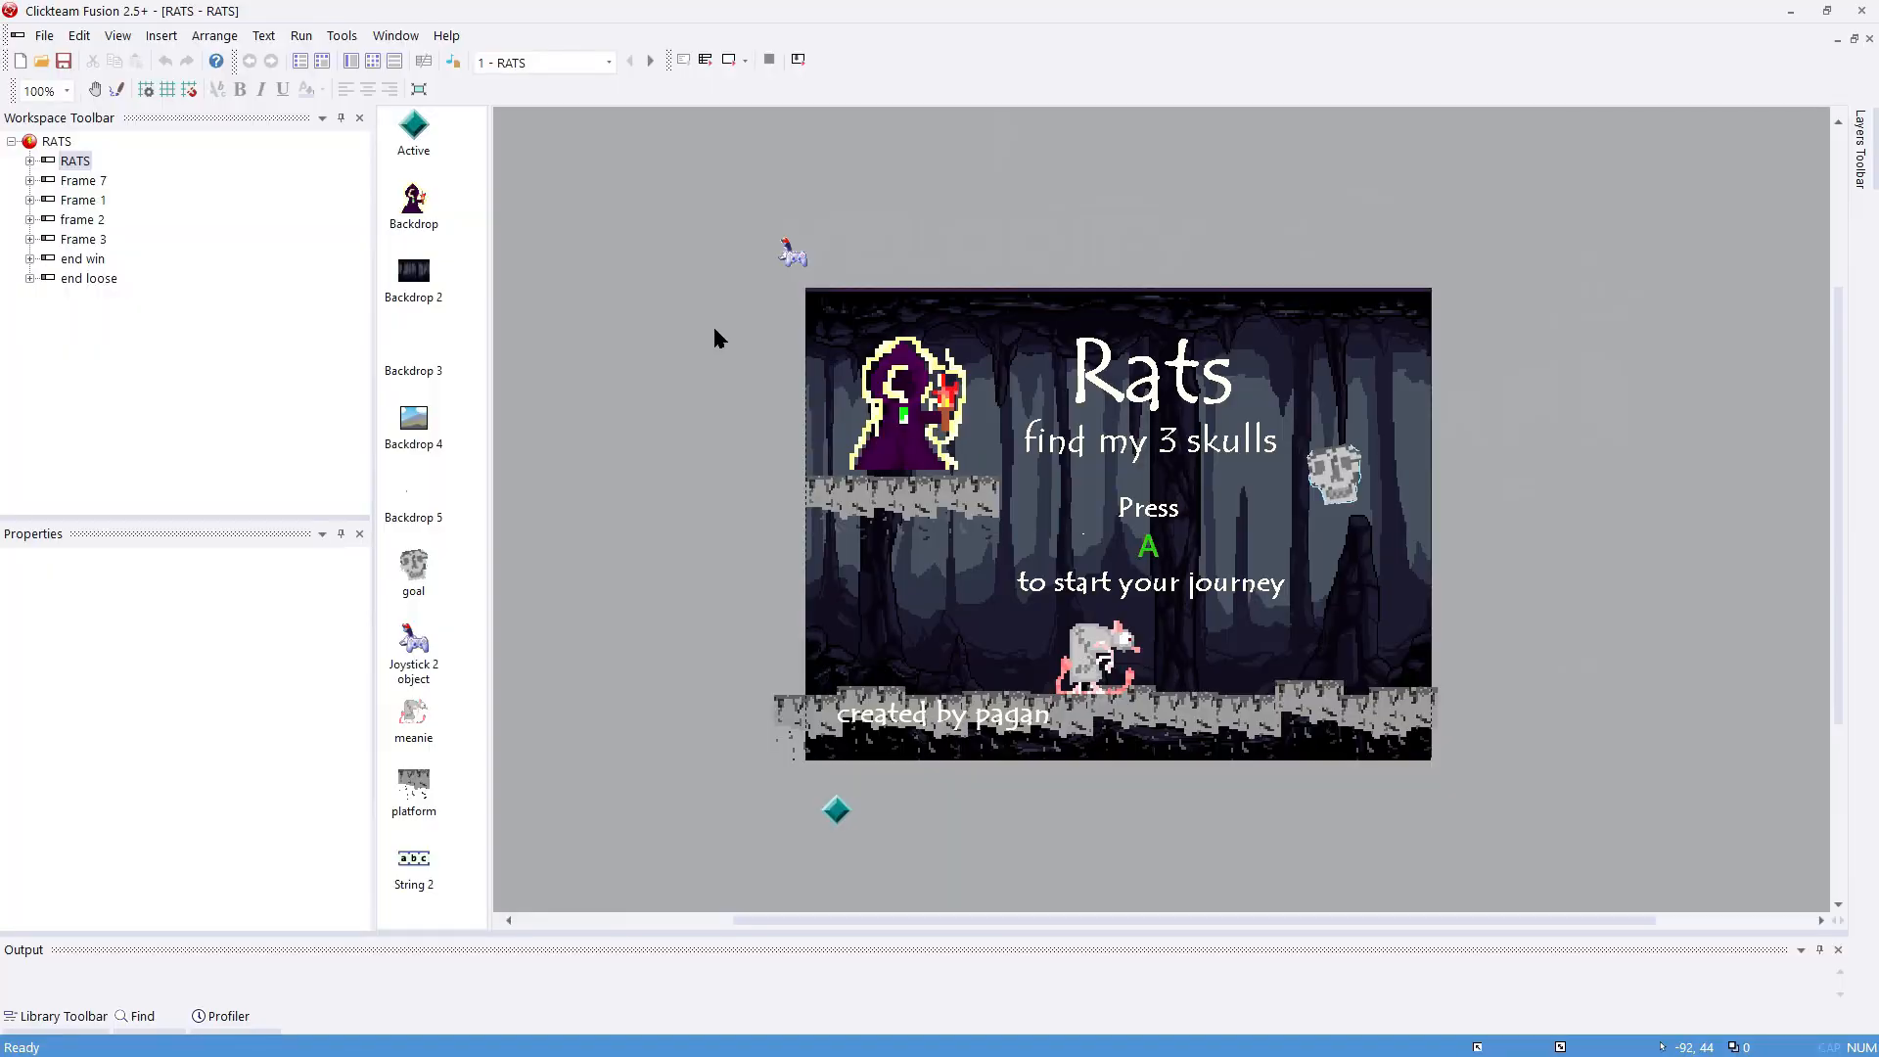
Step: Test-run the RATS application to check how it is displayed in its window, and close it
key("F8")
left_click(1185, 279)
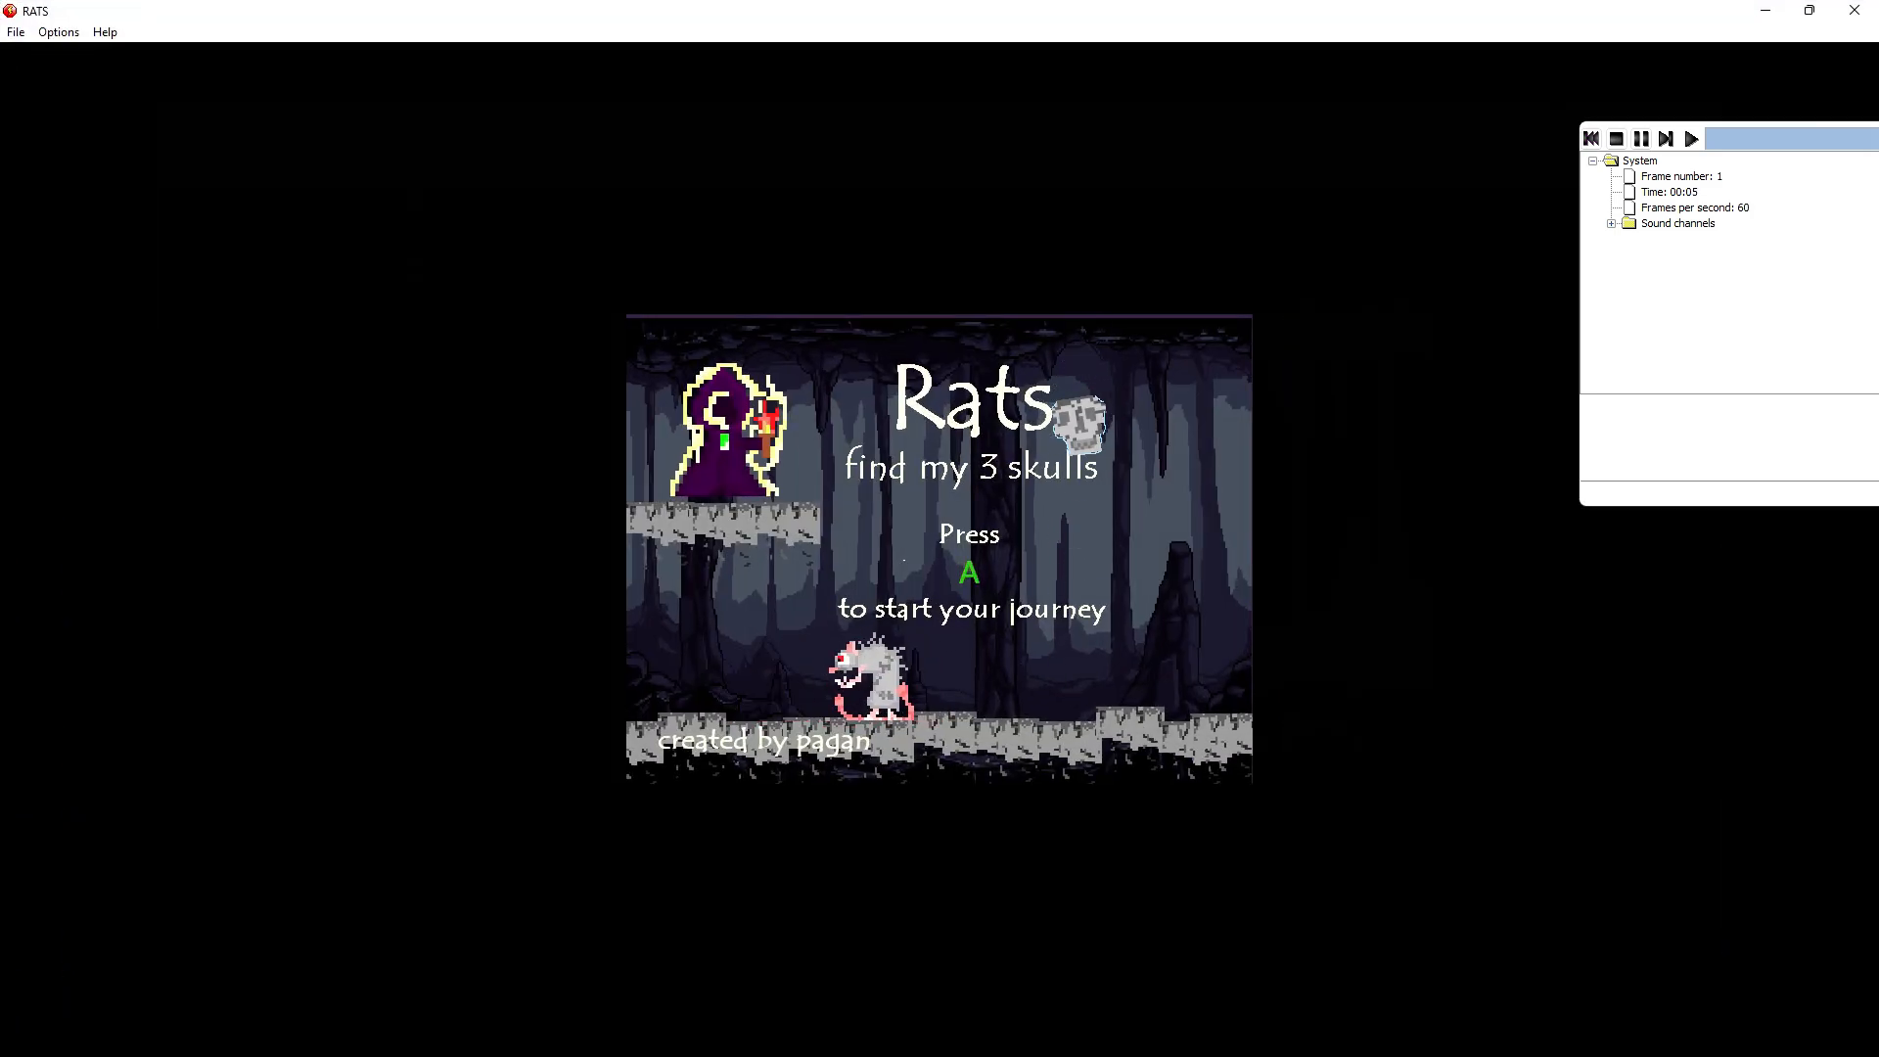
left_click(1854, 10)
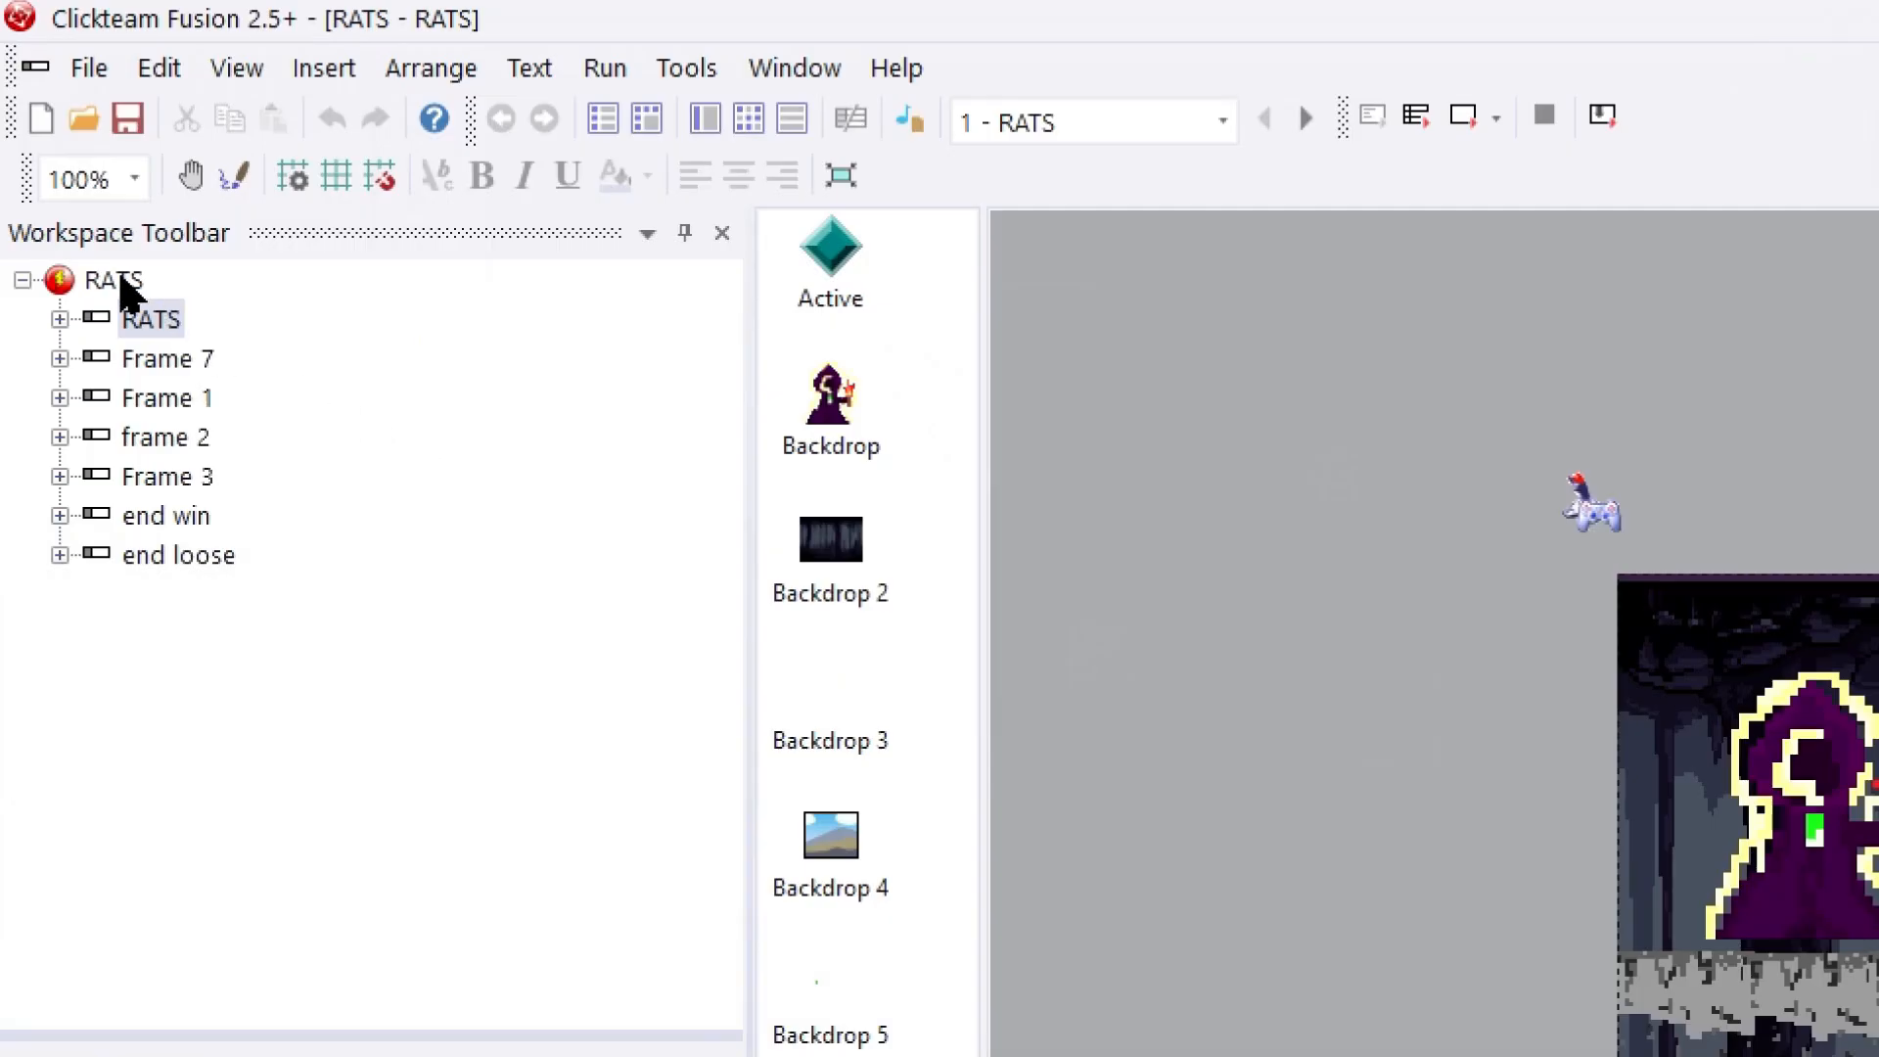
Step: In the RATS application's window properties, disable Heading when maximized, Menu bar and Menu displayed on boot-up, and enable Maximized on boot-up
left_click(116, 281)
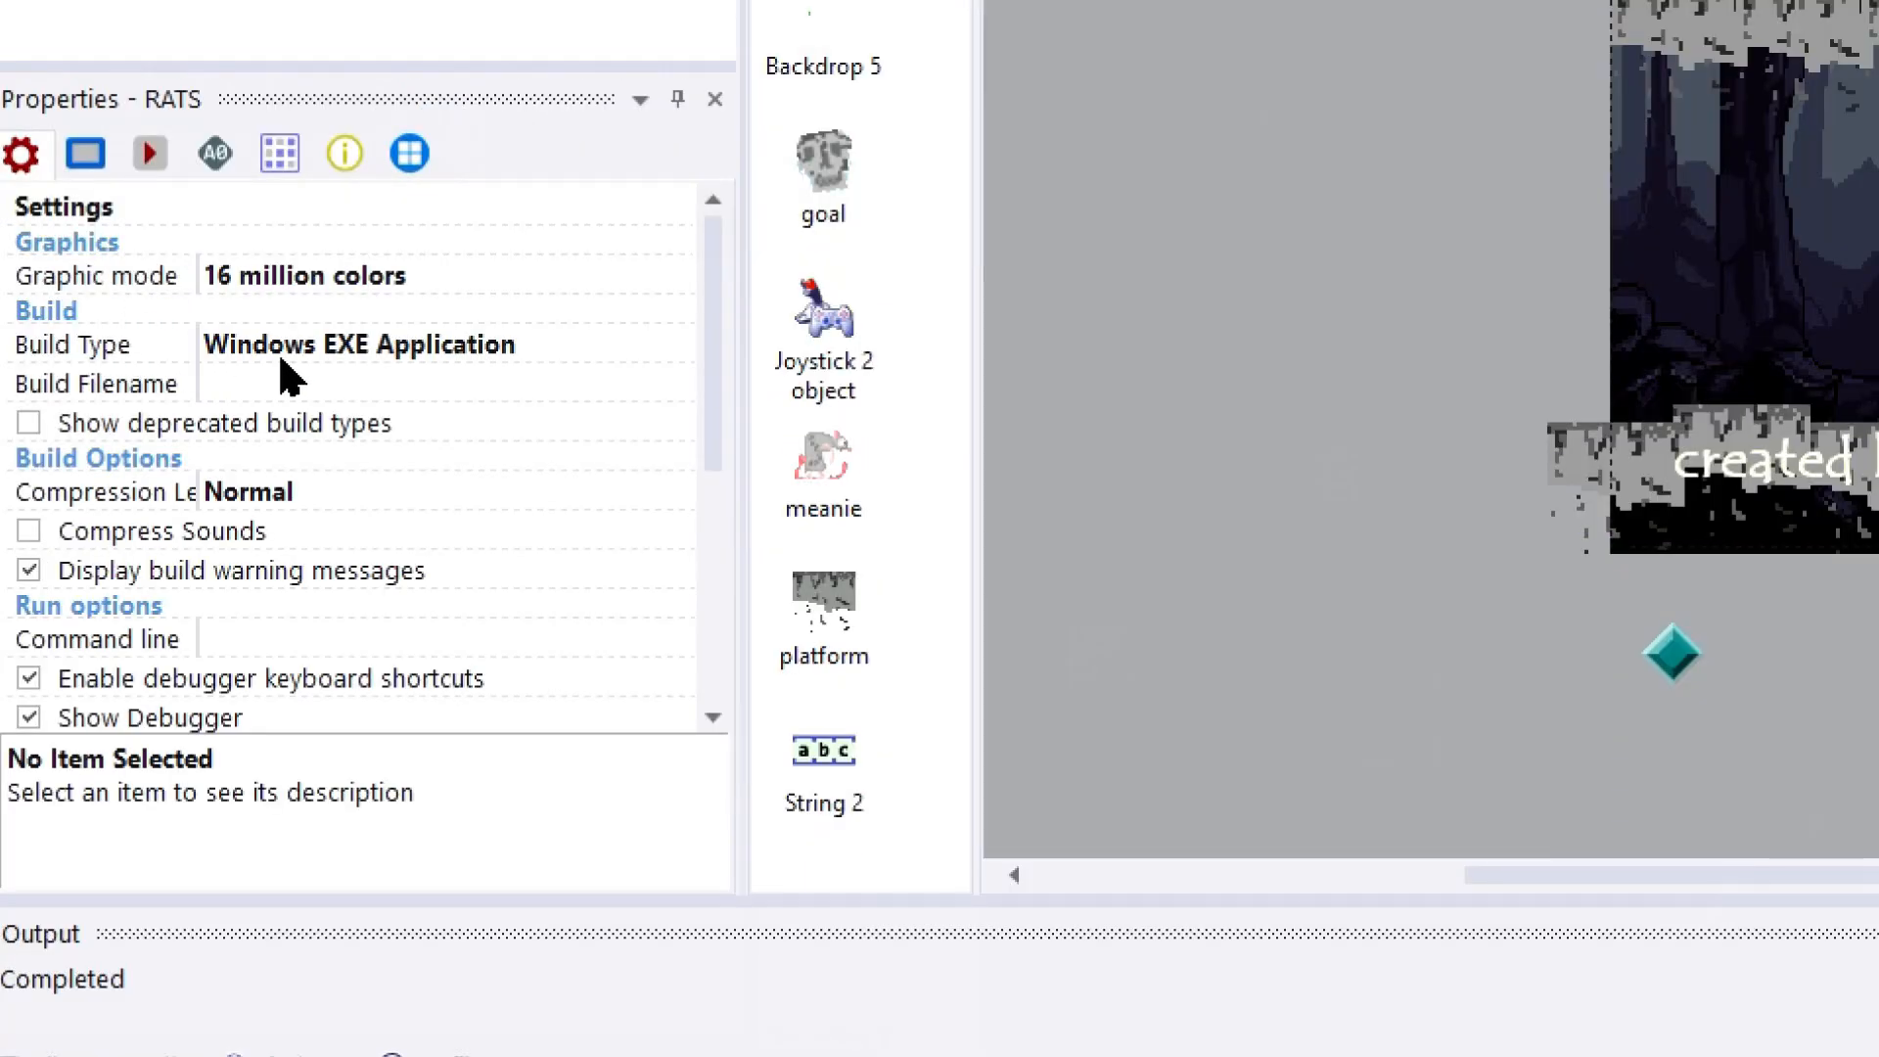
left_click(86, 159)
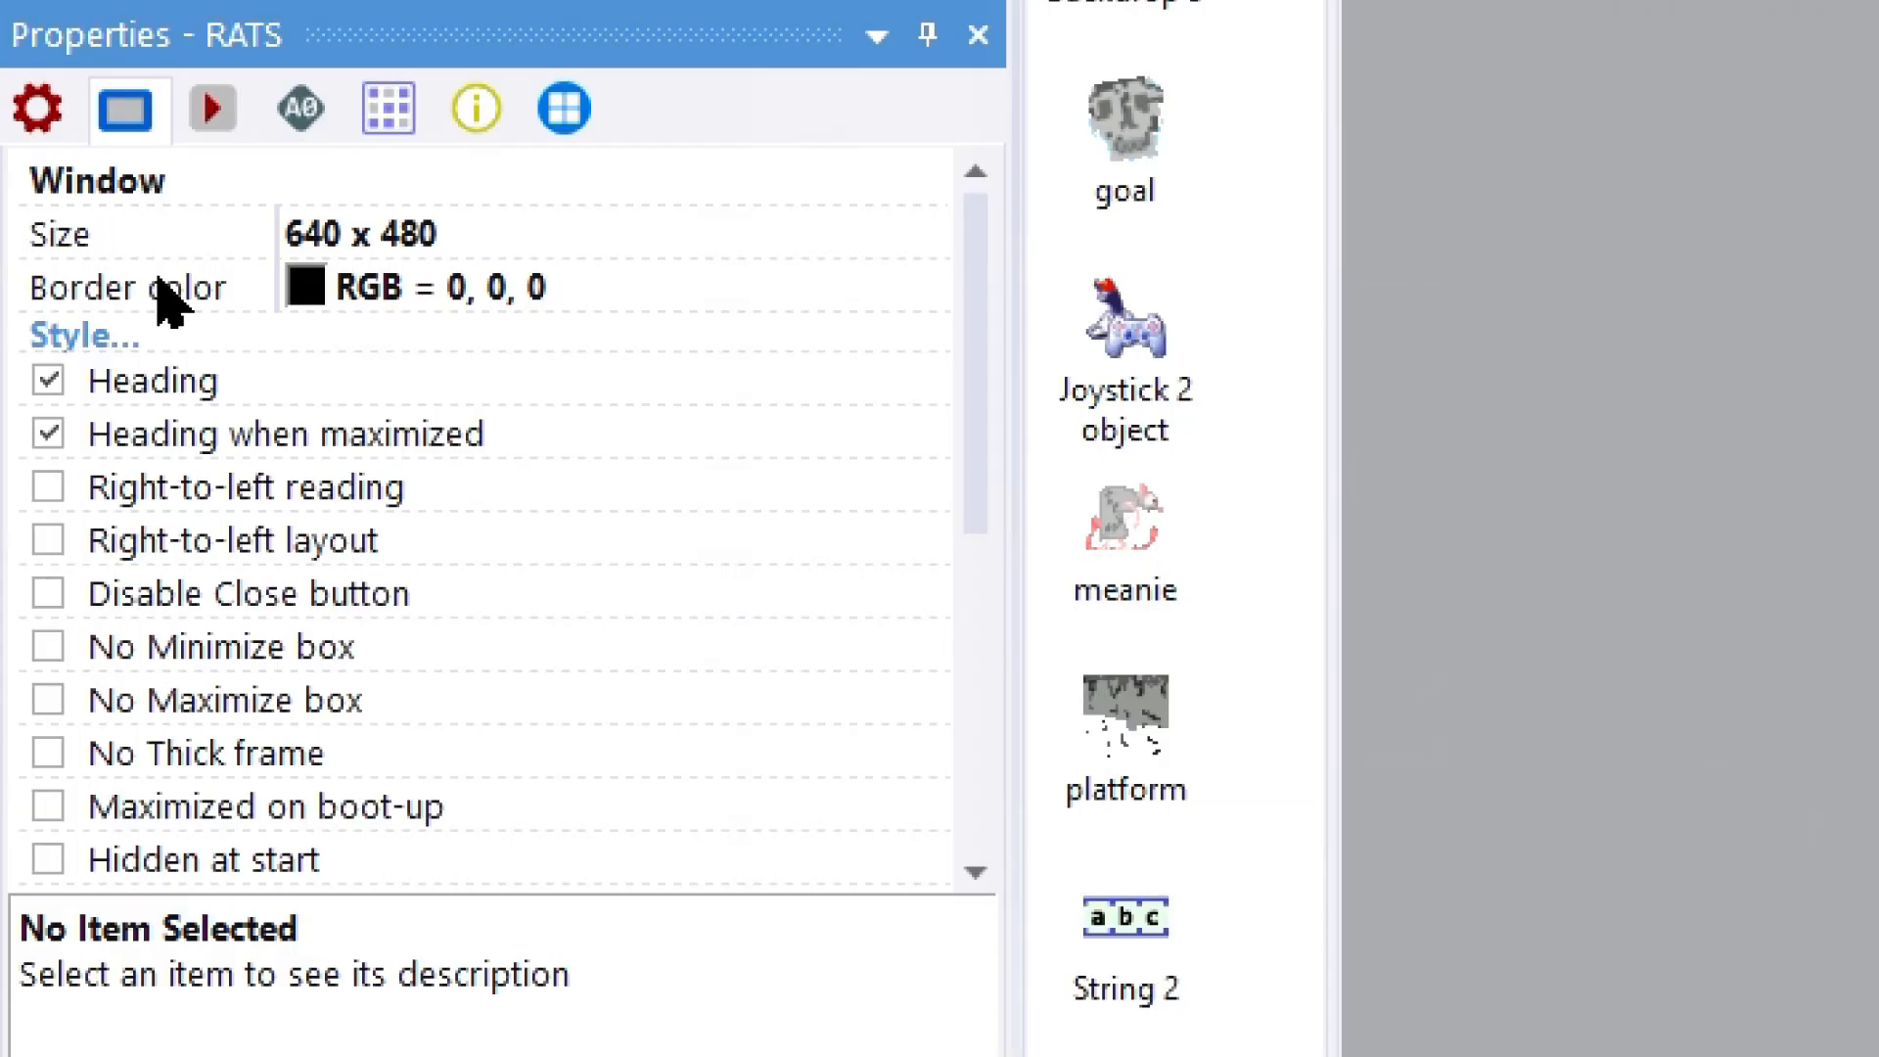
scroll(121, 316, "down", 2)
scroll(179, 335, "up", 1)
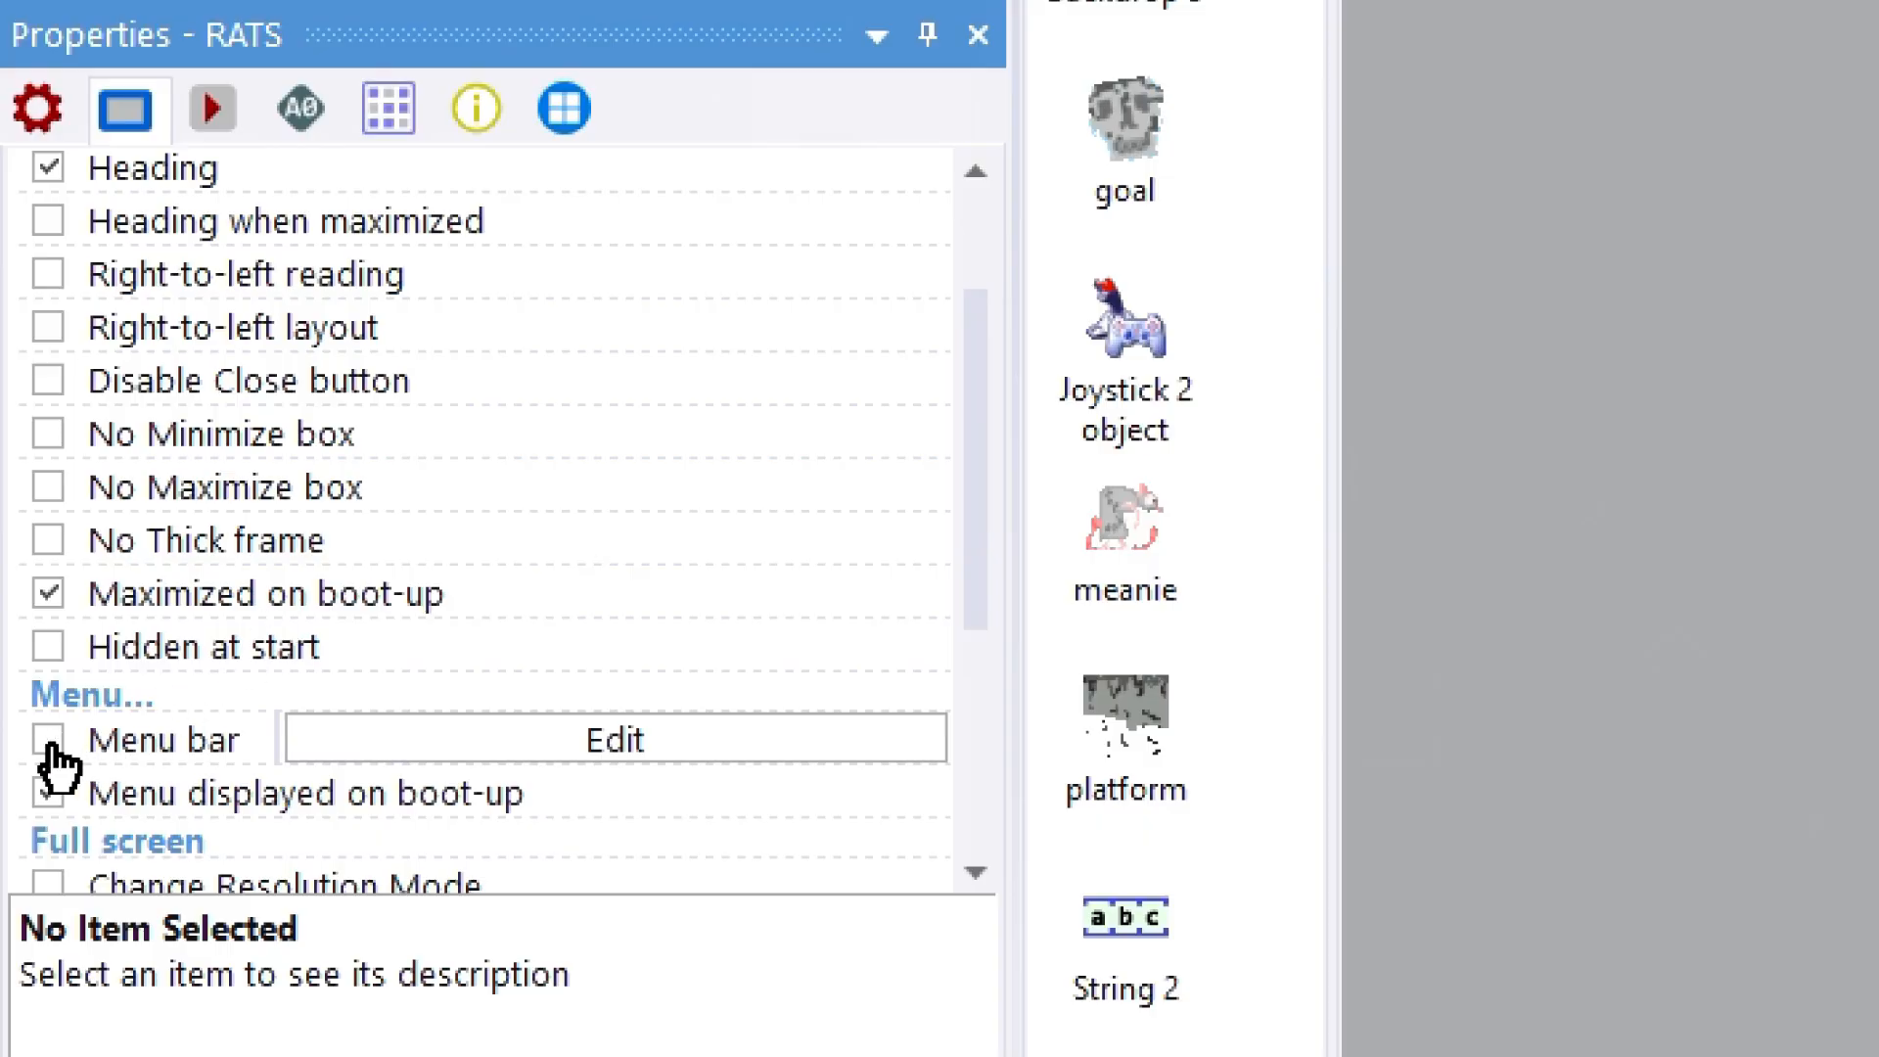
left_click(48, 792)
Step: Enable Resize display to fill window size and Fit inside (black bars) for the RATS application
scroll(196, 728, "down", 3)
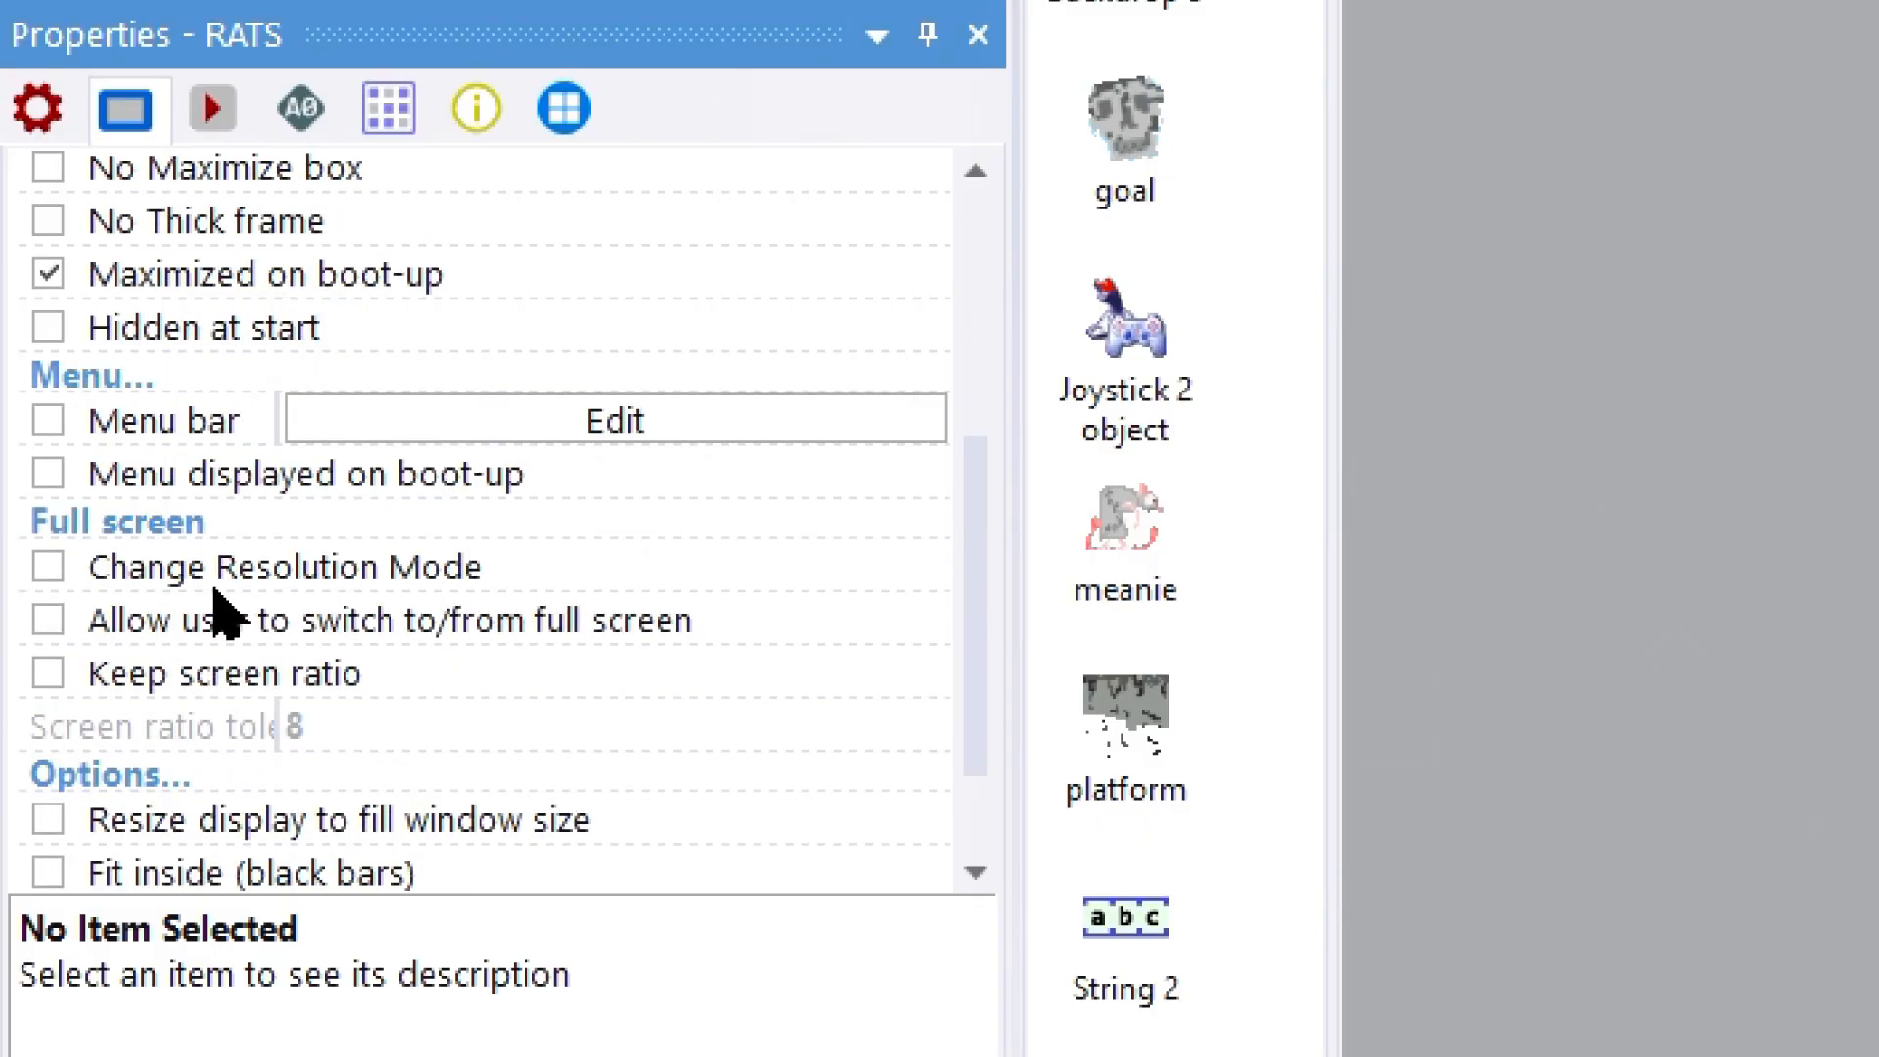
scroll(215, 602, "down", 1)
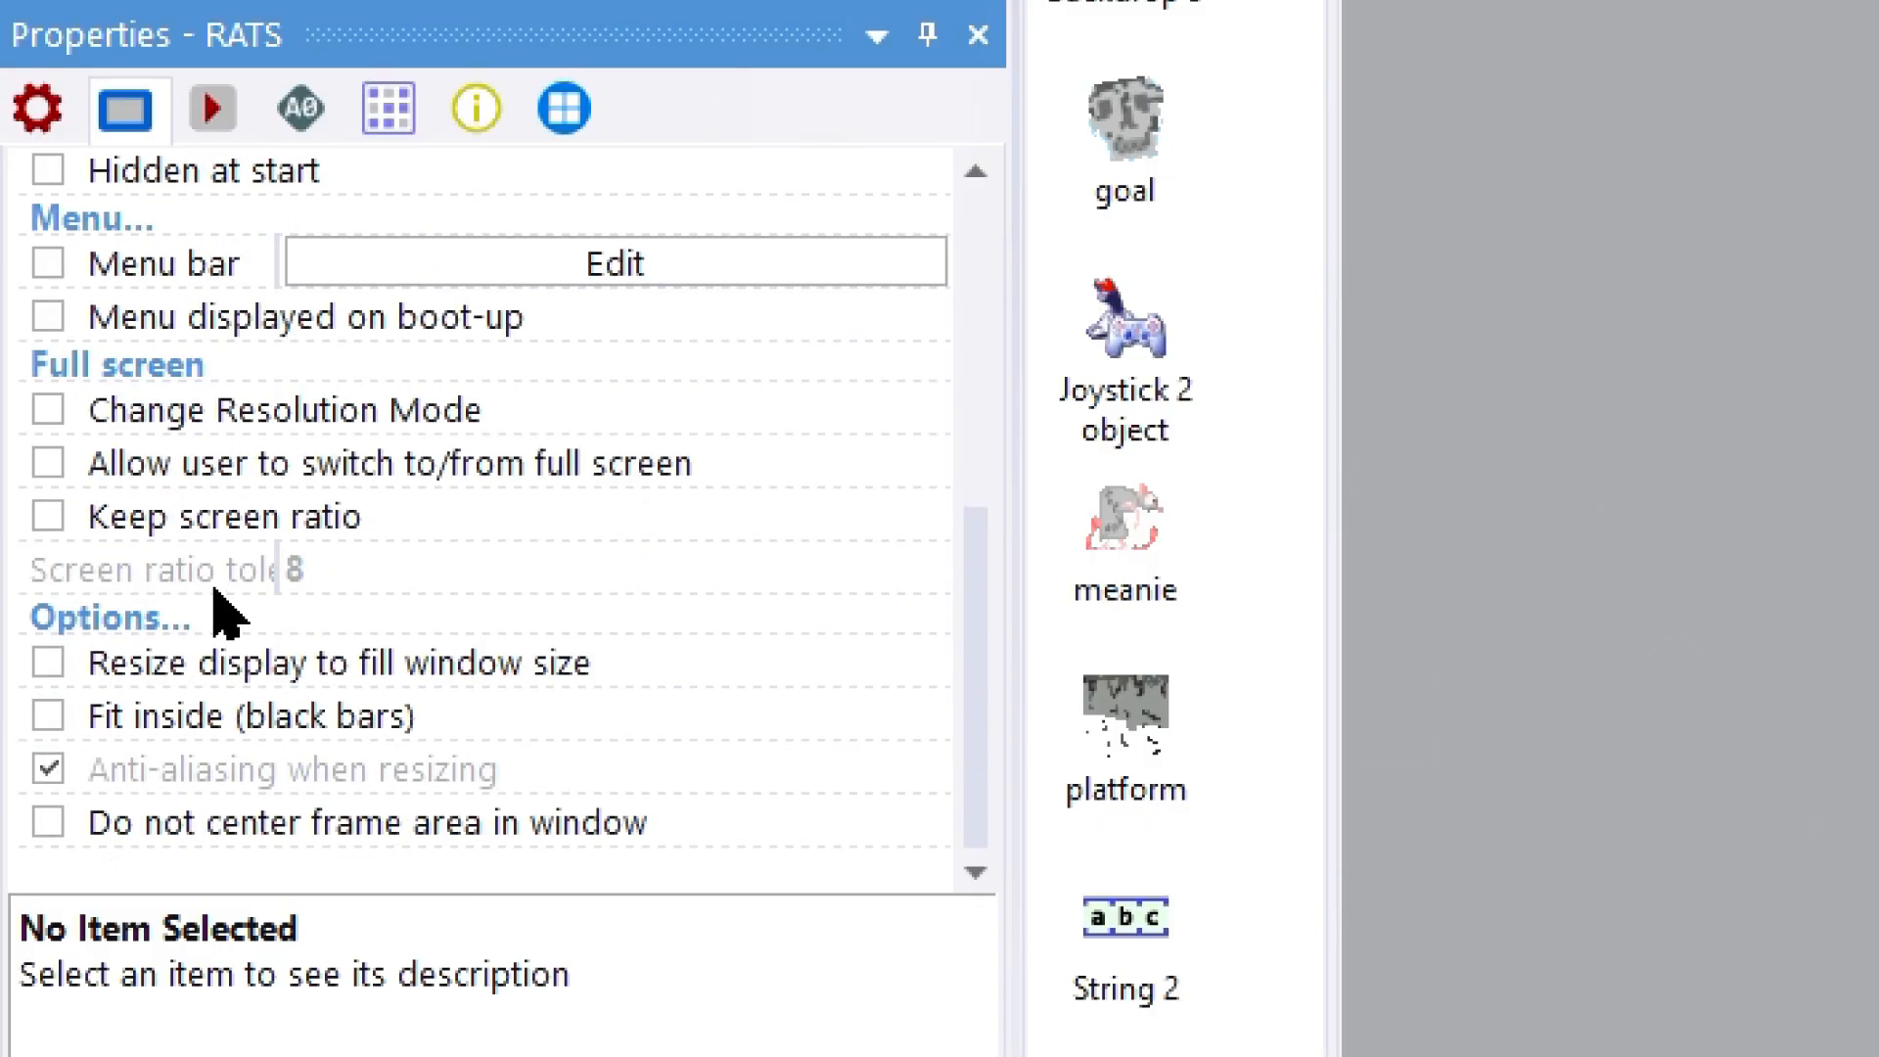
left_click(59, 666)
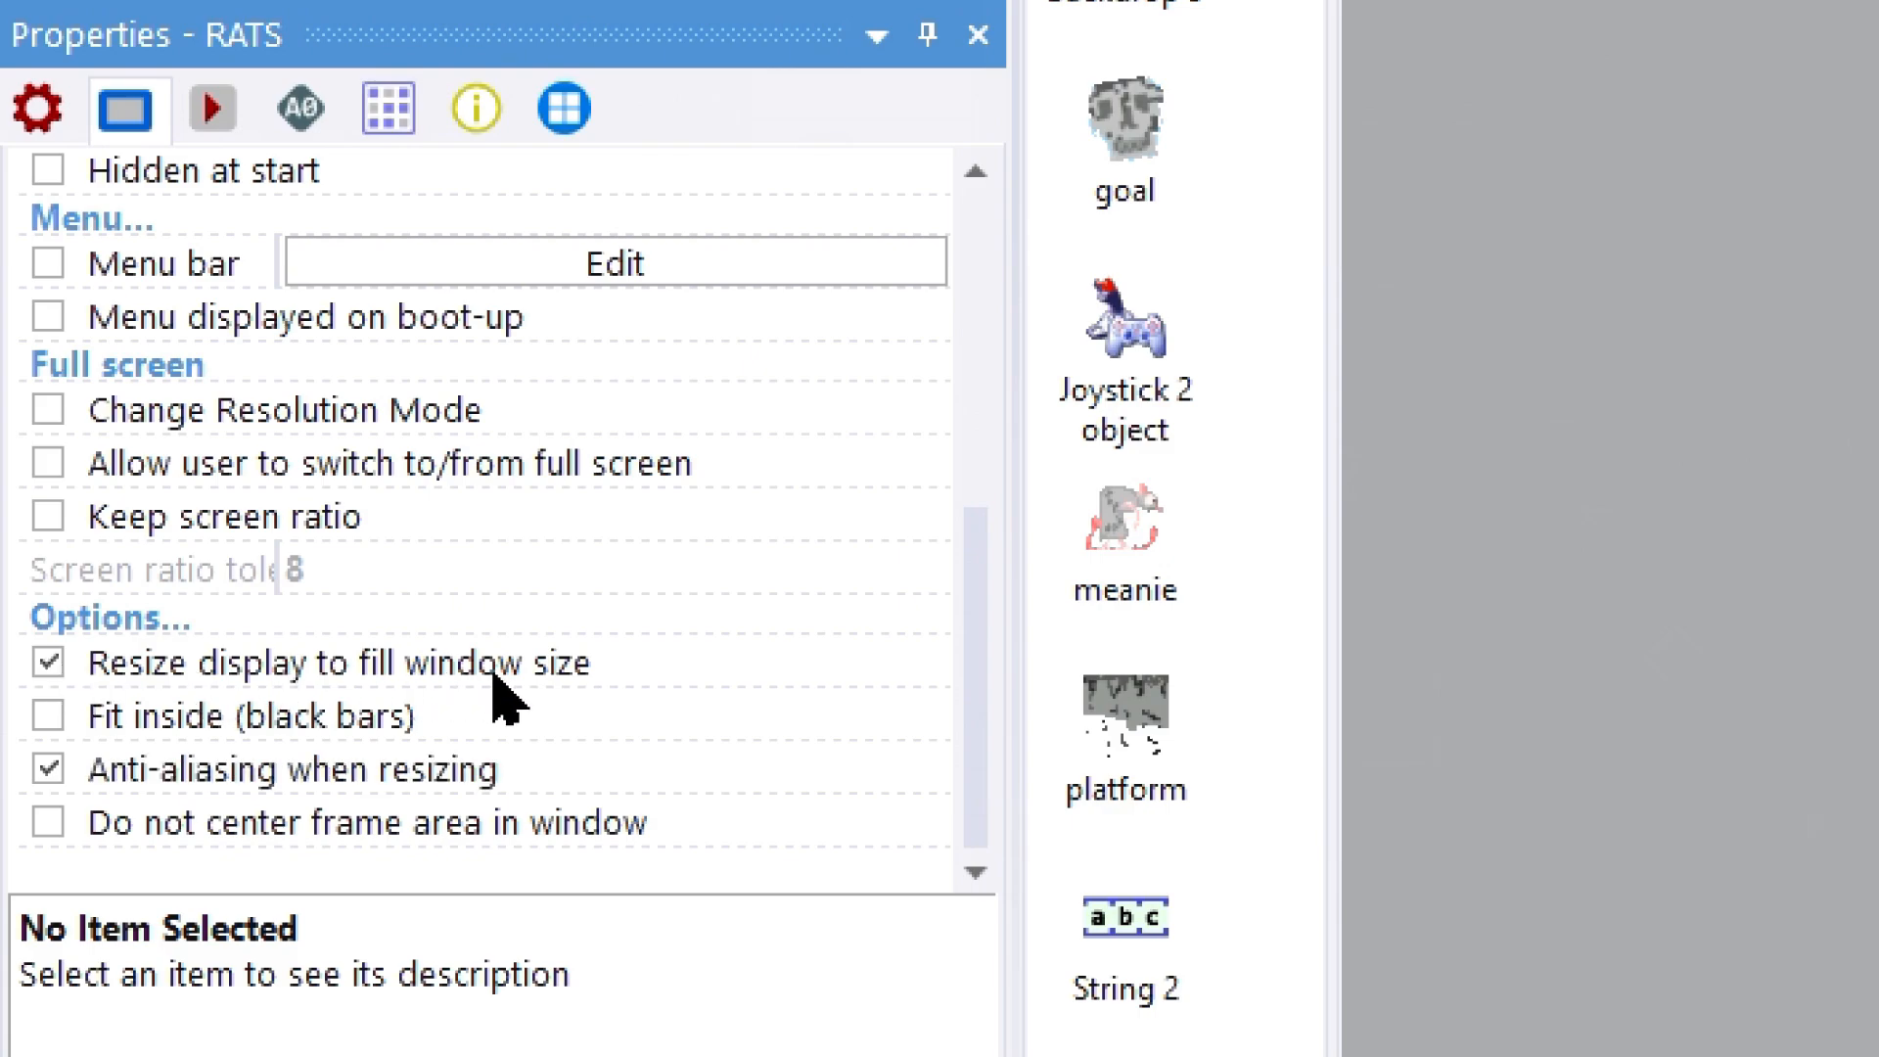
left_click(51, 722)
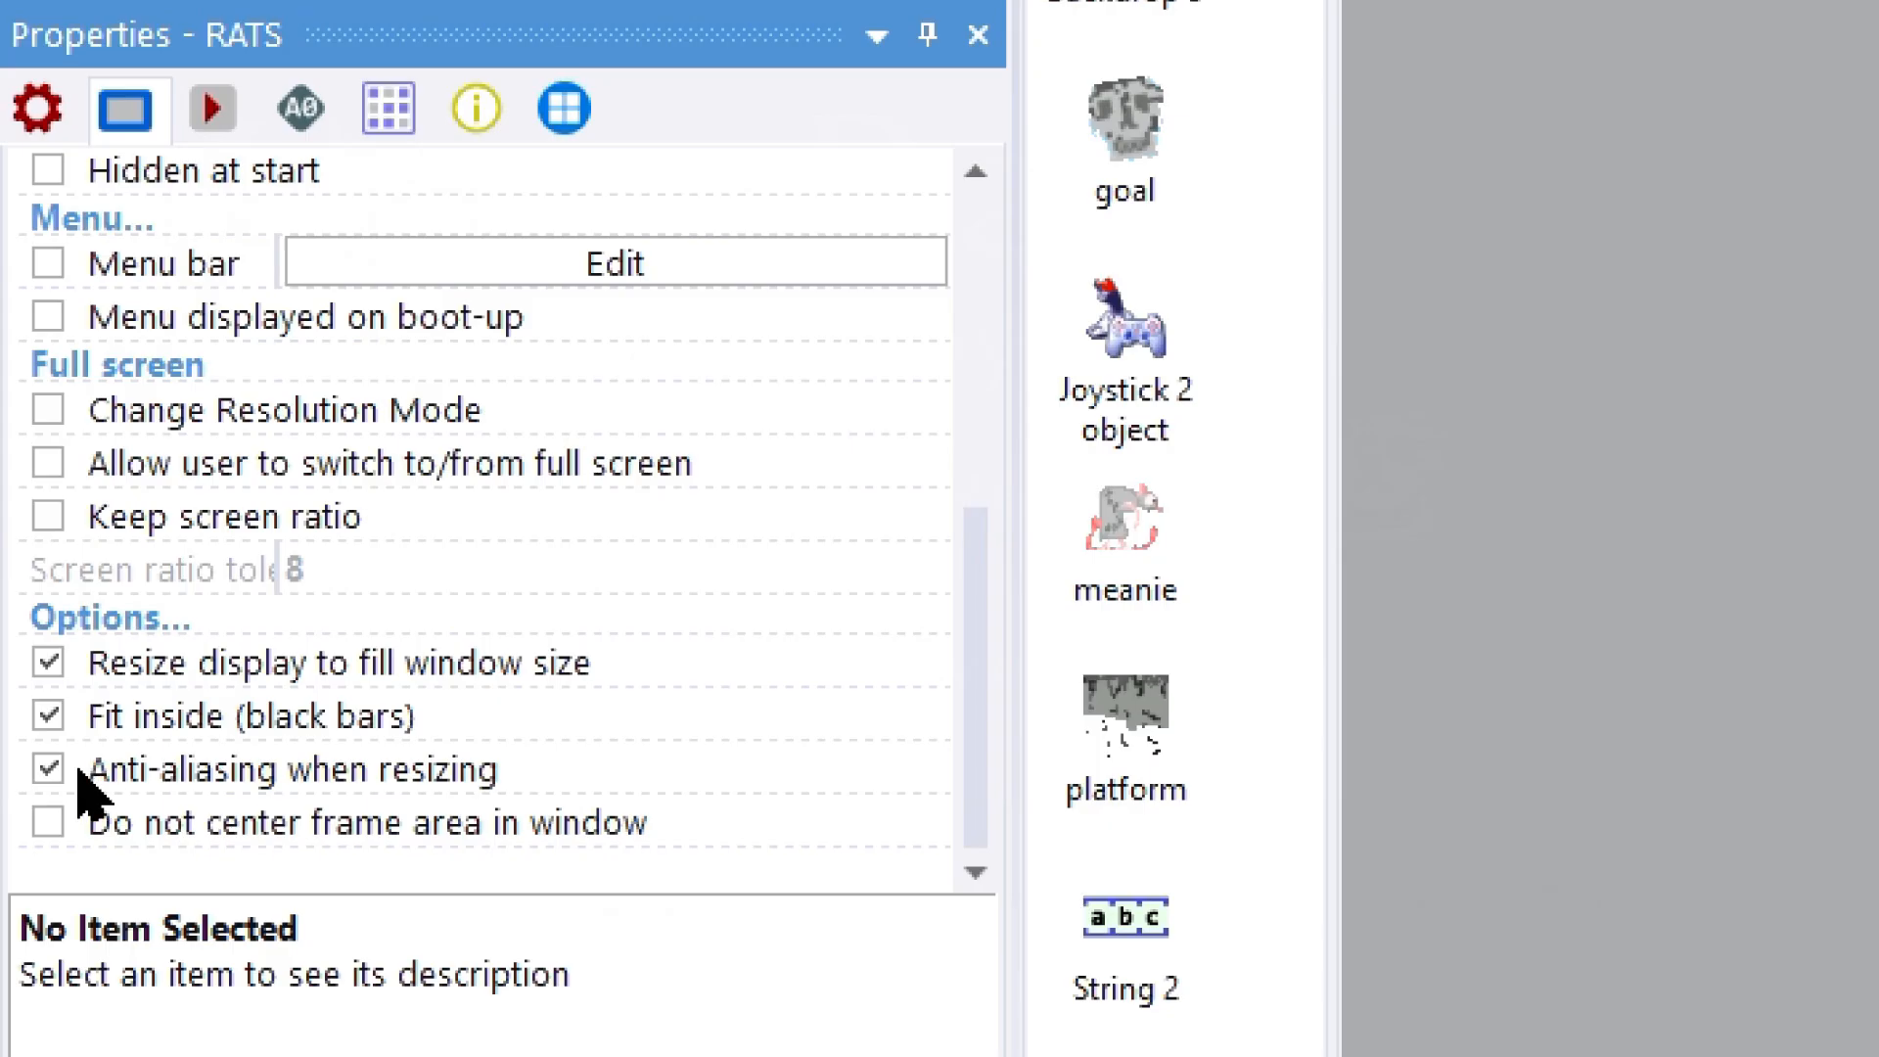
Step: Run the RATS application, start the game, move and jump with the character in the first level, and stop the run
left_click(300, 35)
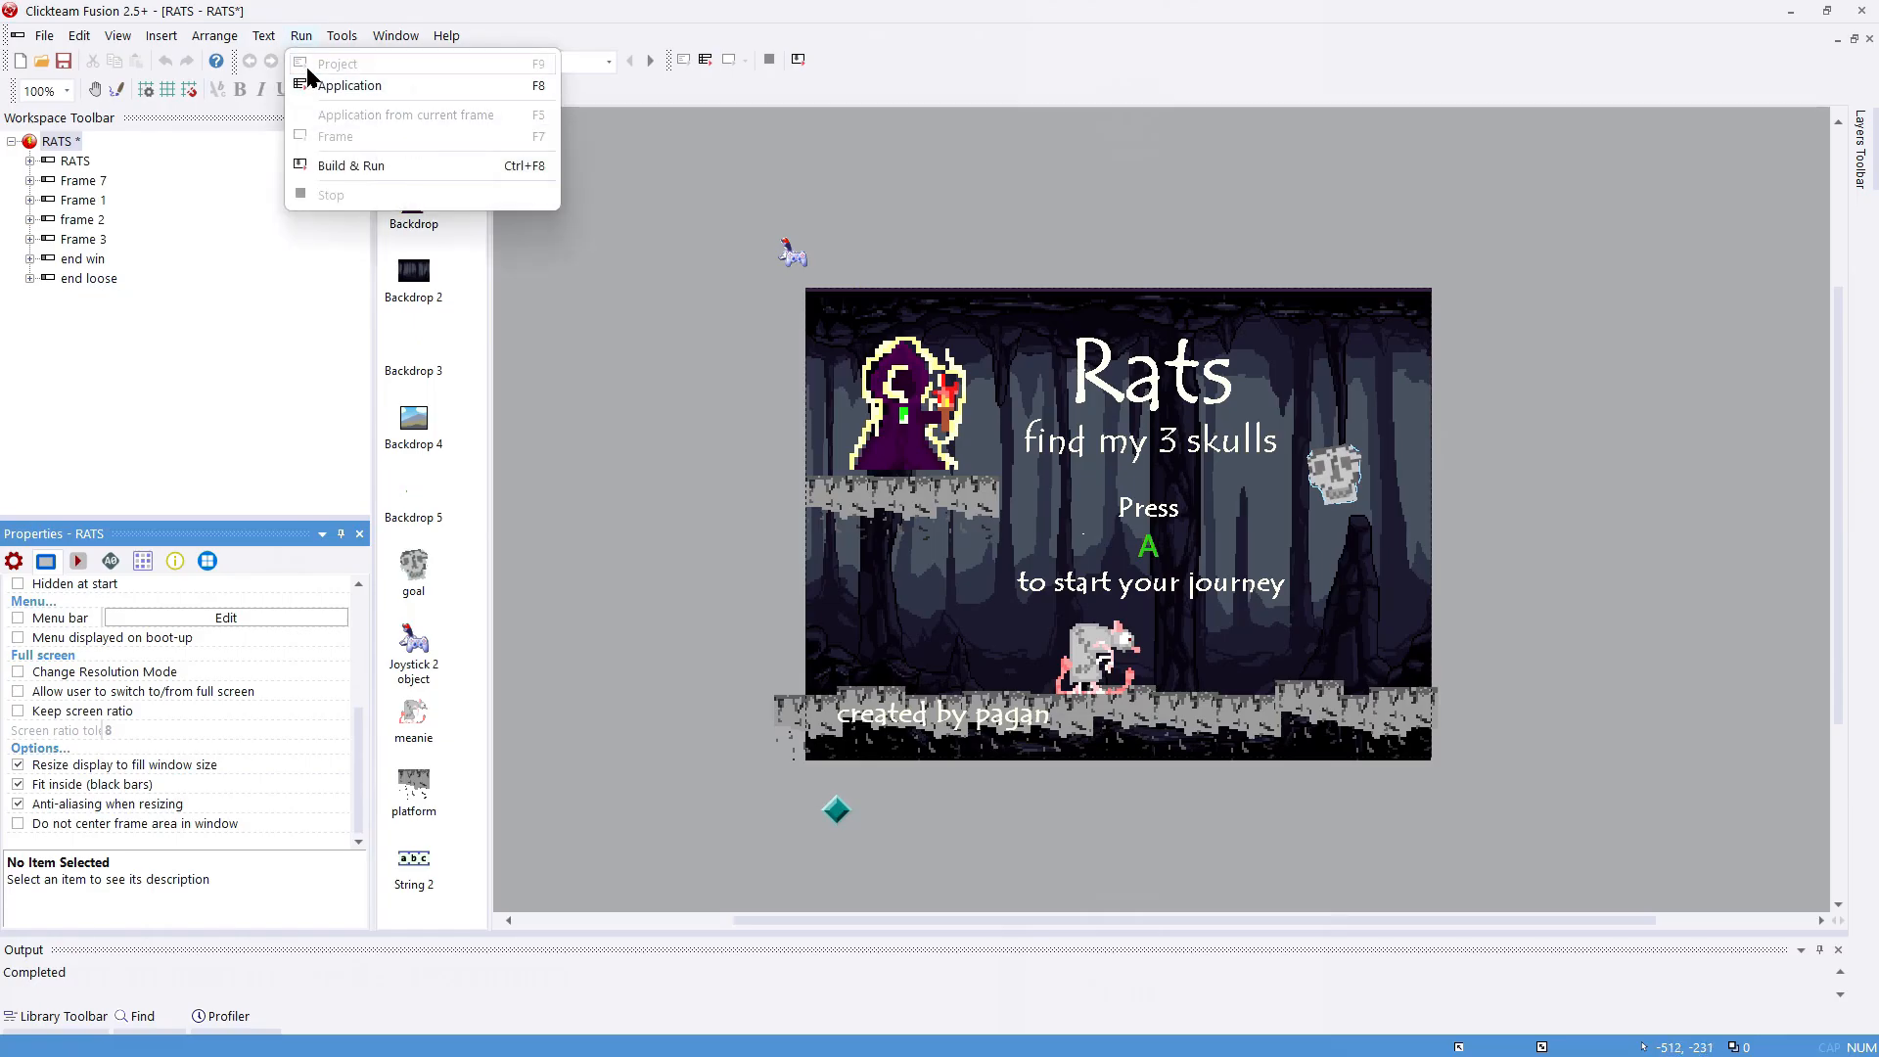
left_click(350, 85)
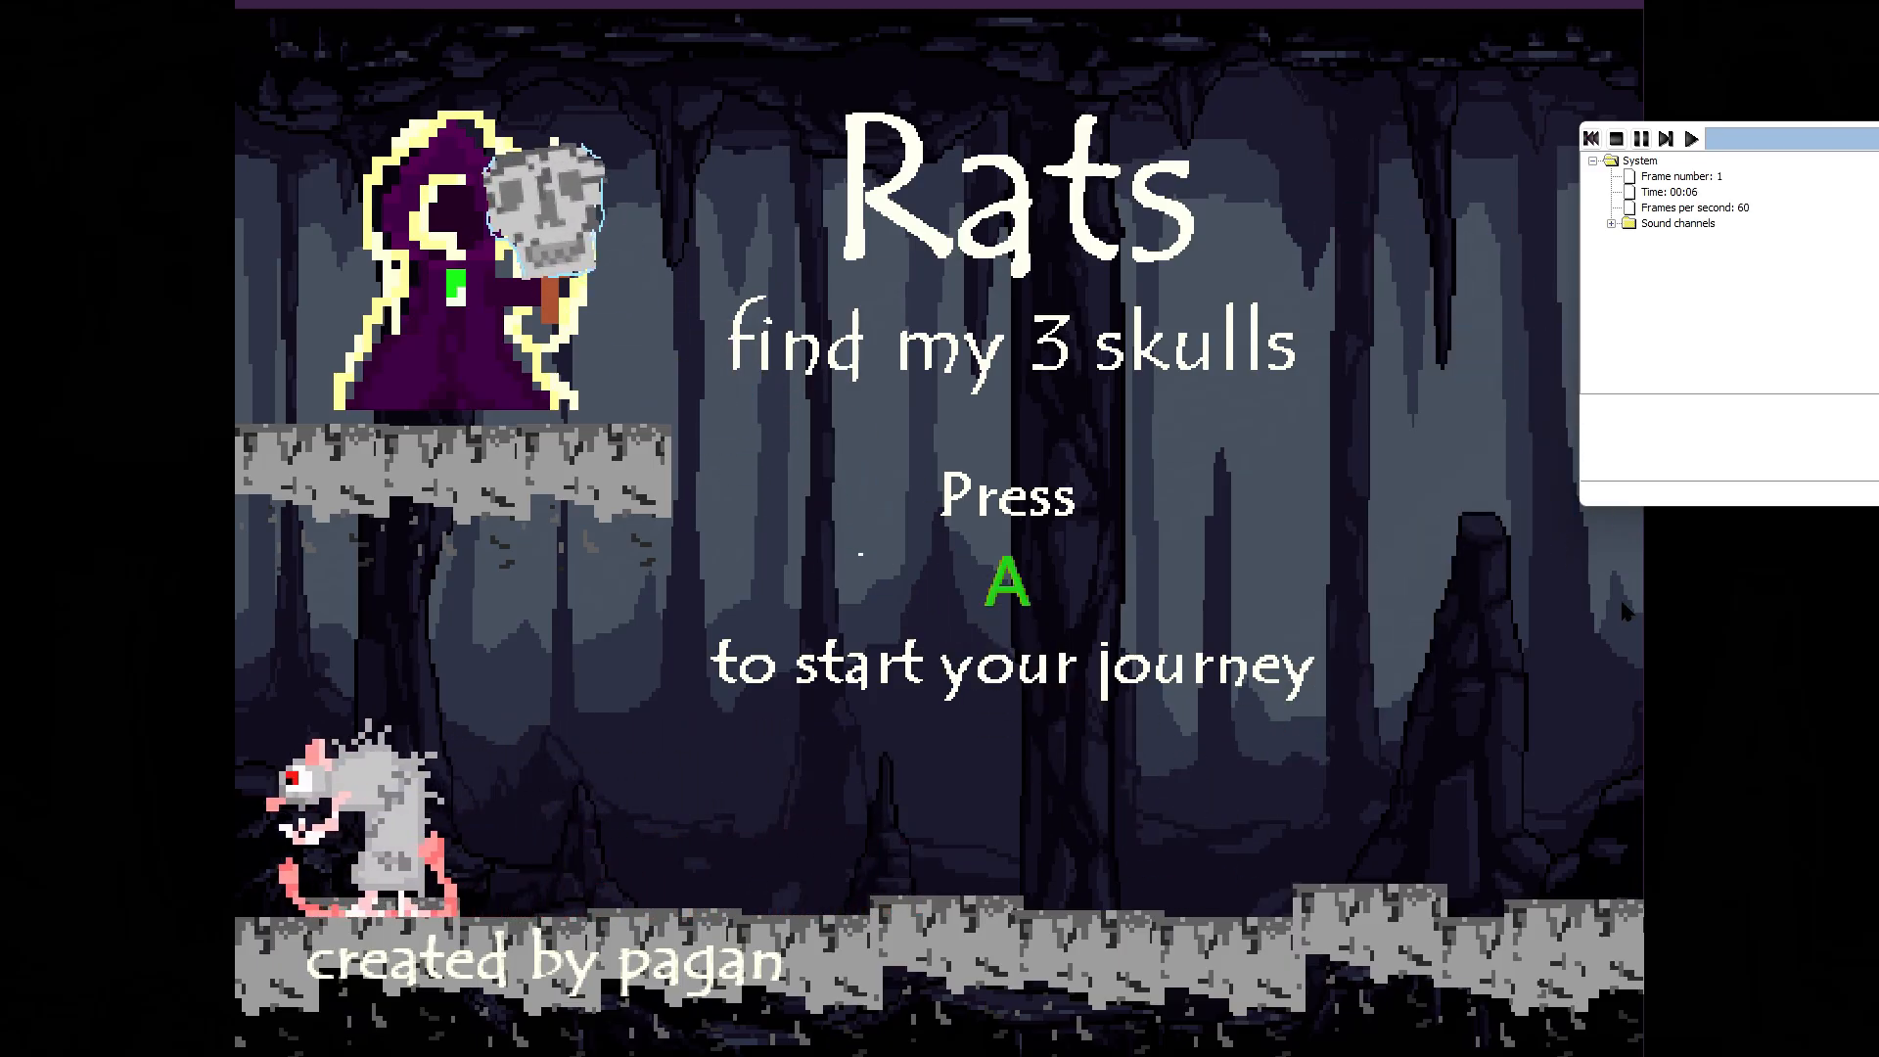
key("a")
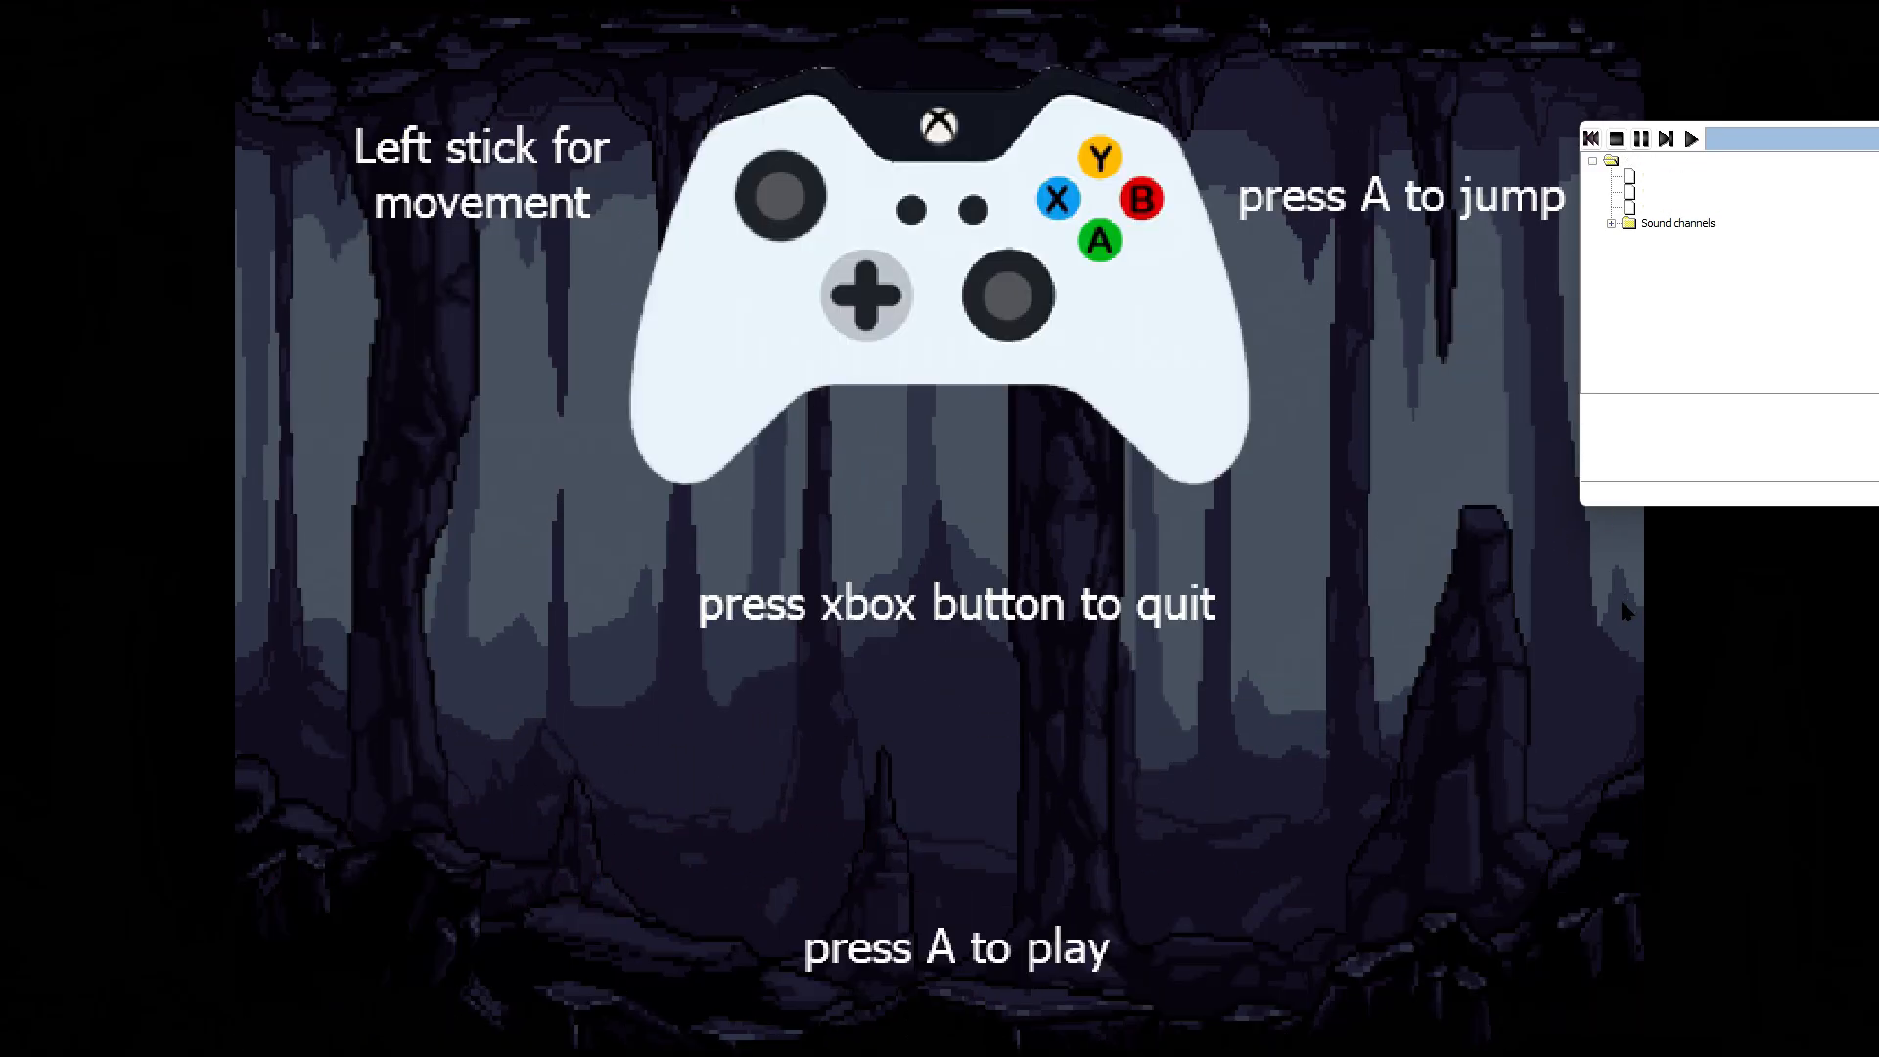
key("a")
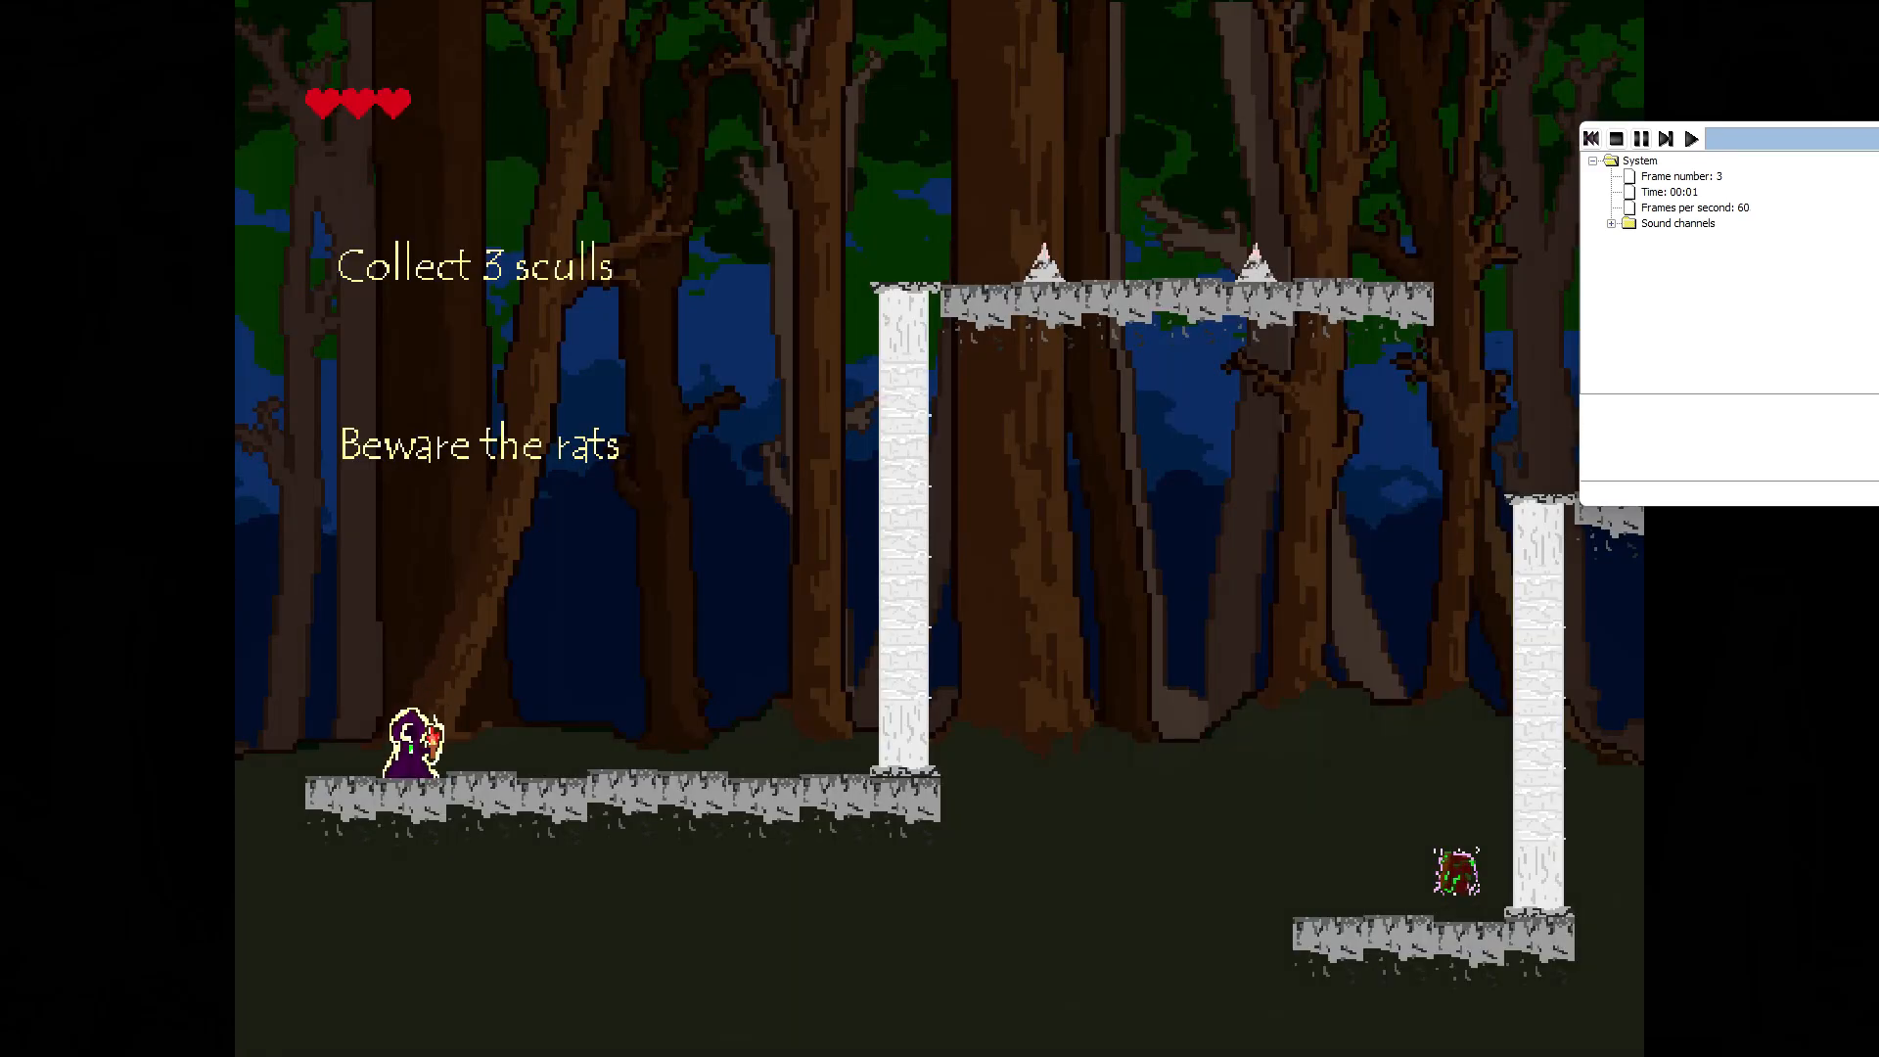
key("Right")
key("Up")
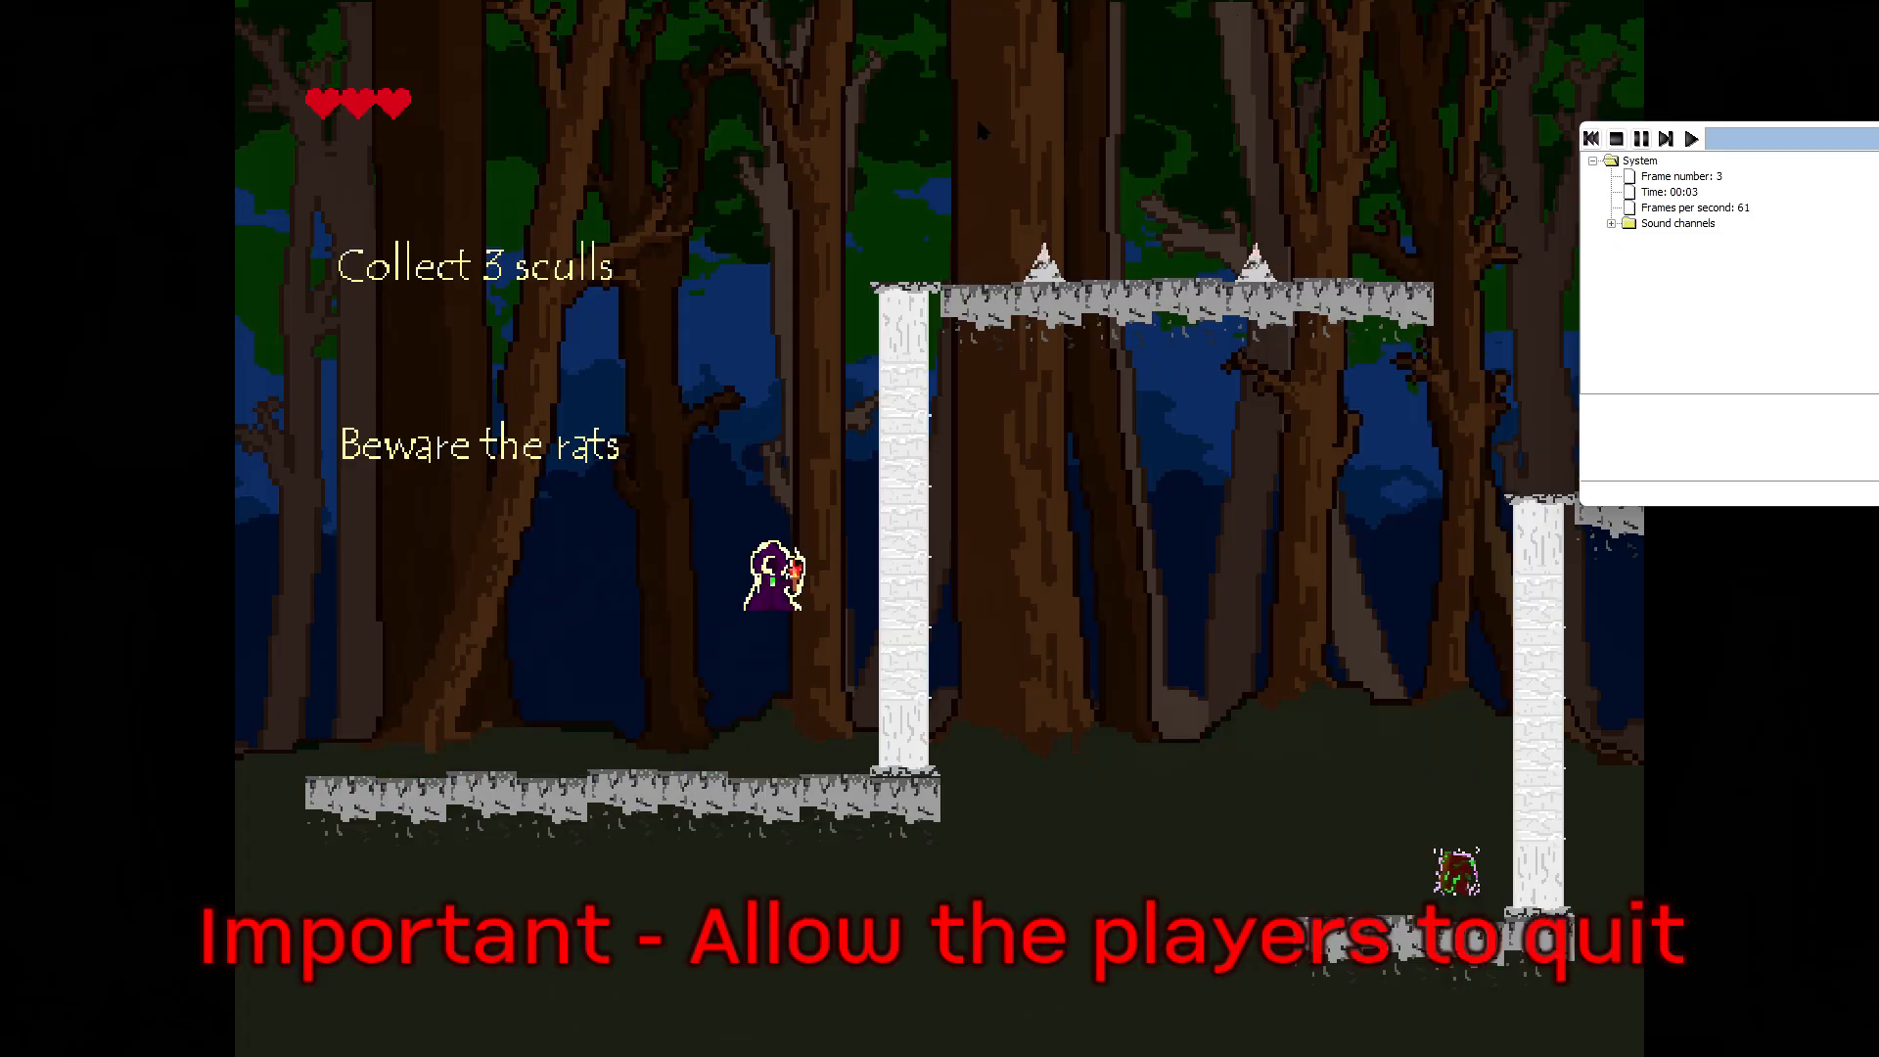
key("Up")
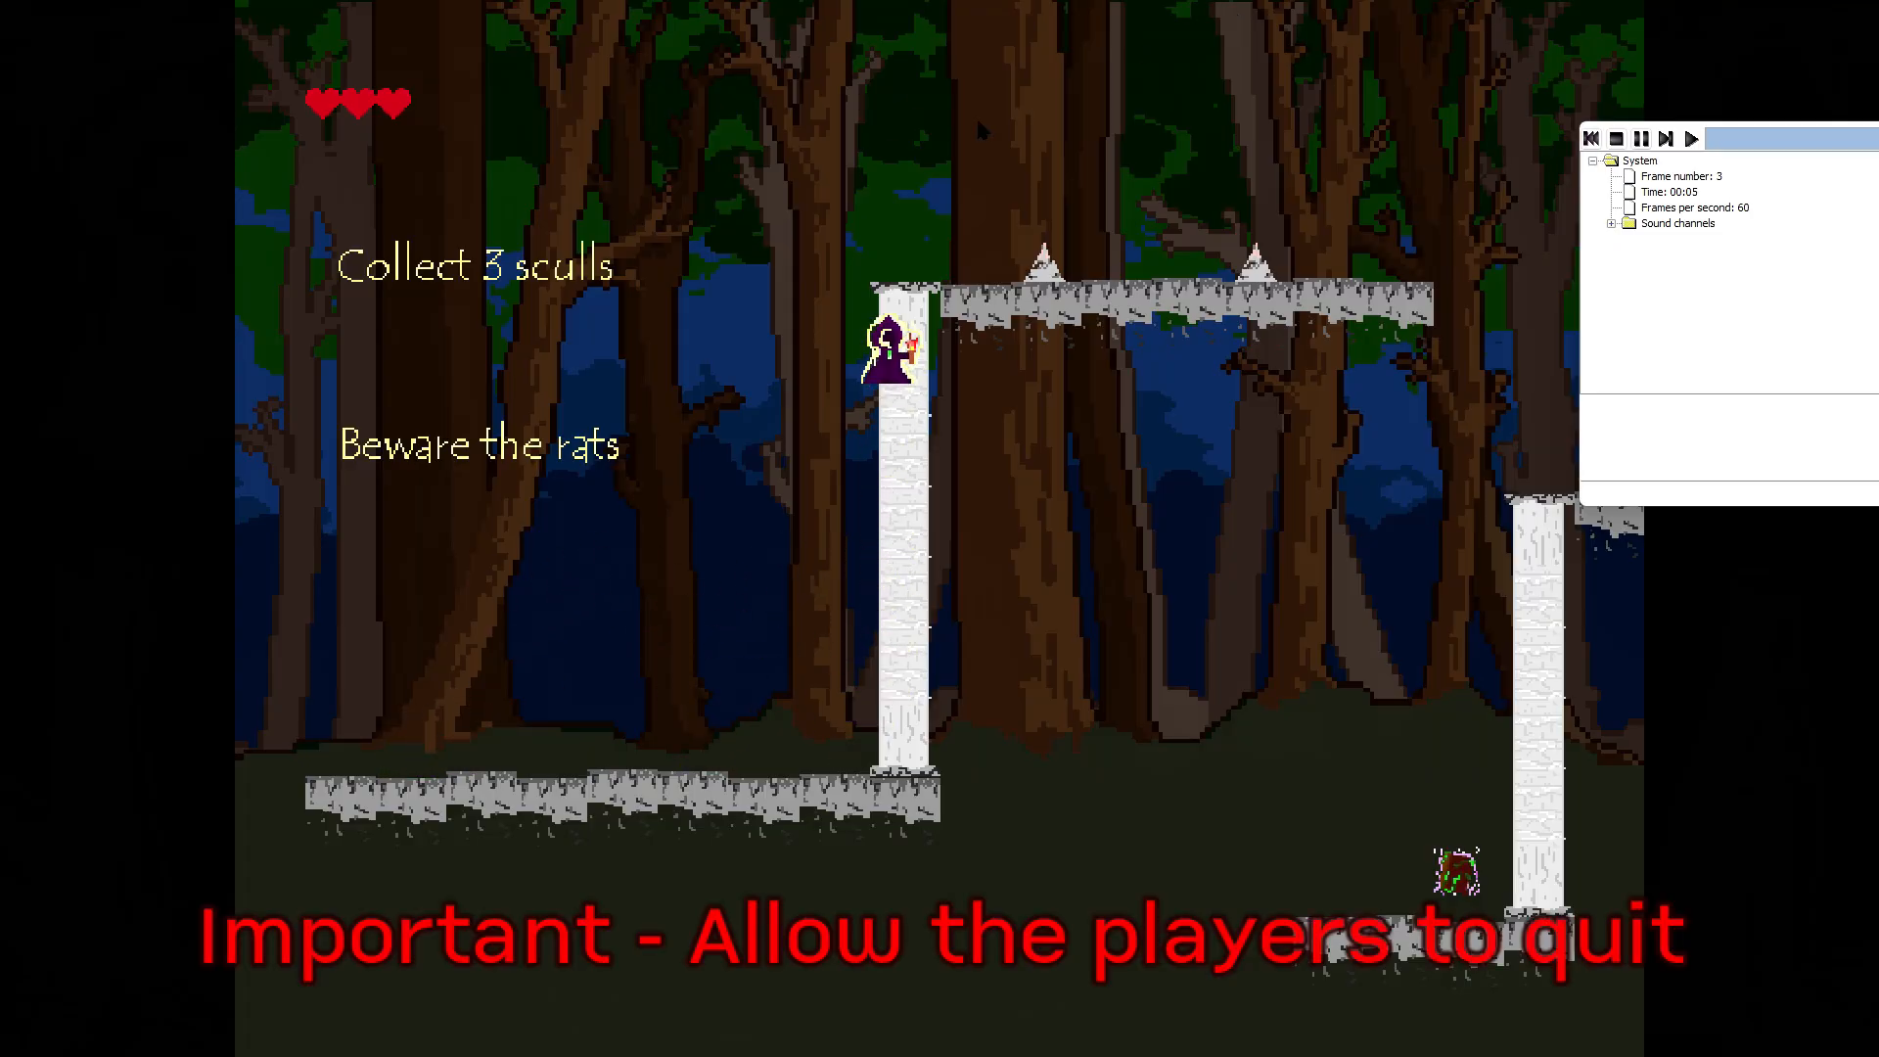
left_click(1616, 140)
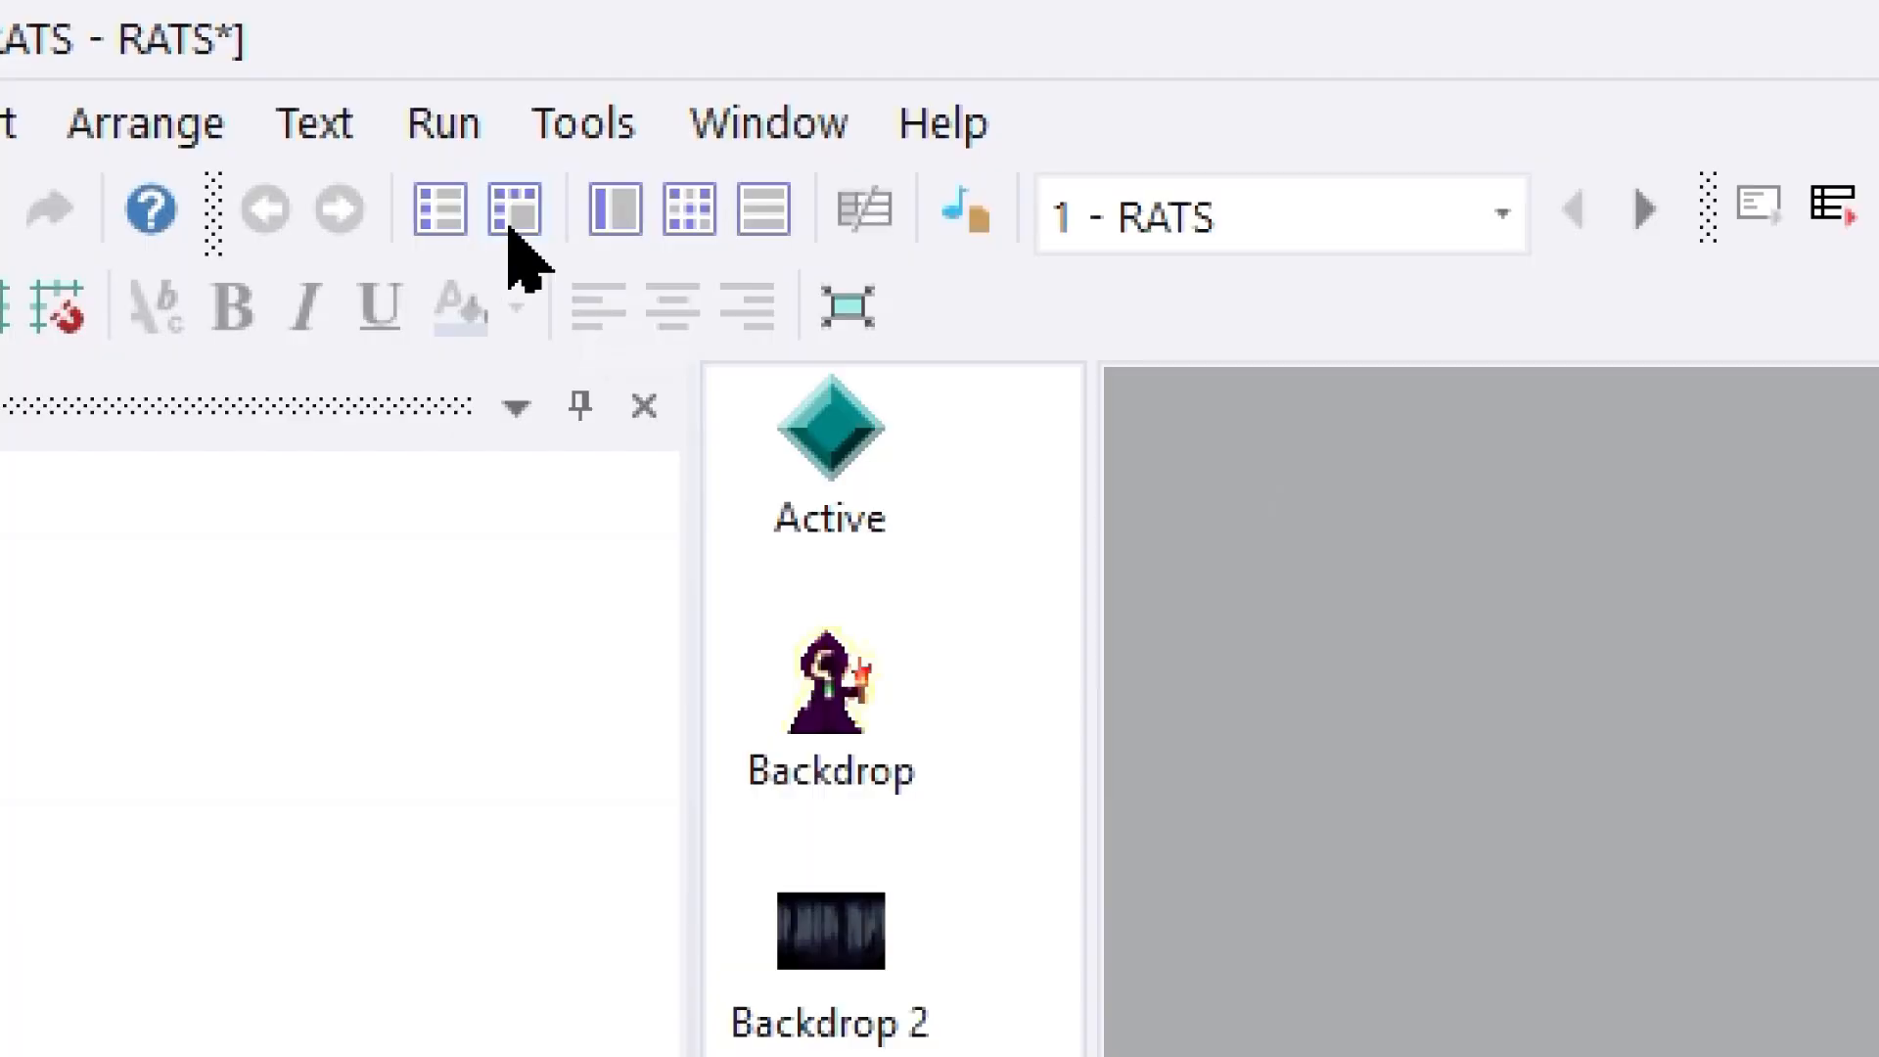
Step: Add a global event Upon pressing "Escape" with a Storyboard Controls action that lets players quit the game
left_click(514, 210)
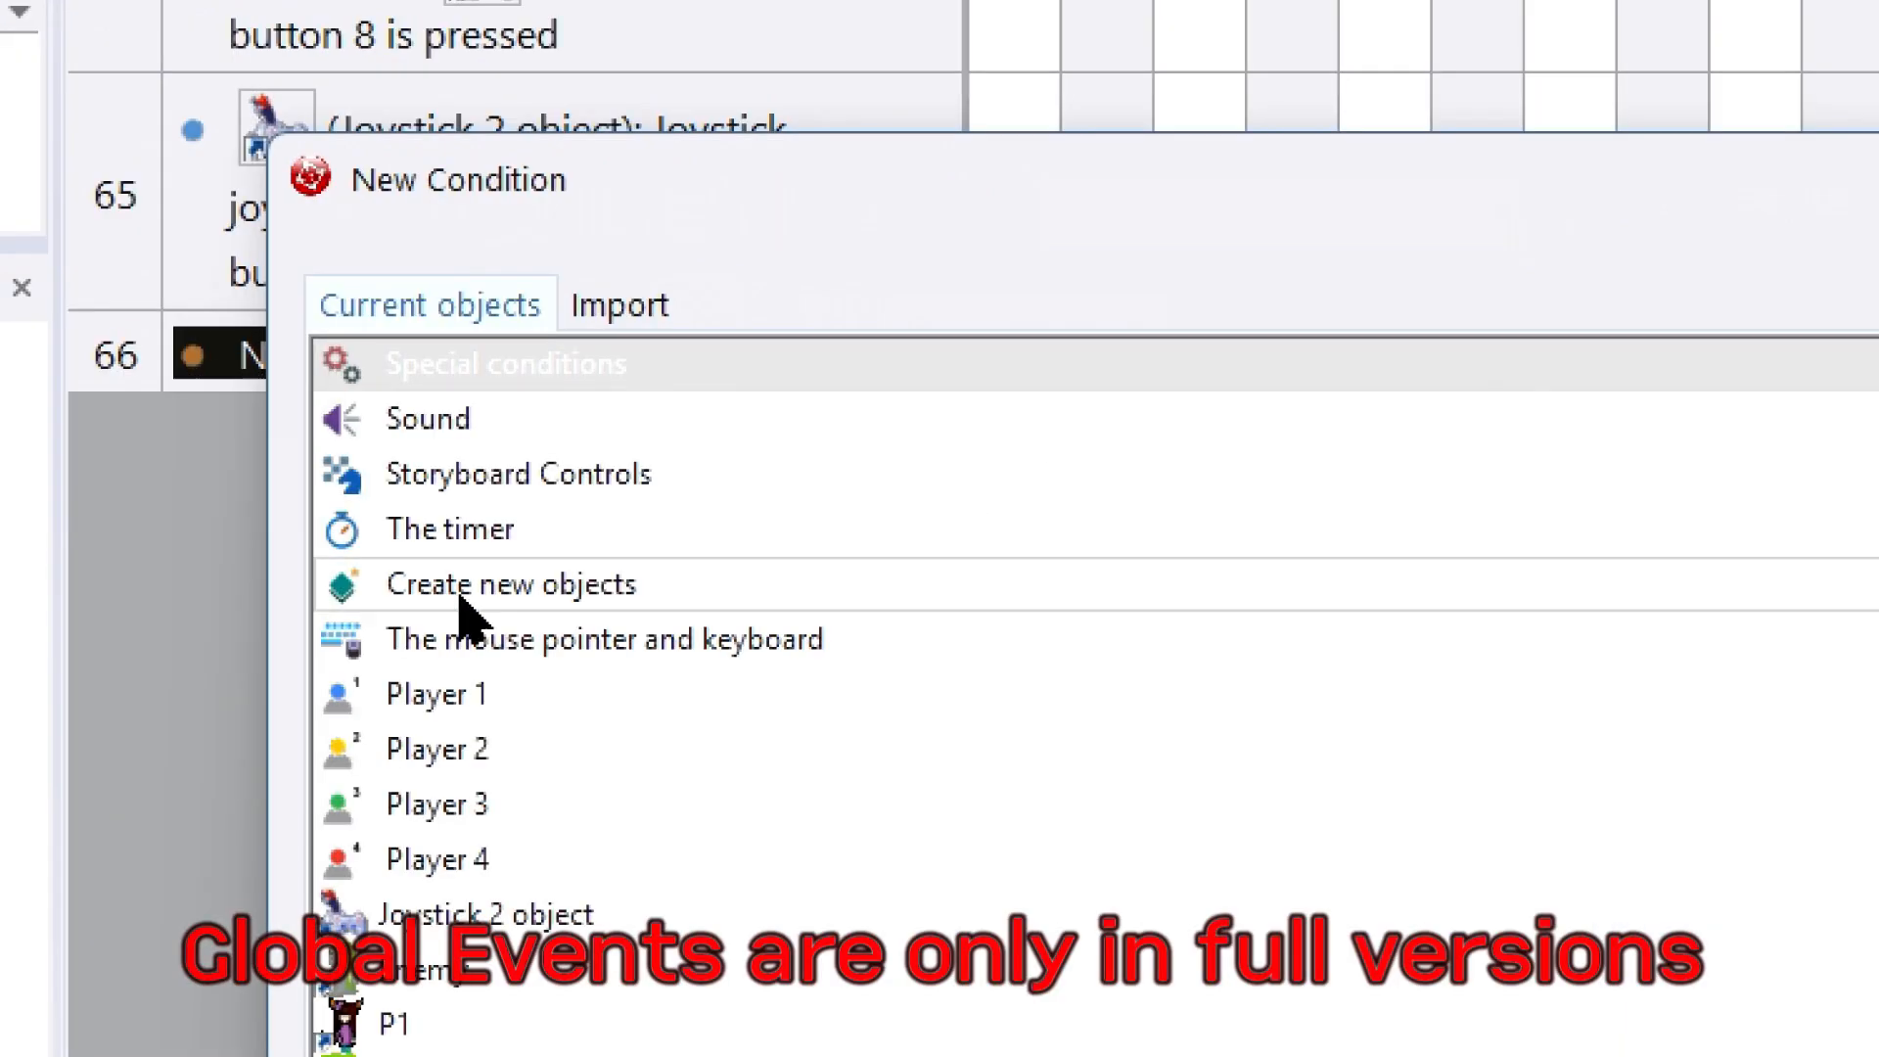
left_click(455, 648)
mouse_move(742, 698)
left_click(1047, 705)
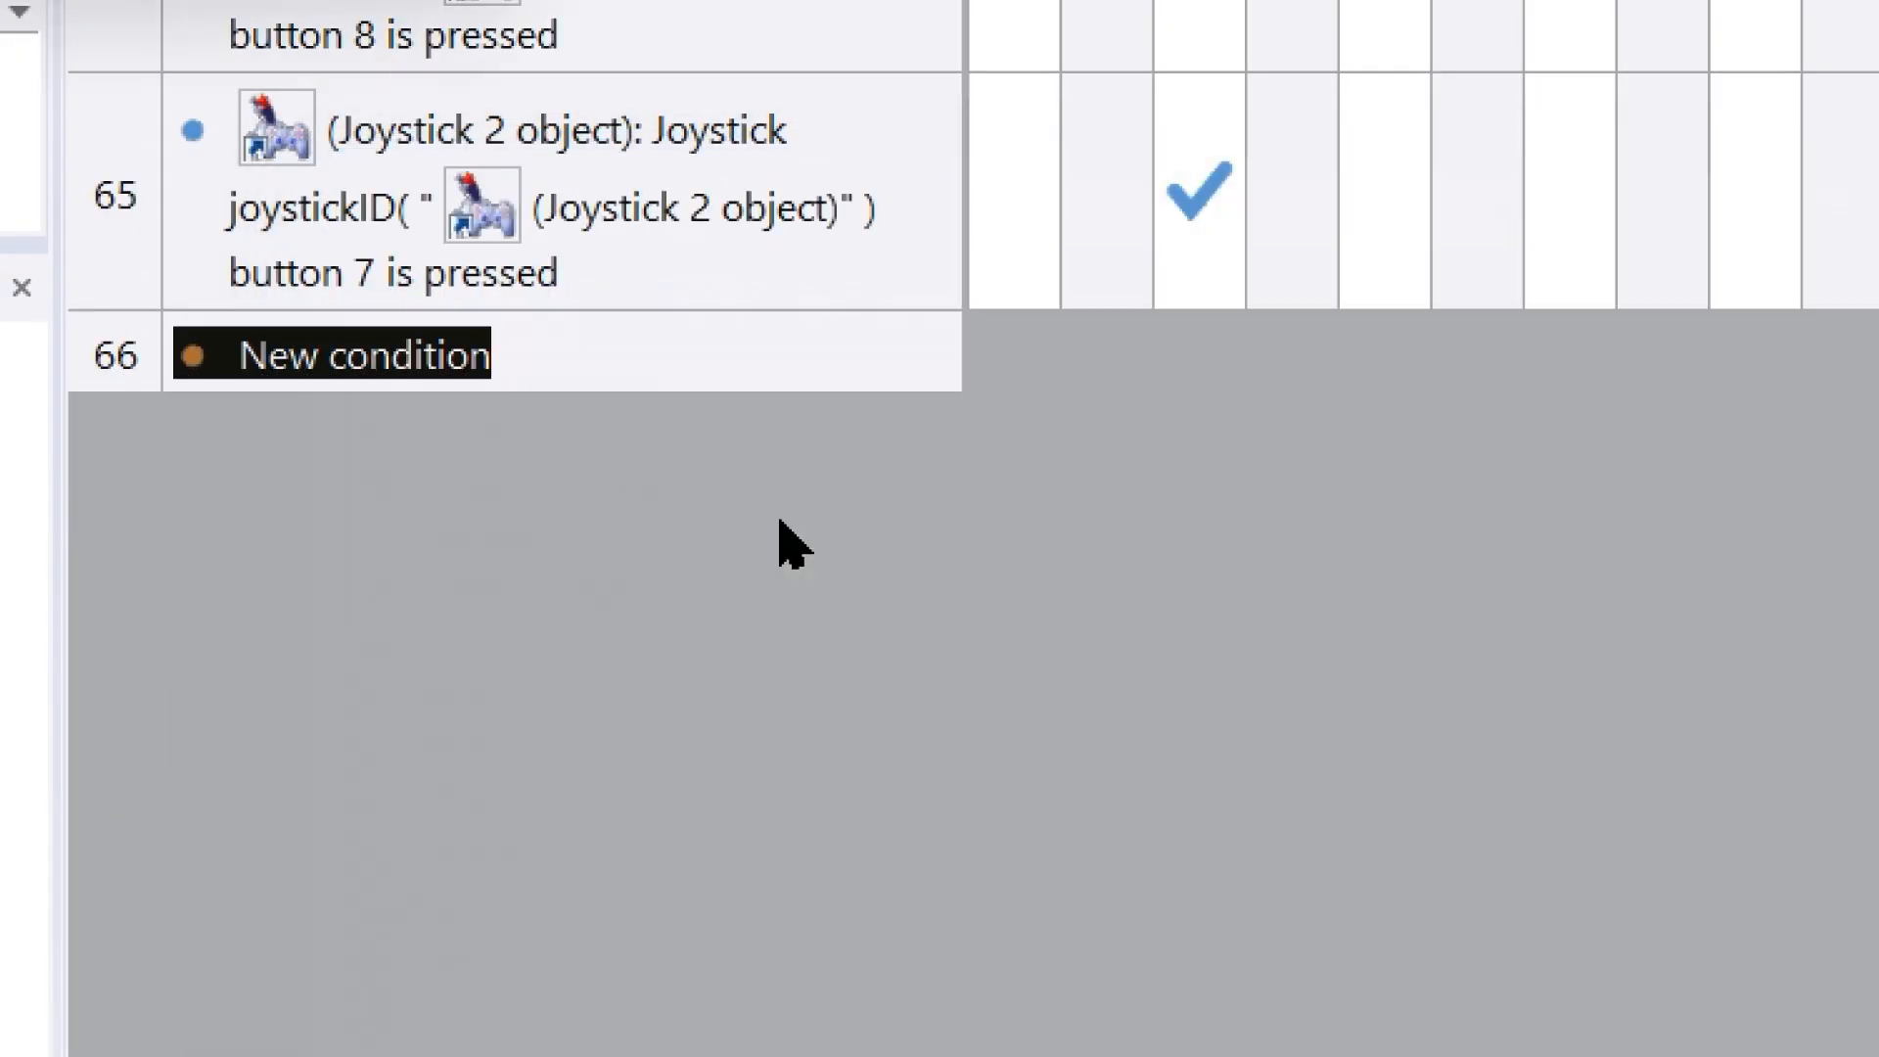
key("Escape")
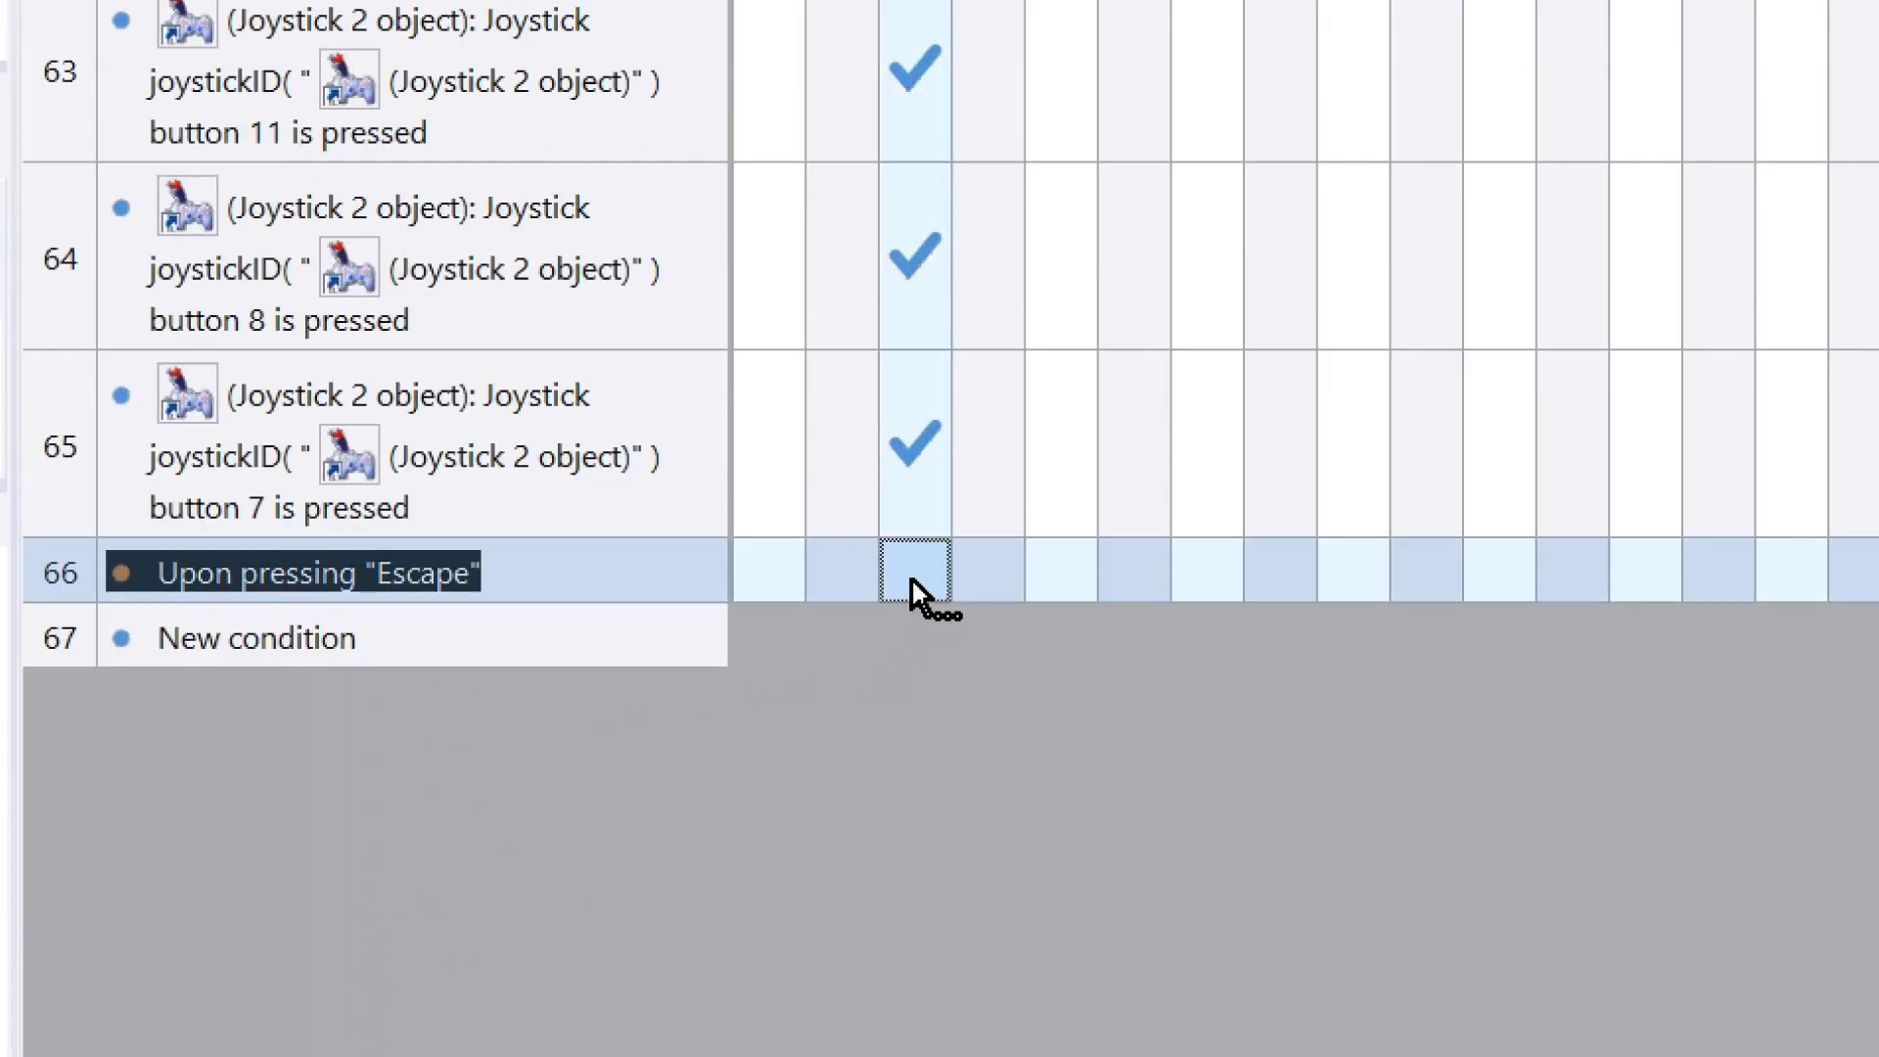
left_click(1195, 360)
left_click(1023, 787)
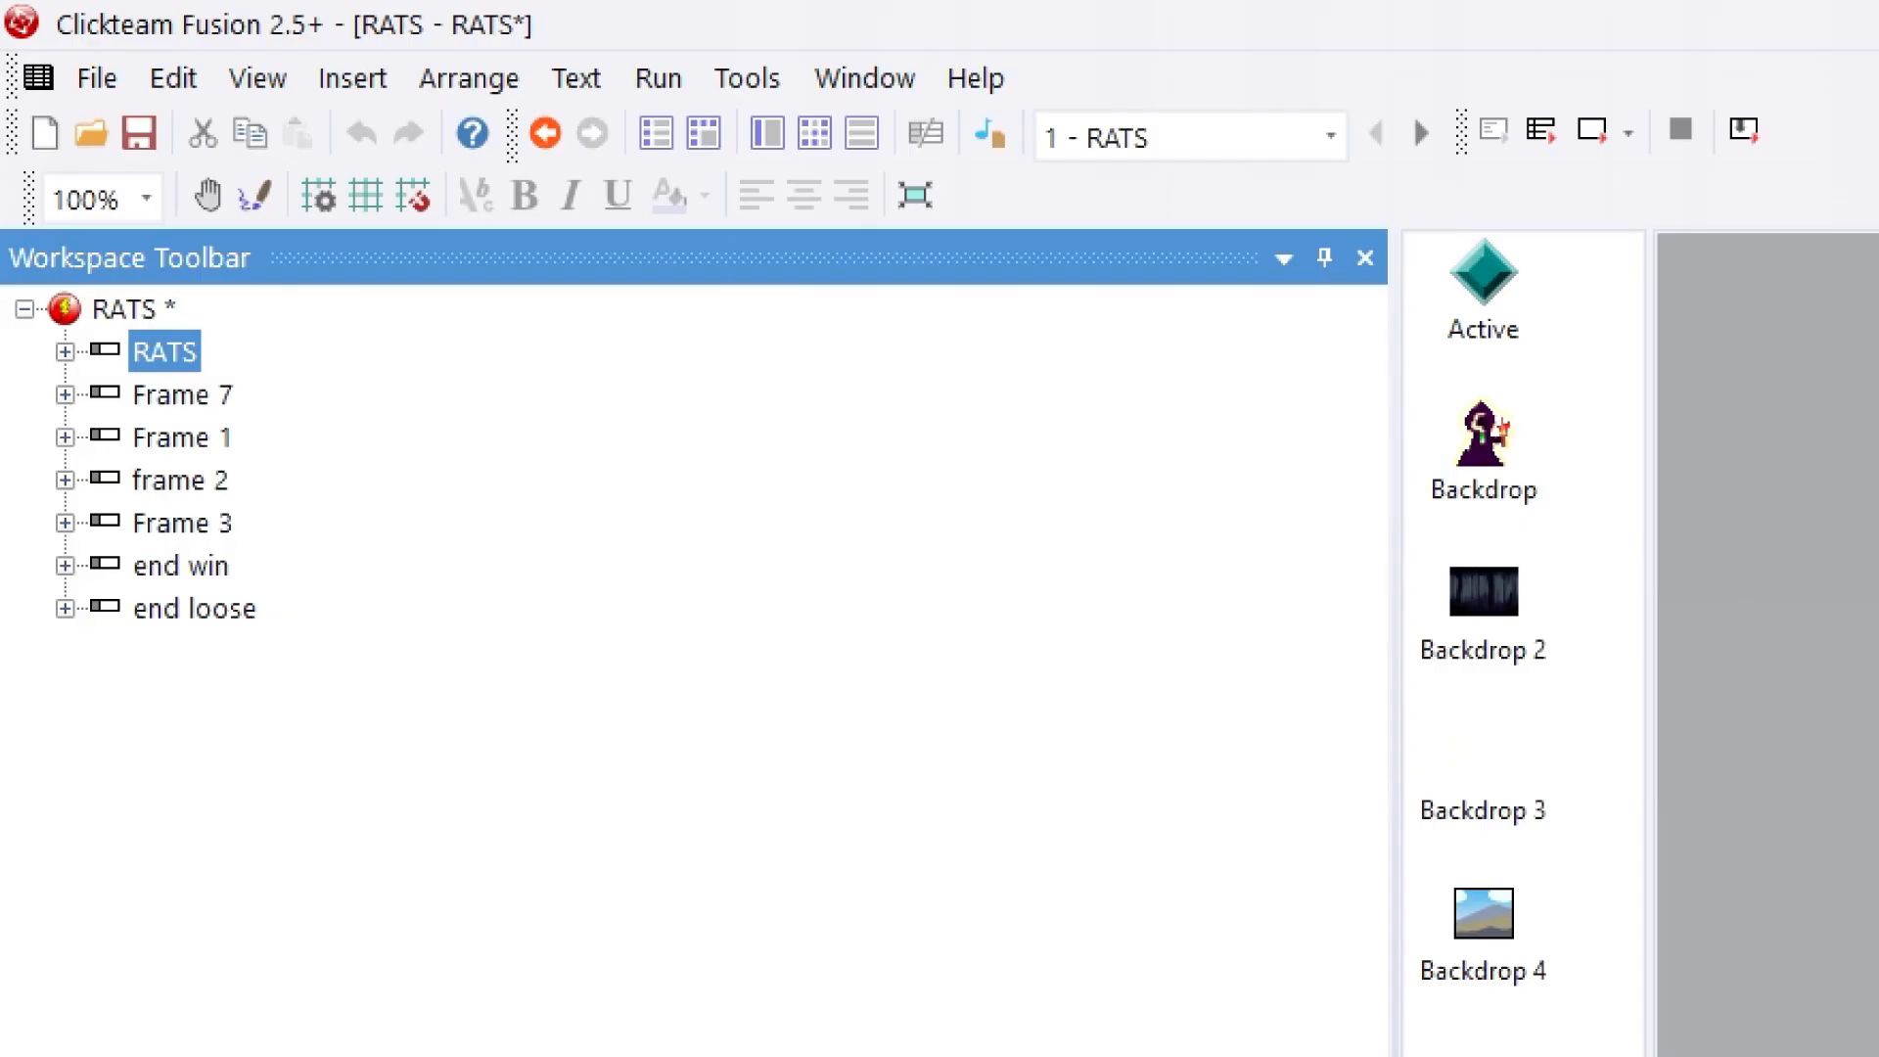
Step: Create an Active object for the quit button in the RATS frame and open the direction options of its two-frame Quit animation
double_click(1839, 705)
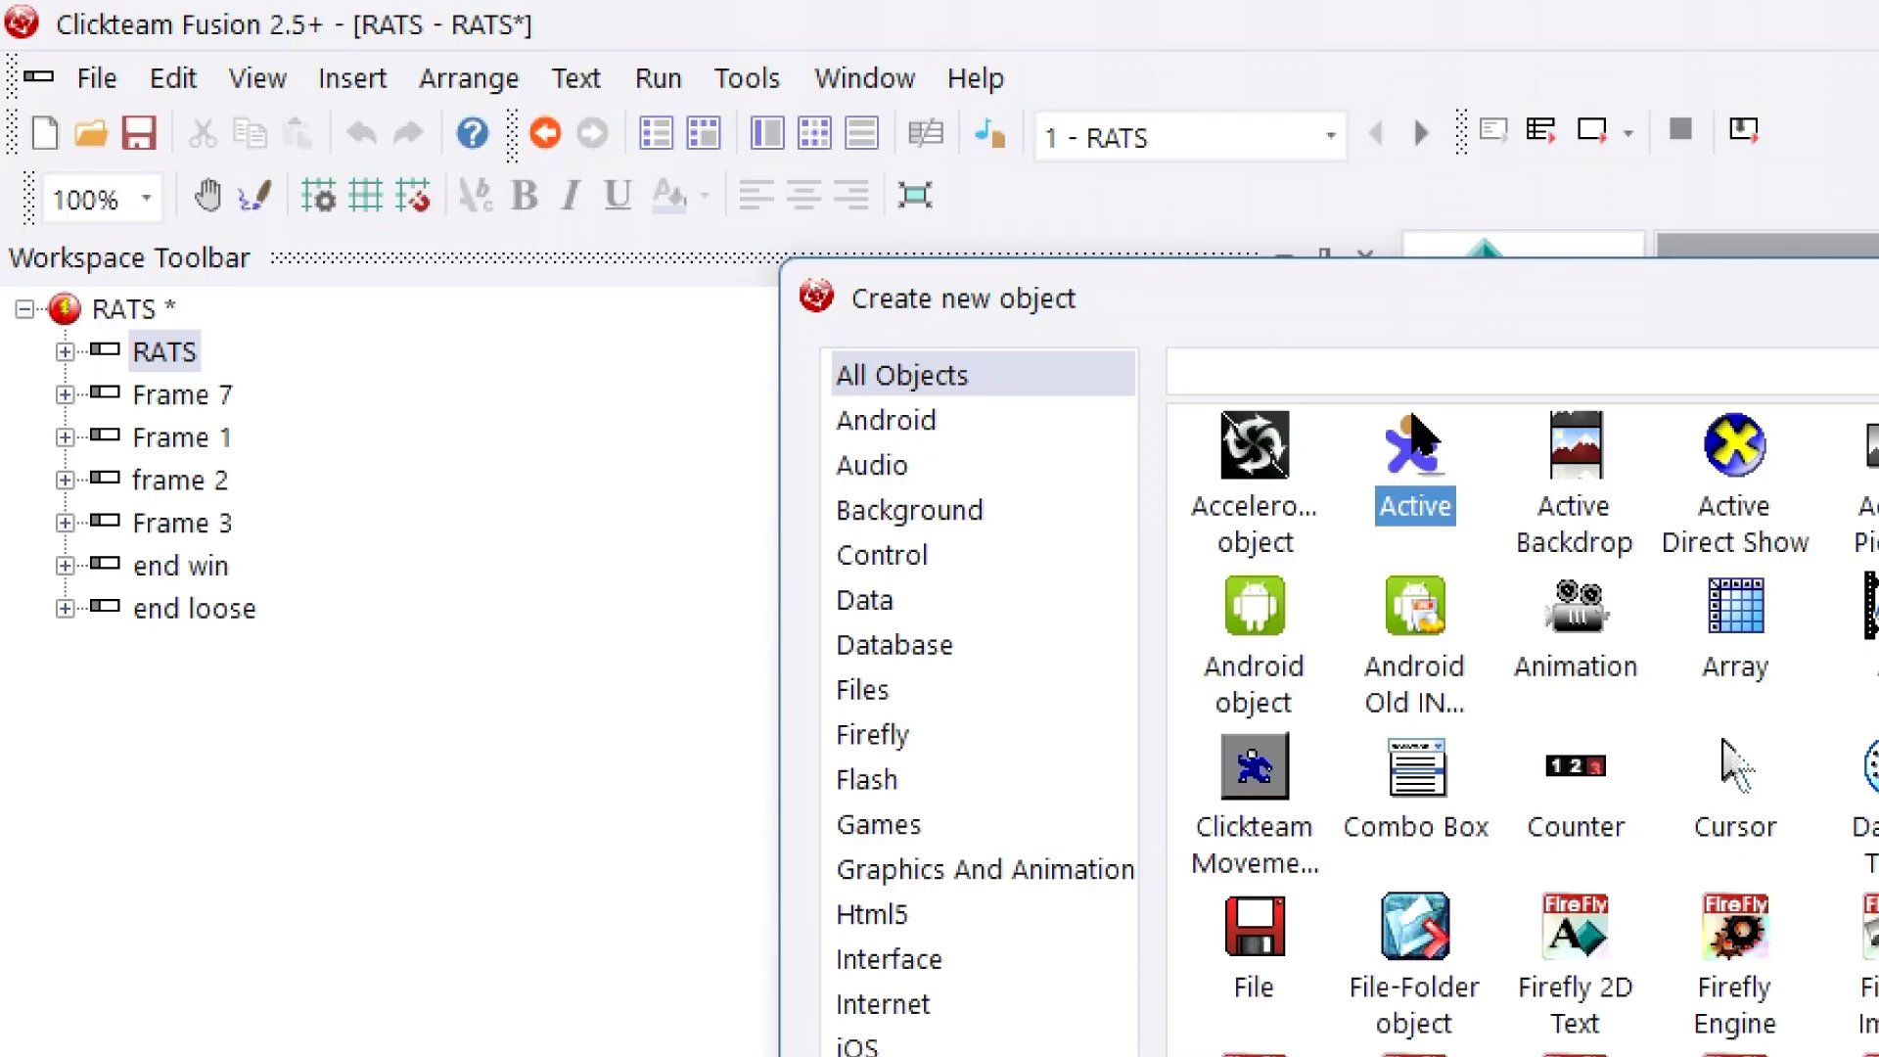
double_click(1414, 459)
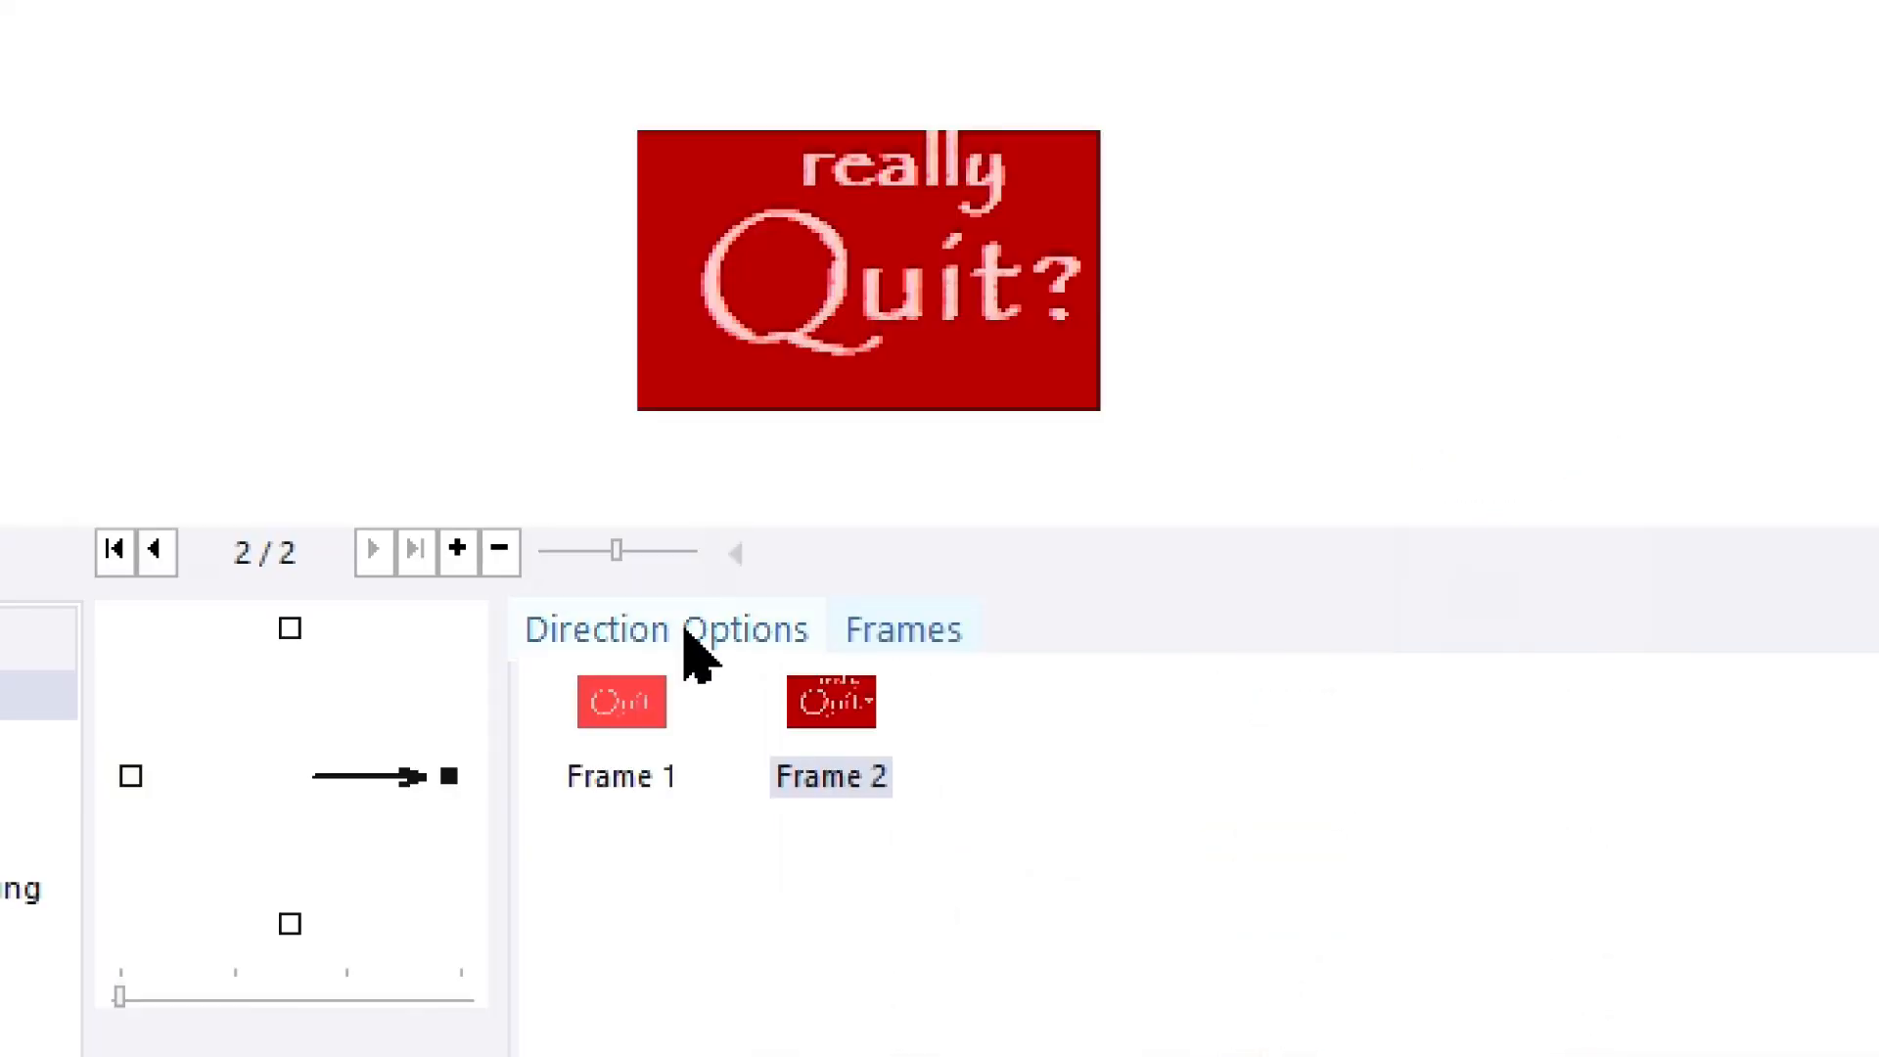
left_click(700, 636)
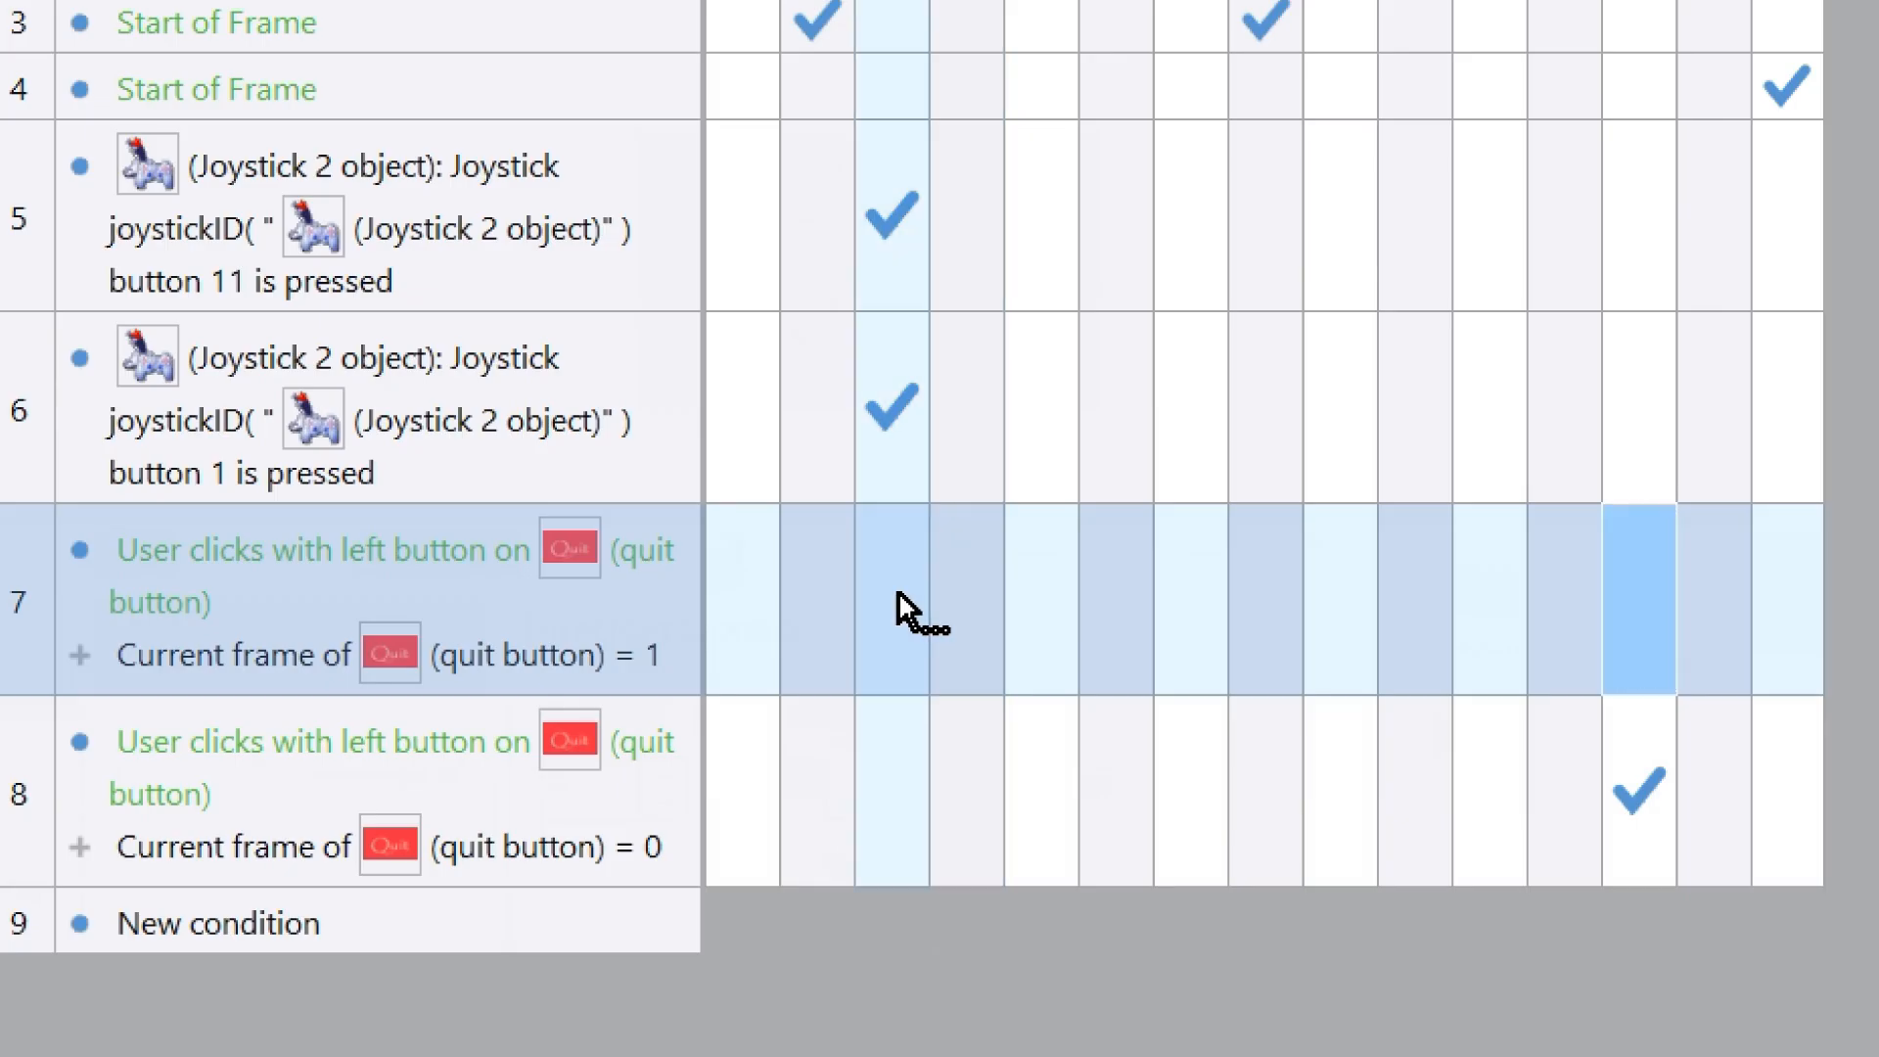
Step: Add a Storyboard Controls action to the event for clicking the quit button at animation frame 1, and test the Quit button in the running game
right_click(902, 600)
left_click(1133, 798)
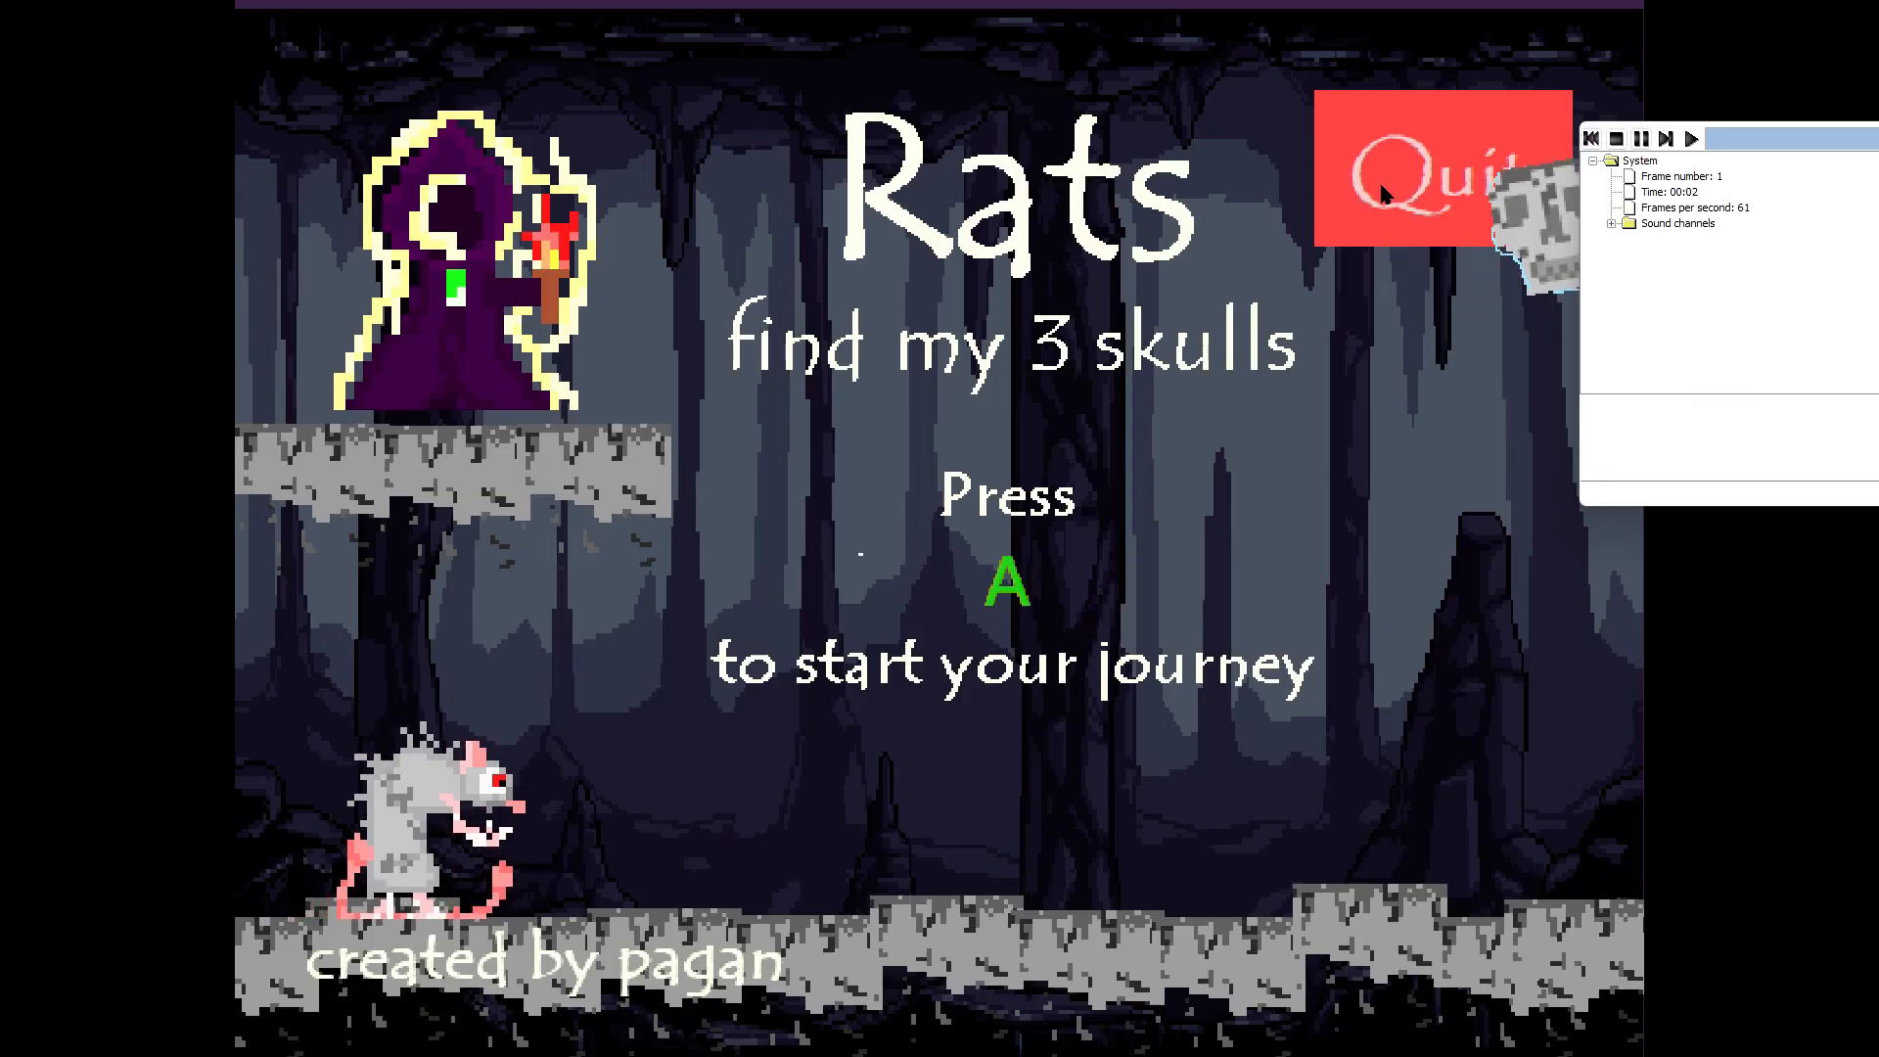
left_click(1372, 208)
left_click(1375, 217)
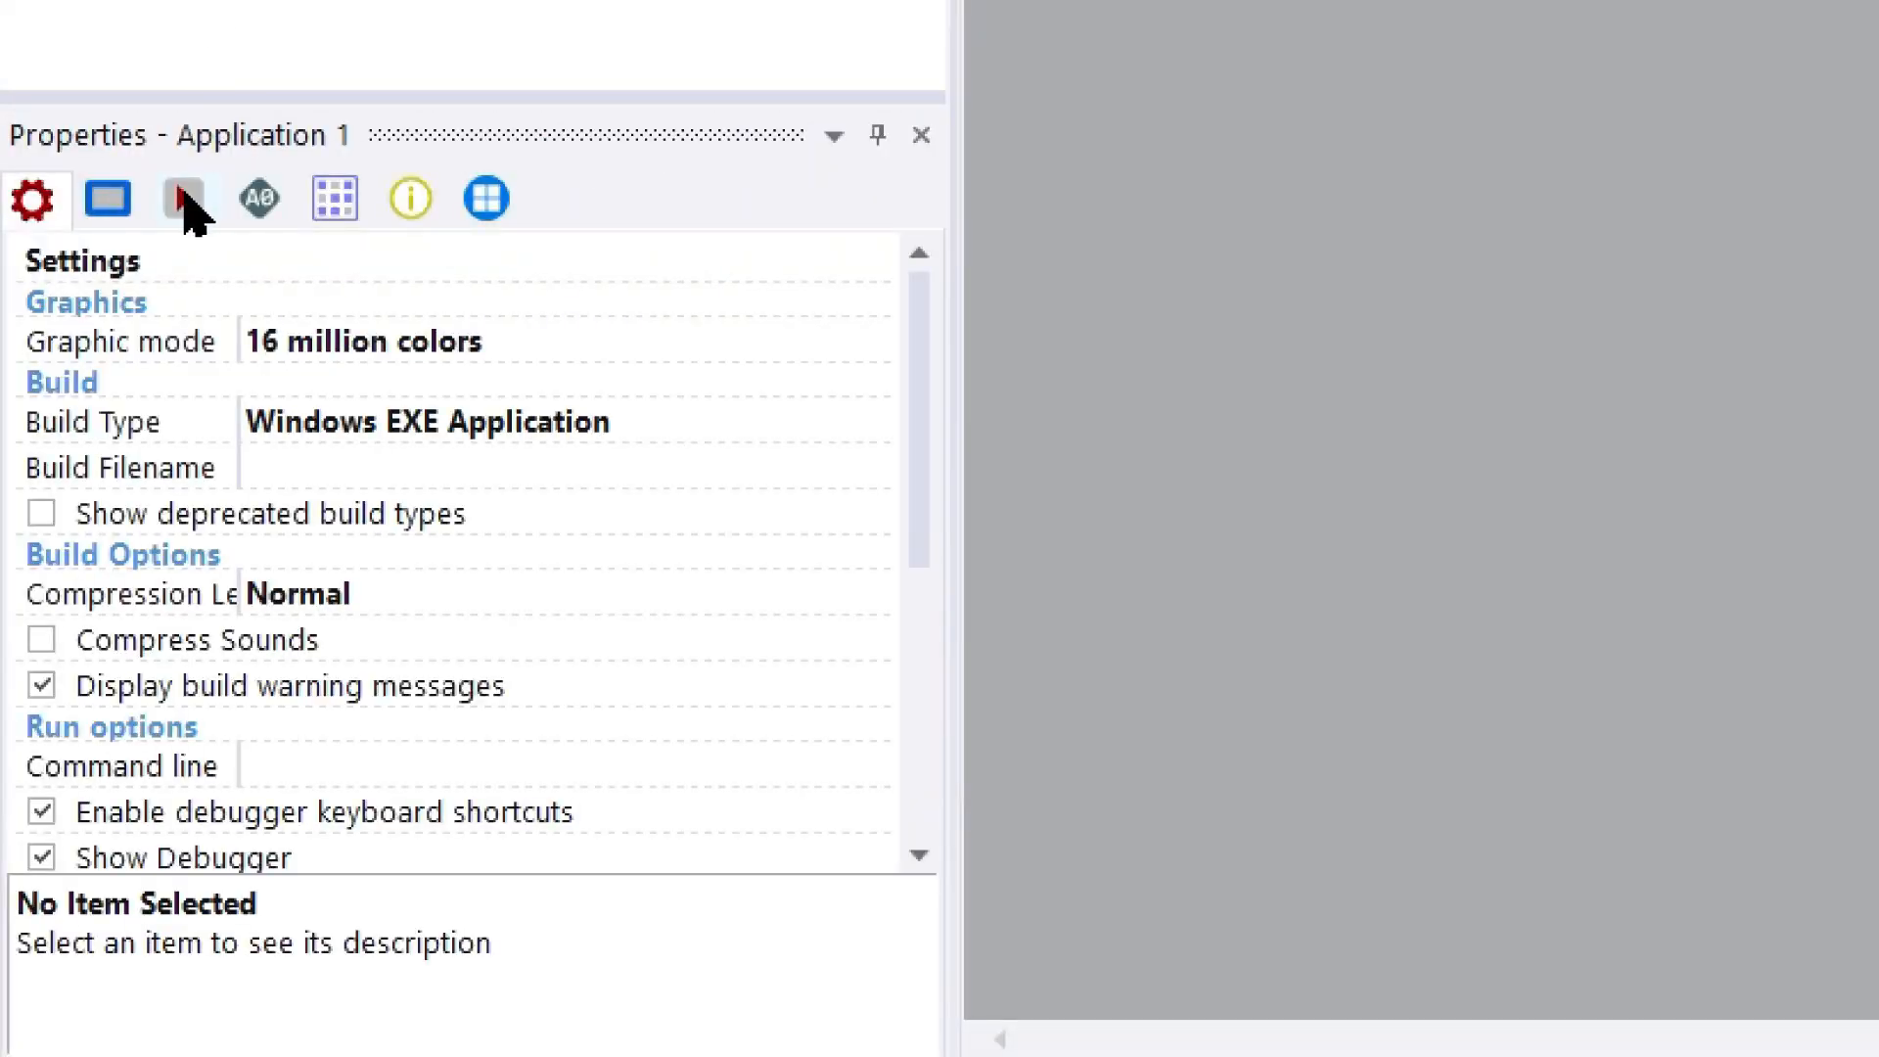
Step: In Application 1's default player controls, assign Joysticks 1 to 4 to players 1 to 4, and then assign the keyboard to player 1
left_click(186, 200)
scroll(328, 430, "down", 3)
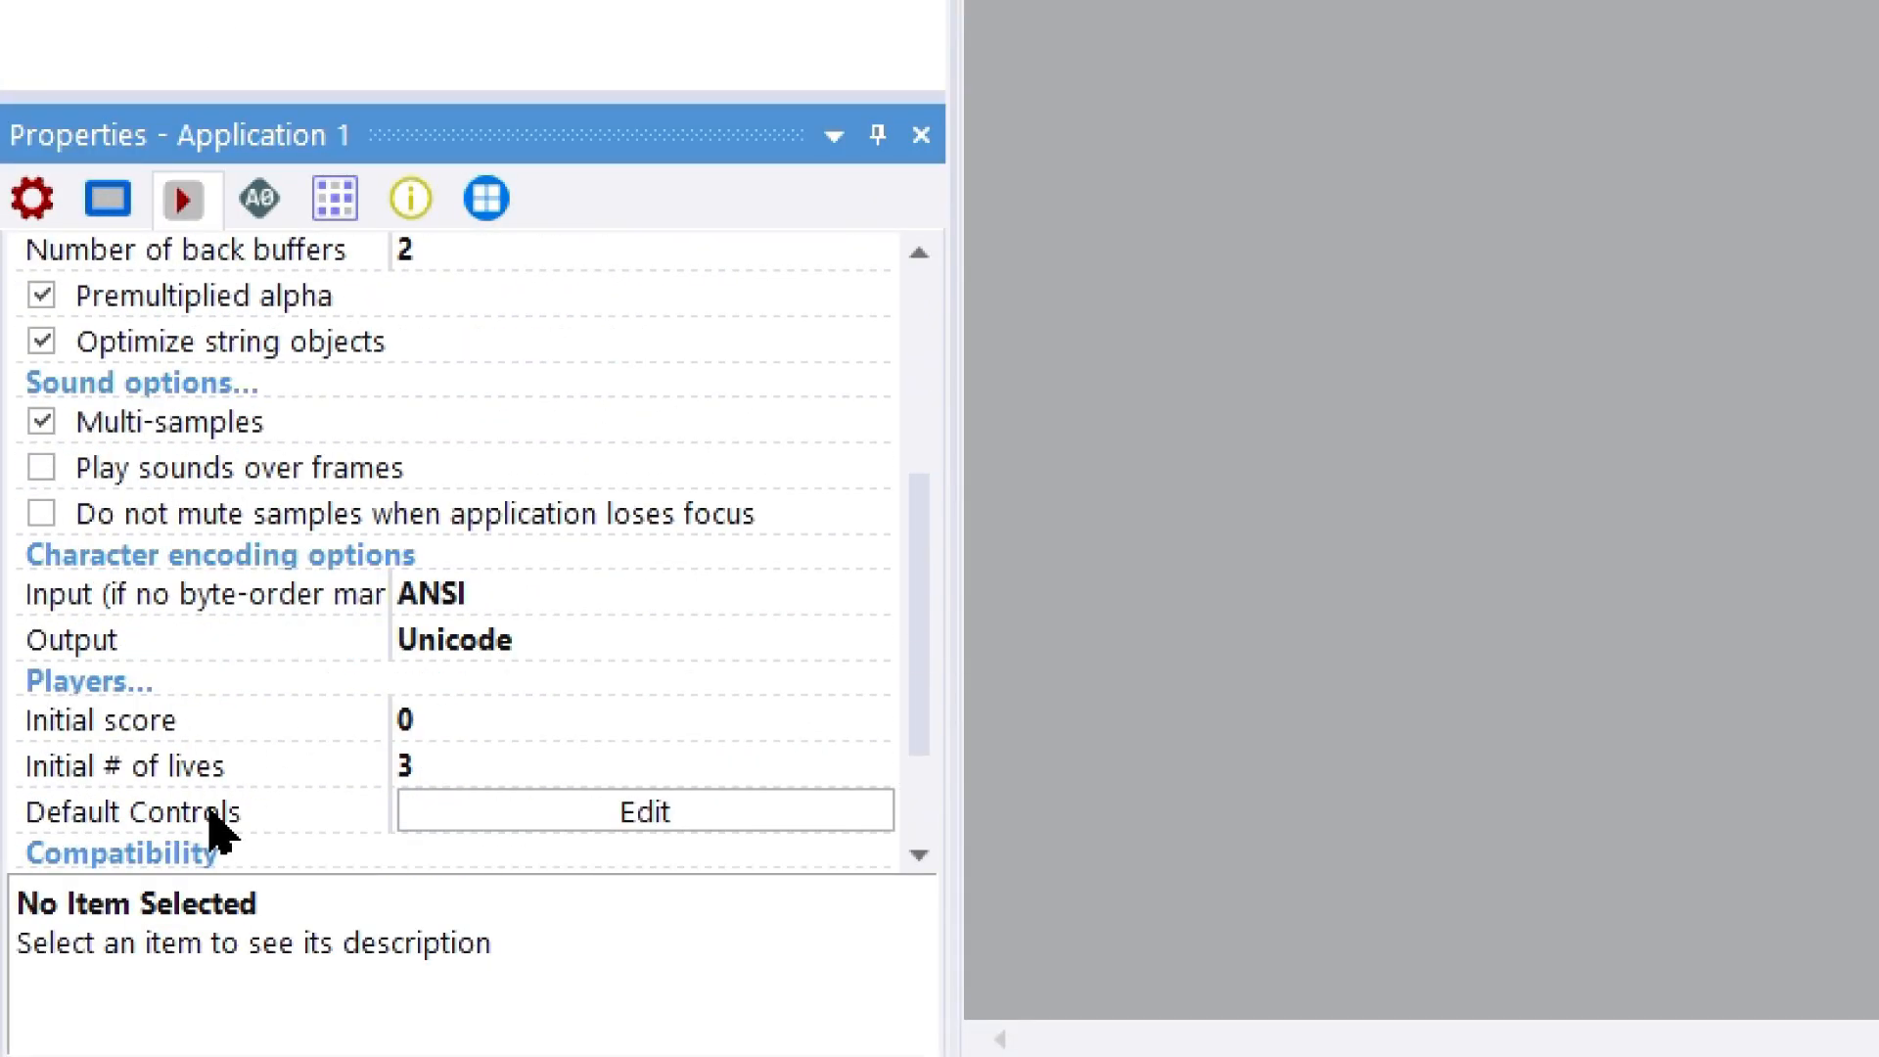
left_click(485, 812)
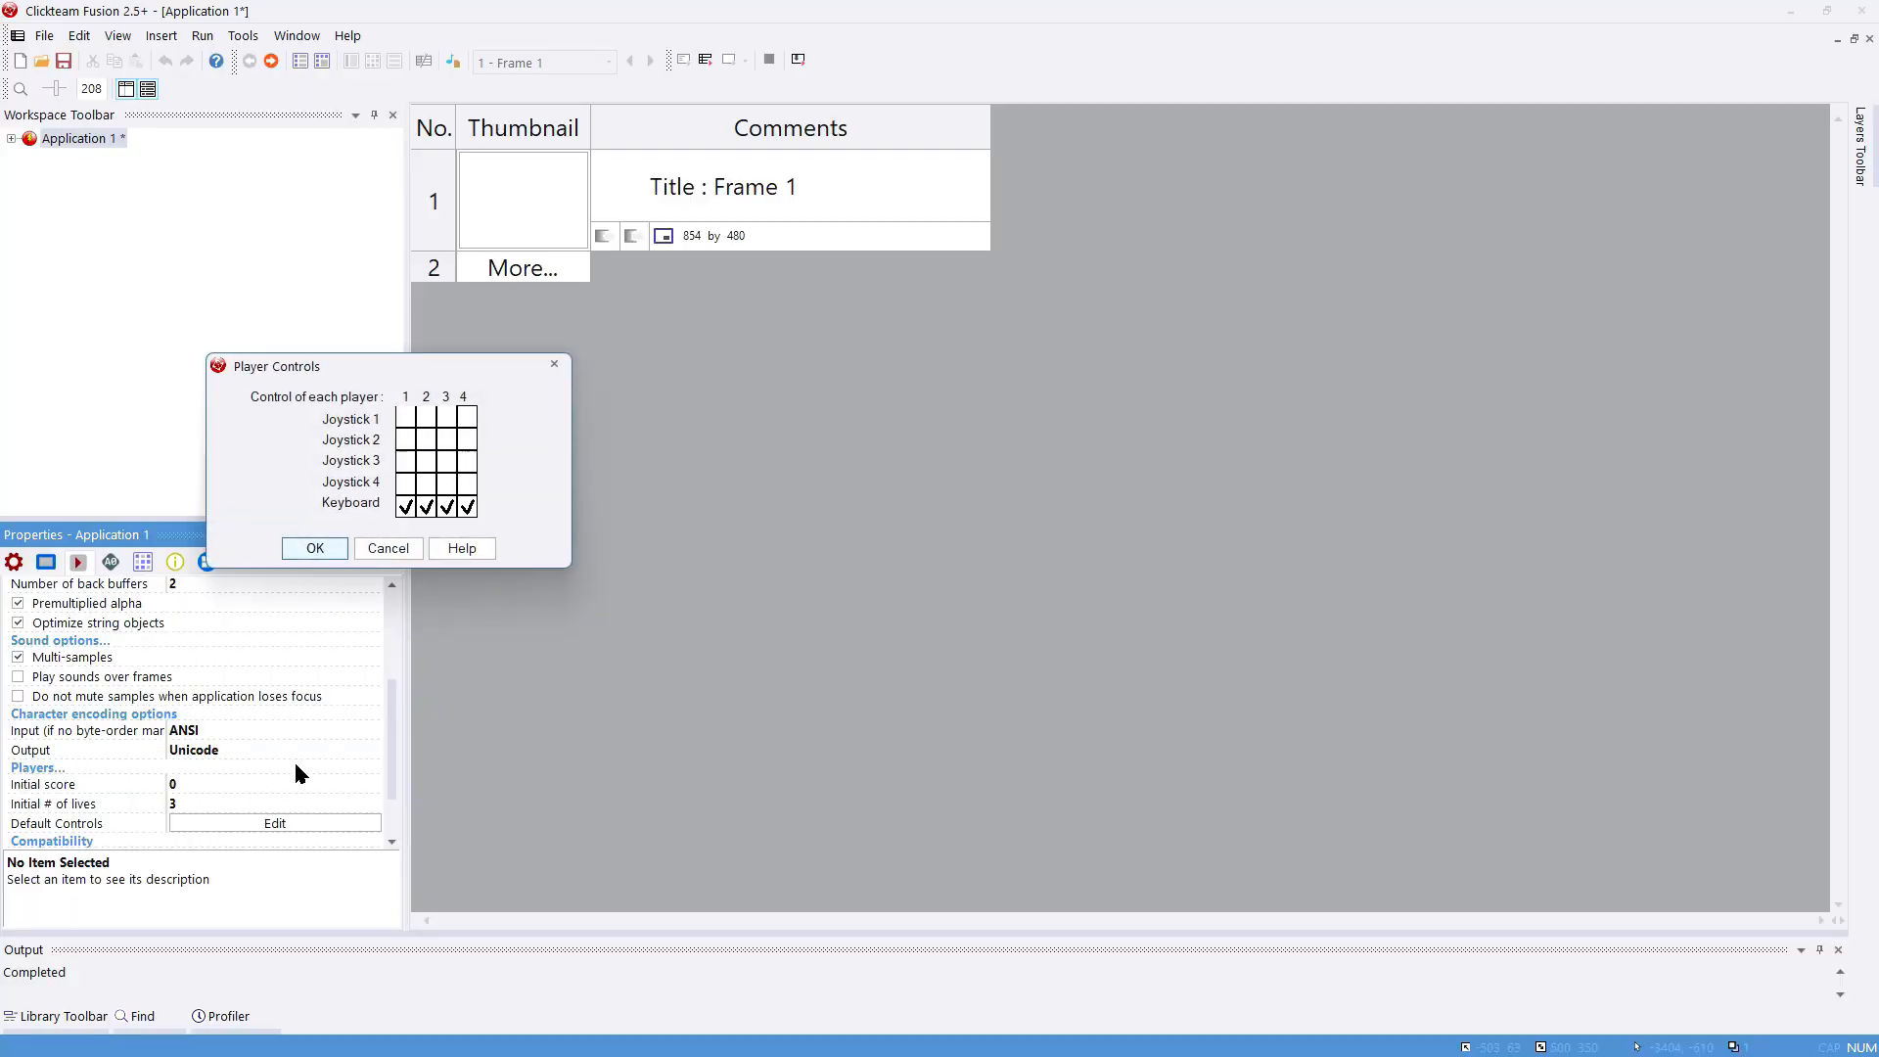
left_click(404, 421)
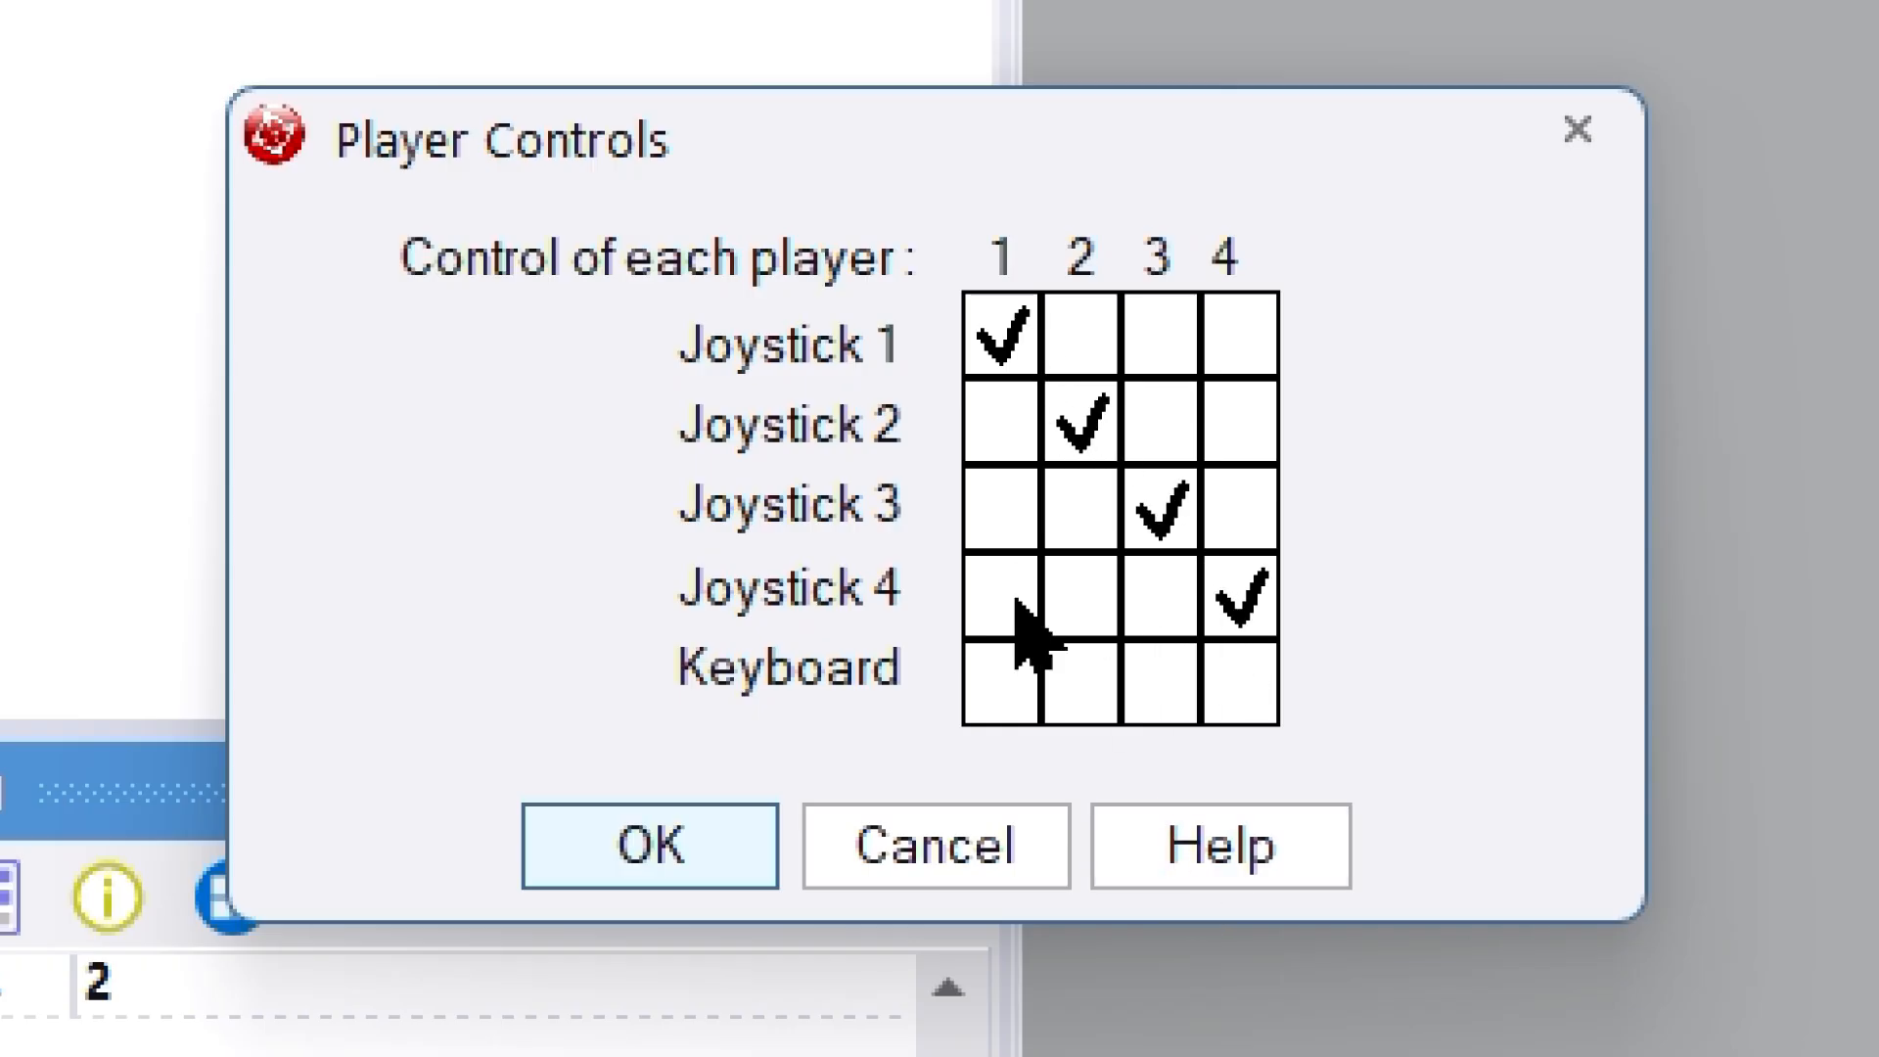
left_click(1000, 701)
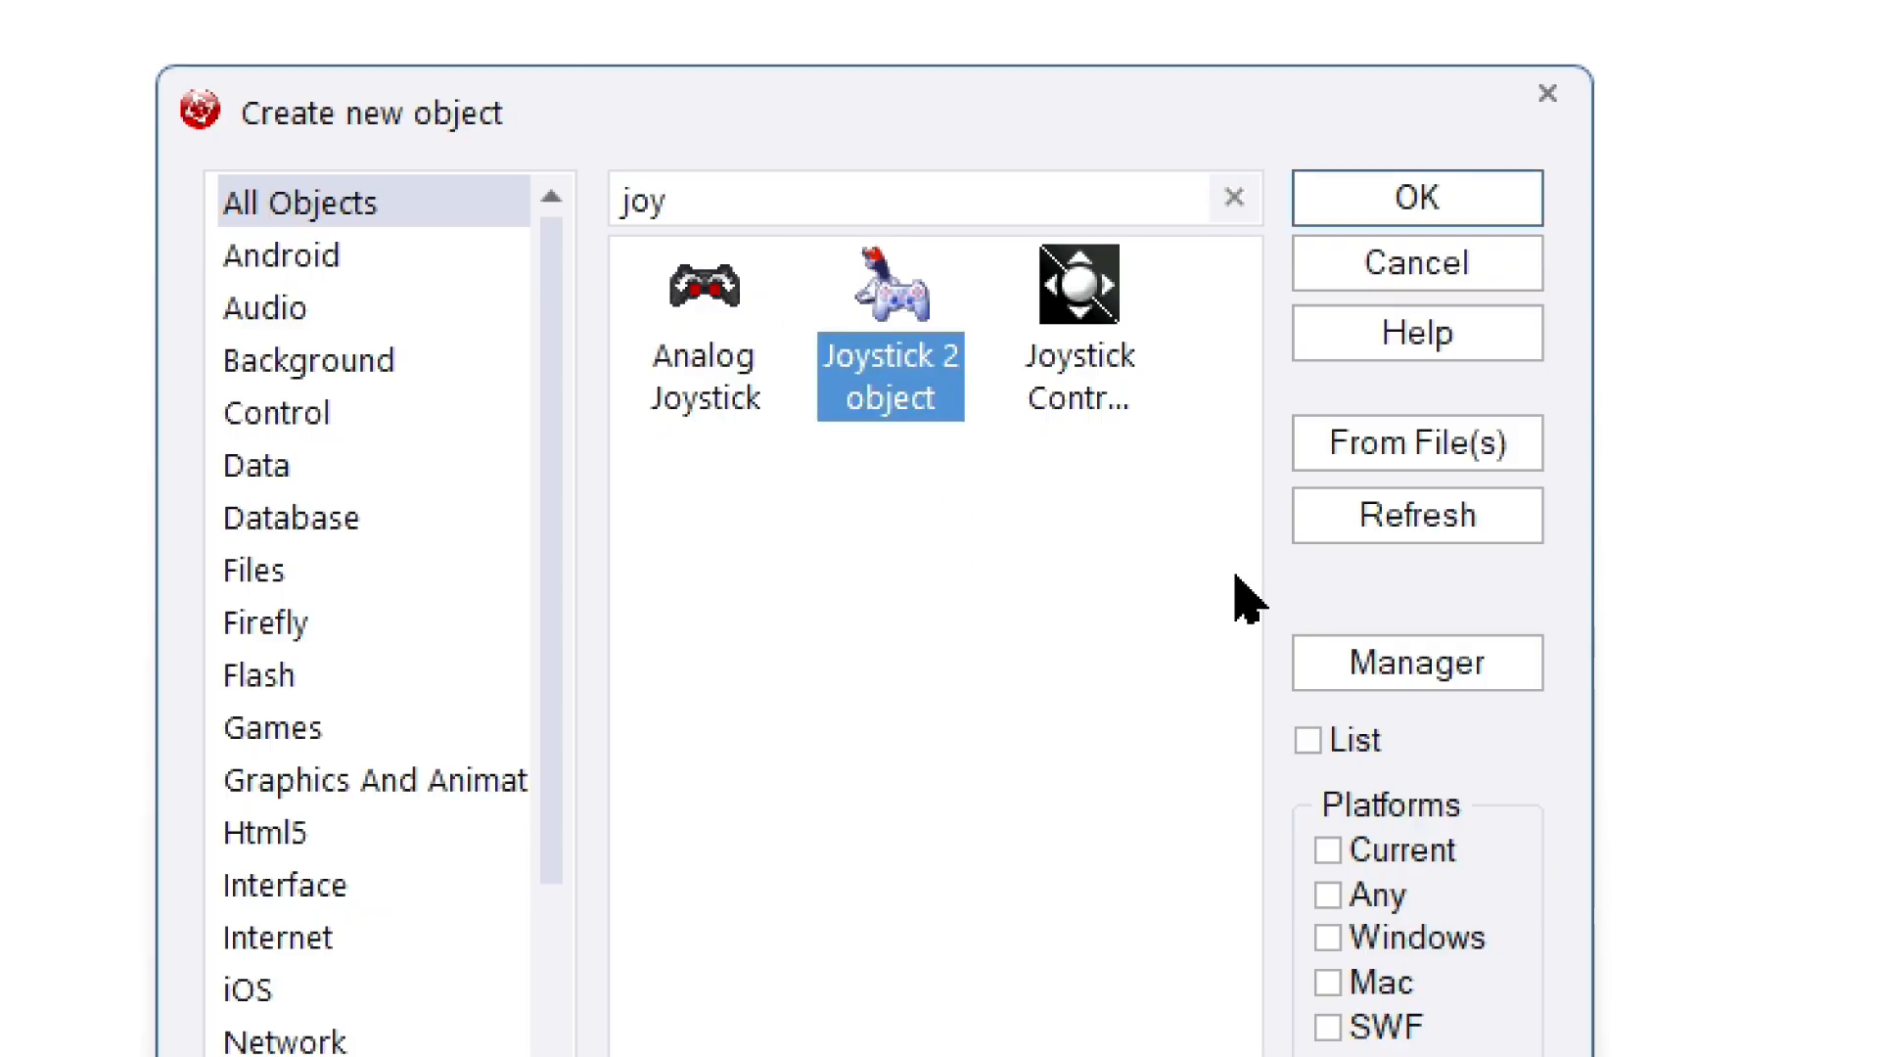
Step: Look up Joystick object 2 v1.4 in the Extension Manager, and place a Joystick 2 object just outside Frame 1's playfield
left_click(1362, 650)
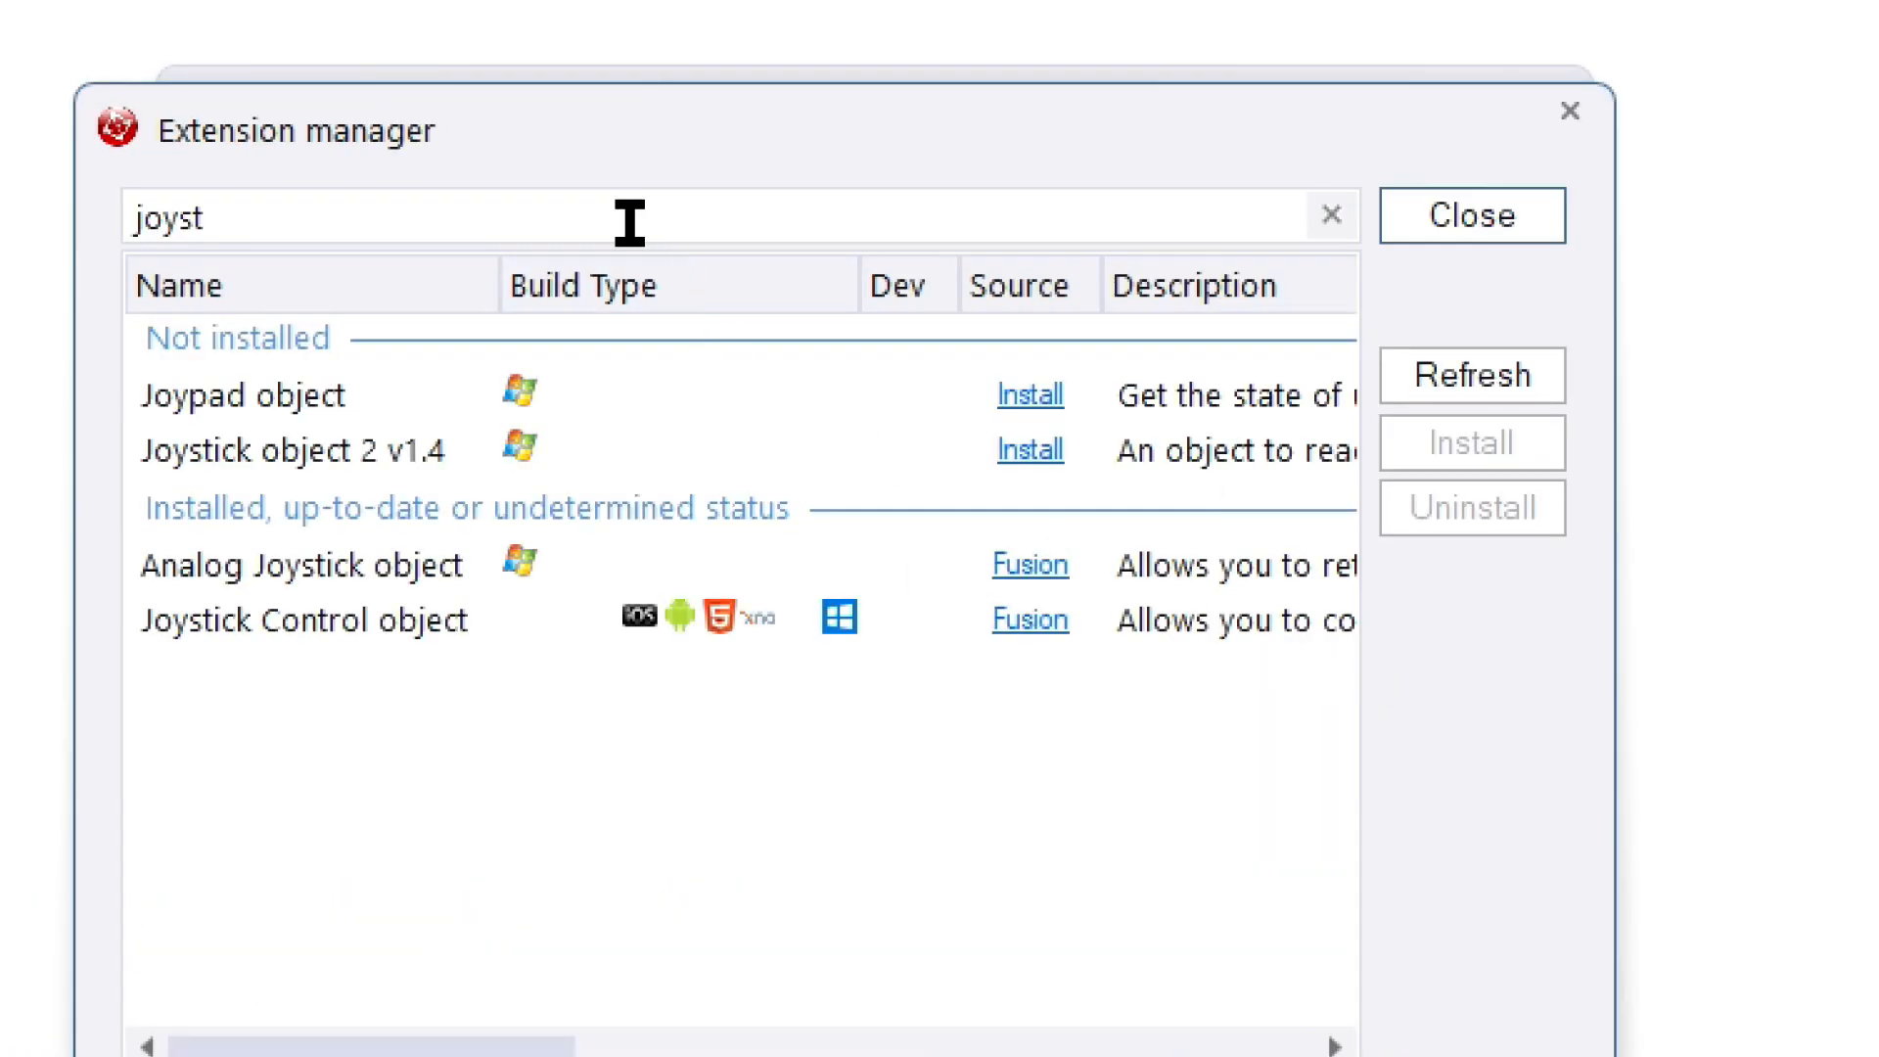
left_click(629, 223)
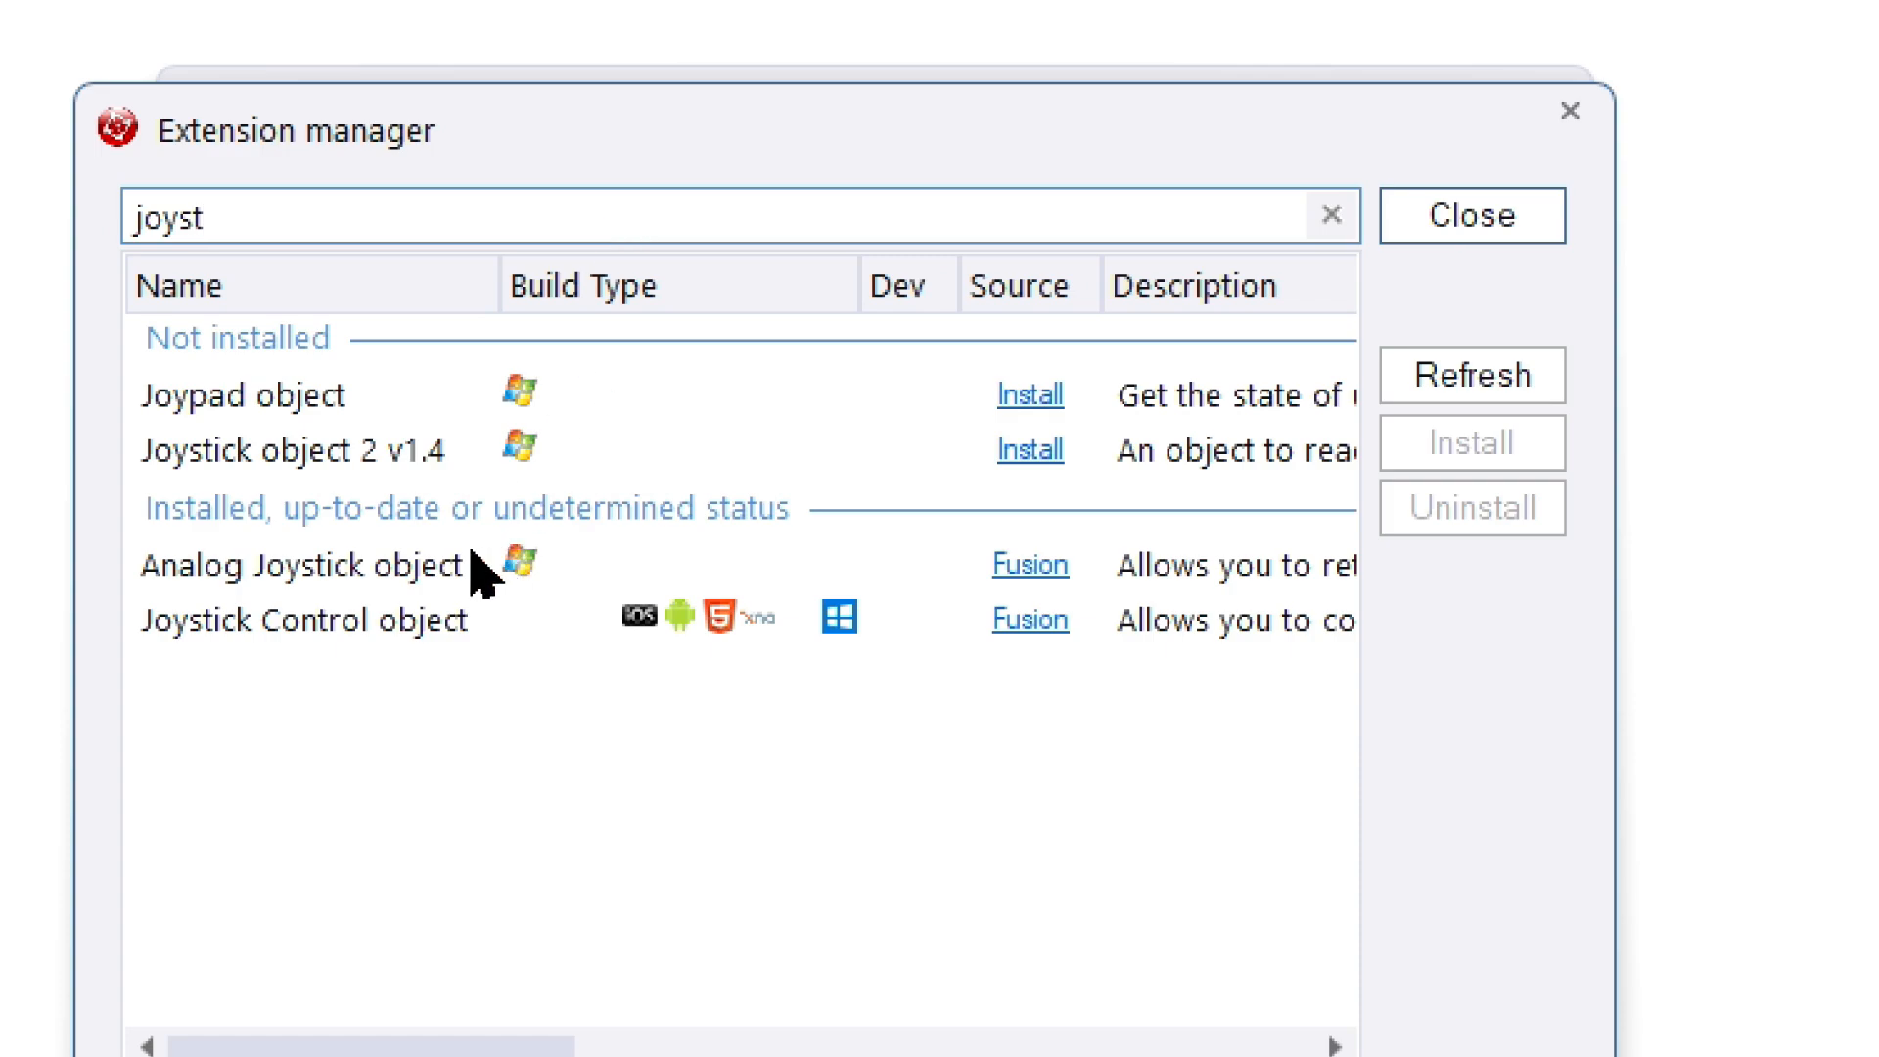
left_click(406, 457)
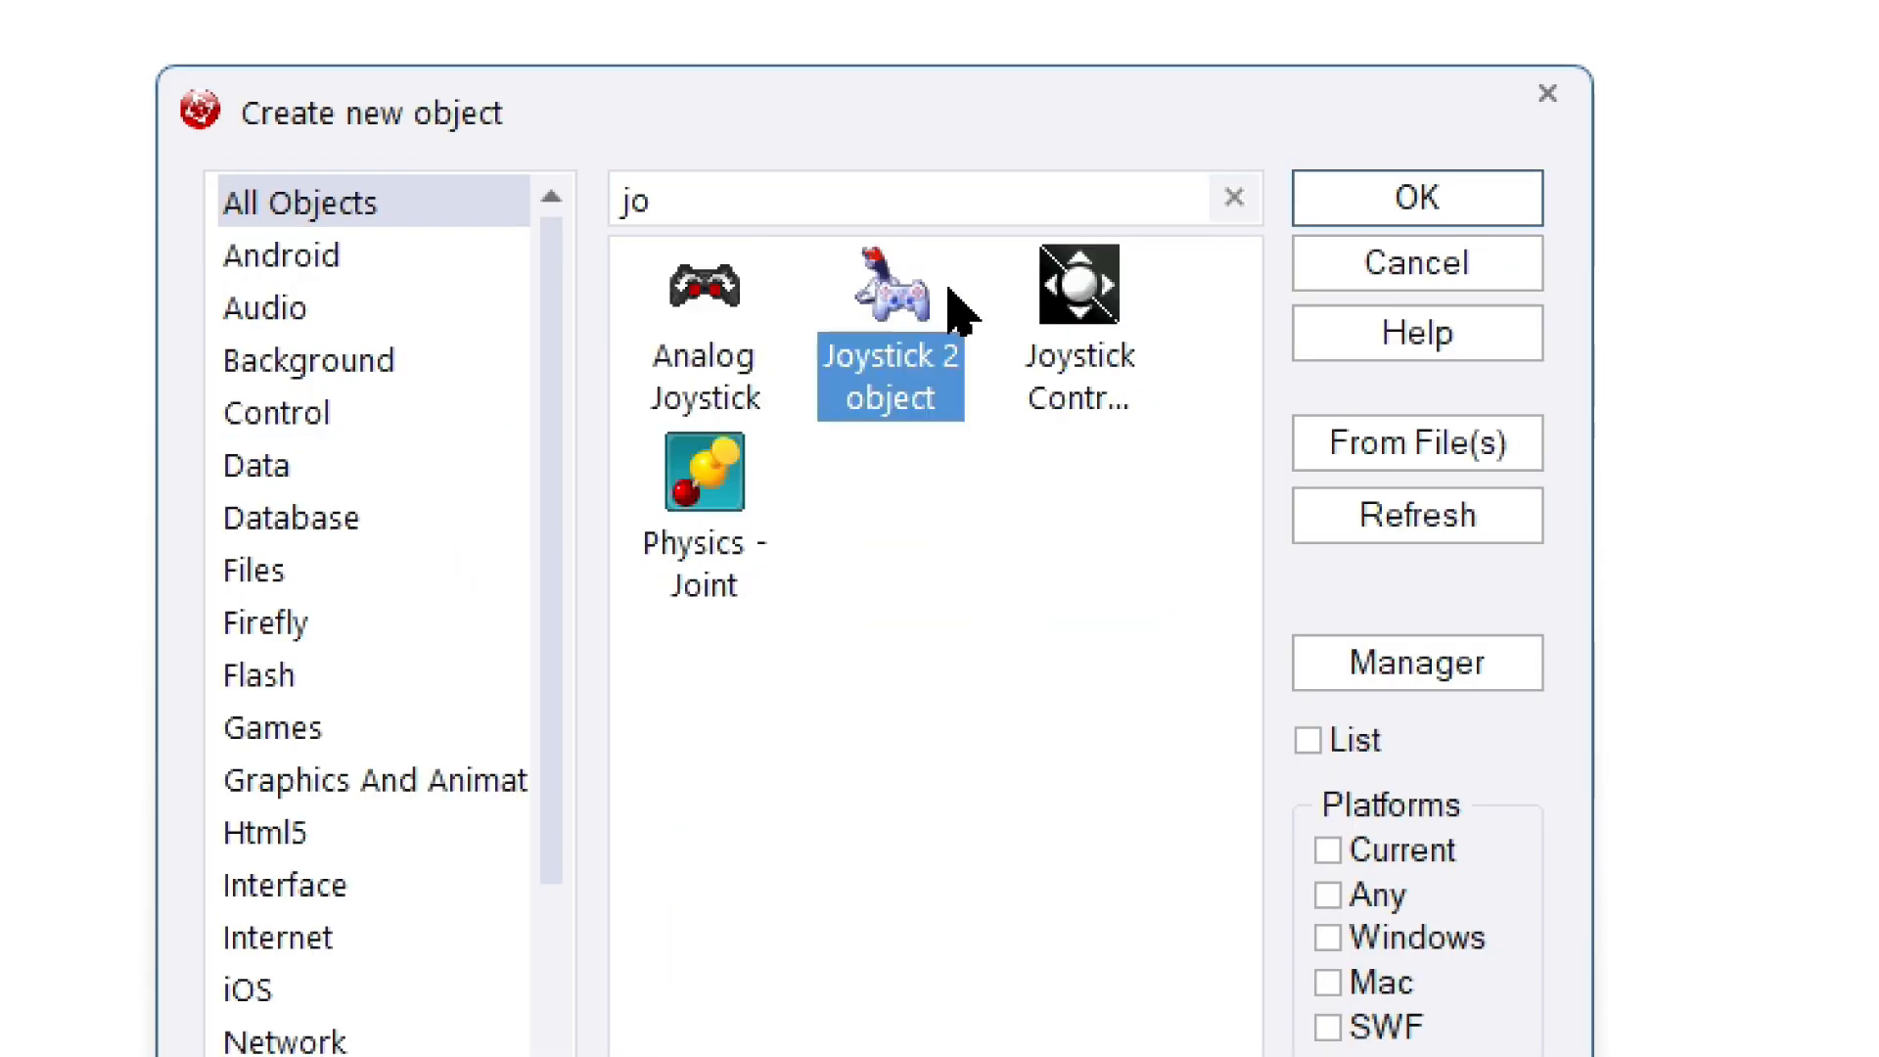
double_click(954, 305)
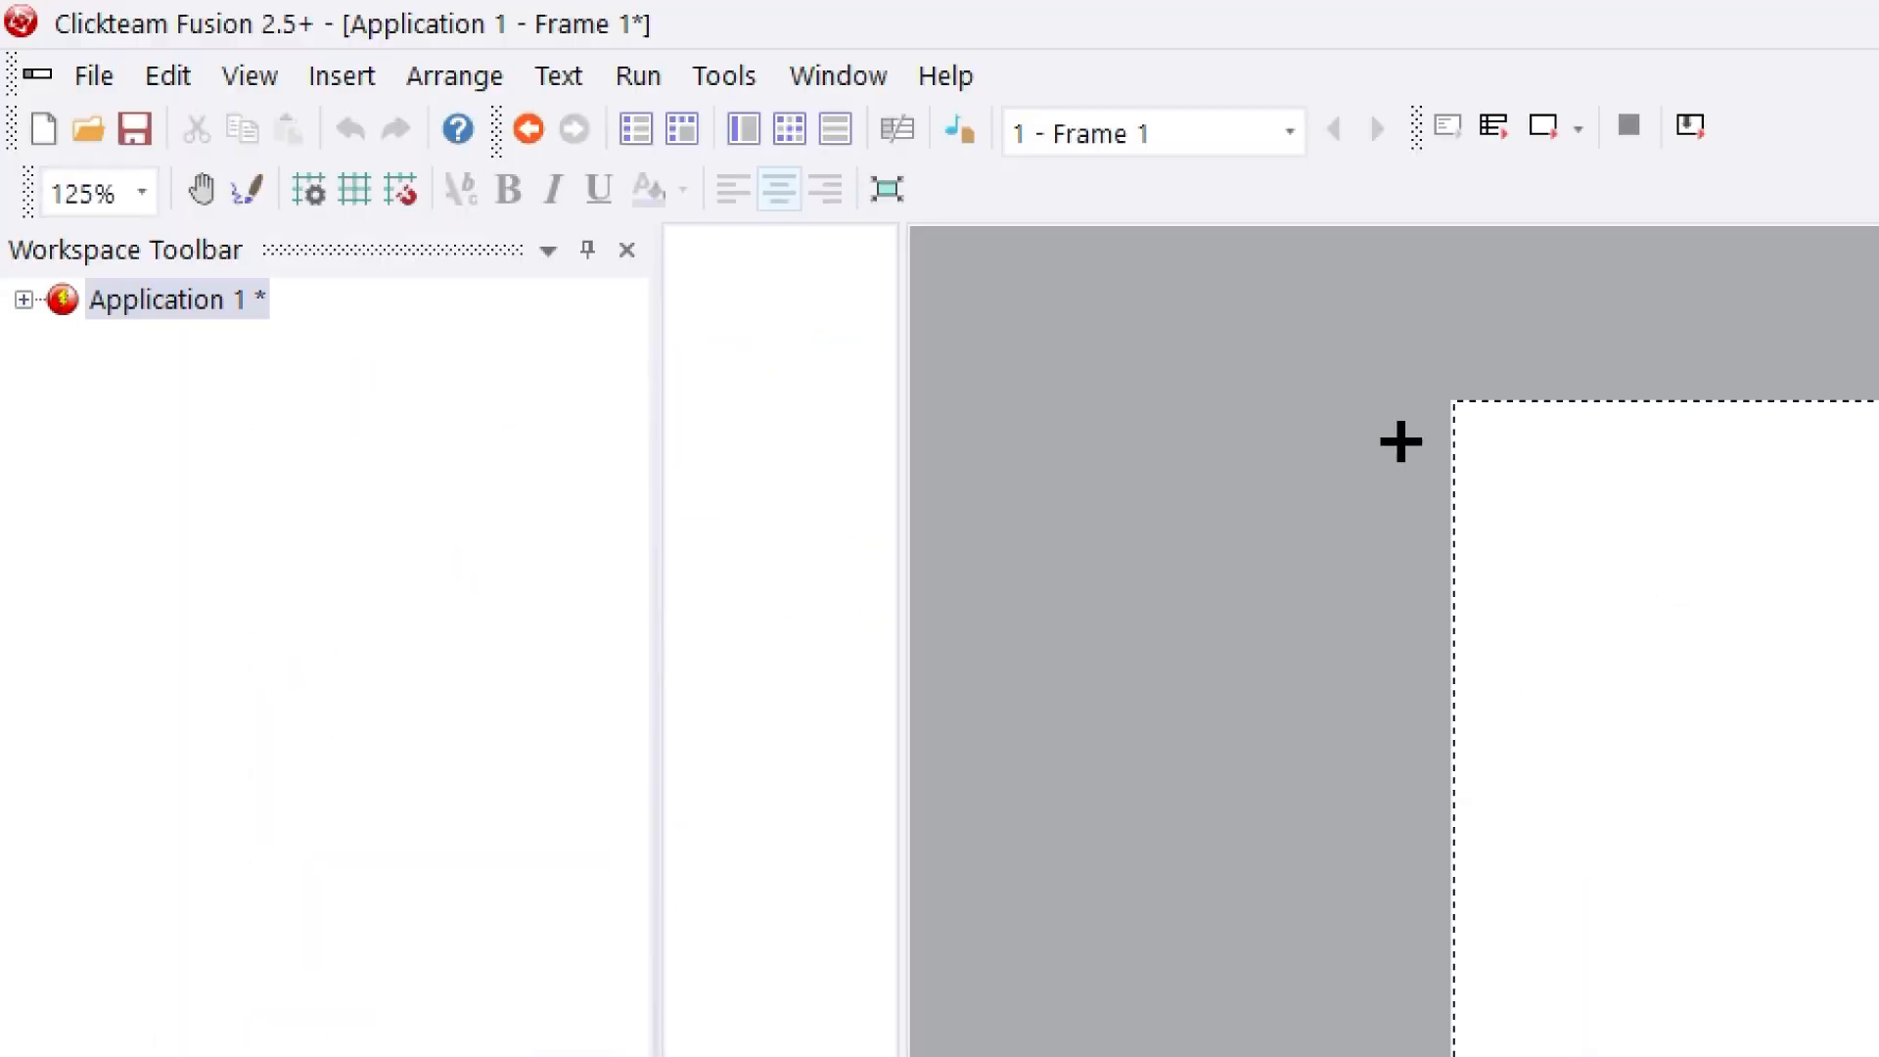
left_click_drag(1414, 509, 1379, 496)
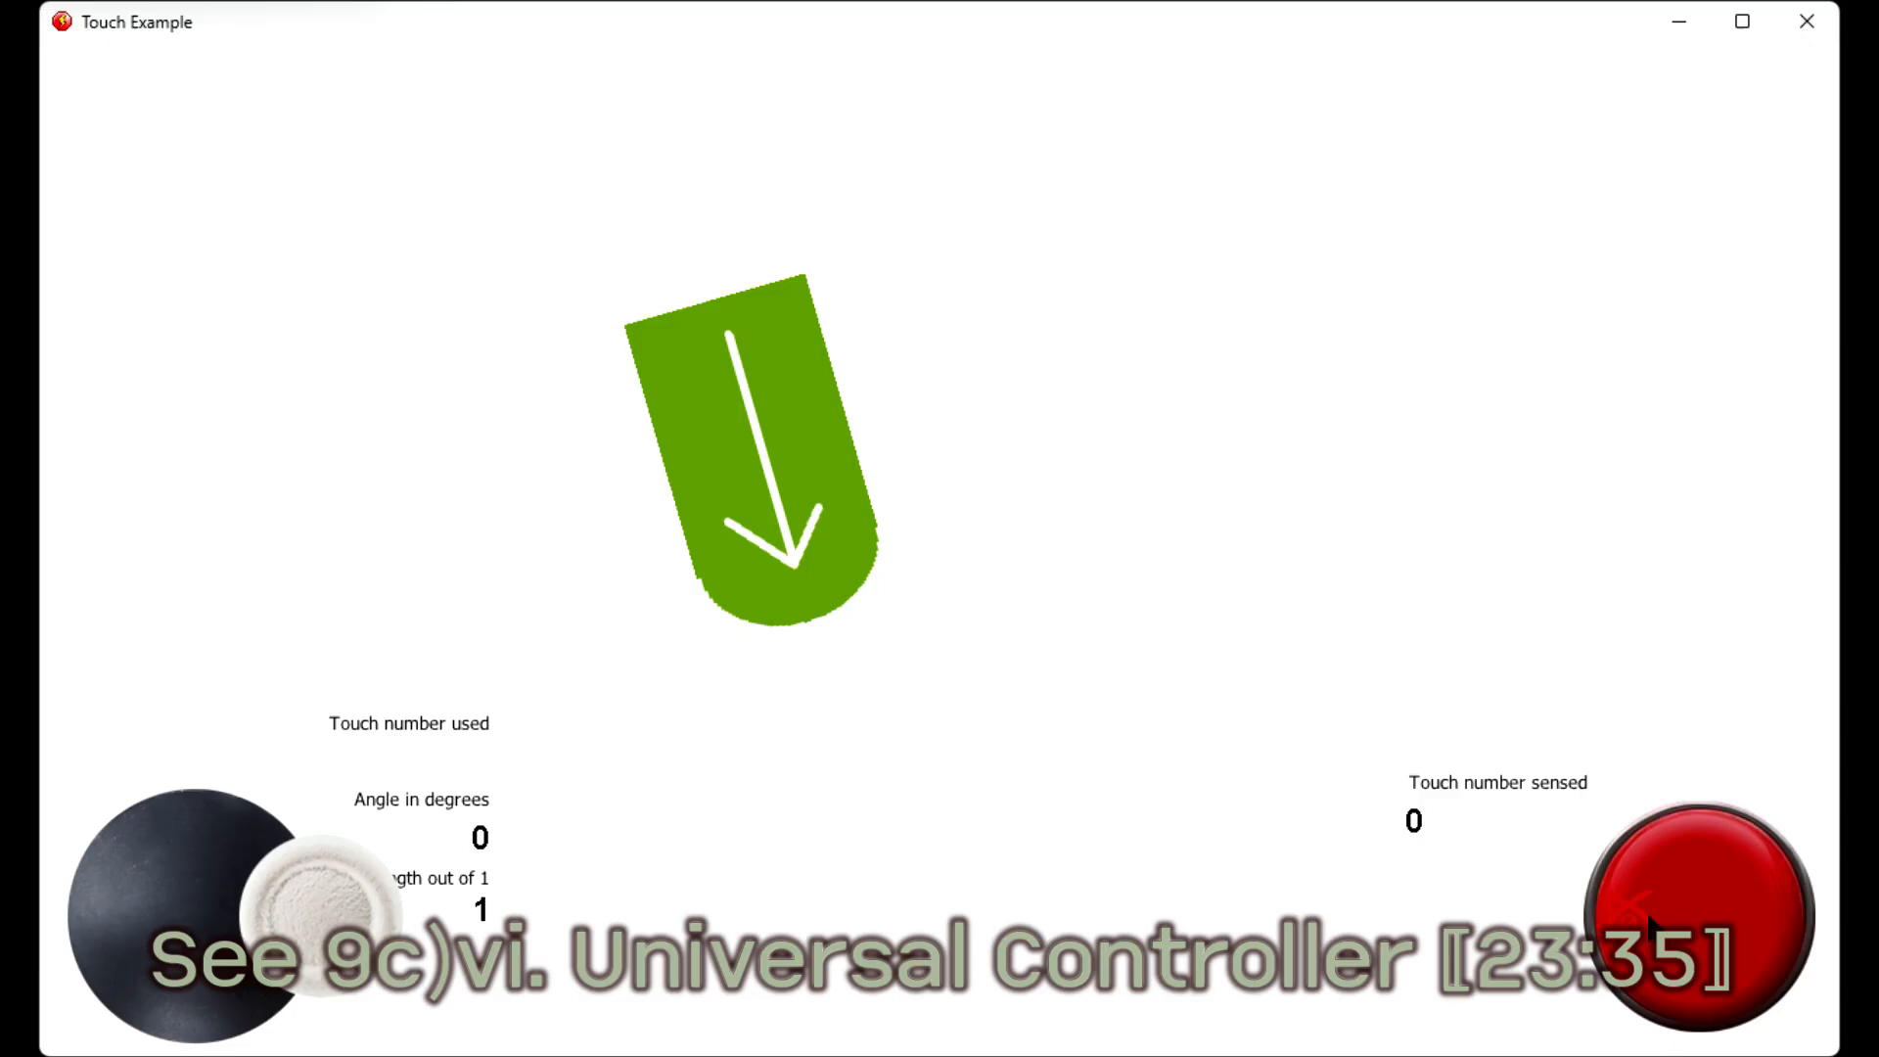
key("Up")
key("Down")
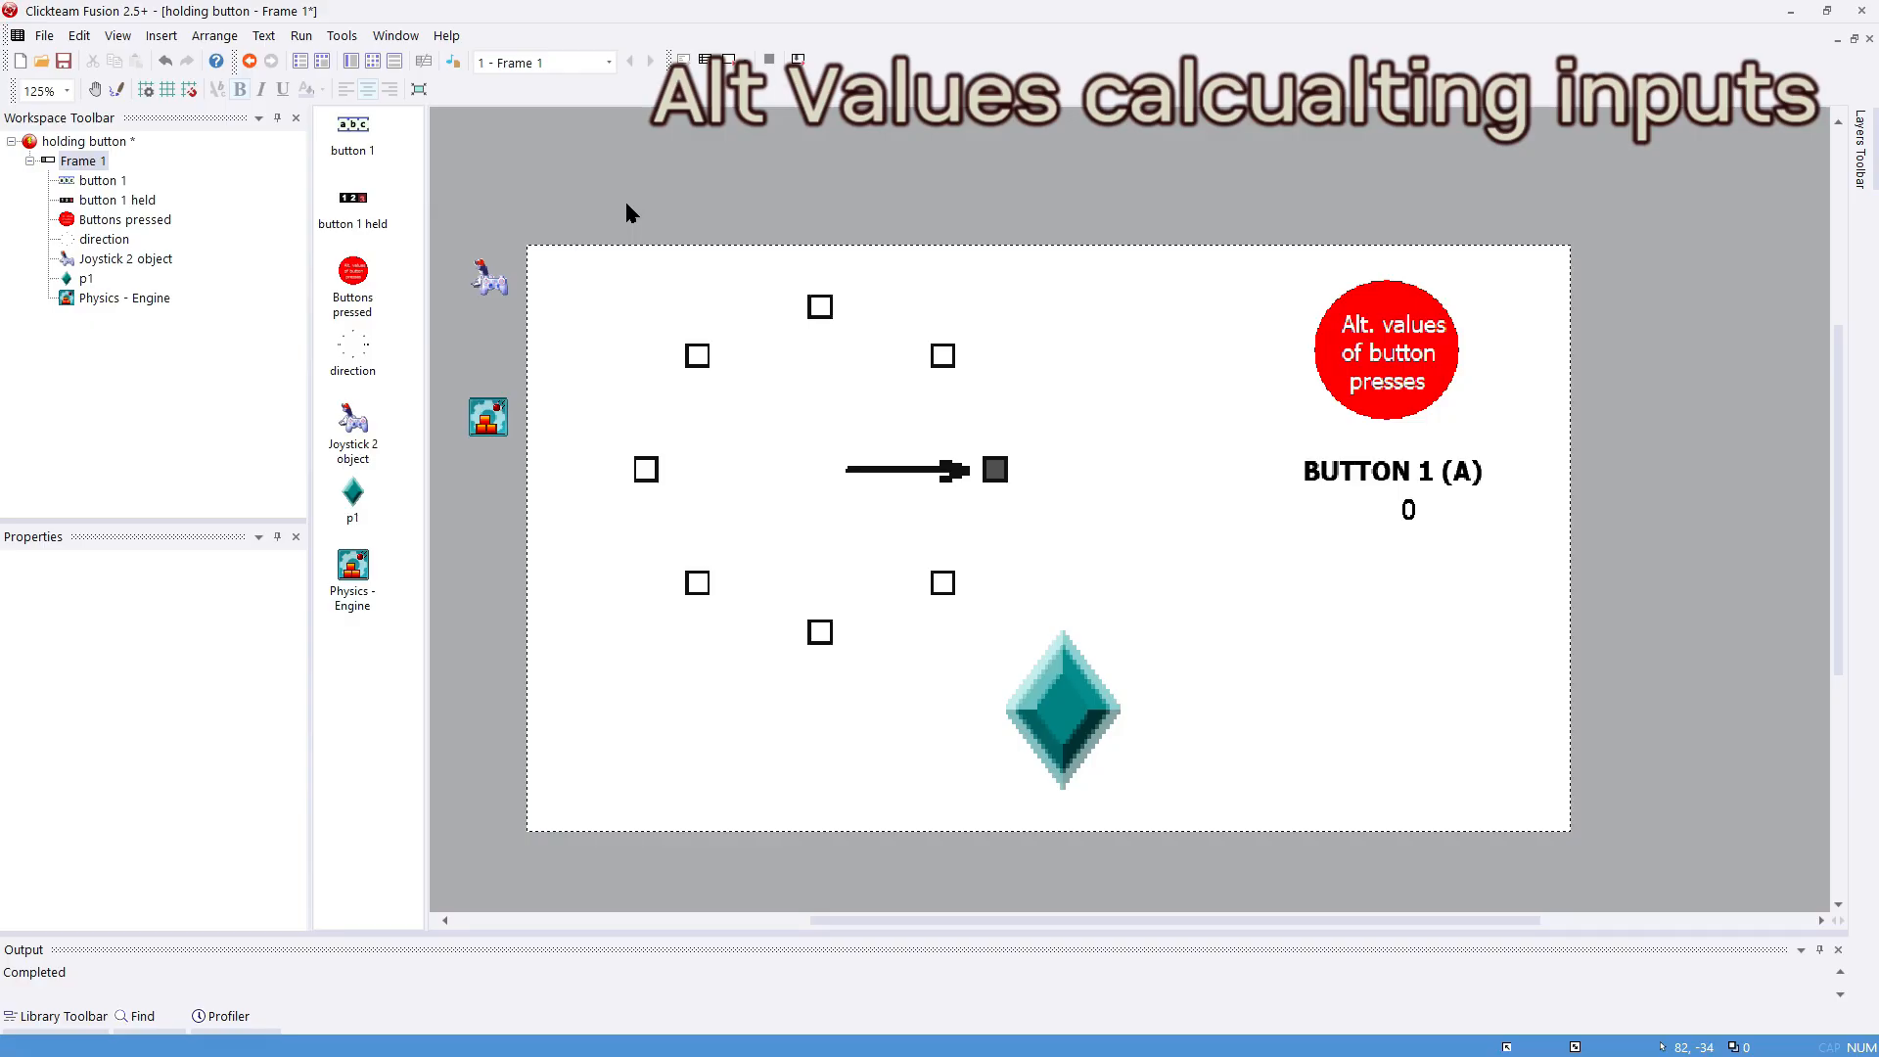
Step: View the Buttons pressed object's alterable values, and add a Joystick 2 condition that repeats while button 1 on joystick 1 is pressed
left_click(1329, 367)
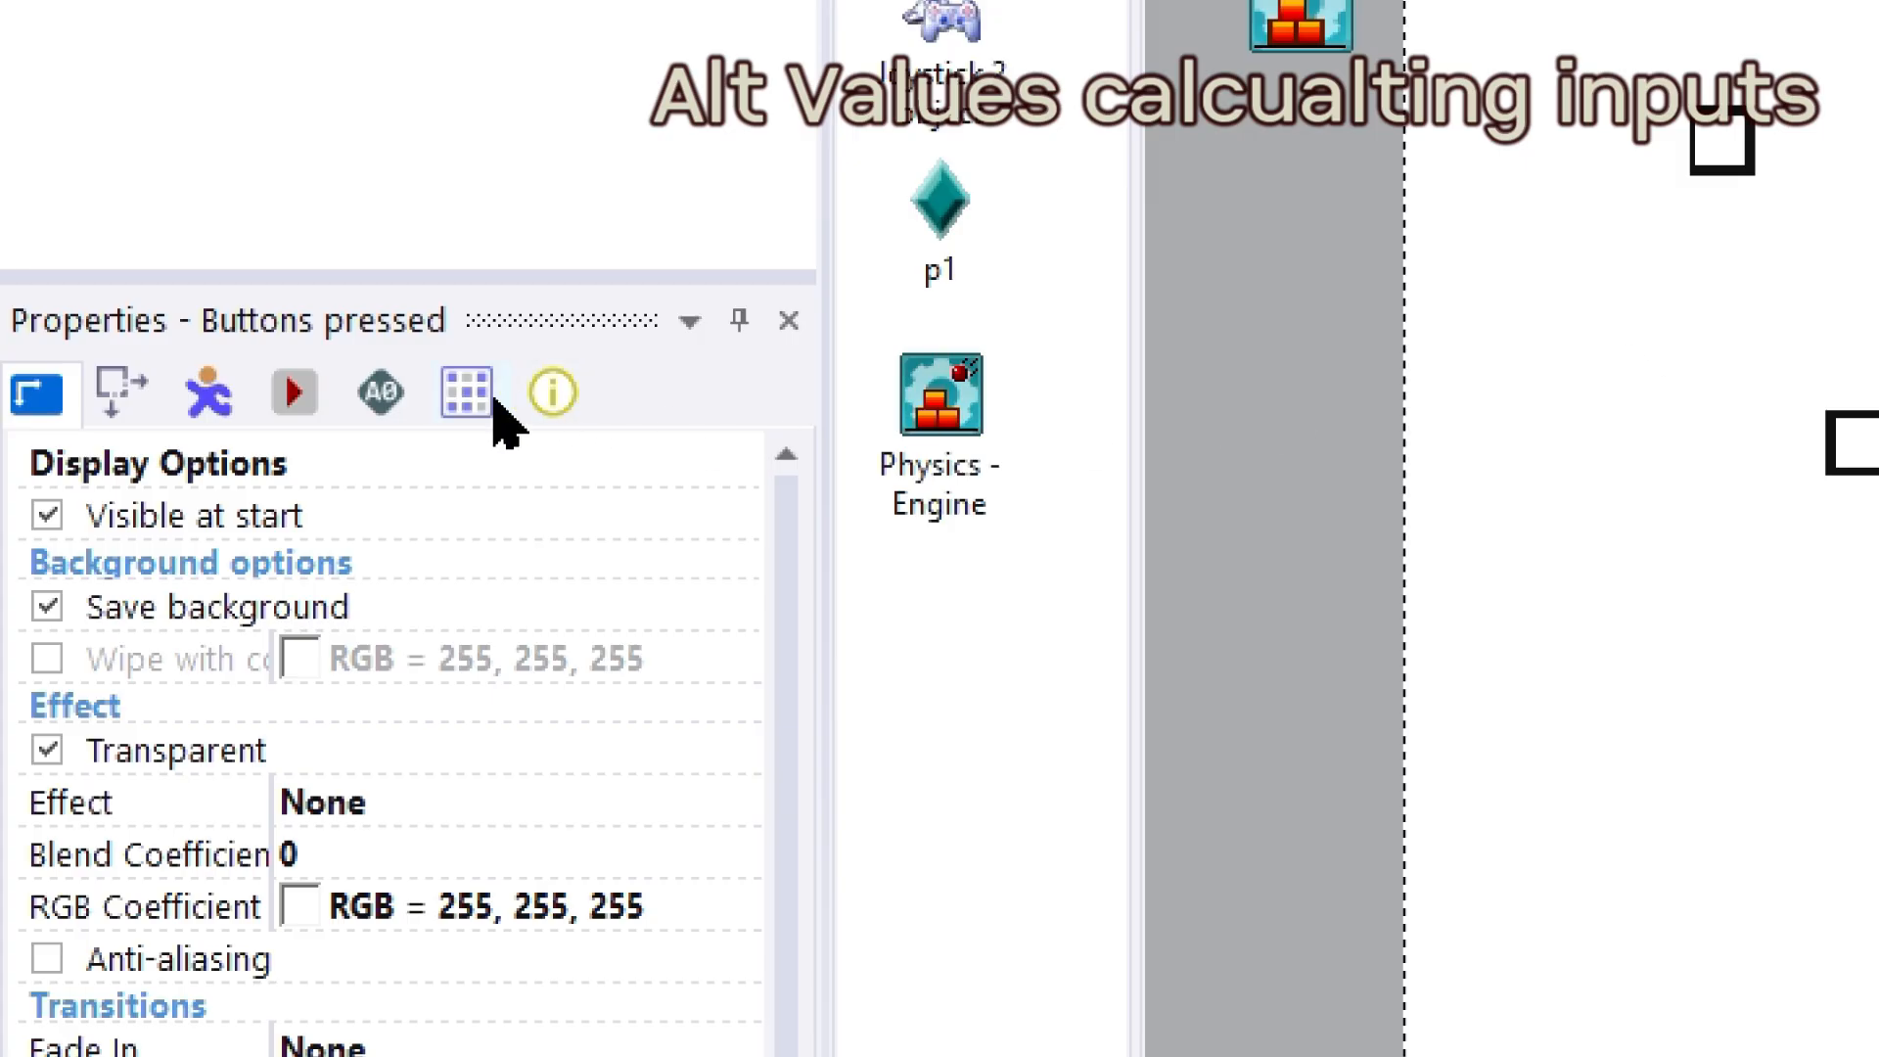
left_click(381, 394)
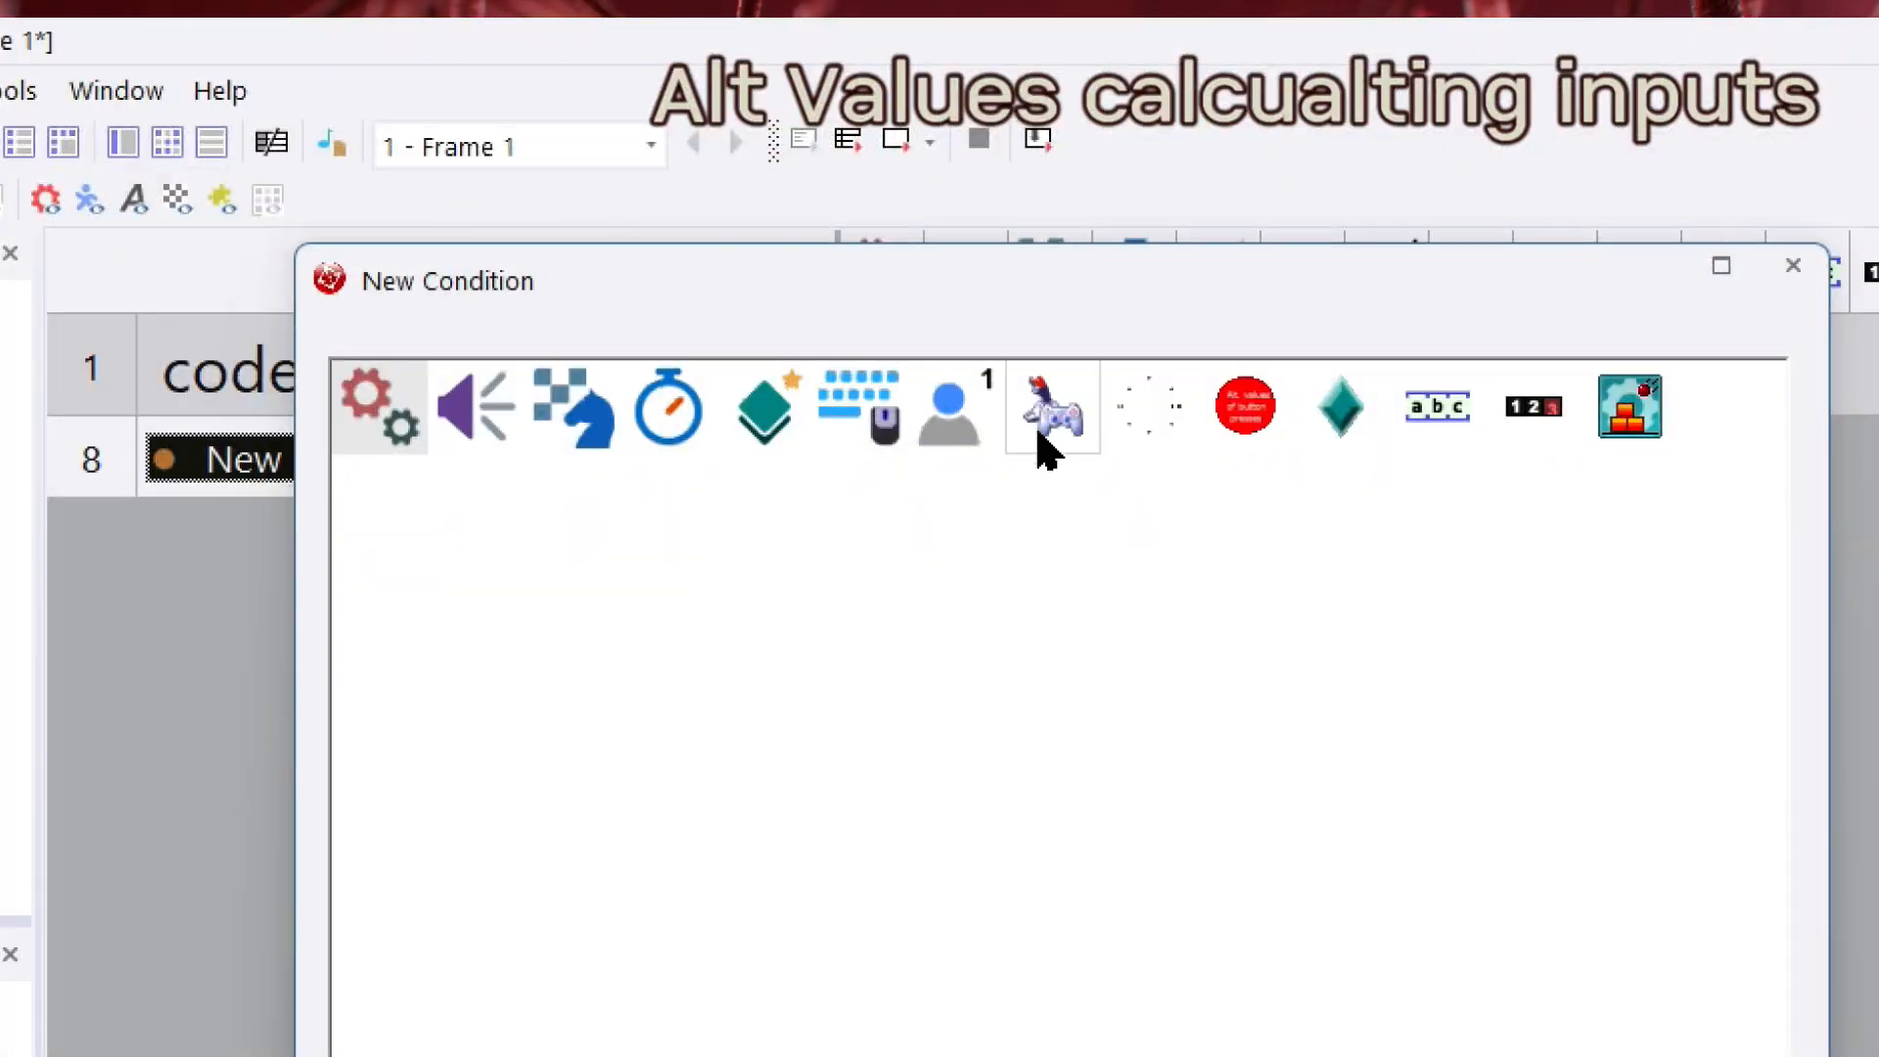
left_click(1040, 430)
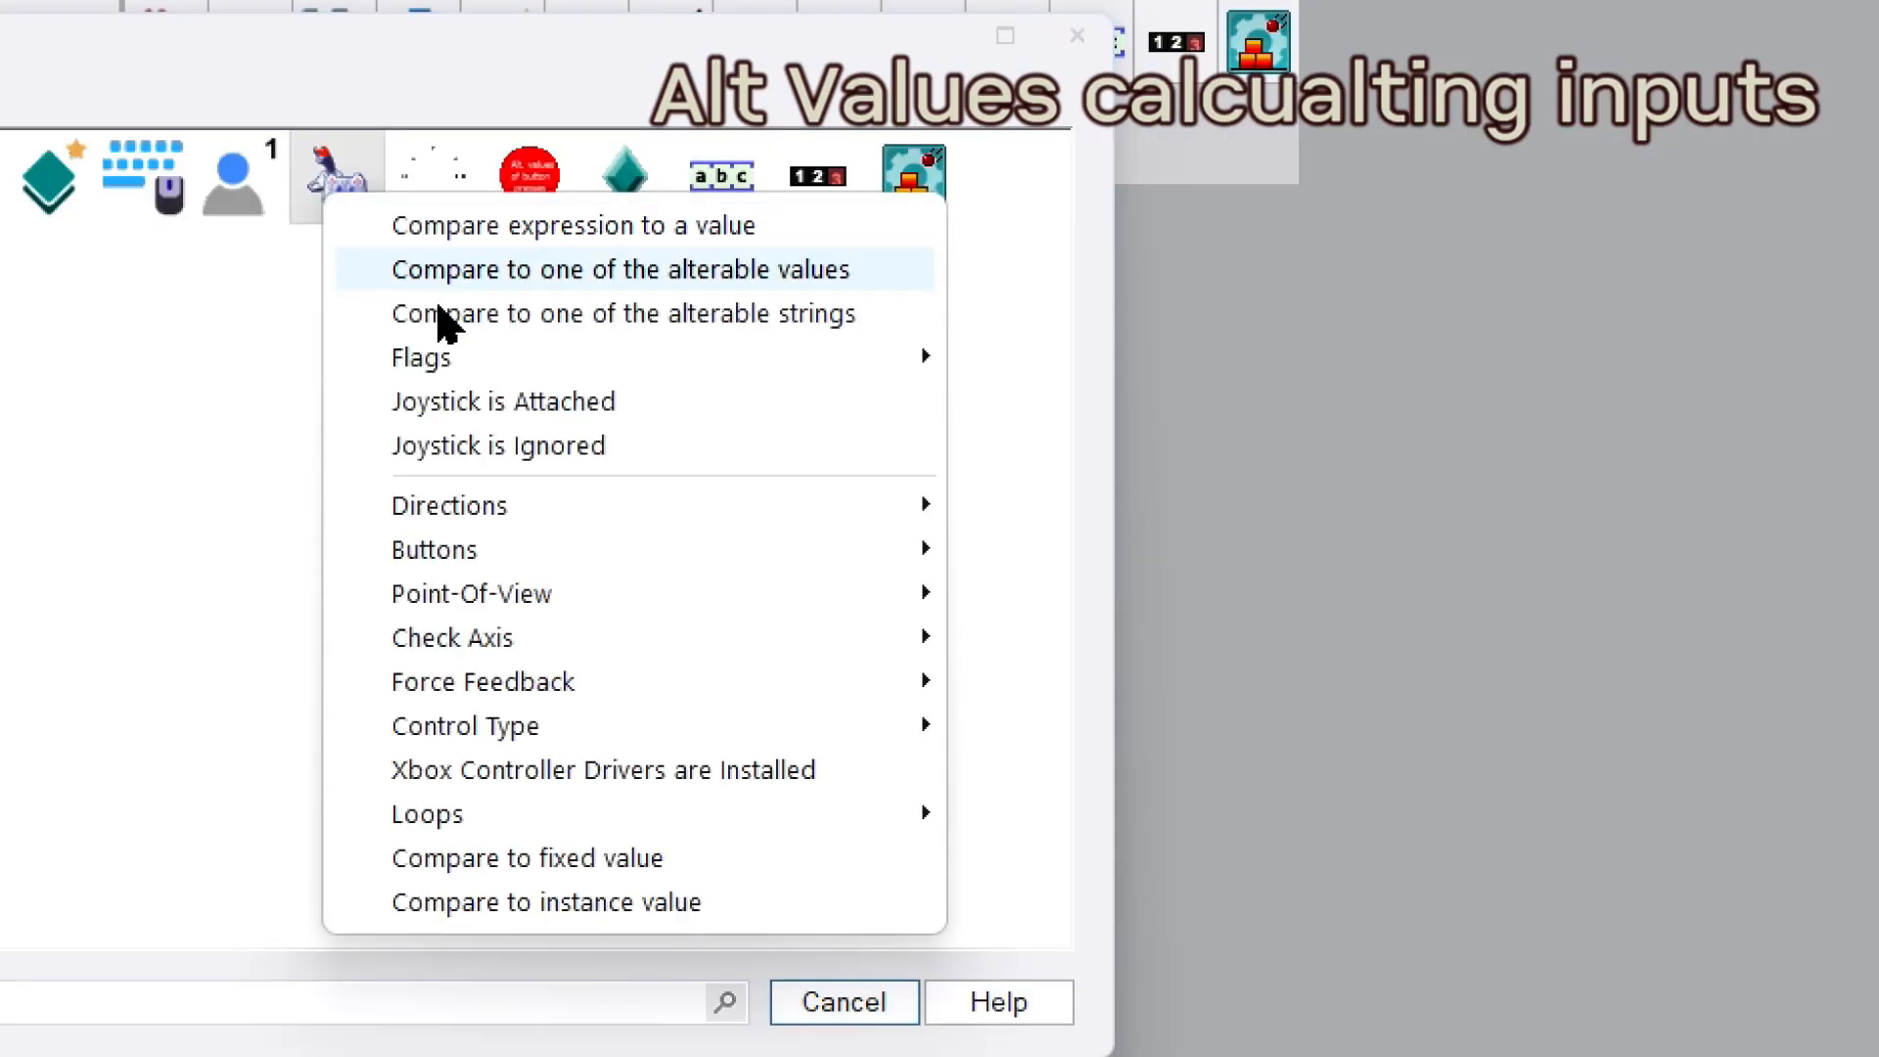
left_click(1035, 741)
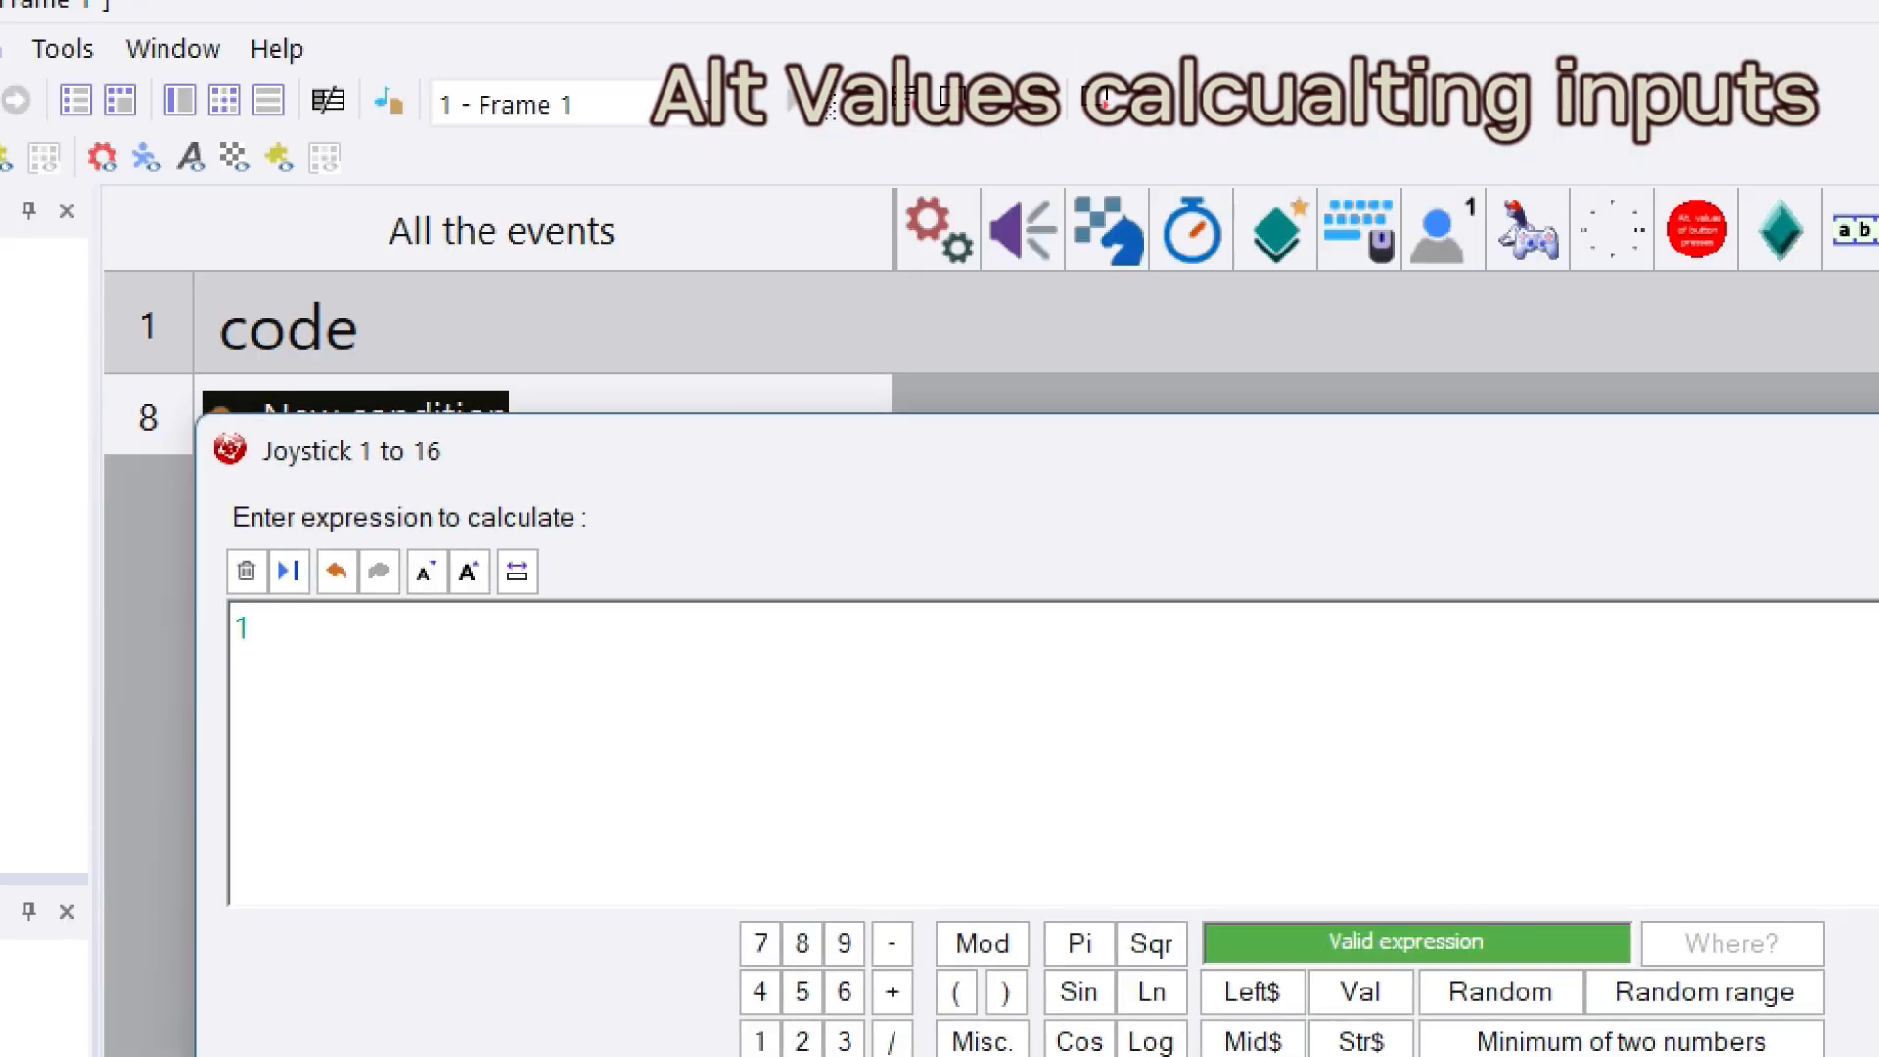
key("Return")
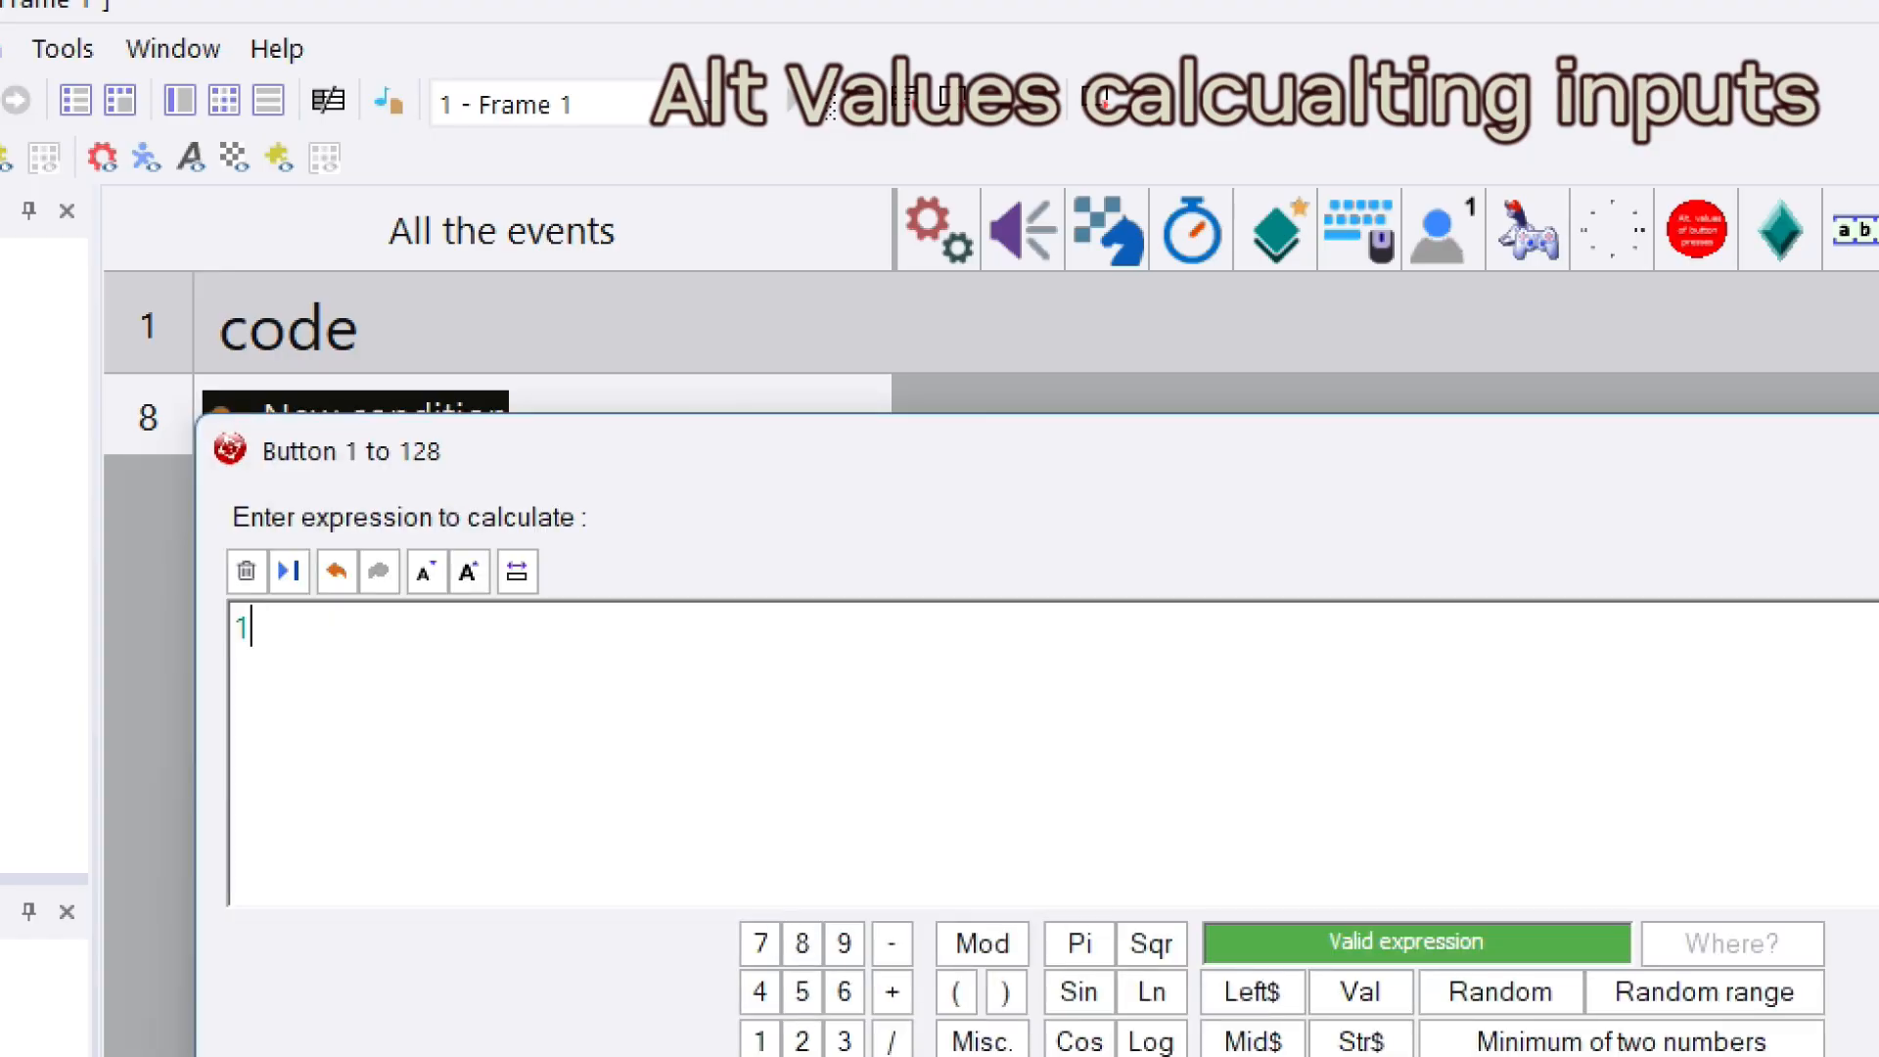
key("Return")
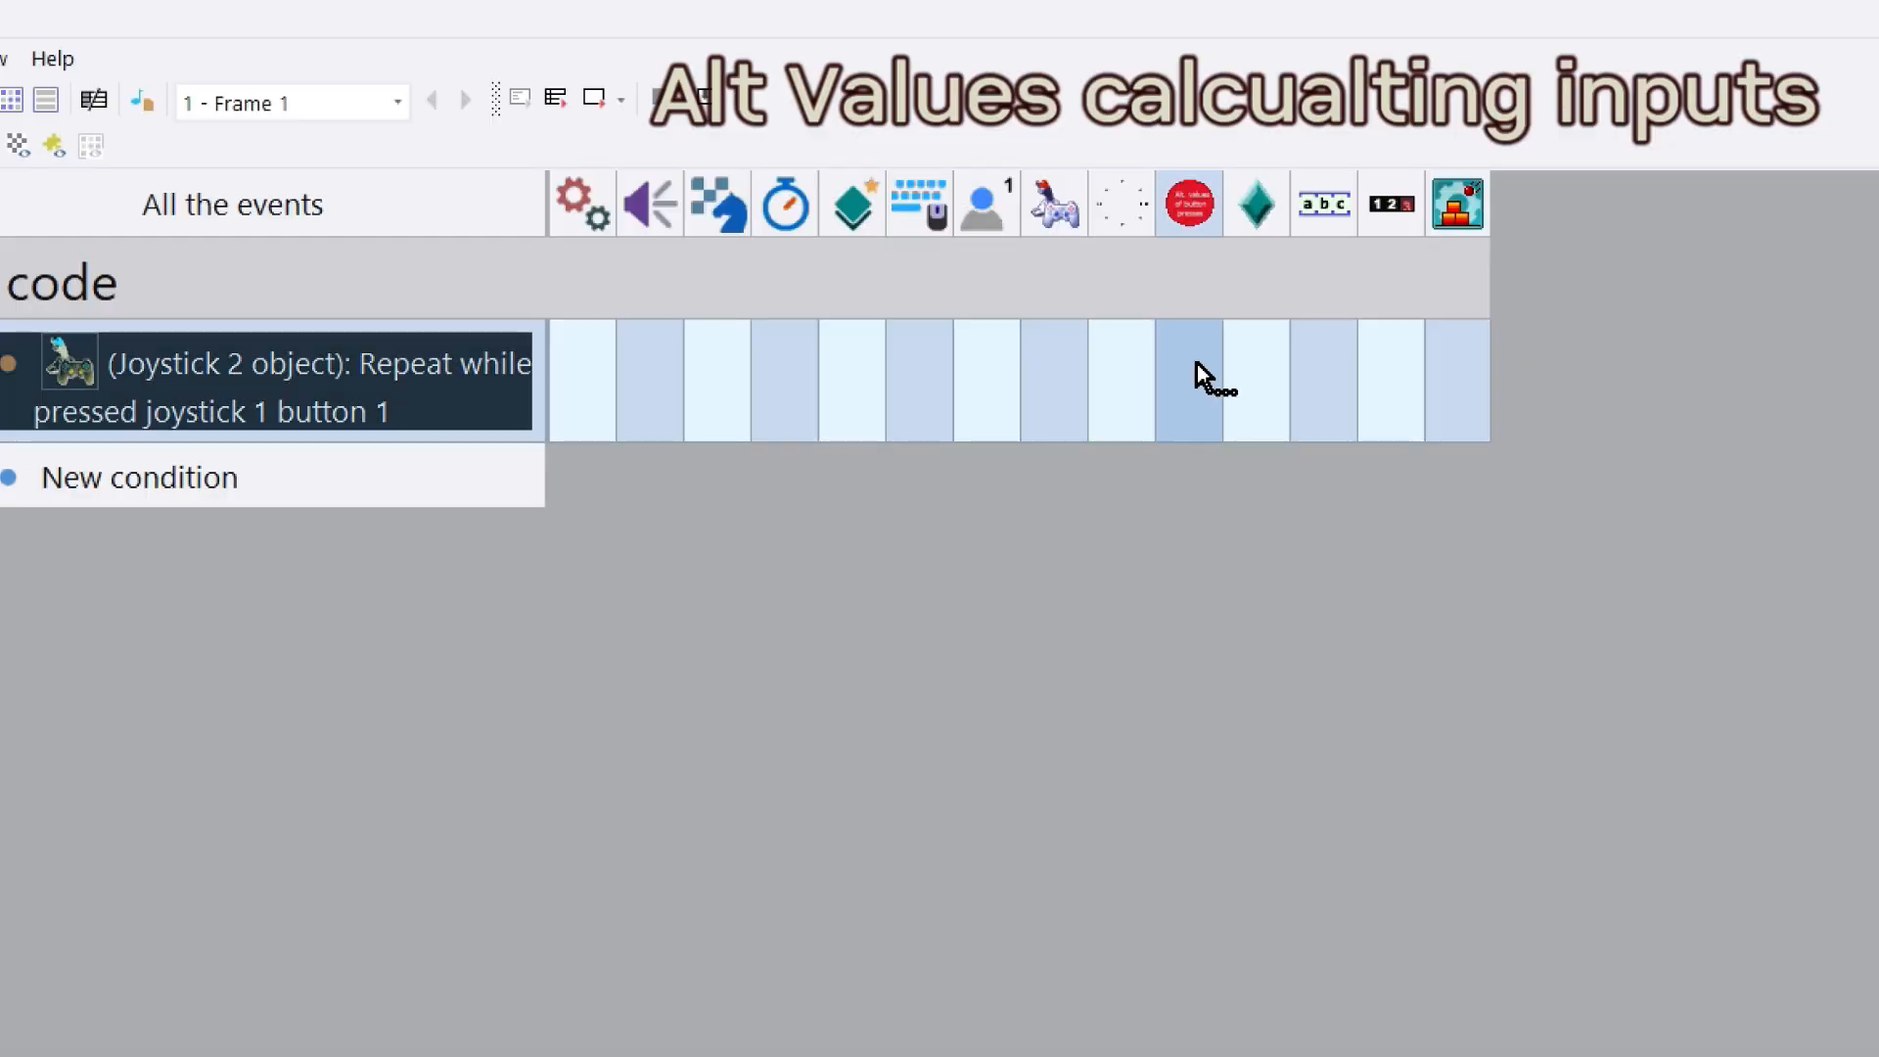
Step: Give the joystick event an action that adds 1 to the Buttons pressed object's alterable value Button A pressed
right_click(1195, 362)
mouse_move(1405, 676)
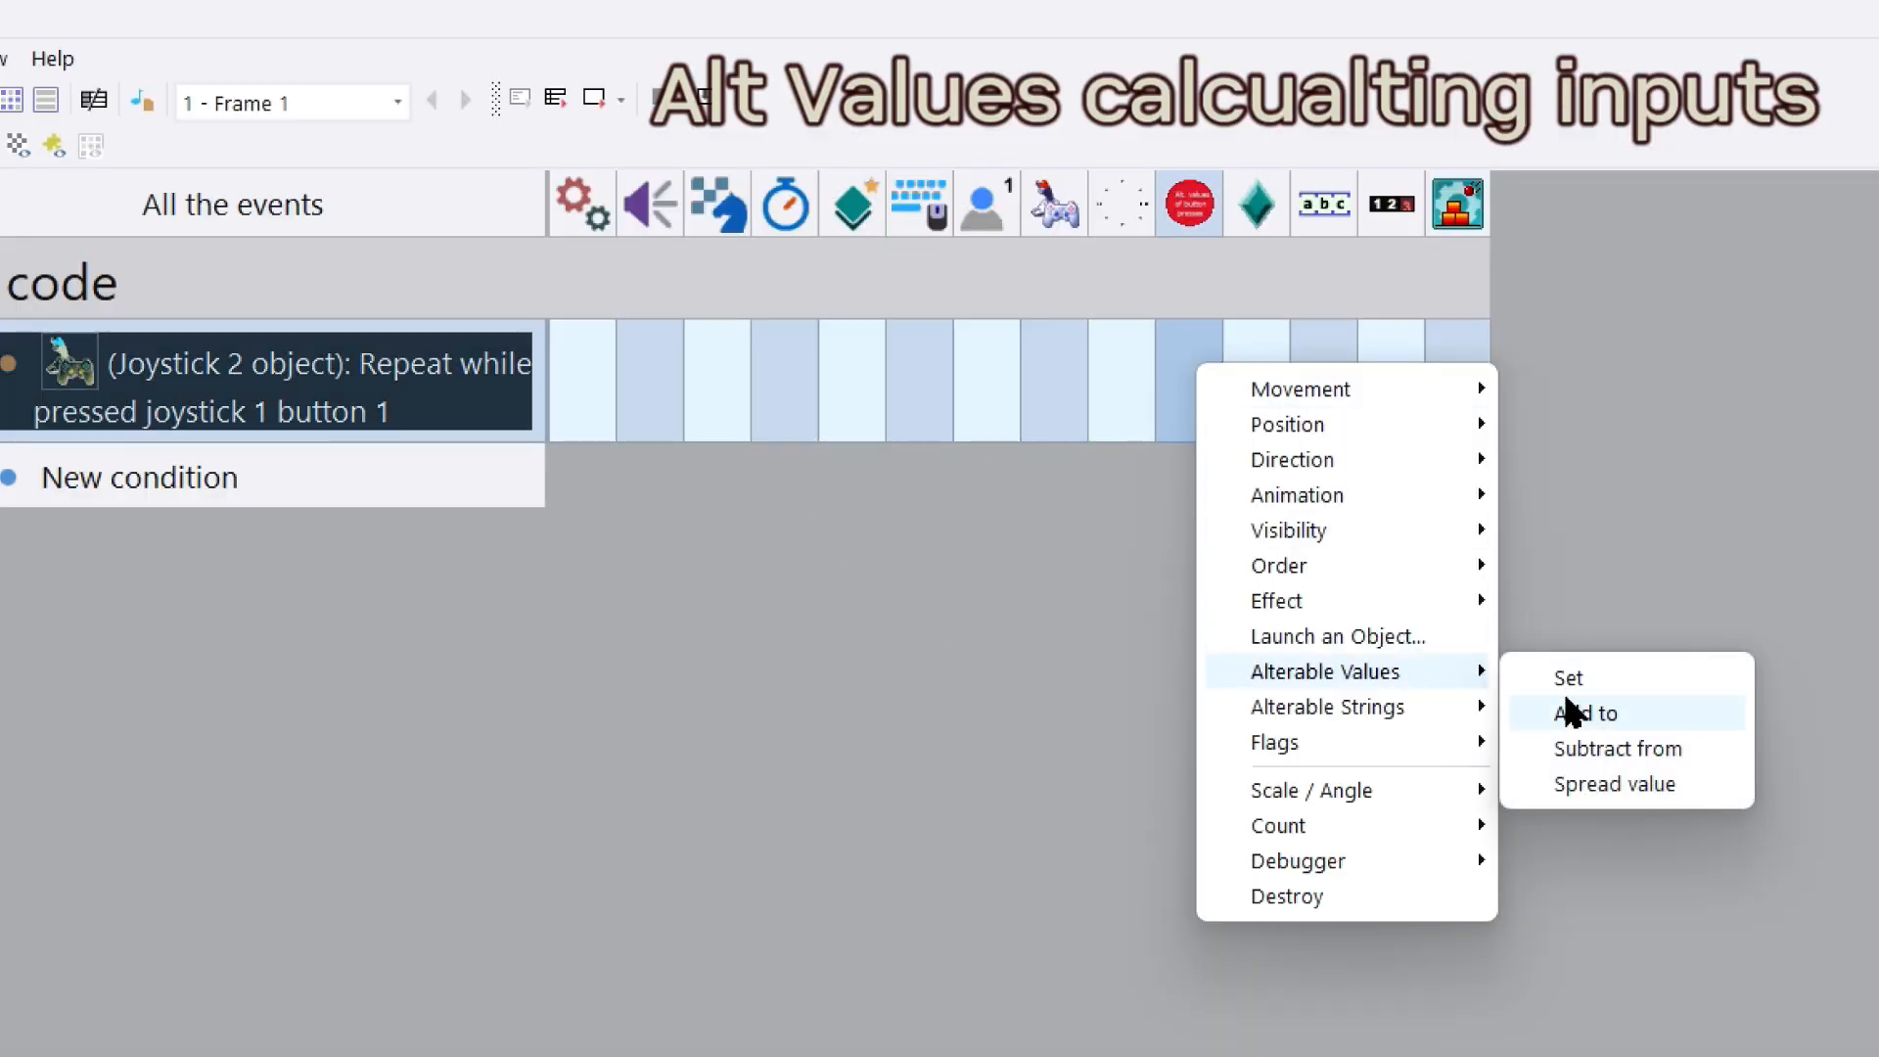
left_click(1566, 710)
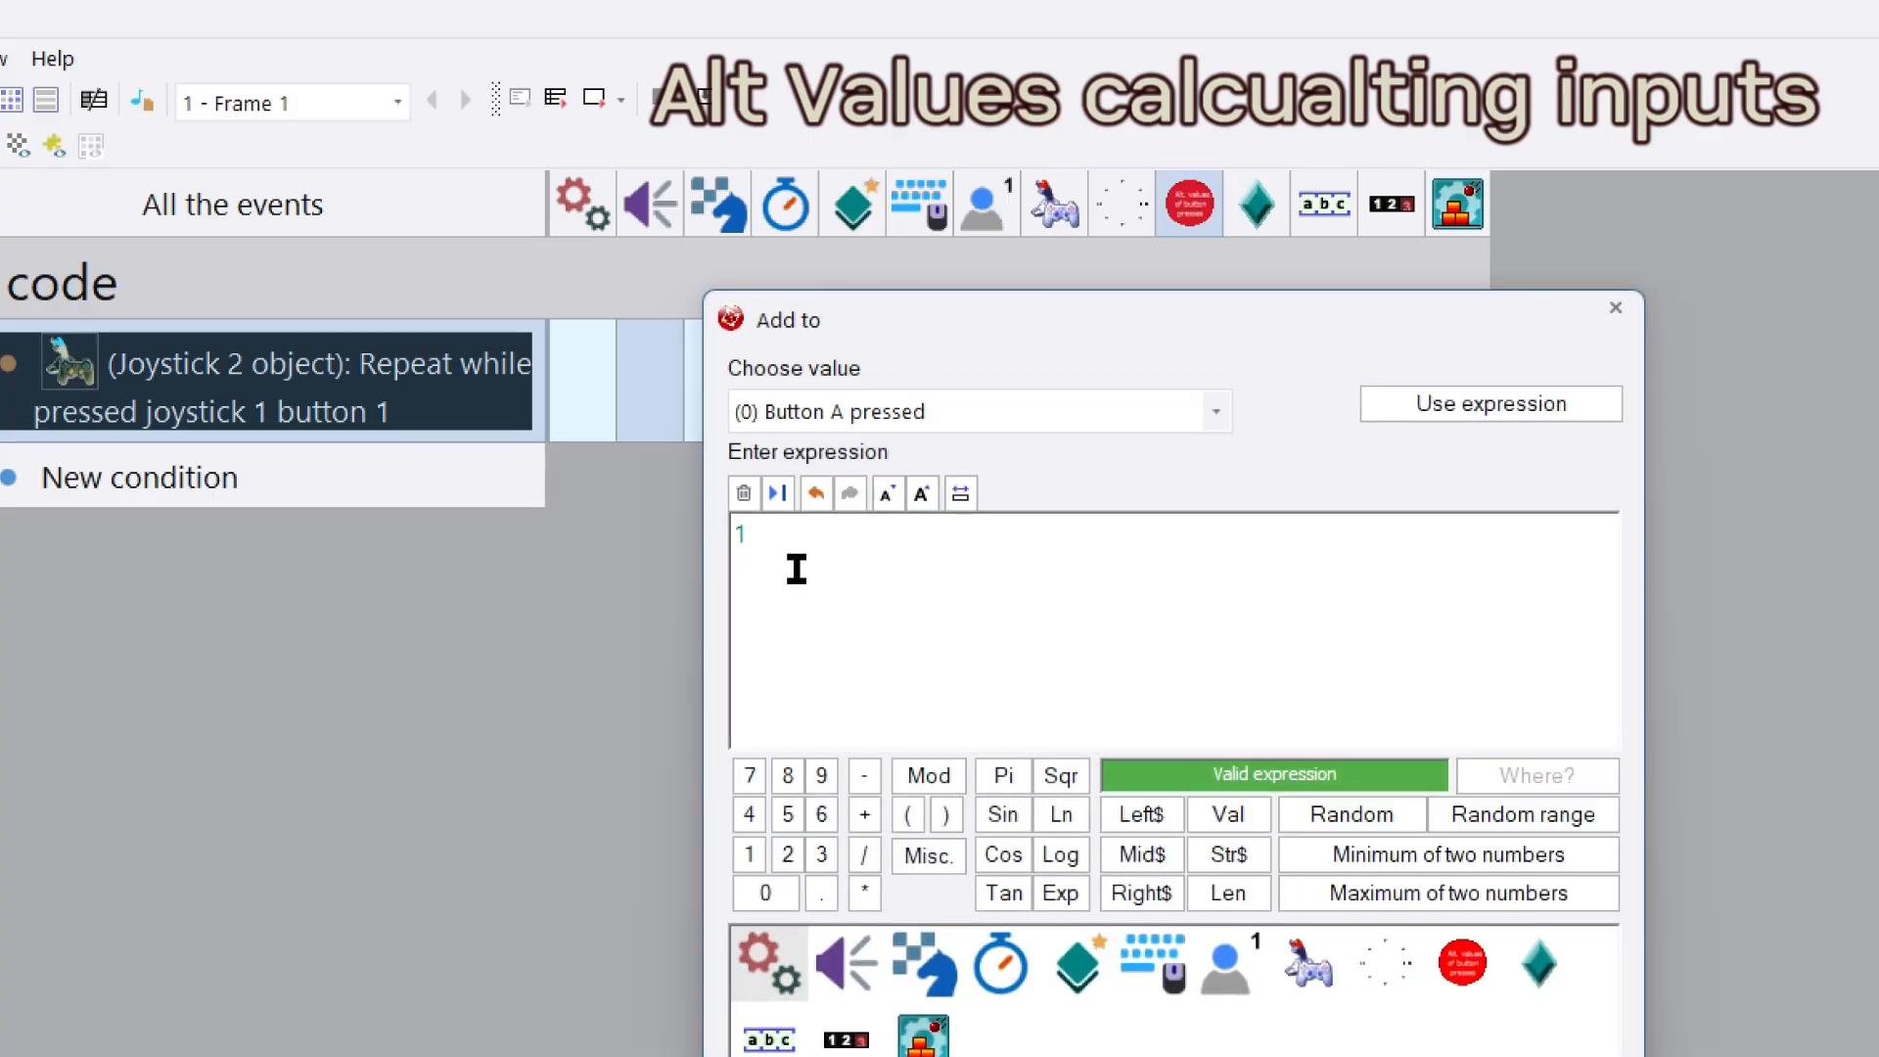
key("Return")
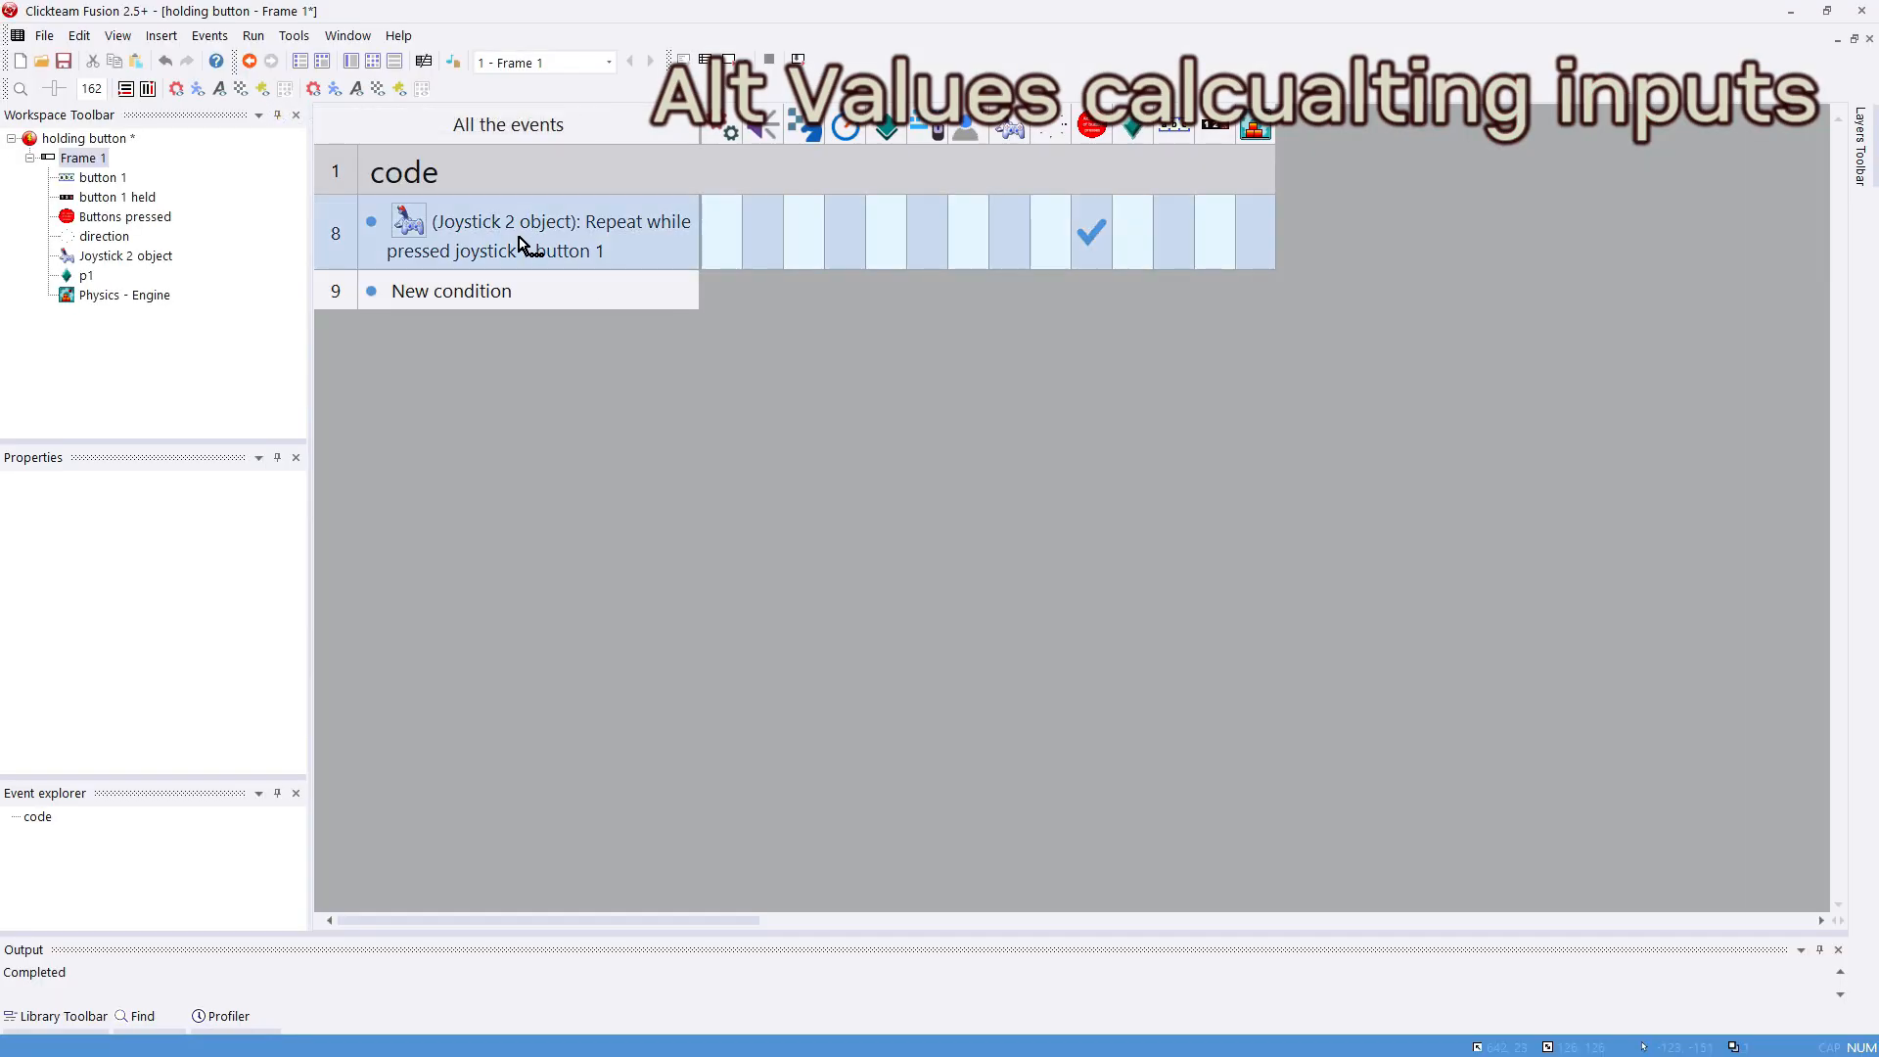
Step: Copy the Repeat while pressed joystick 1 button 1 condition into a new event and negate it
left_click_drag(545, 241, 489, 294)
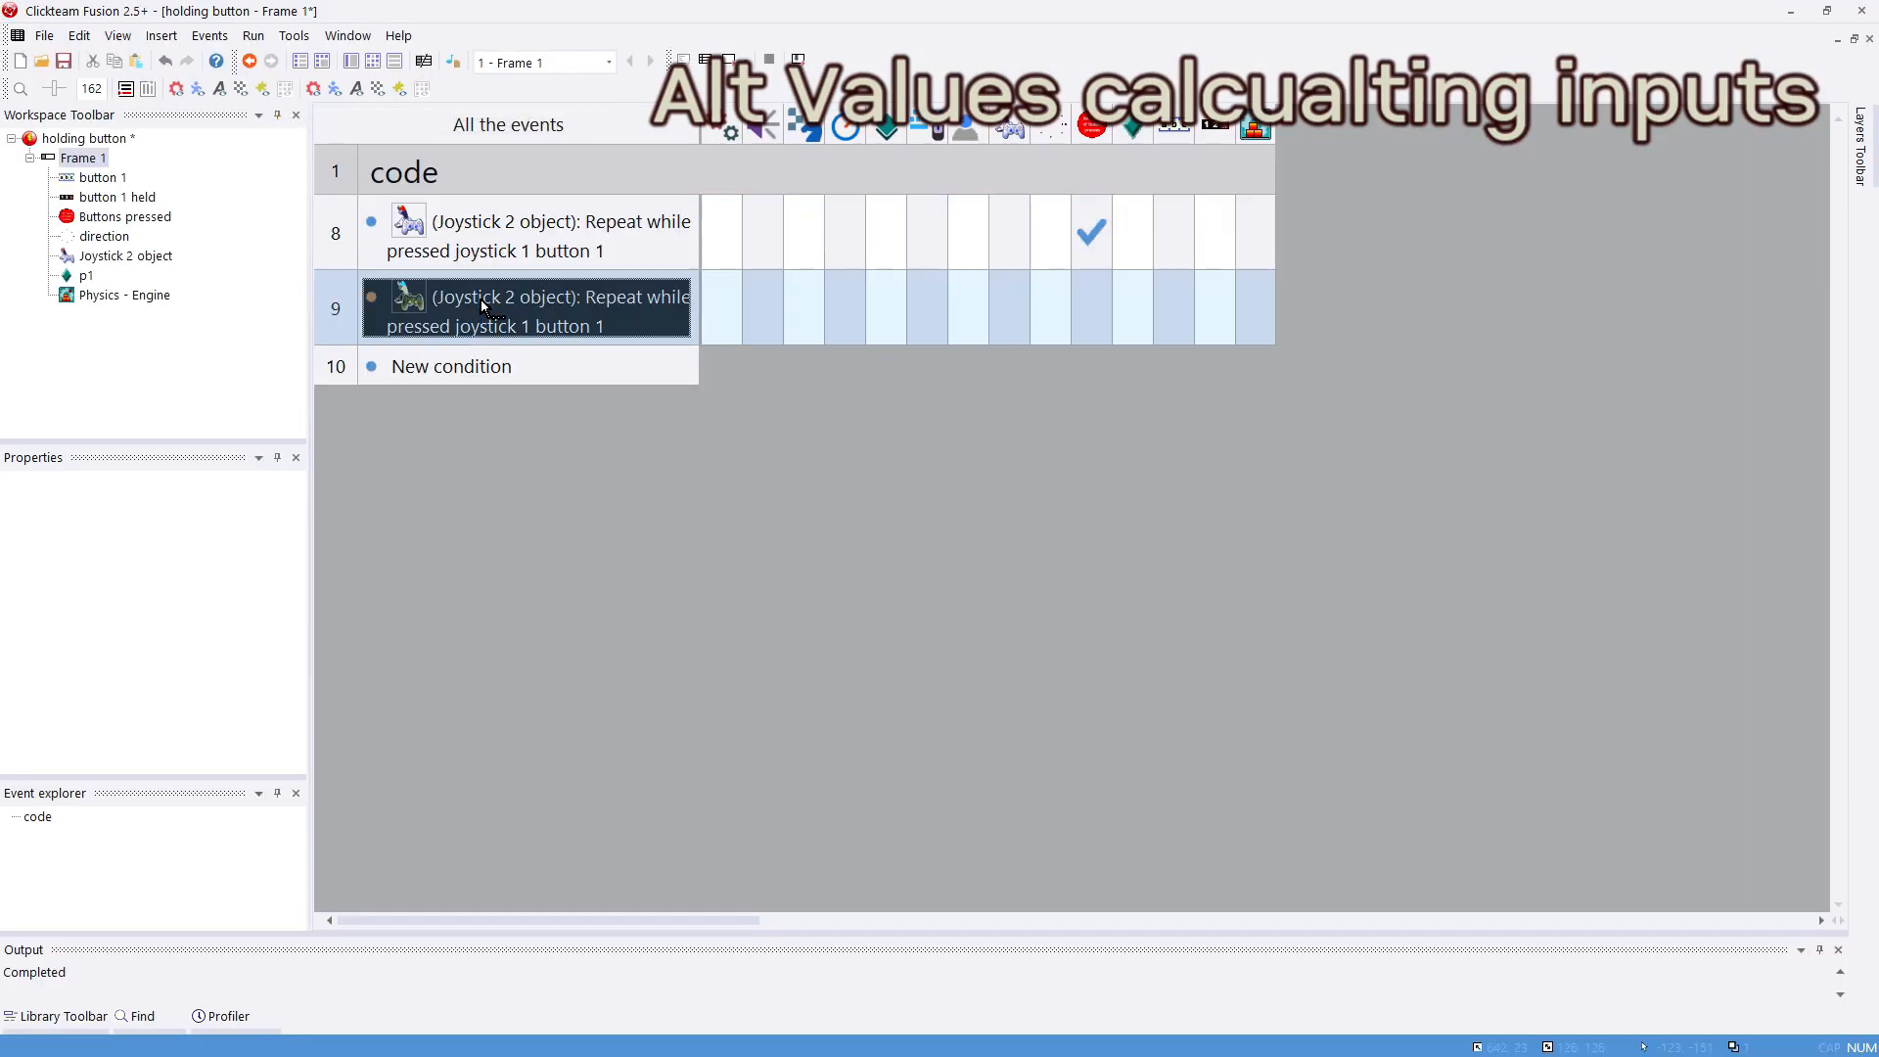
right_click(482, 305)
left_click(594, 383)
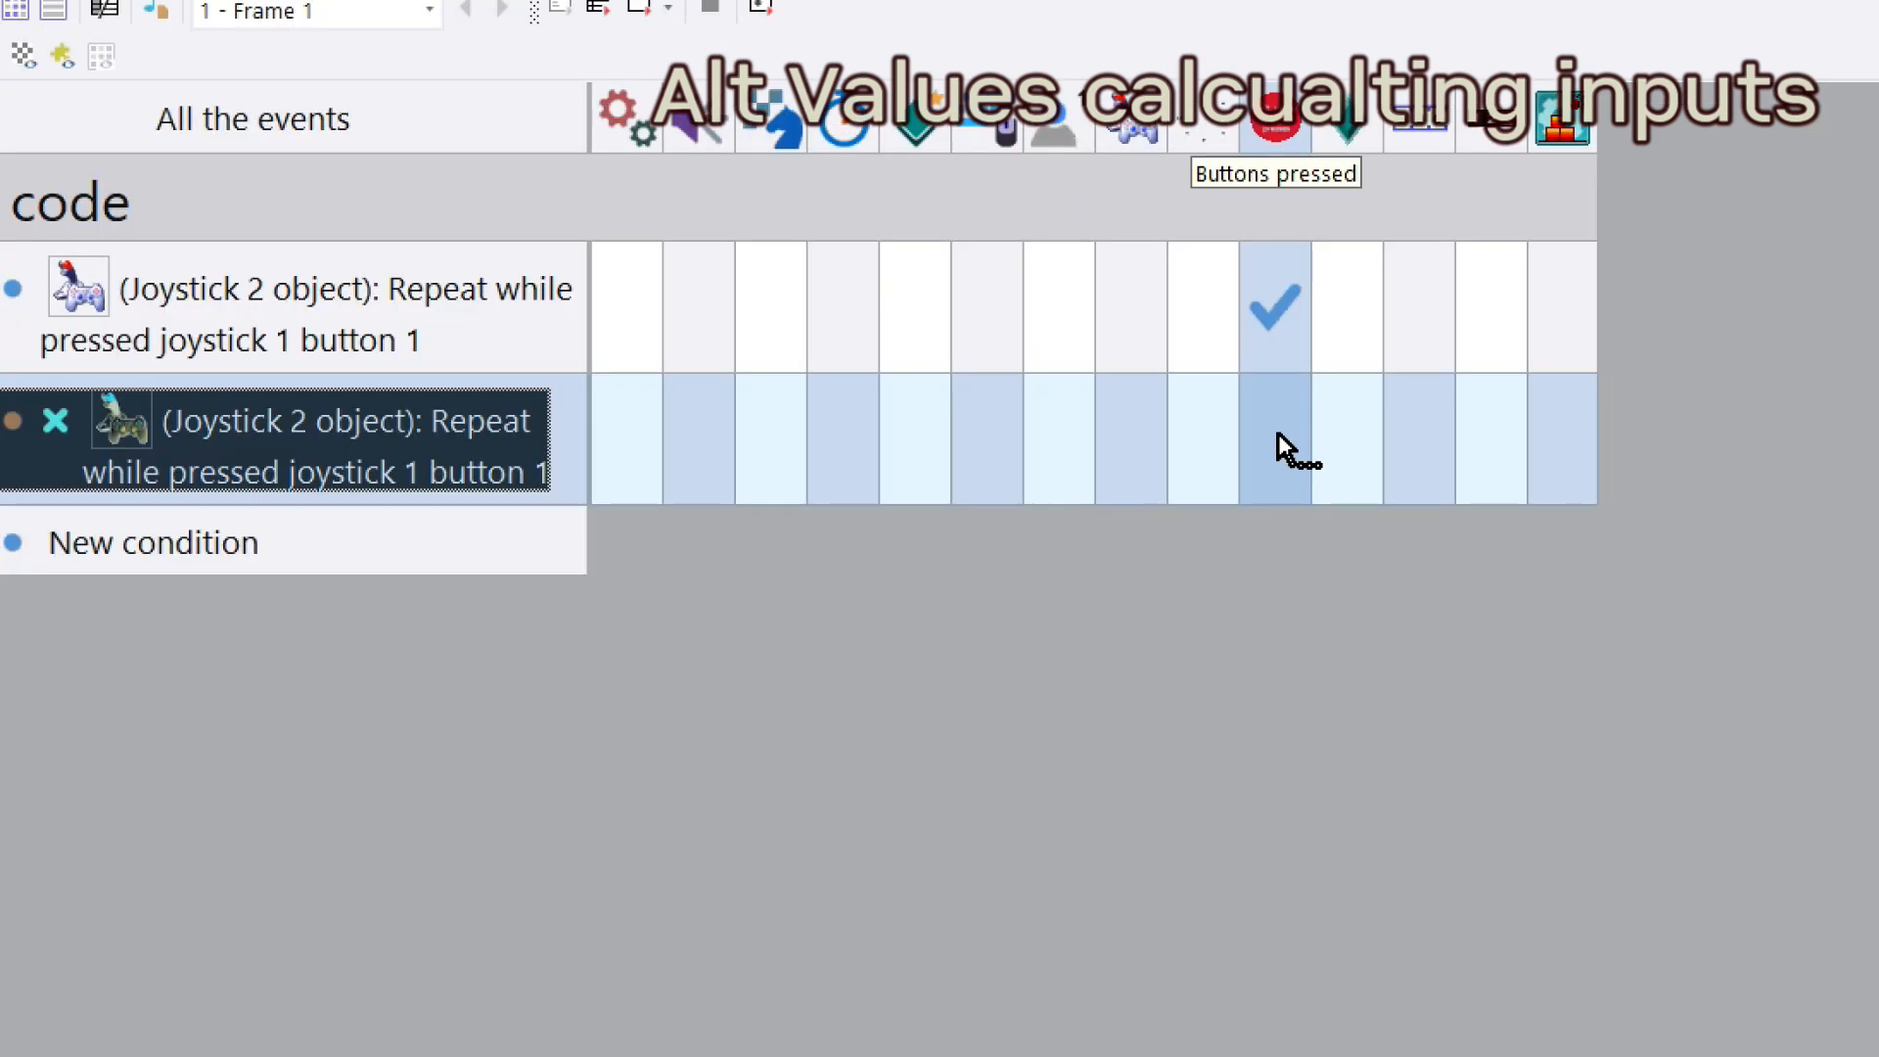
Step: In the negated event, set the Buttons pressed object's alterable value Button A pressed to 0
left_click(1092, 310)
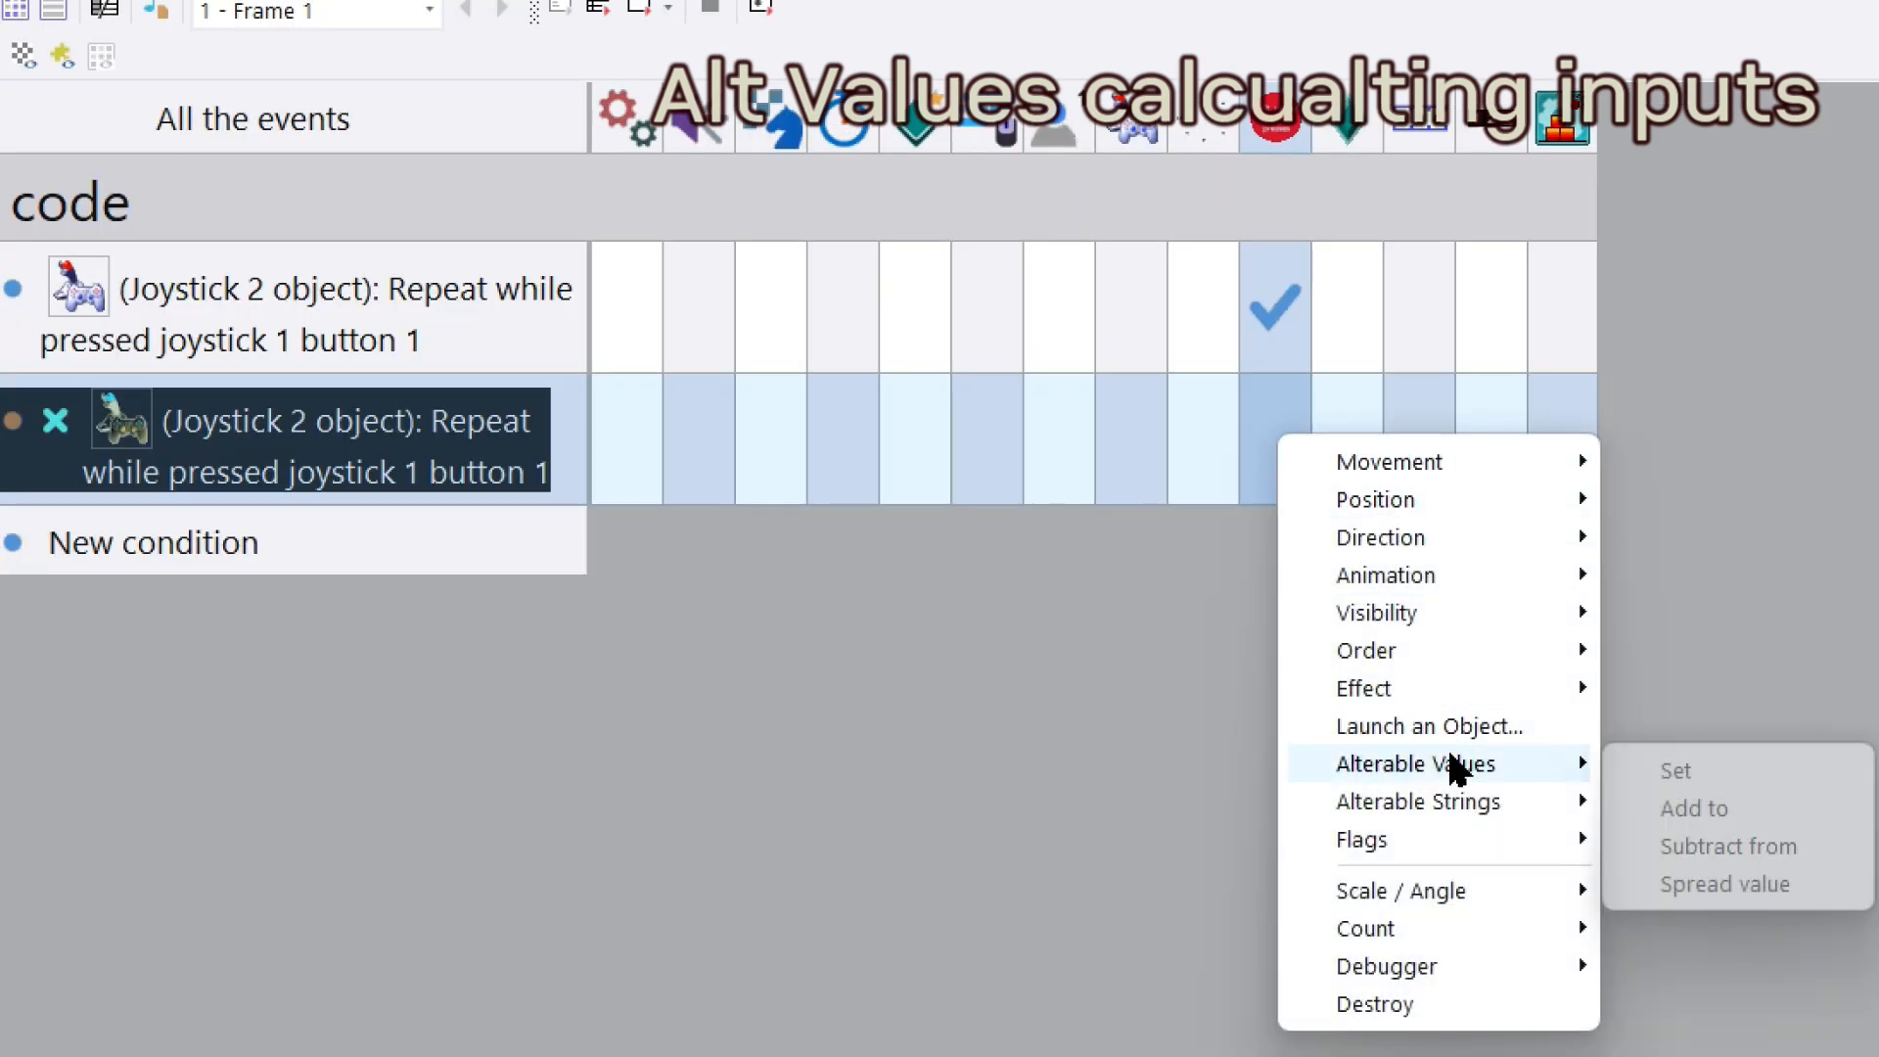
left_click(1644, 772)
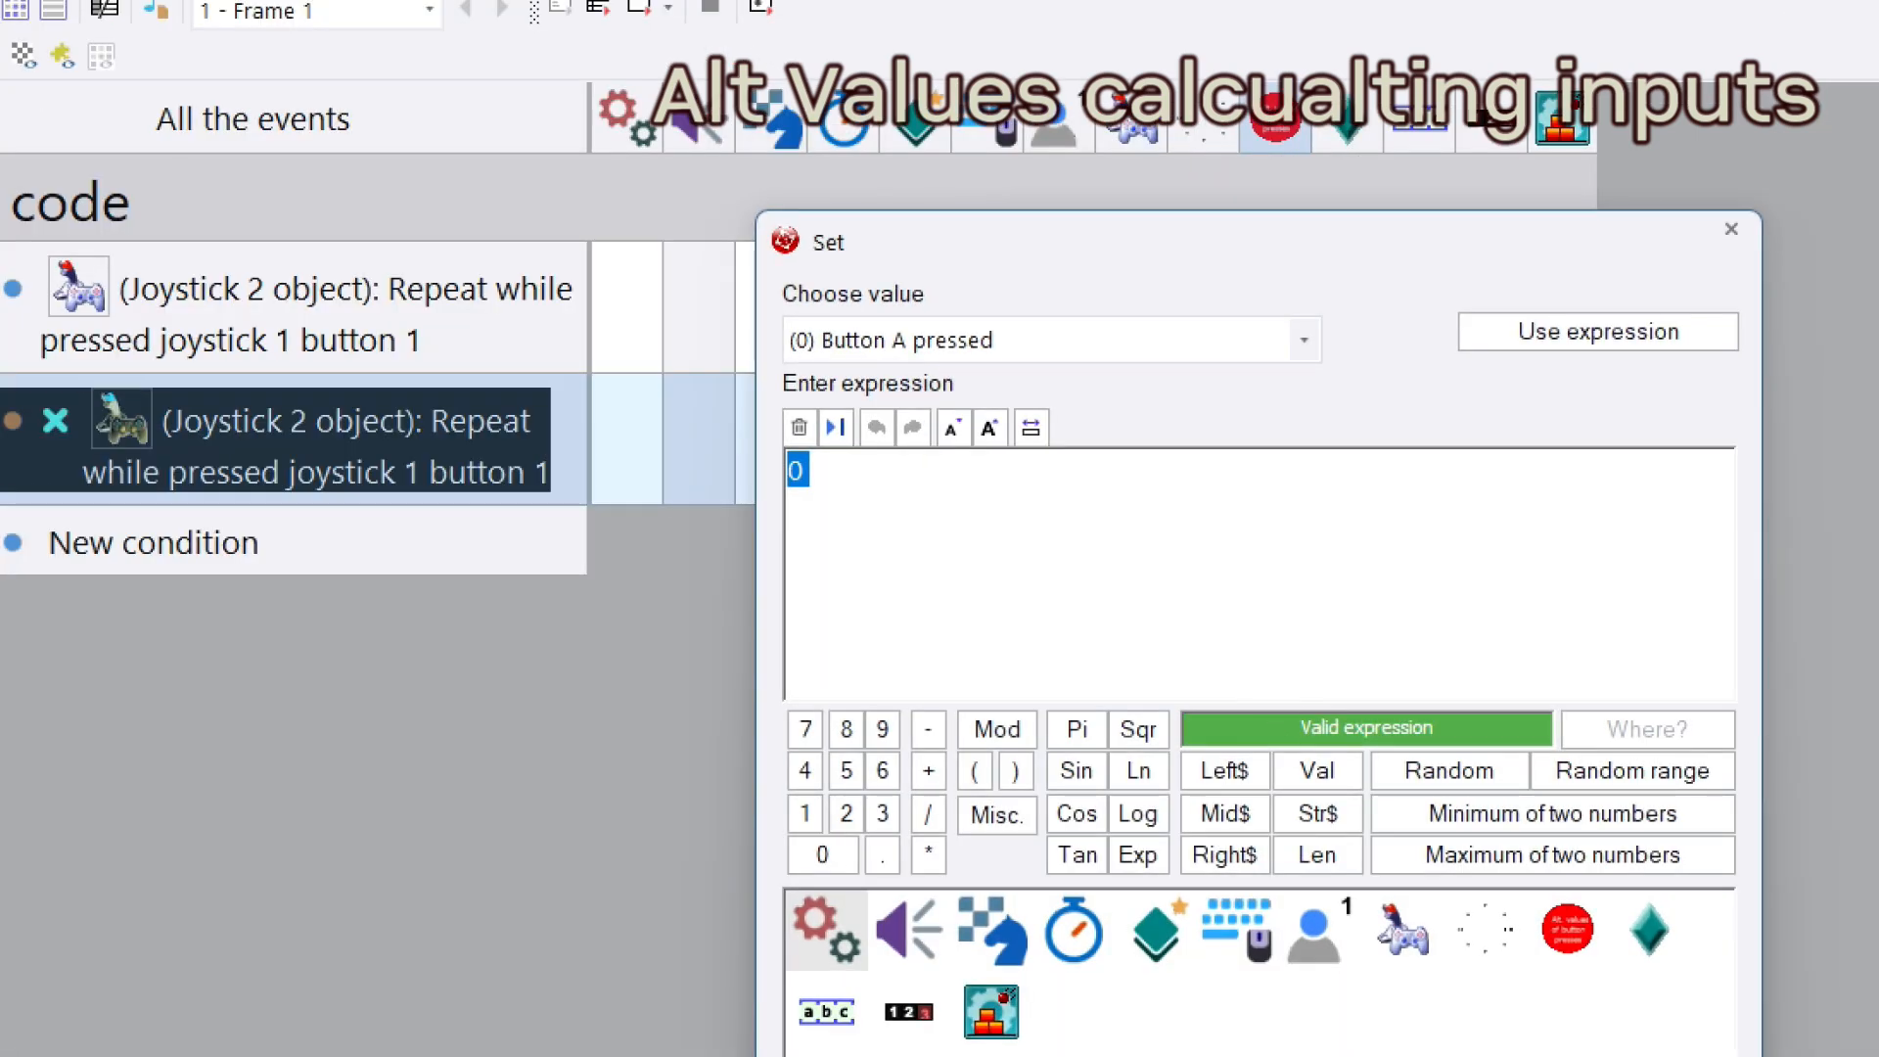
key("Return")
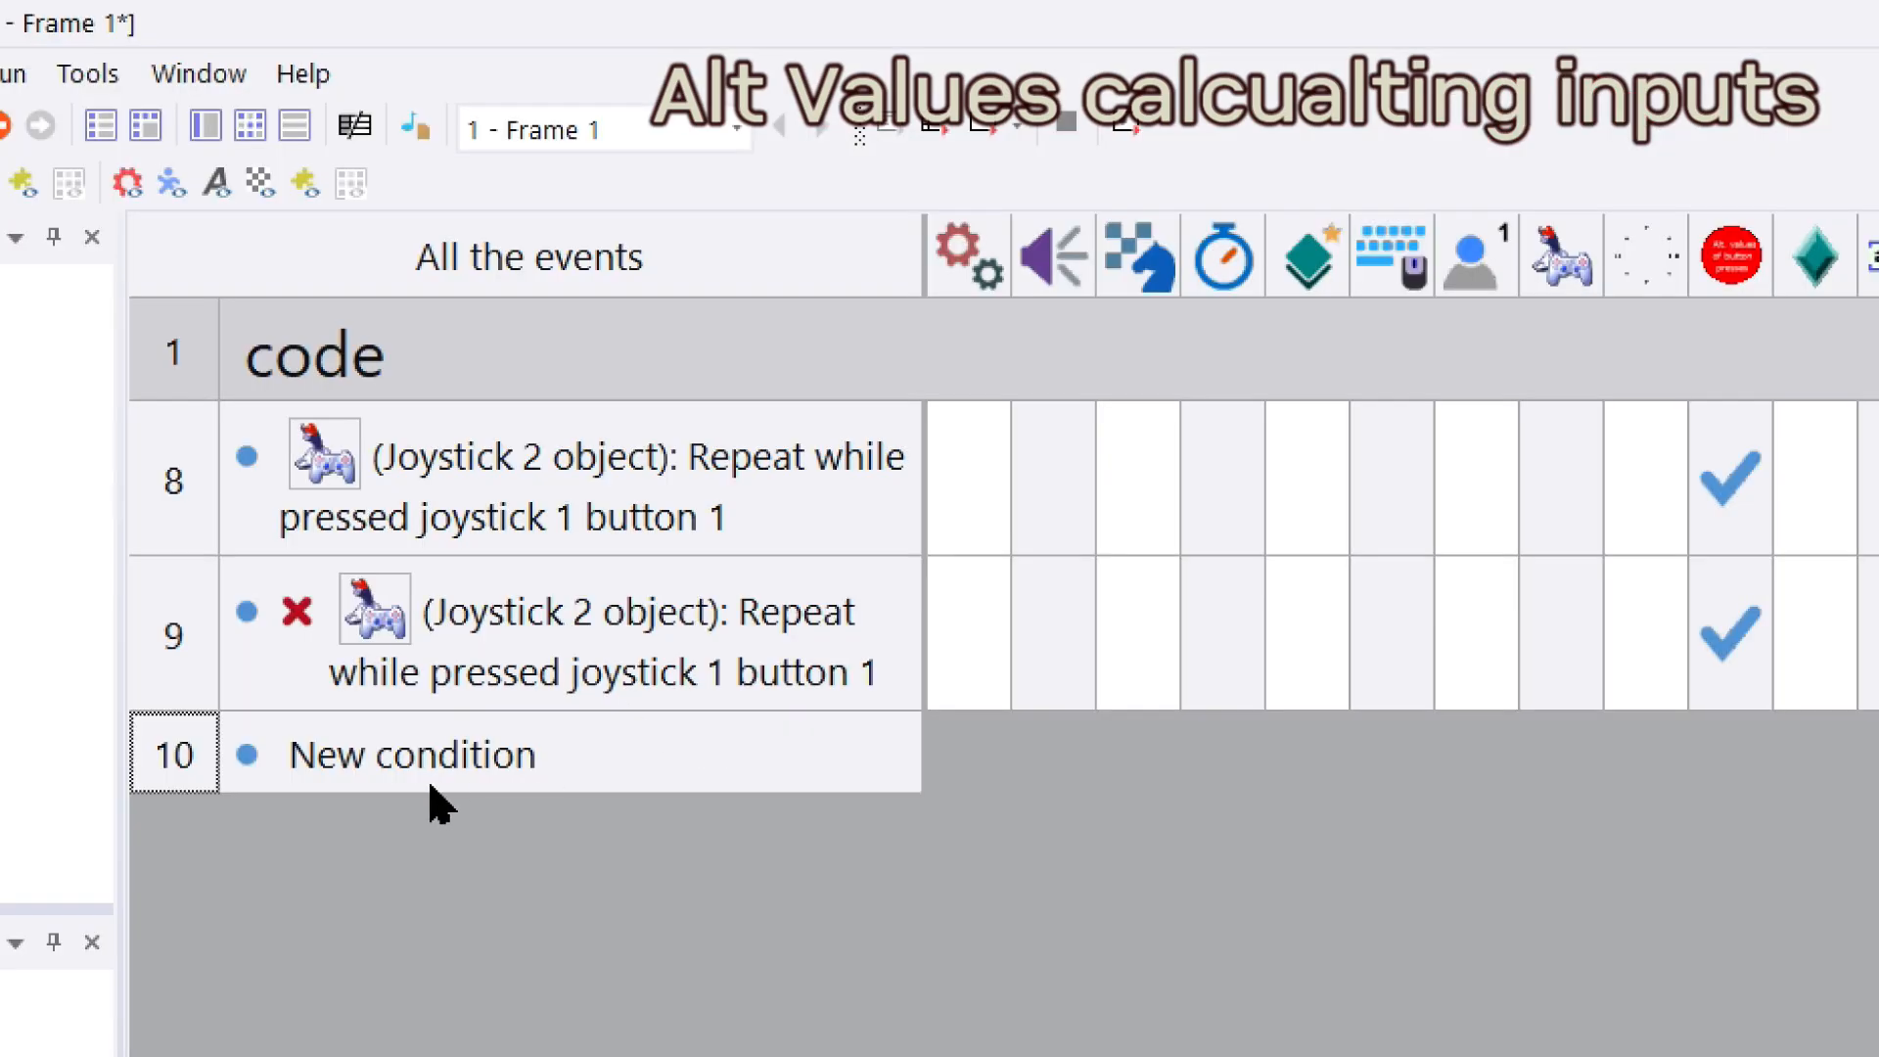
Step: Add a new event comparing the Buttons pressed object's alterable value Button A pressed as Greater than 0
left_click(439, 778)
left_click(1329, 395)
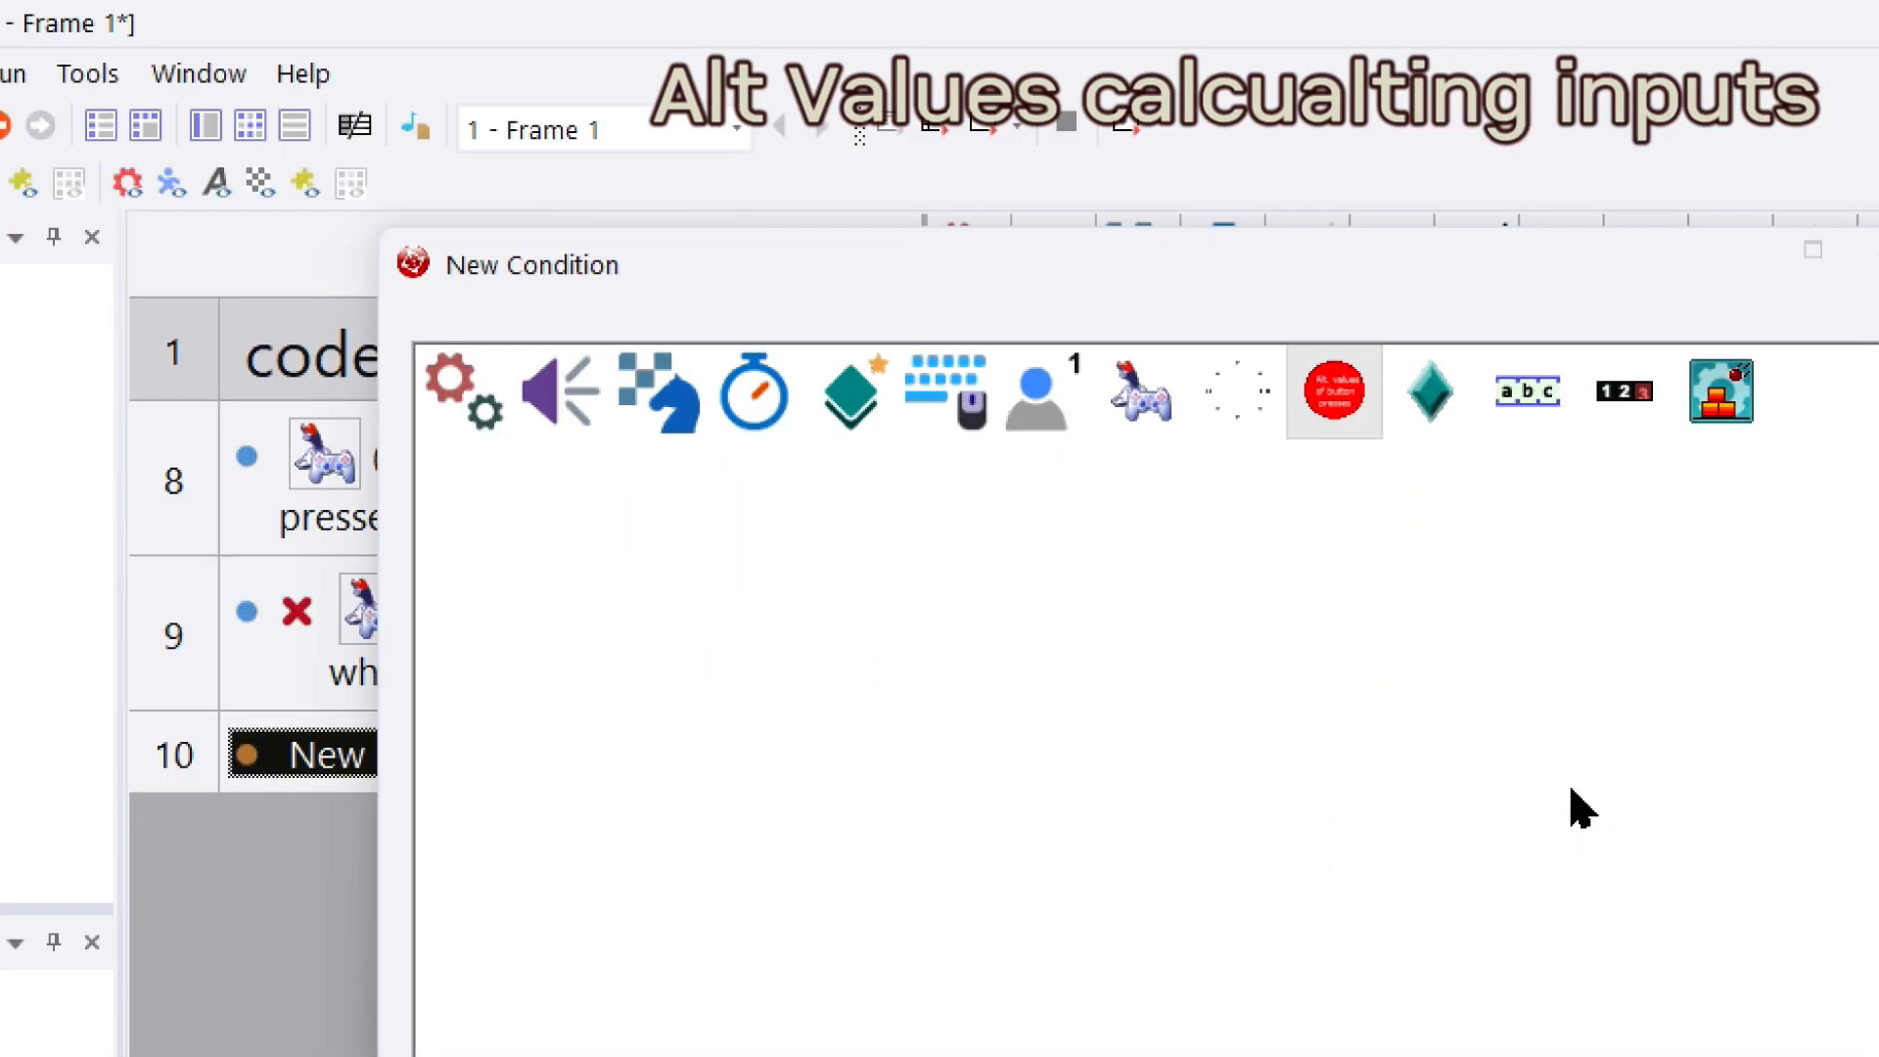
left_click(1460, 801)
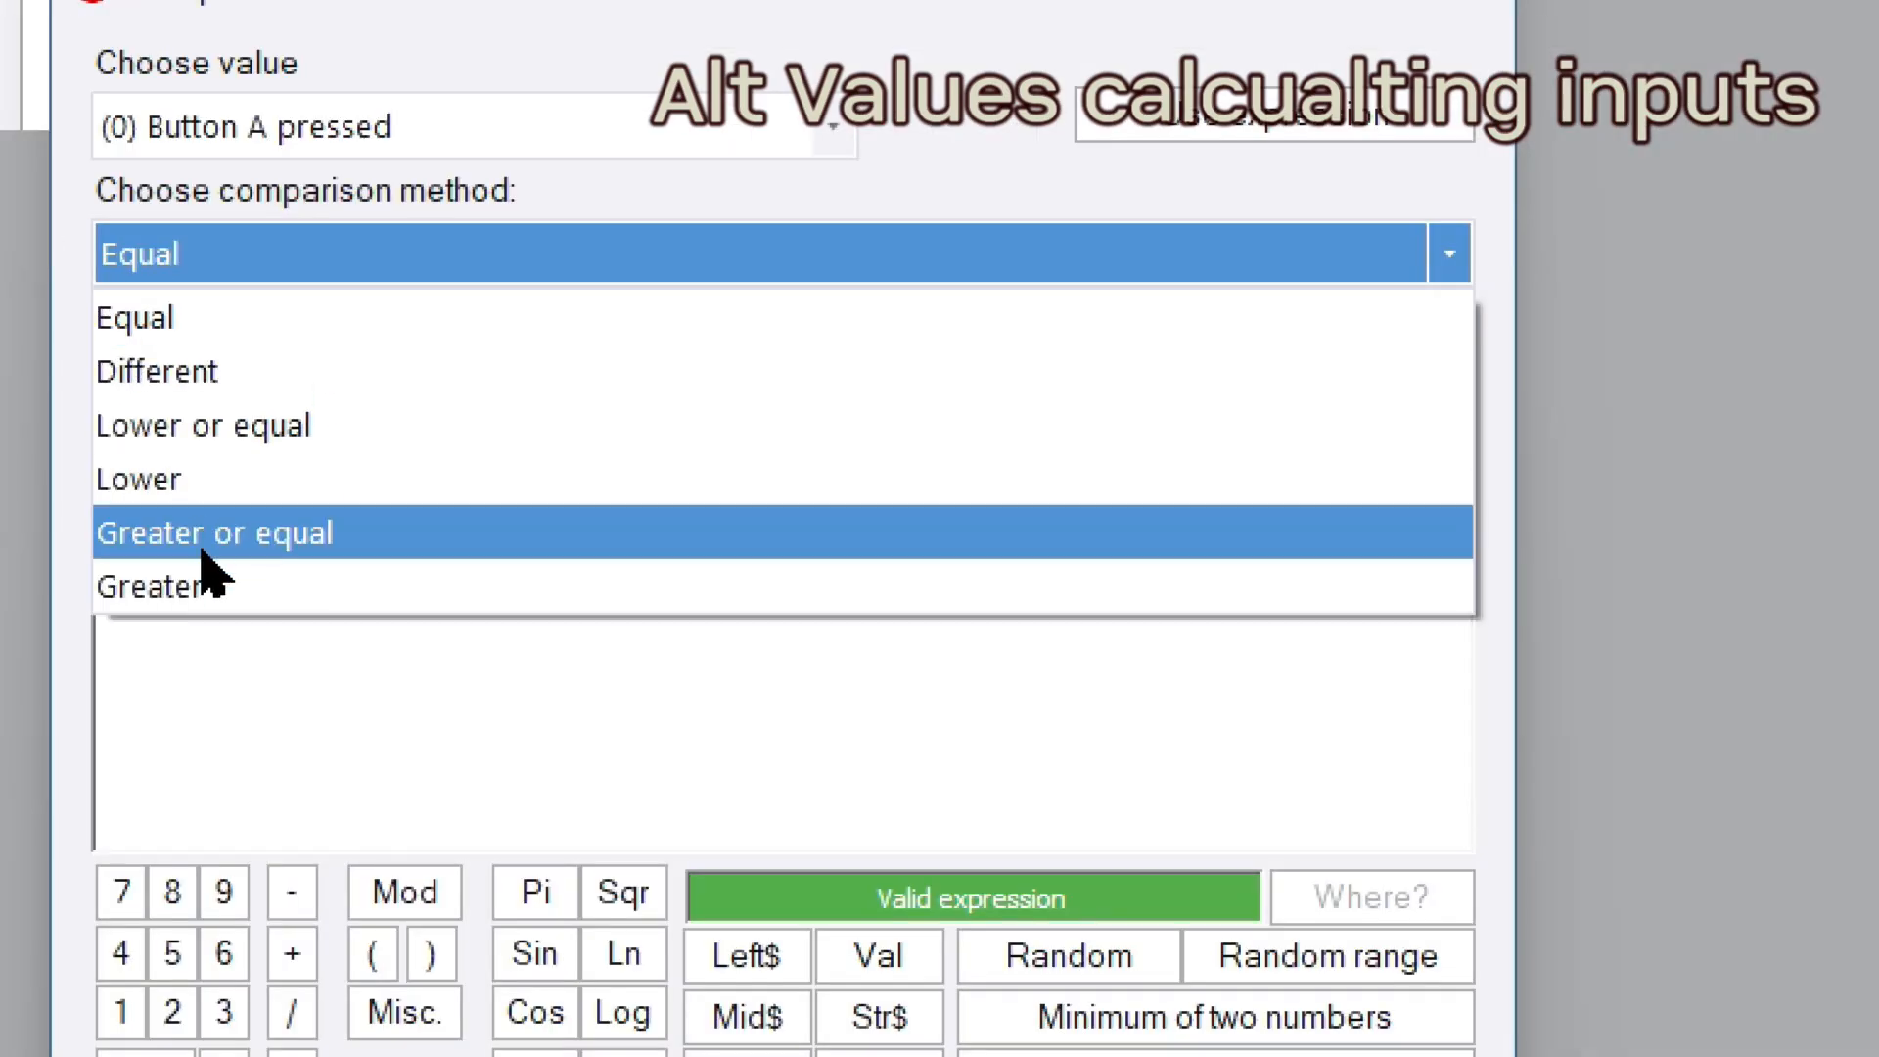
left_click(208, 585)
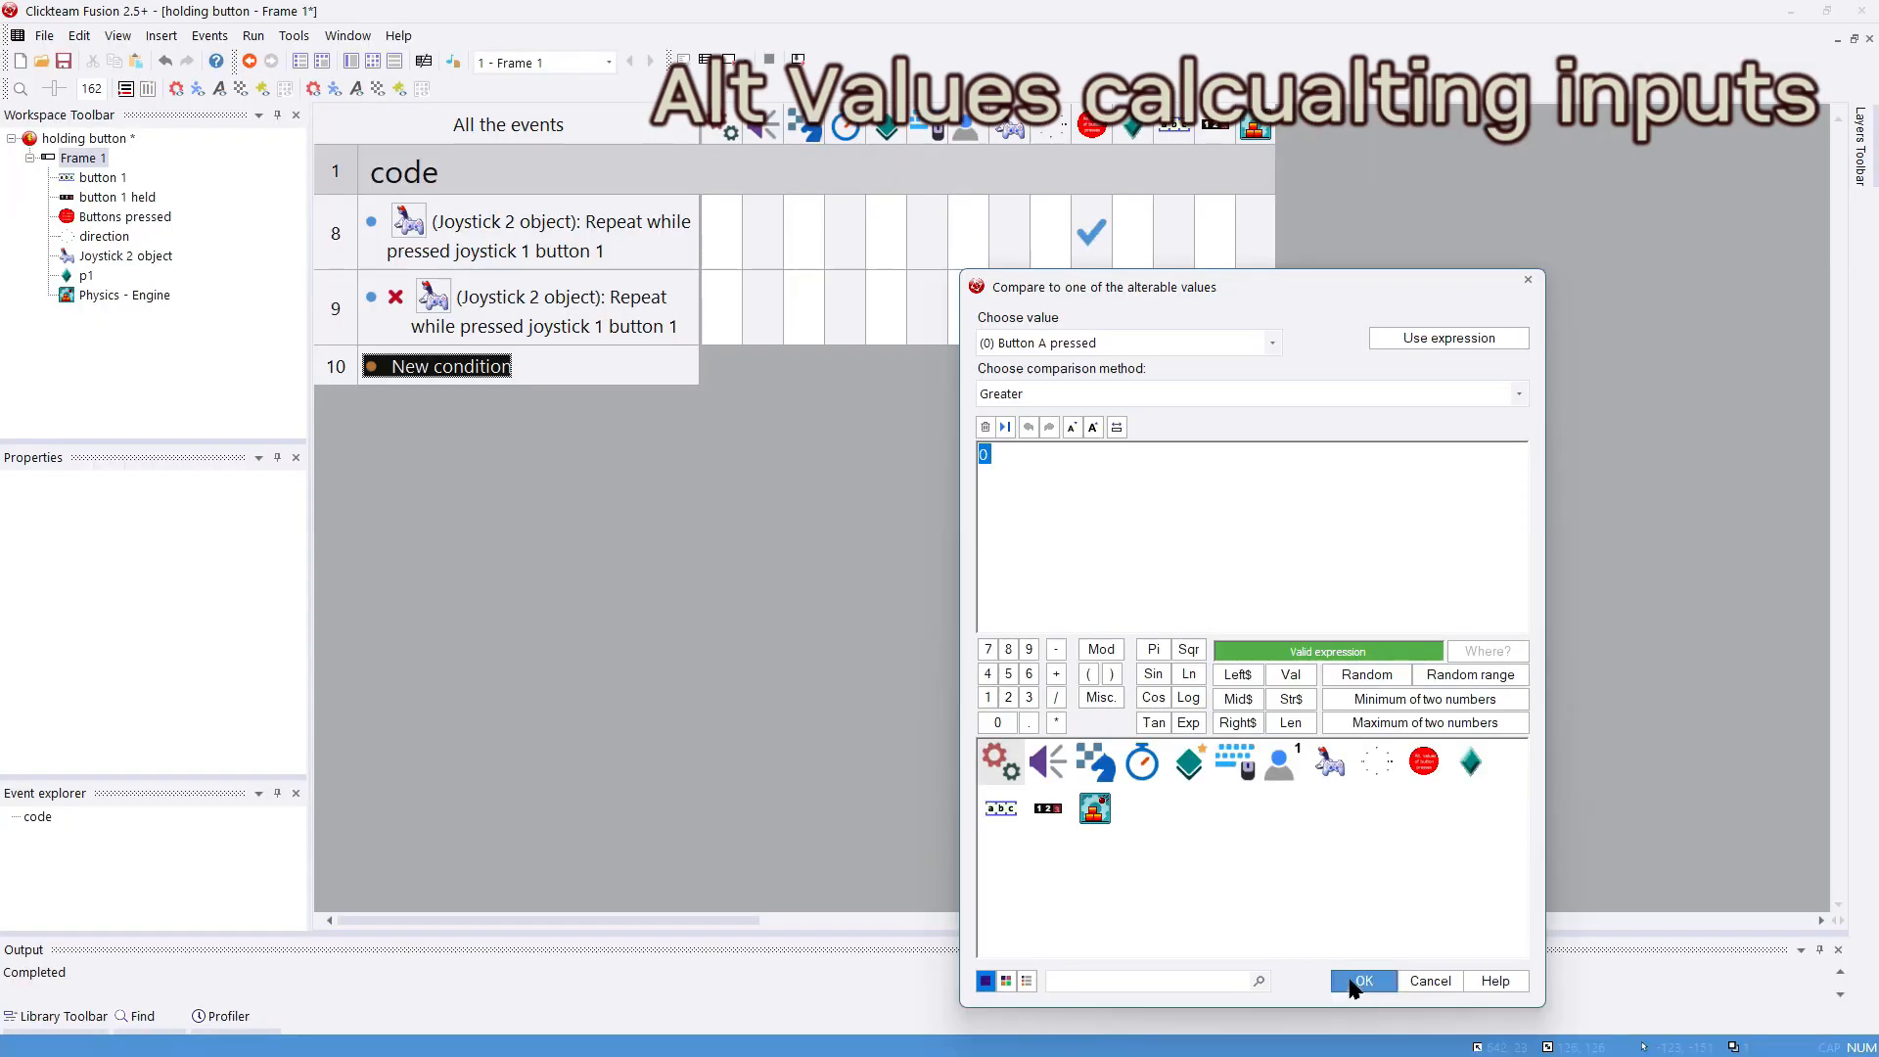
left_click(1363, 977)
Step: Give the Button A pressed event an action that applies an impulse to the p1 object at an angle of 90
left_click(1132, 384)
mouse_move(1216, 377)
mouse_move(1468, 634)
left_click(1615, 695)
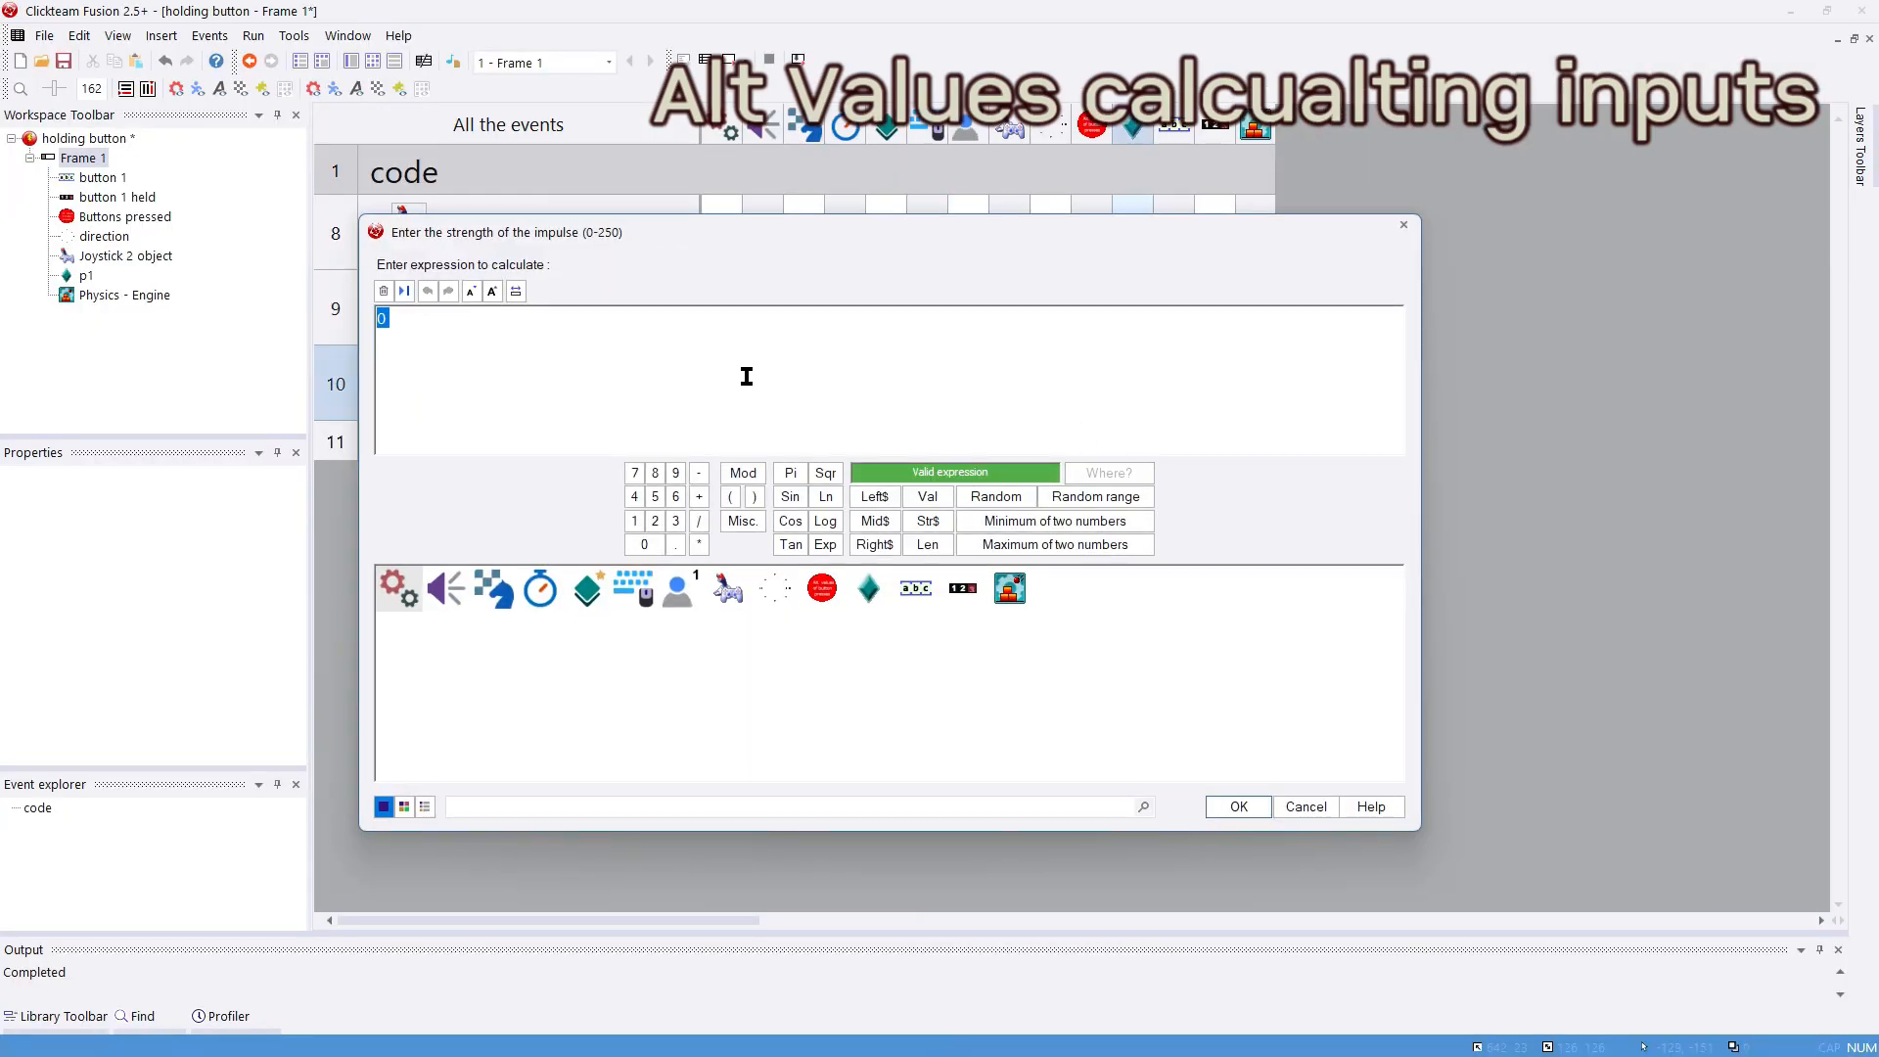
key("Return")
type("90")
key("Return")
Step: Try limiting the Button A pressed greater than 0 event with the Only one action when event loops condition and test-run the application
left_click(566, 436)
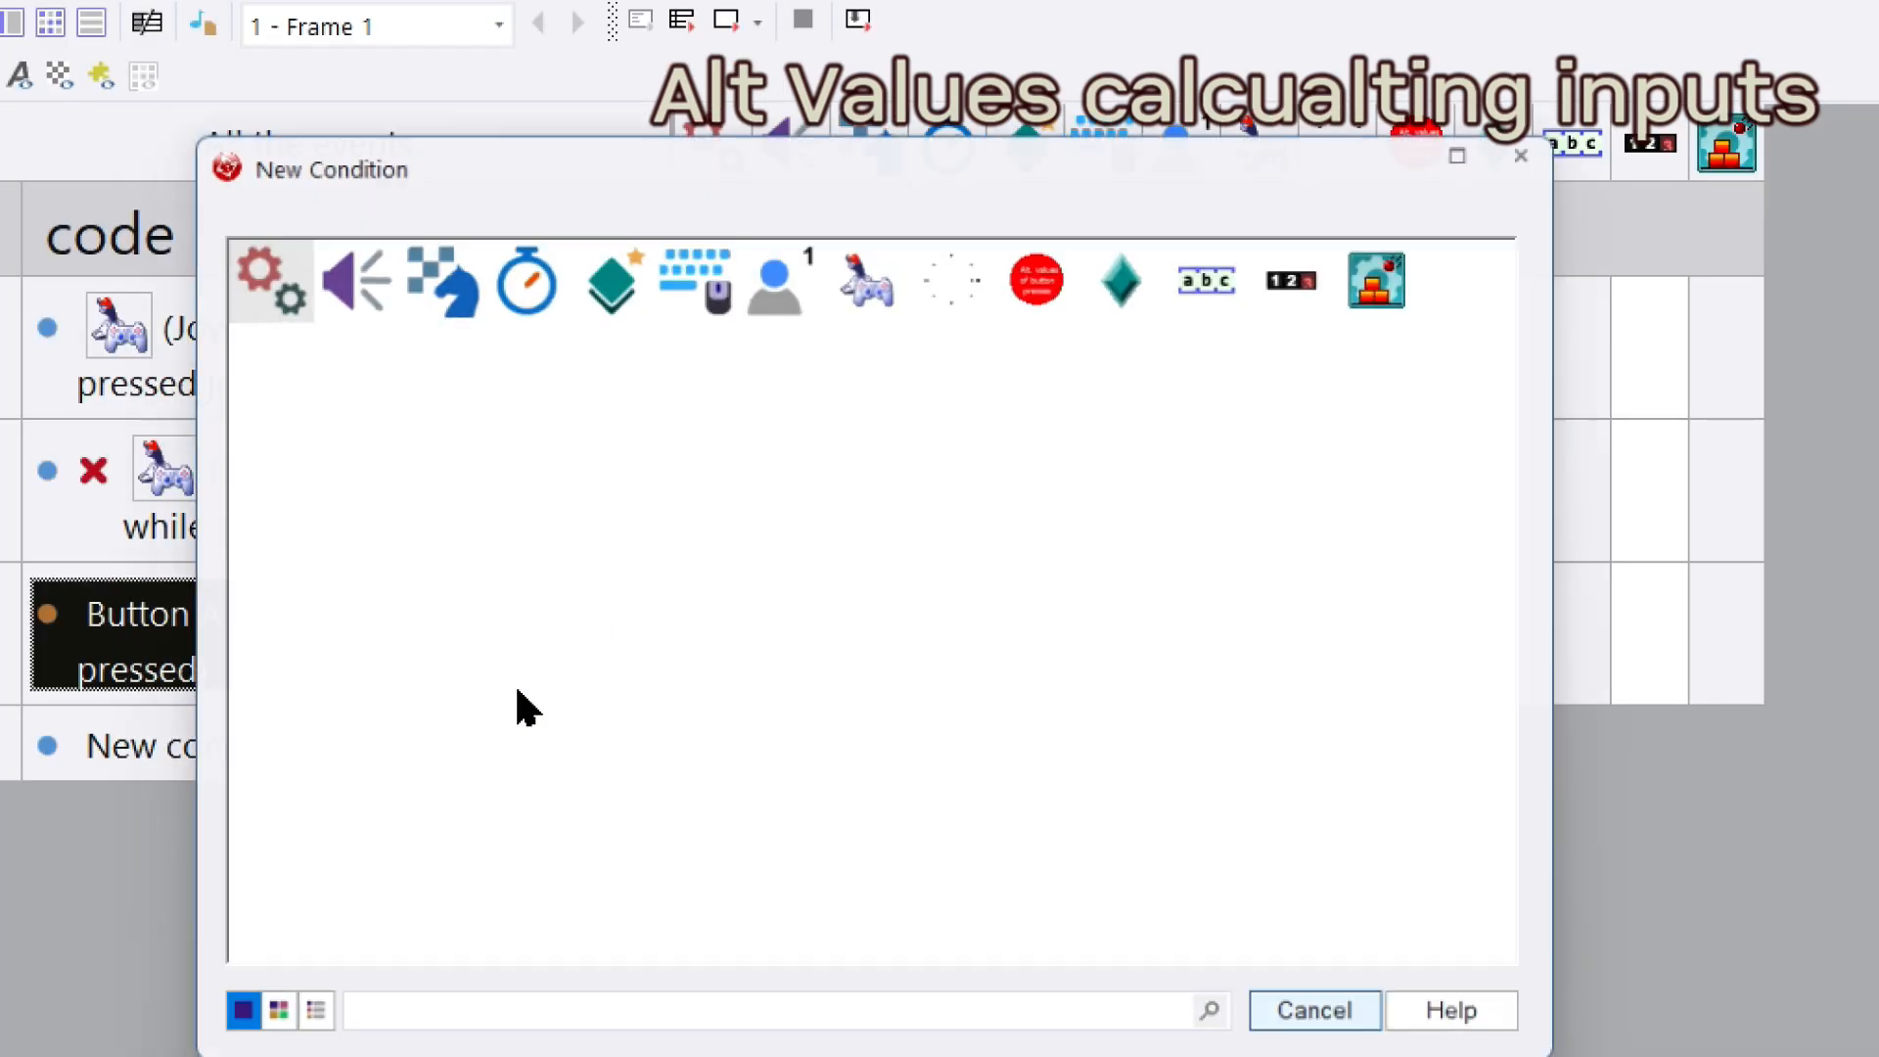
left_click(501, 222)
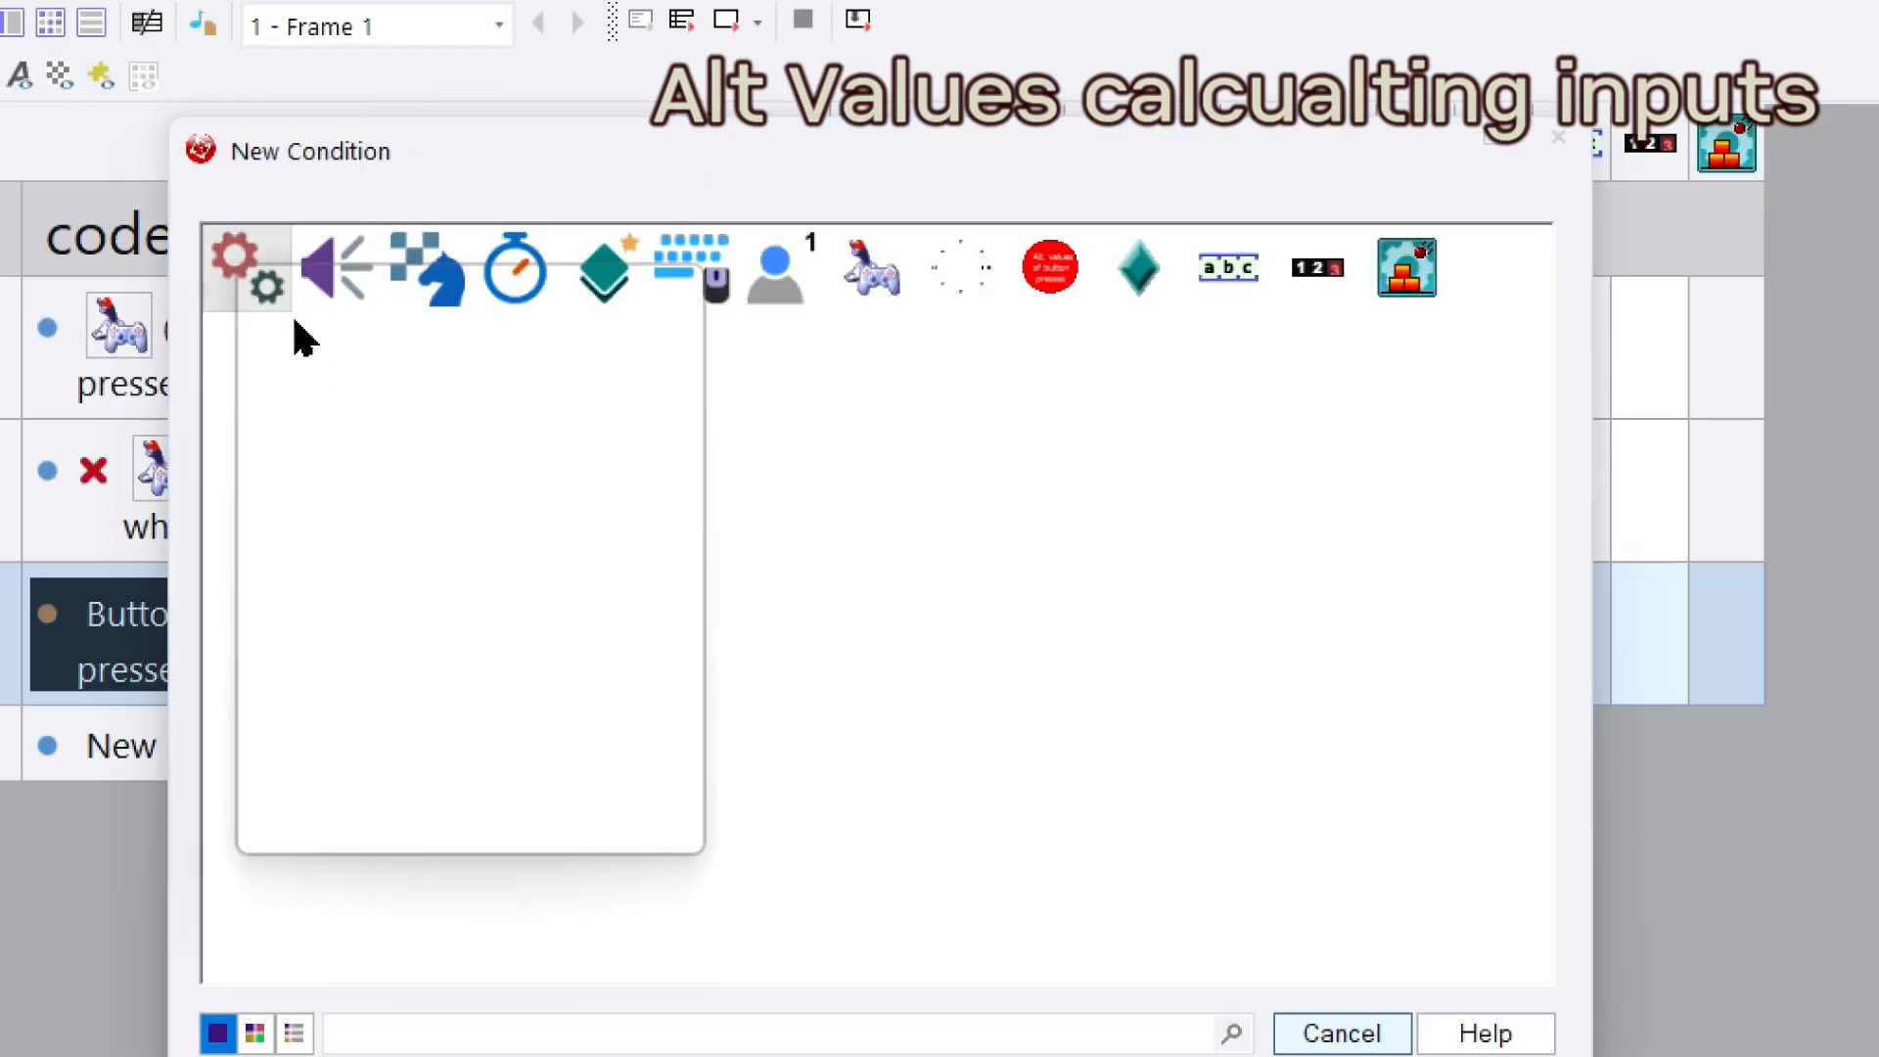
mouse_move(495, 574)
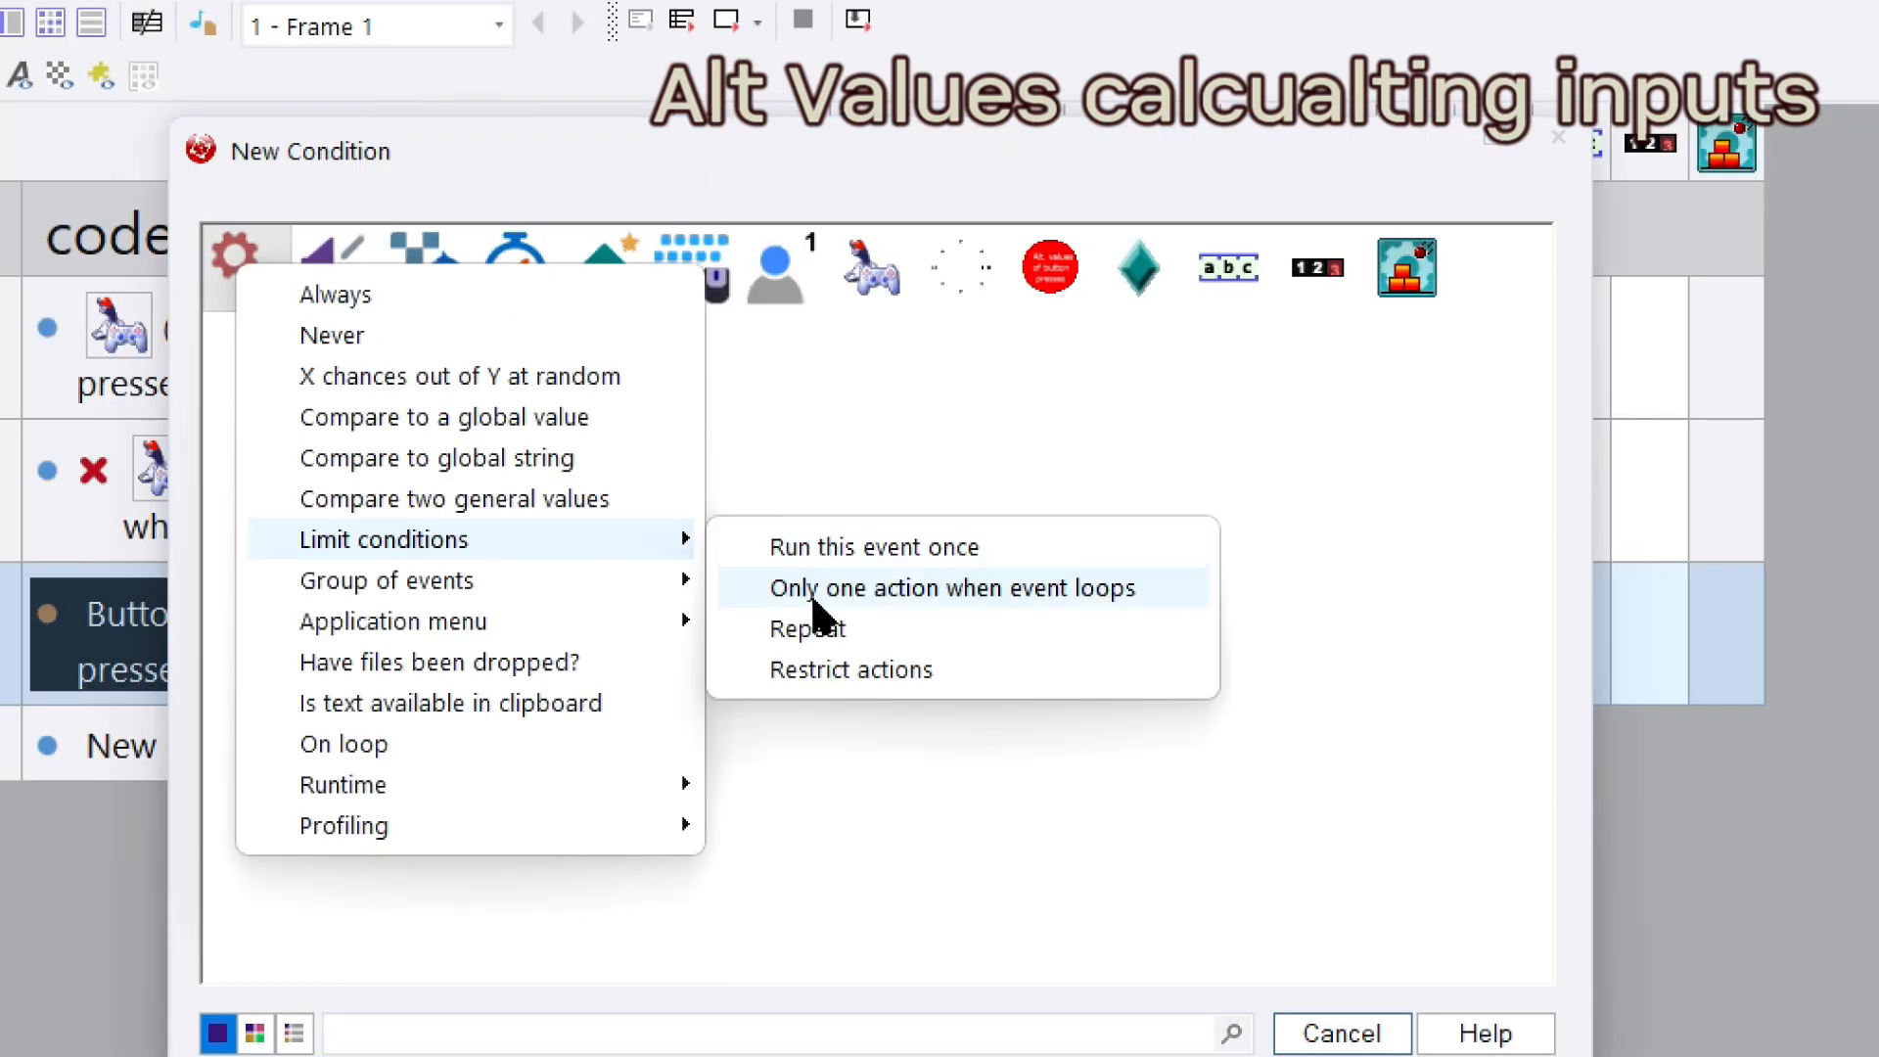
left_click(818, 601)
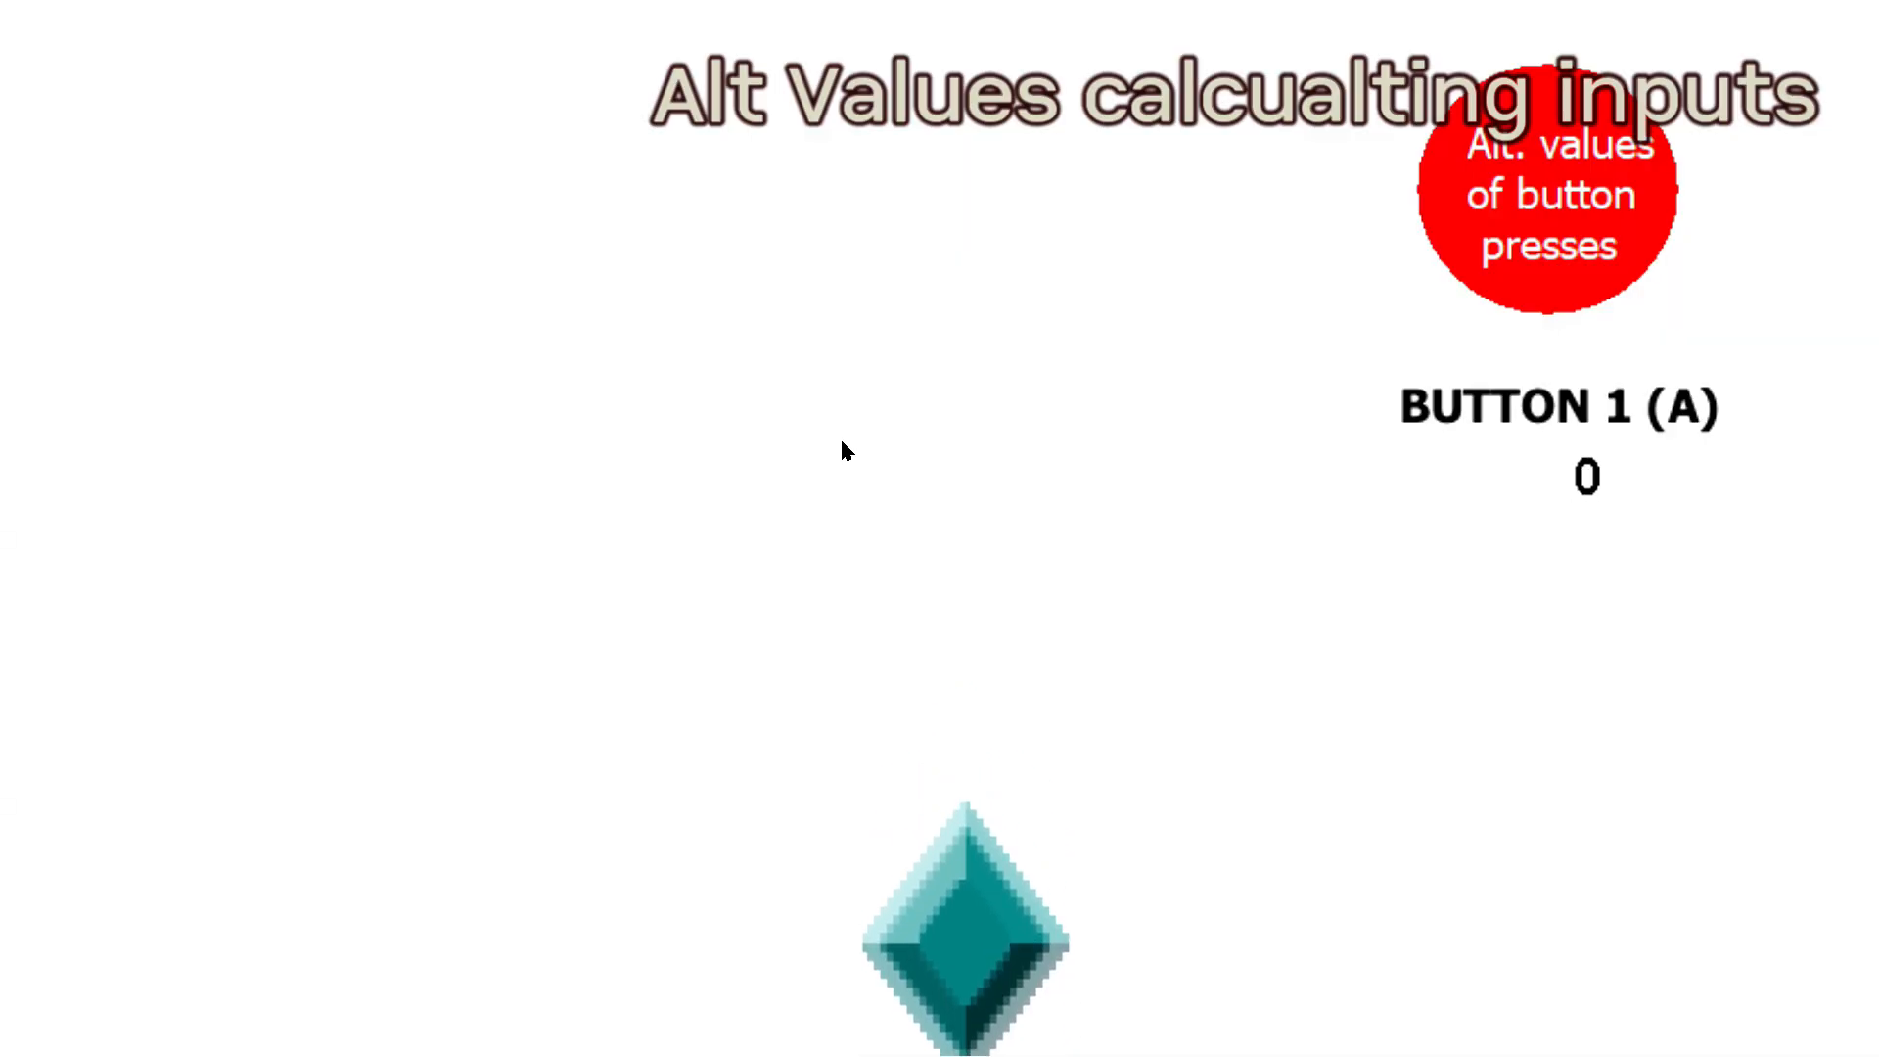
key("alt+F4")
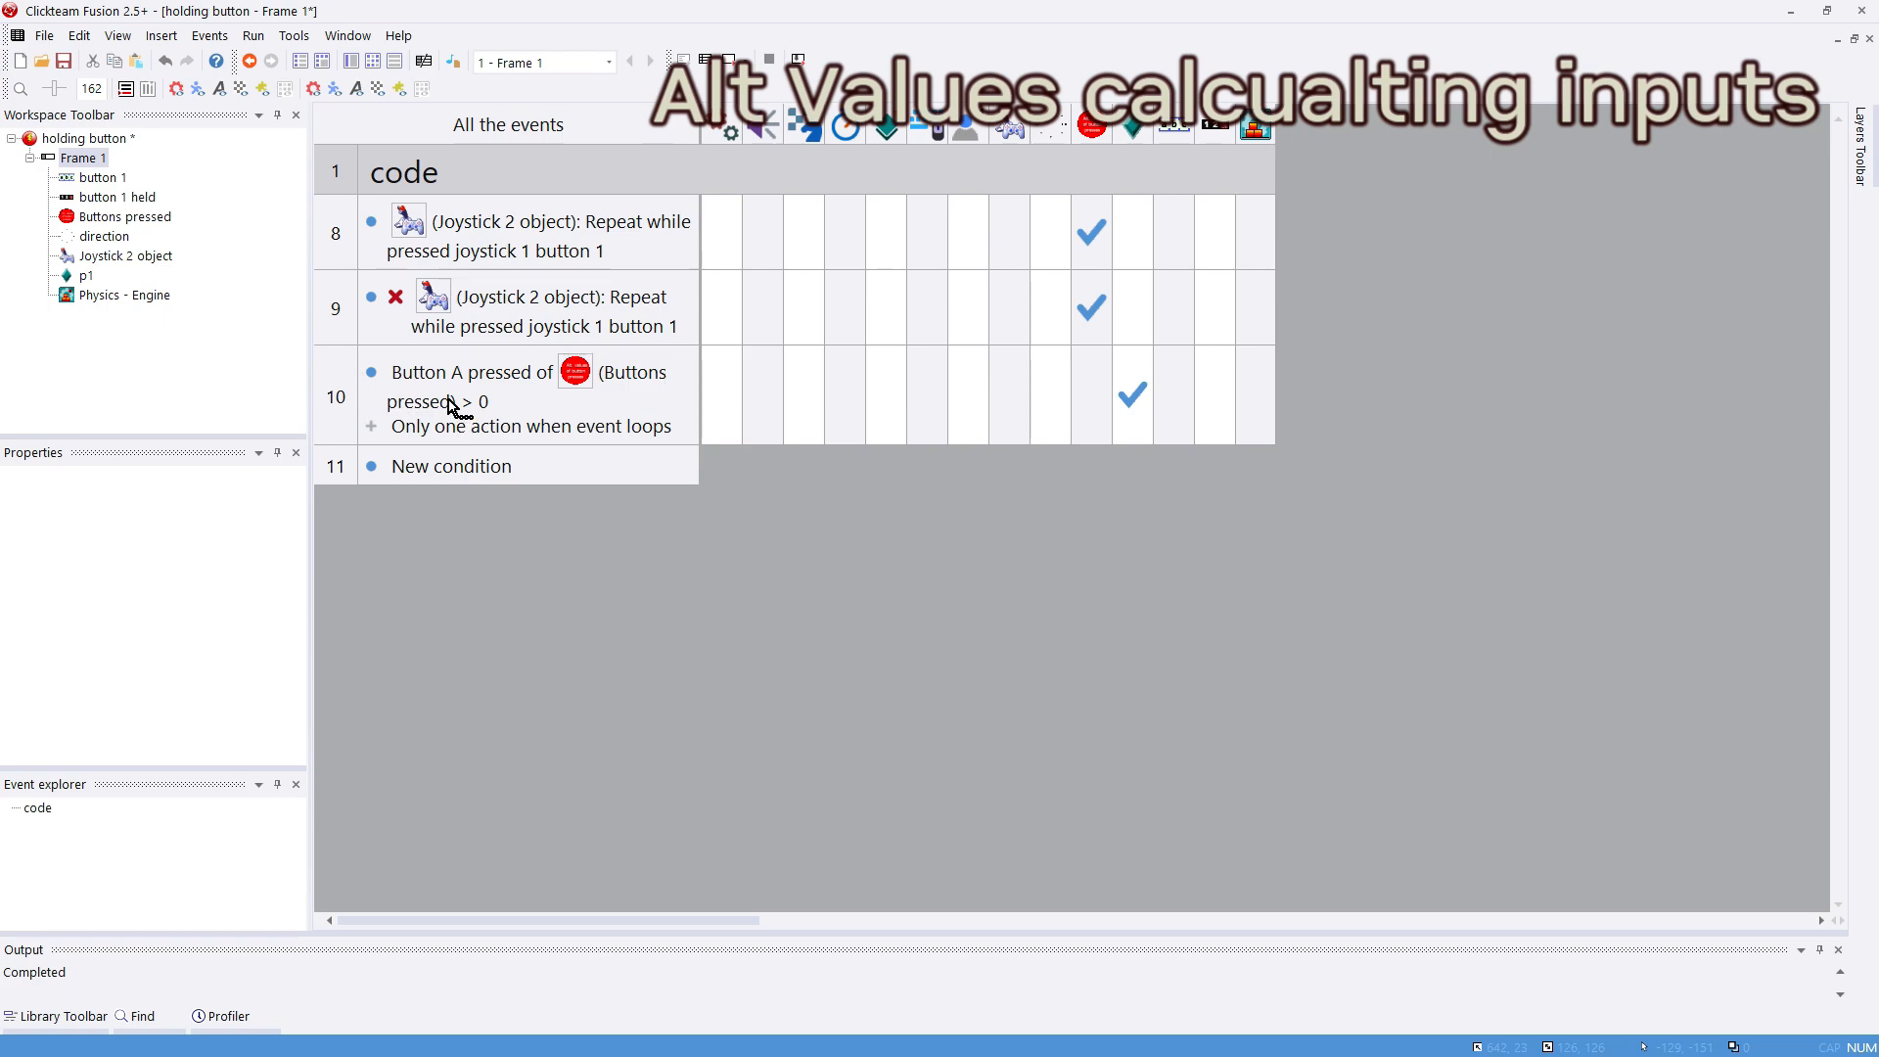
Step: In the Button A pressed event, add a Button A pressed Lower or equal 10 condition and a negated Repeat while pressed joystick 1 button 1 condition
left_click_drag(470, 403, 342, 403)
left_click_drag(448, 458, 454, 428)
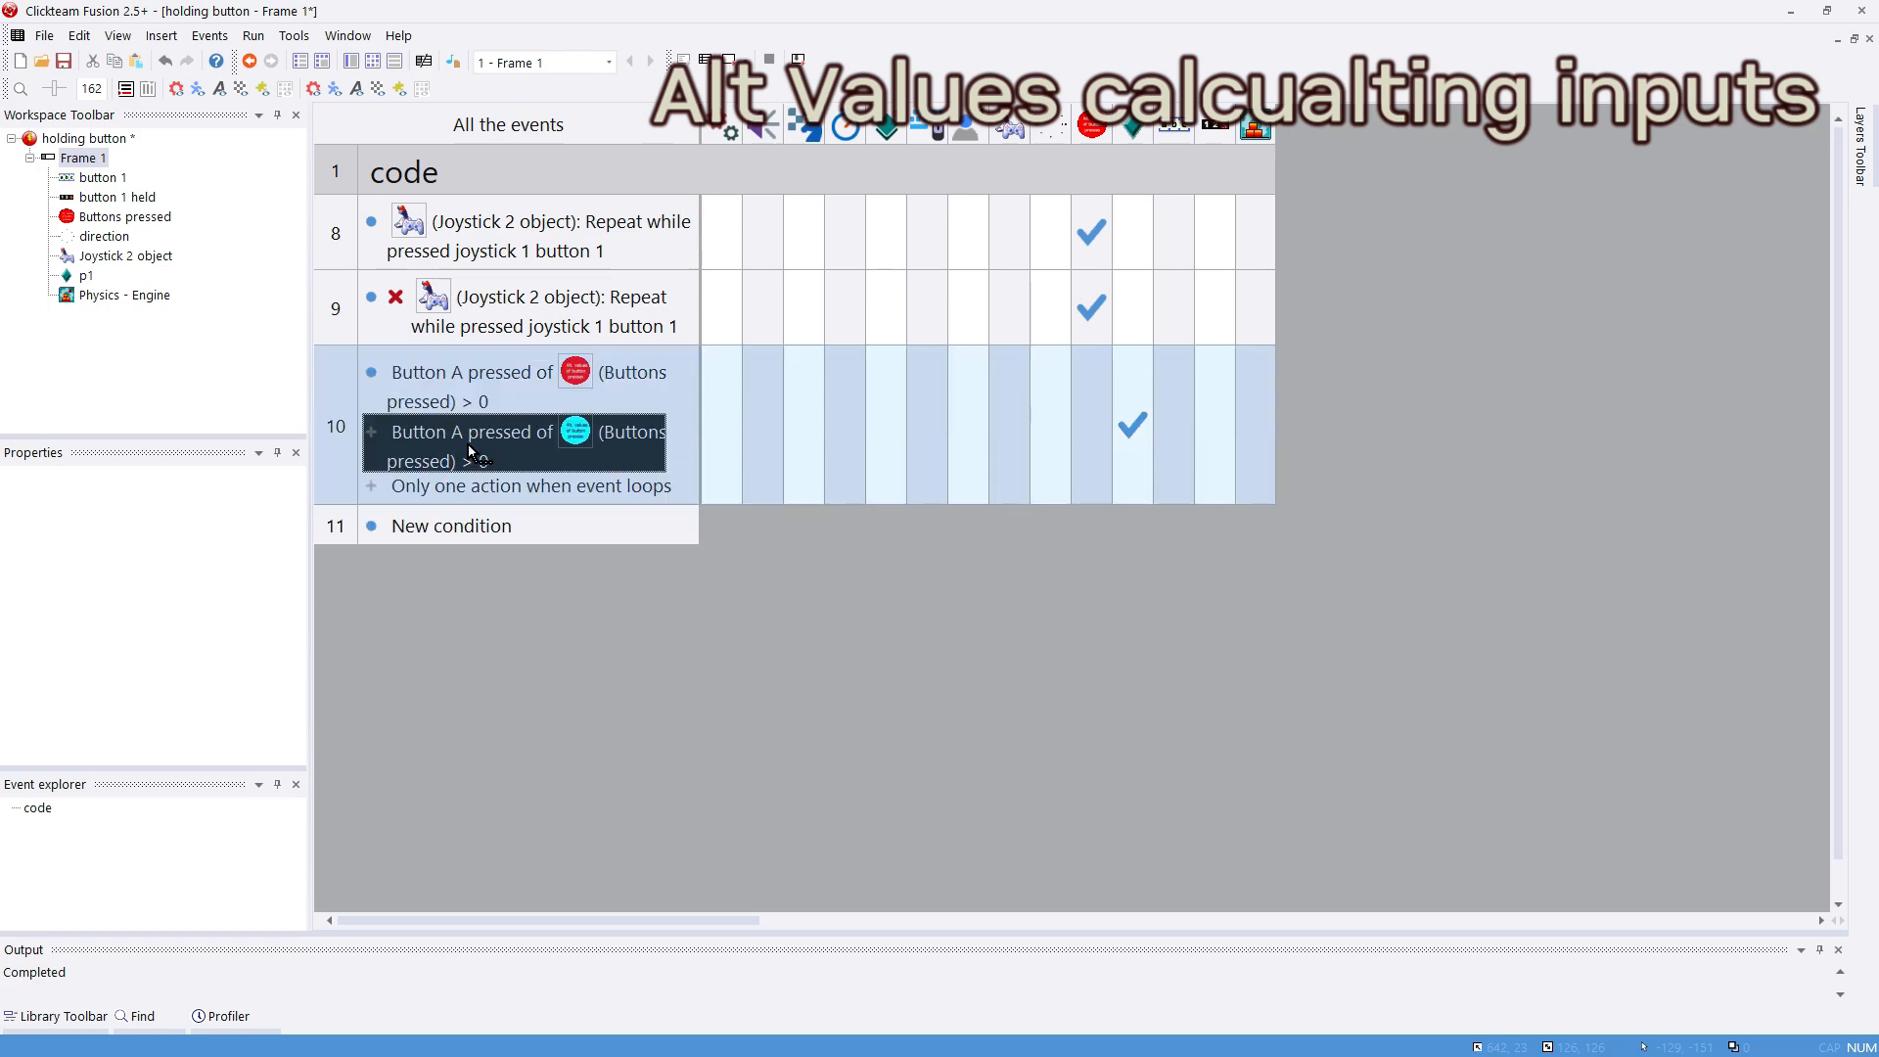
double_click(470, 452)
left_click(1028, 393)
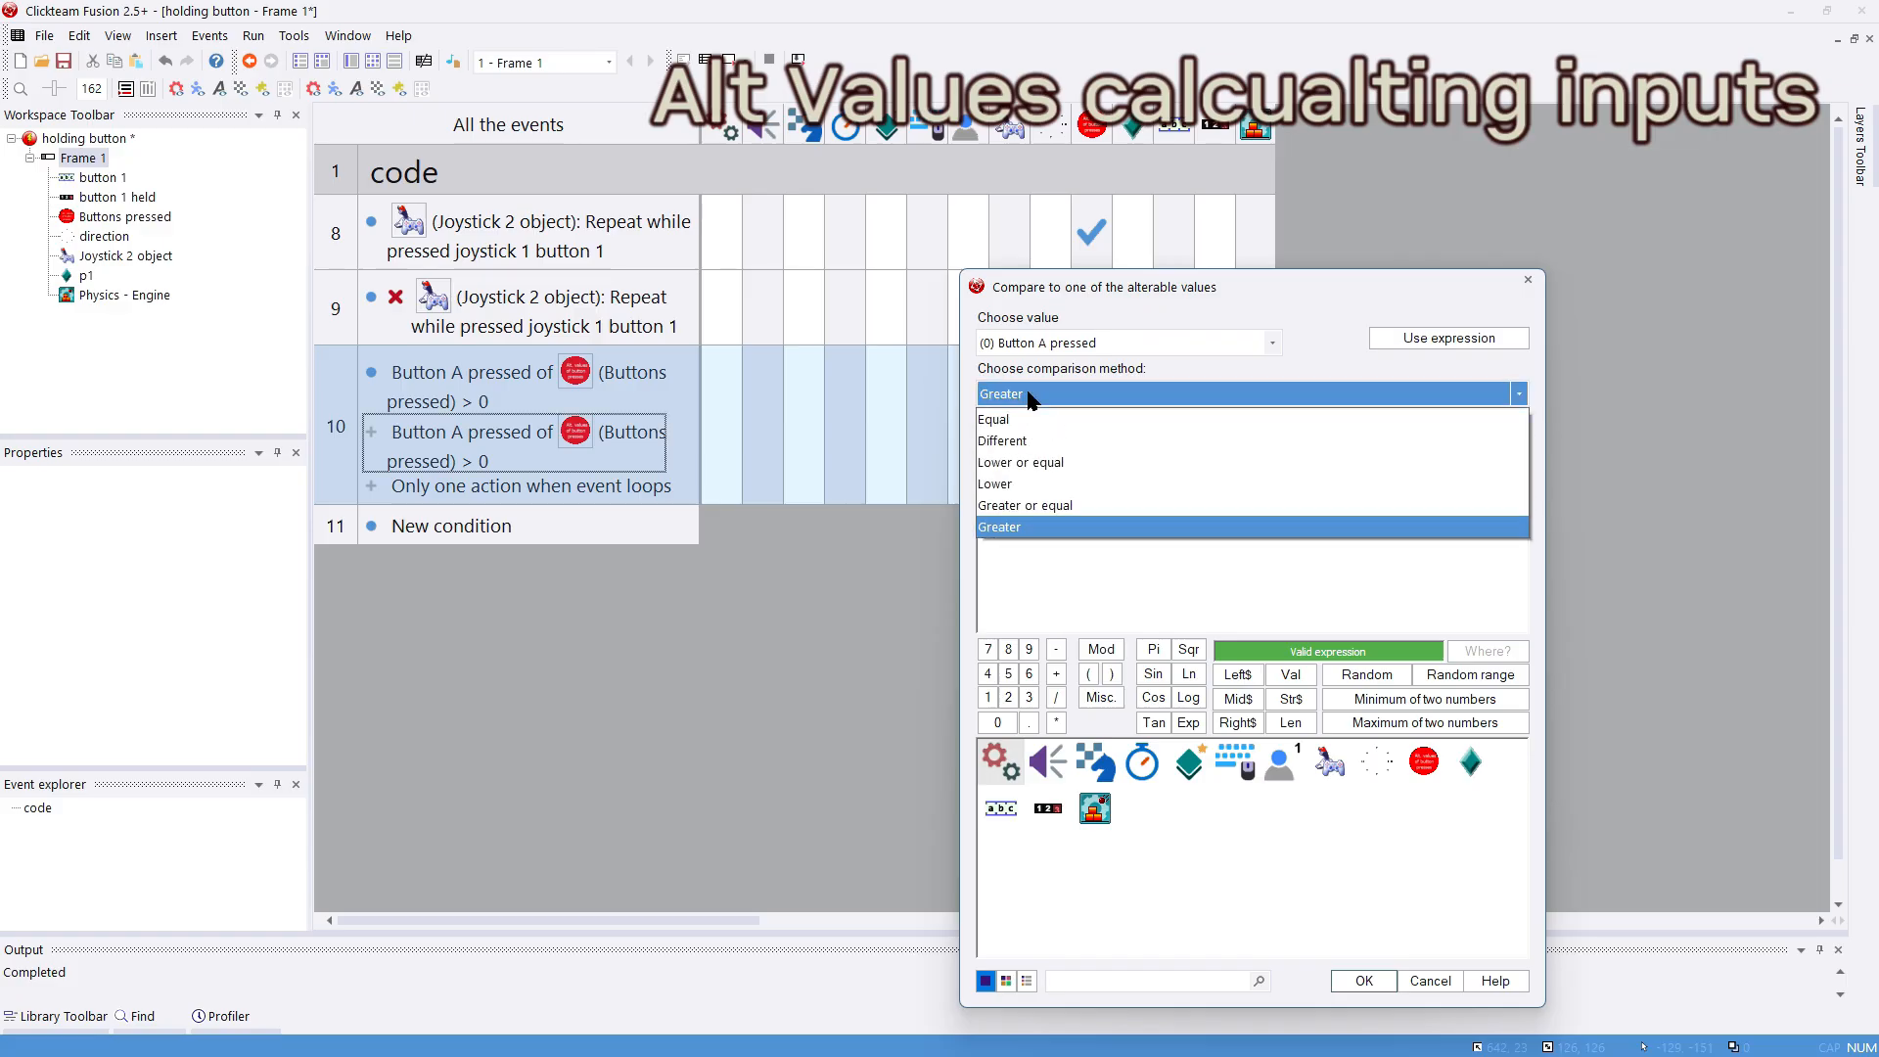
left_click(1043, 475)
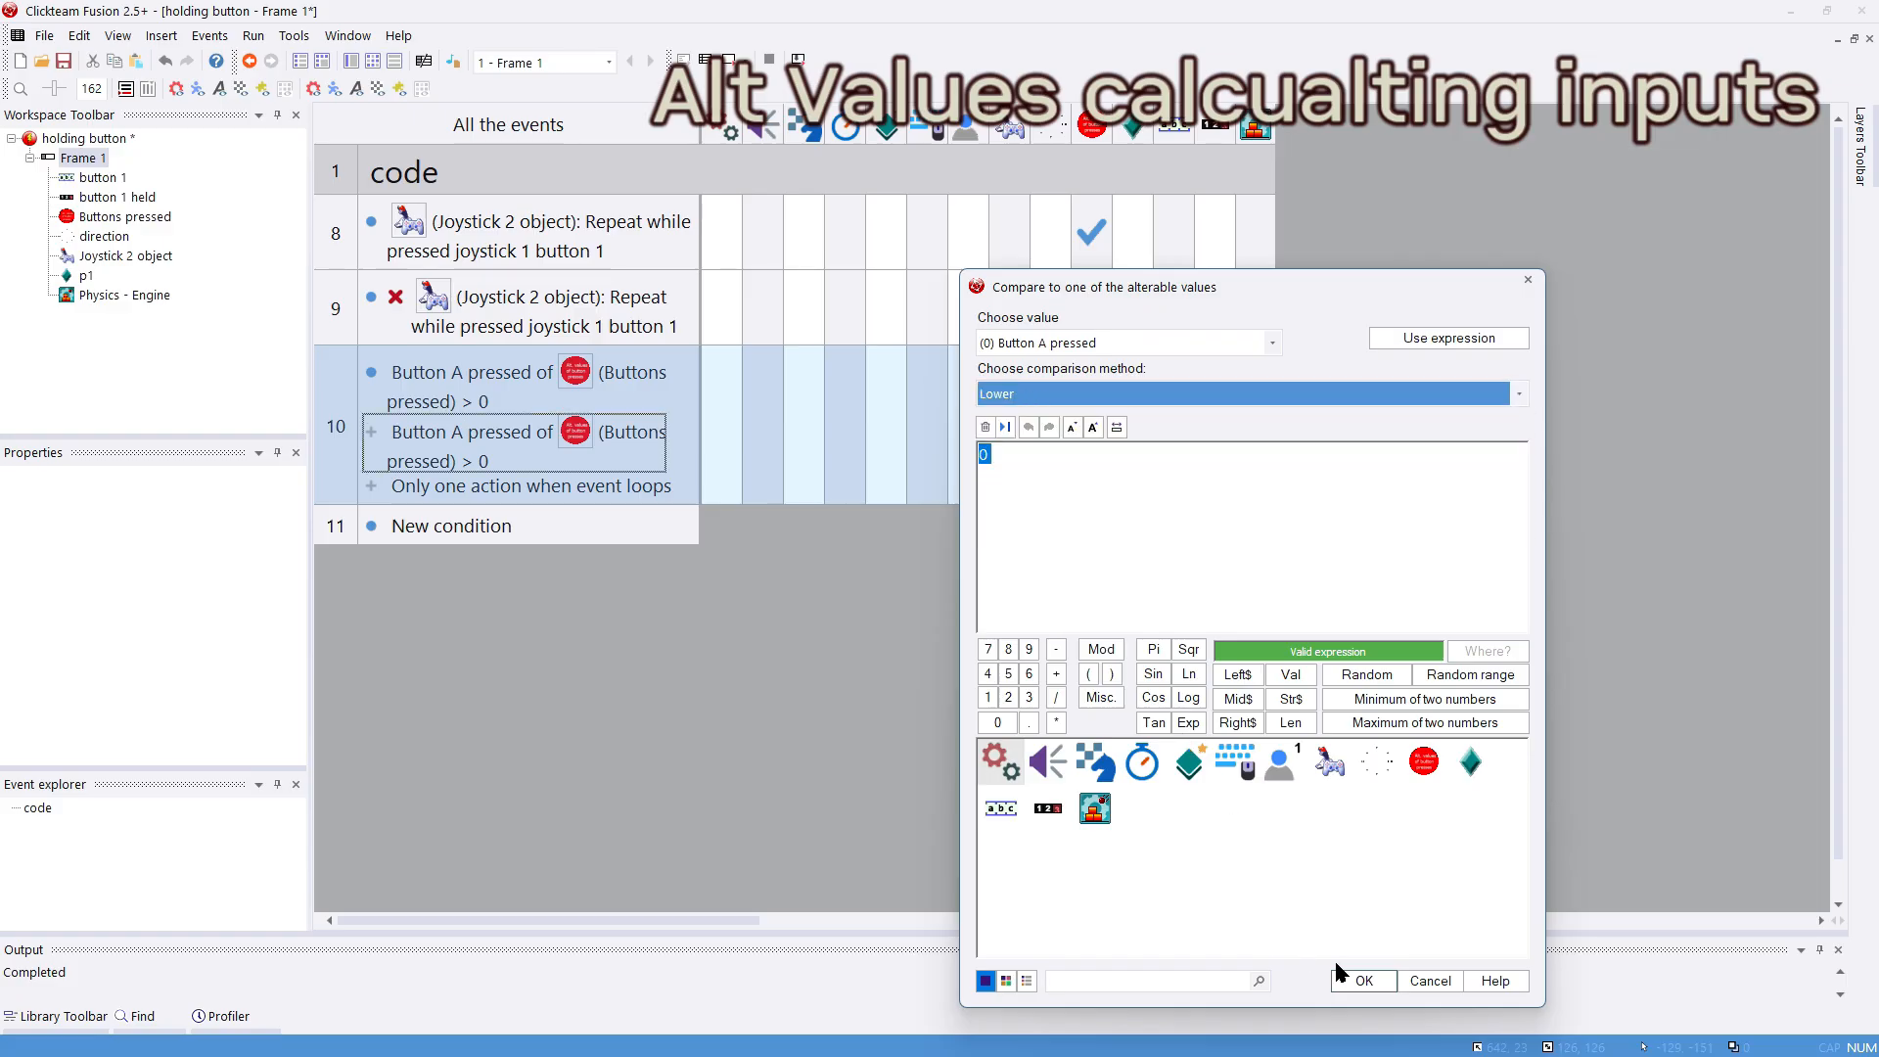
left_click_drag(1143, 532, 820, 464)
type("10")
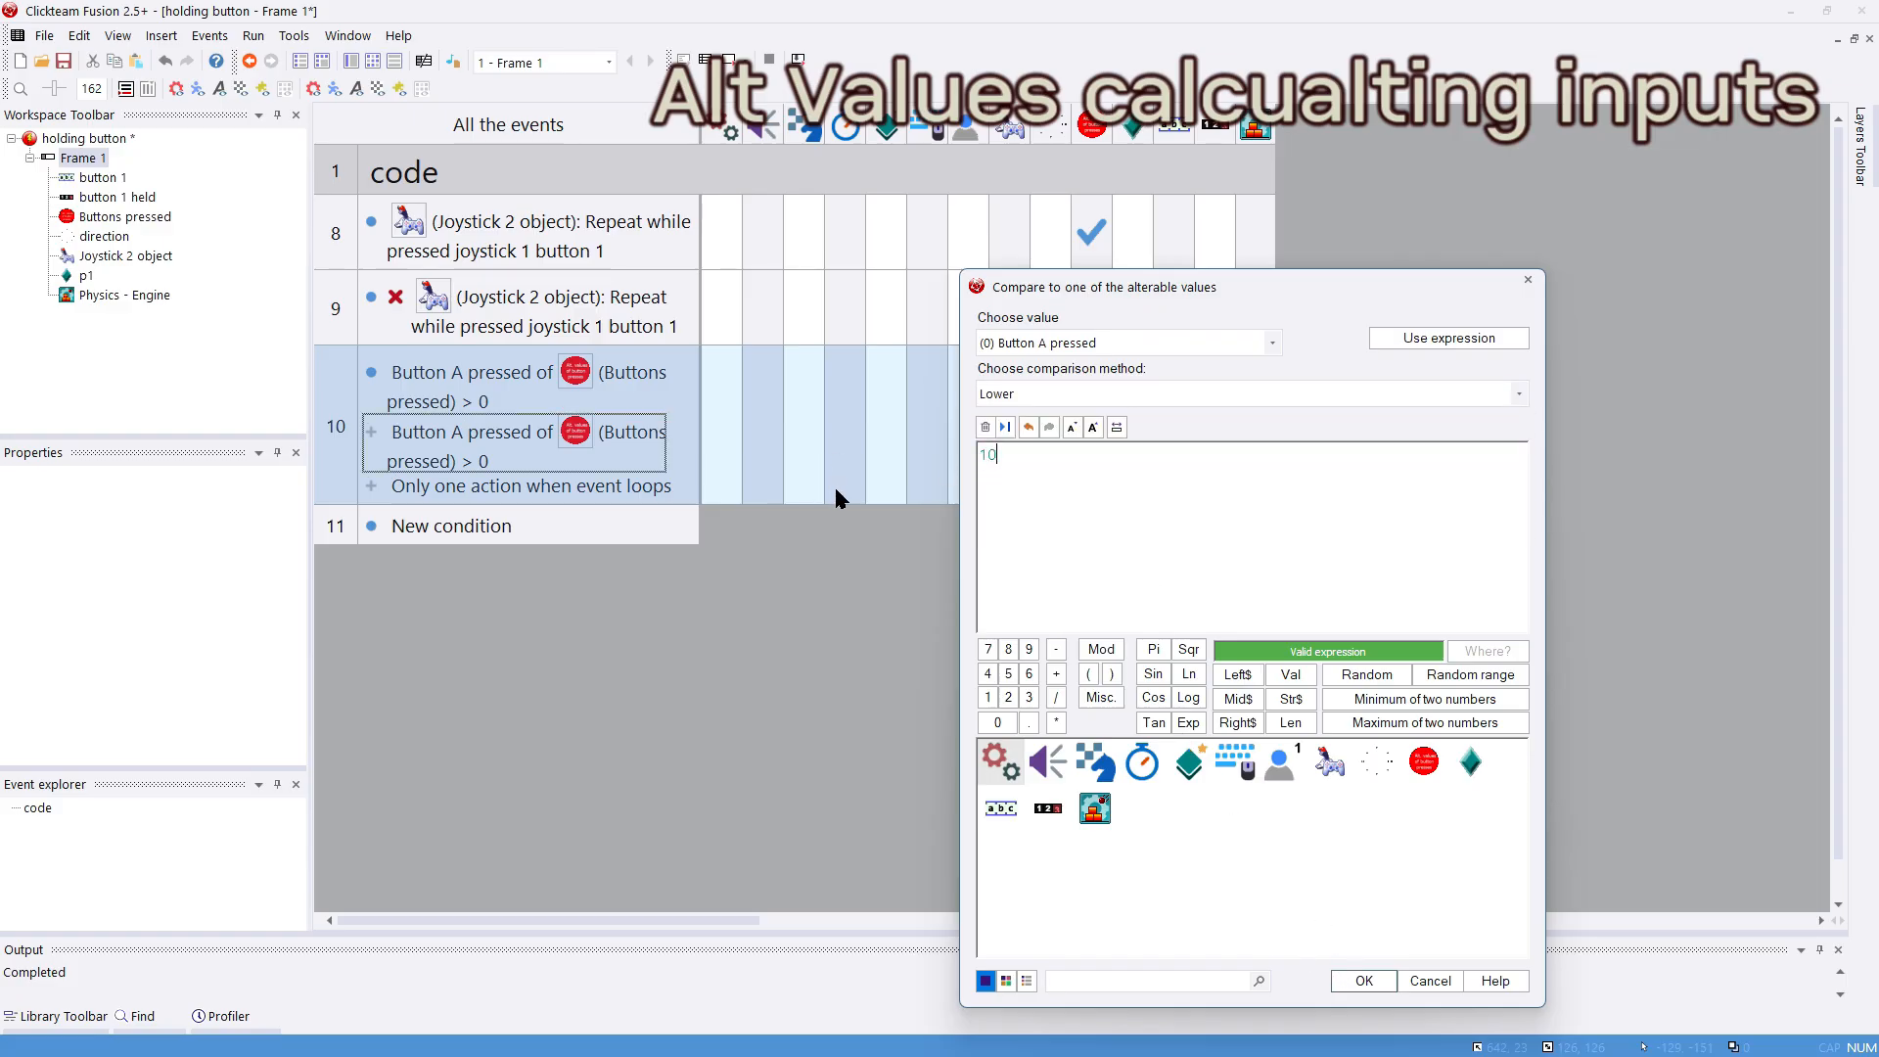
key("Return")
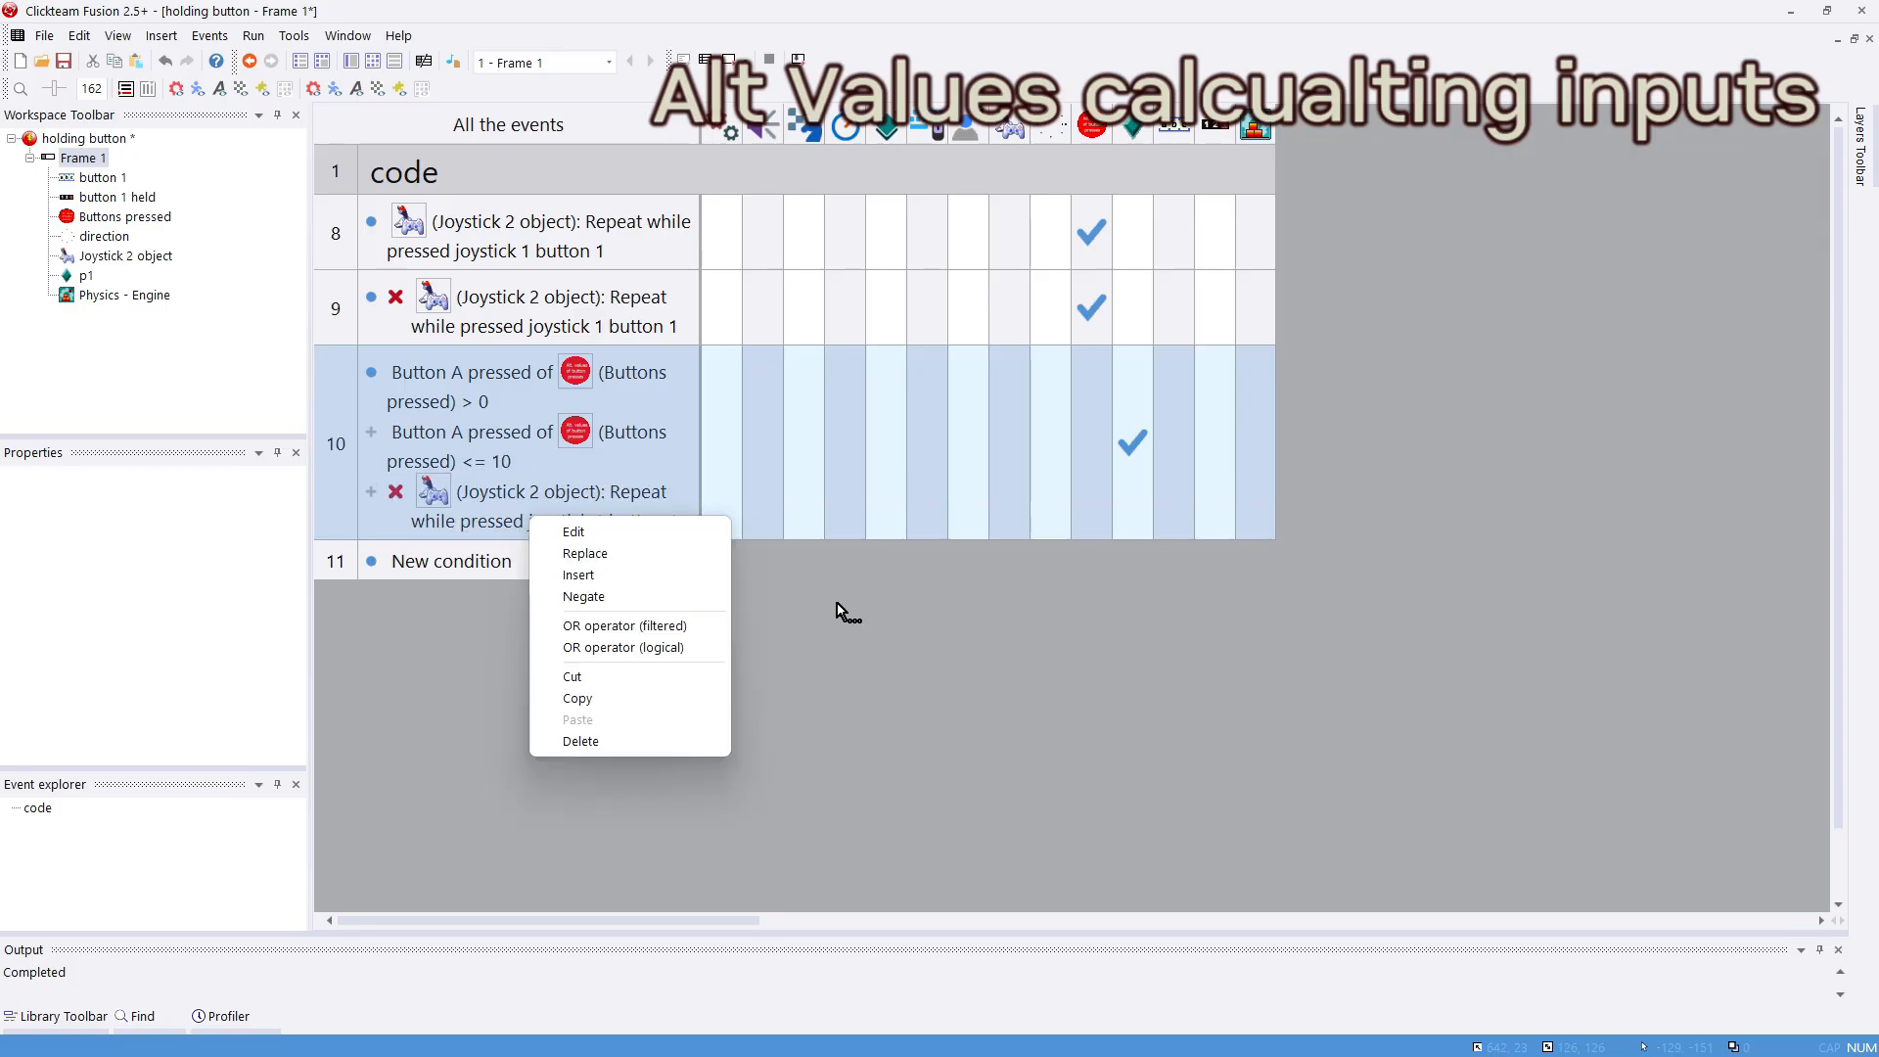
left_click(830, 598)
left_click(790, 576)
left_click(779, 569)
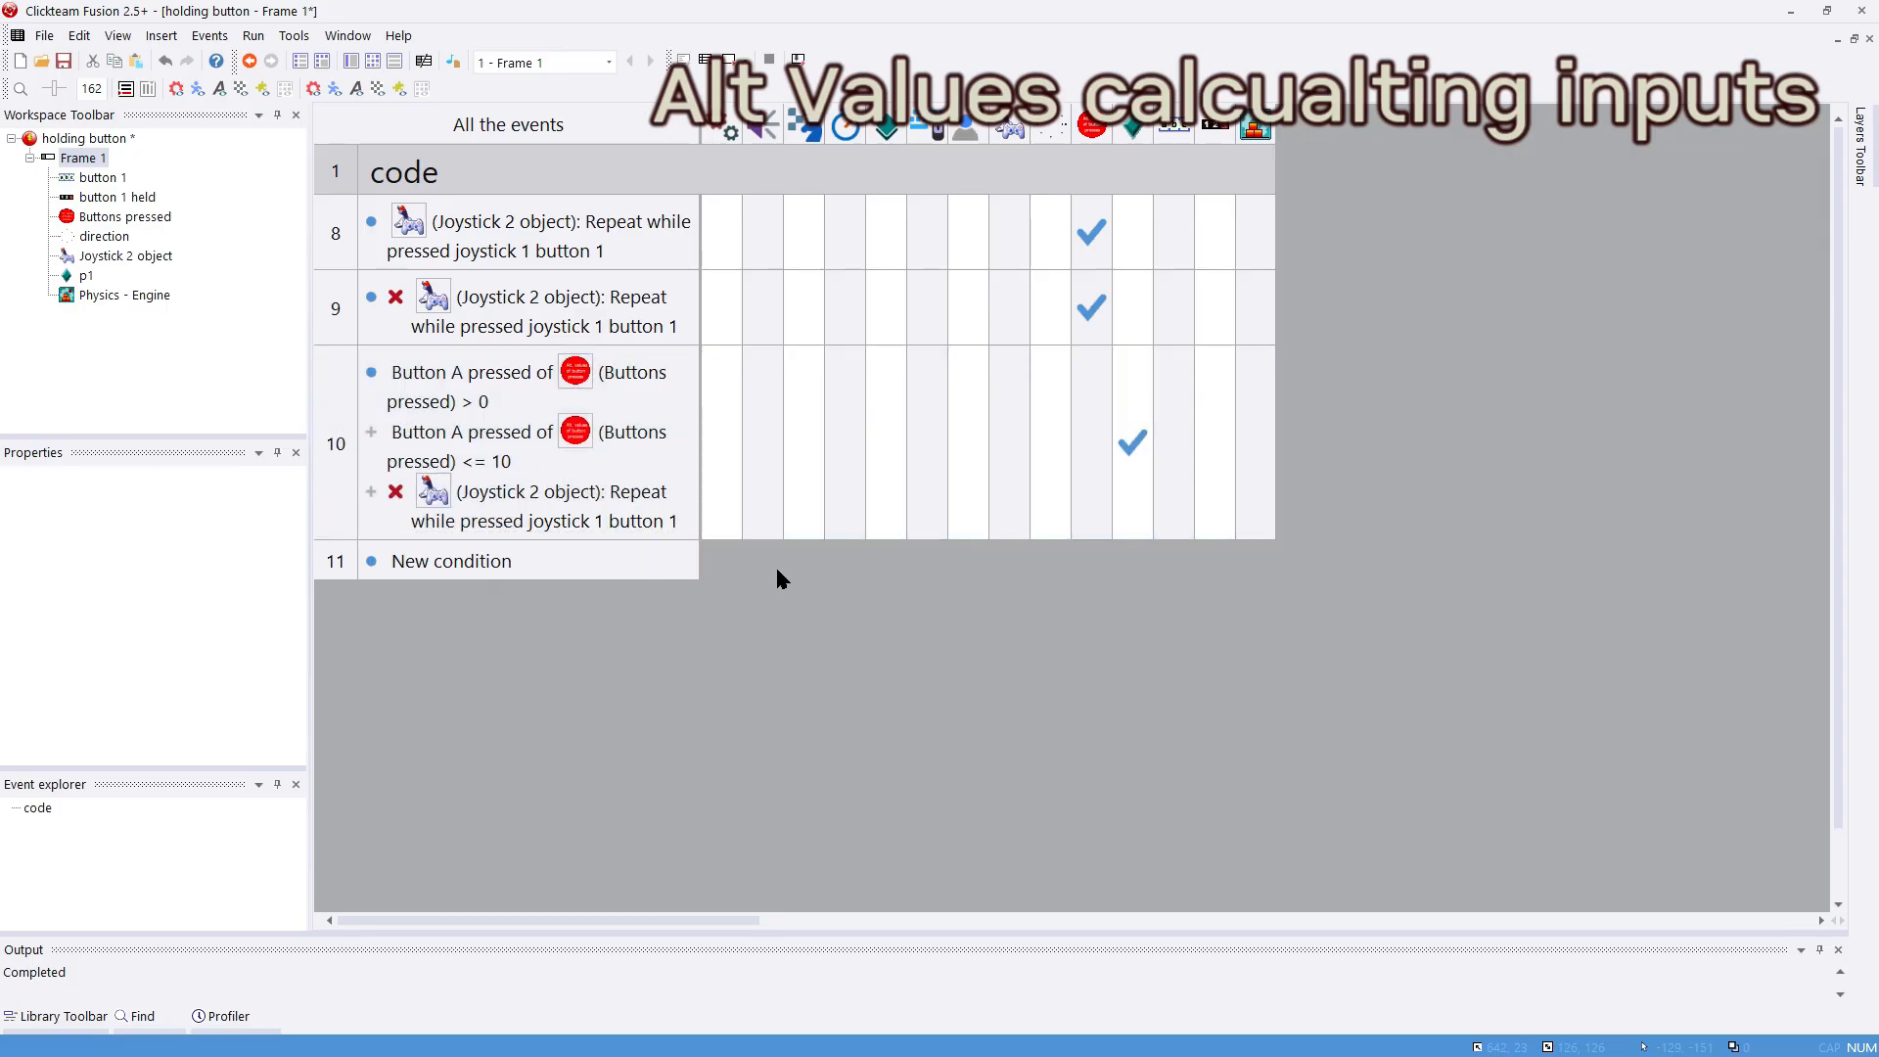
Step: Move the Button A pressed impulse event above the negated joystick 1 button 1 event that resets the value
left_click(340, 404)
left_click_drag(340, 404, 334, 325)
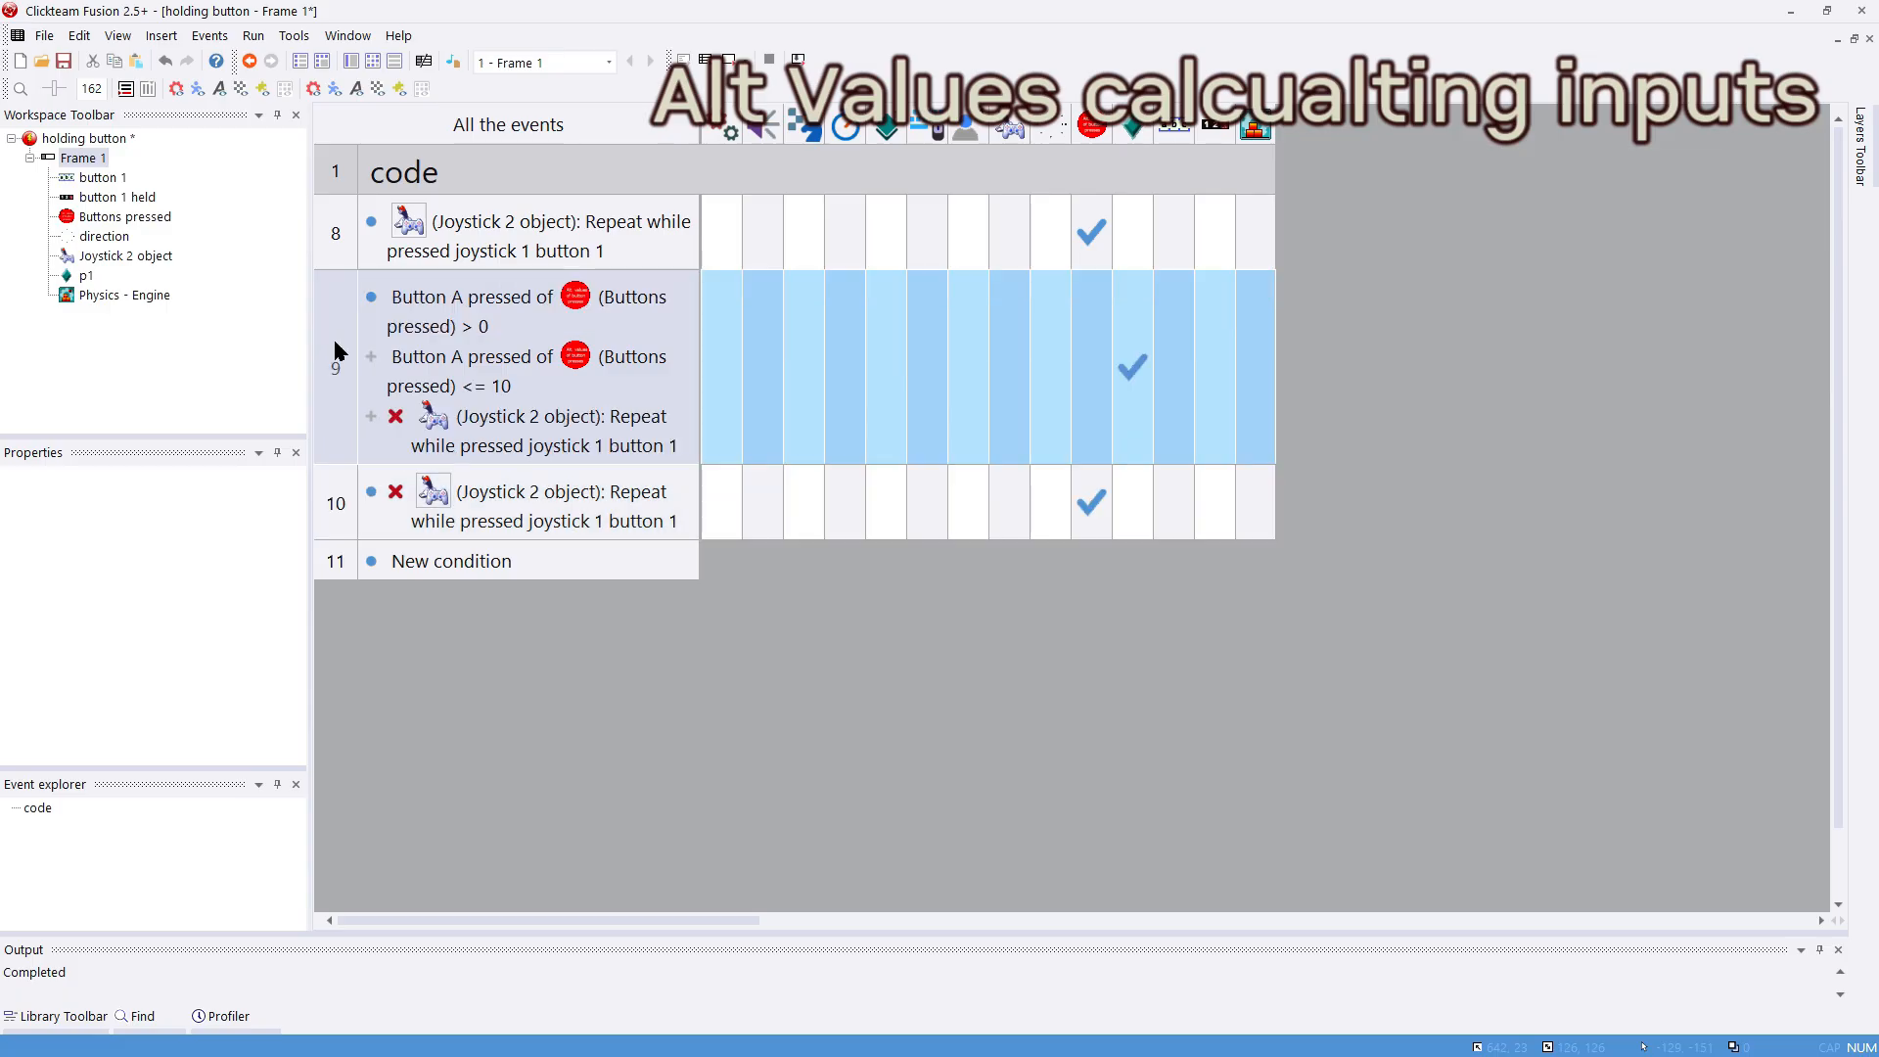
left_click(768, 622)
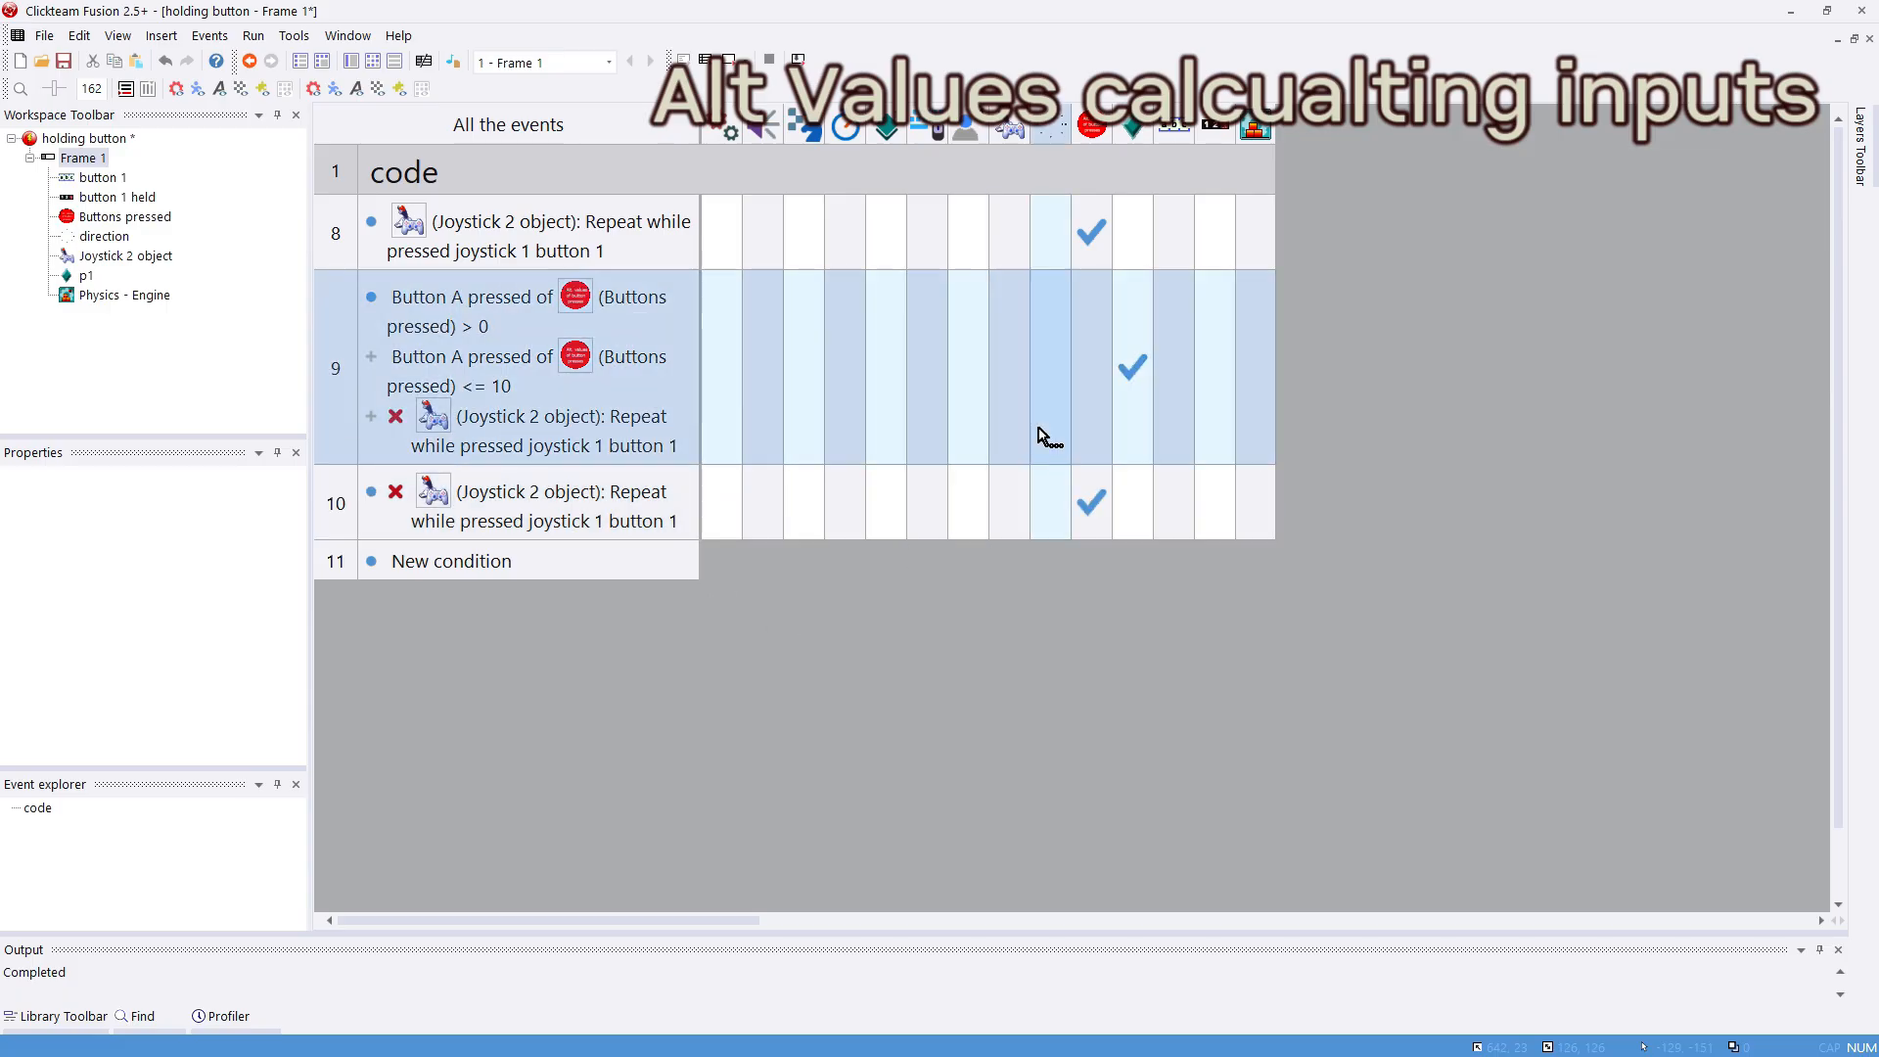
Step: Run the application, test the diamond's jump with button A, and close the test window
left_click(253, 35)
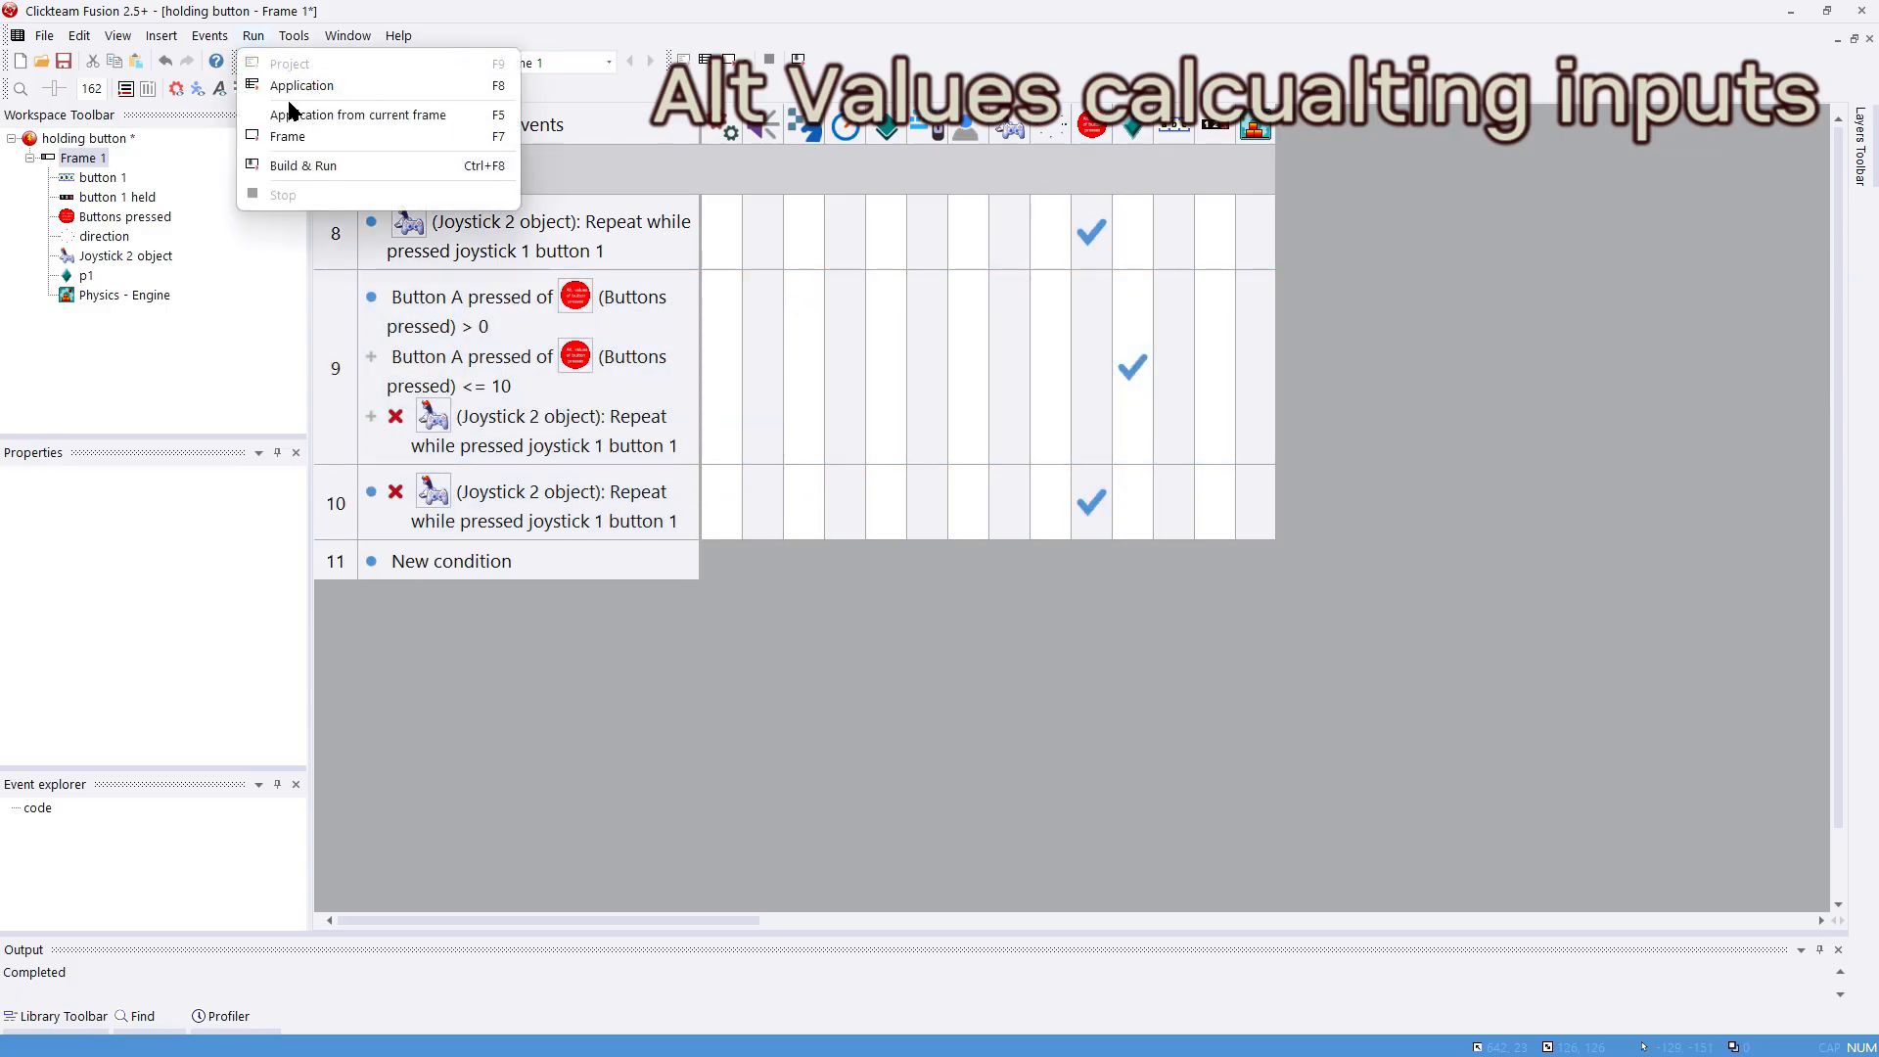
left_click(293, 88)
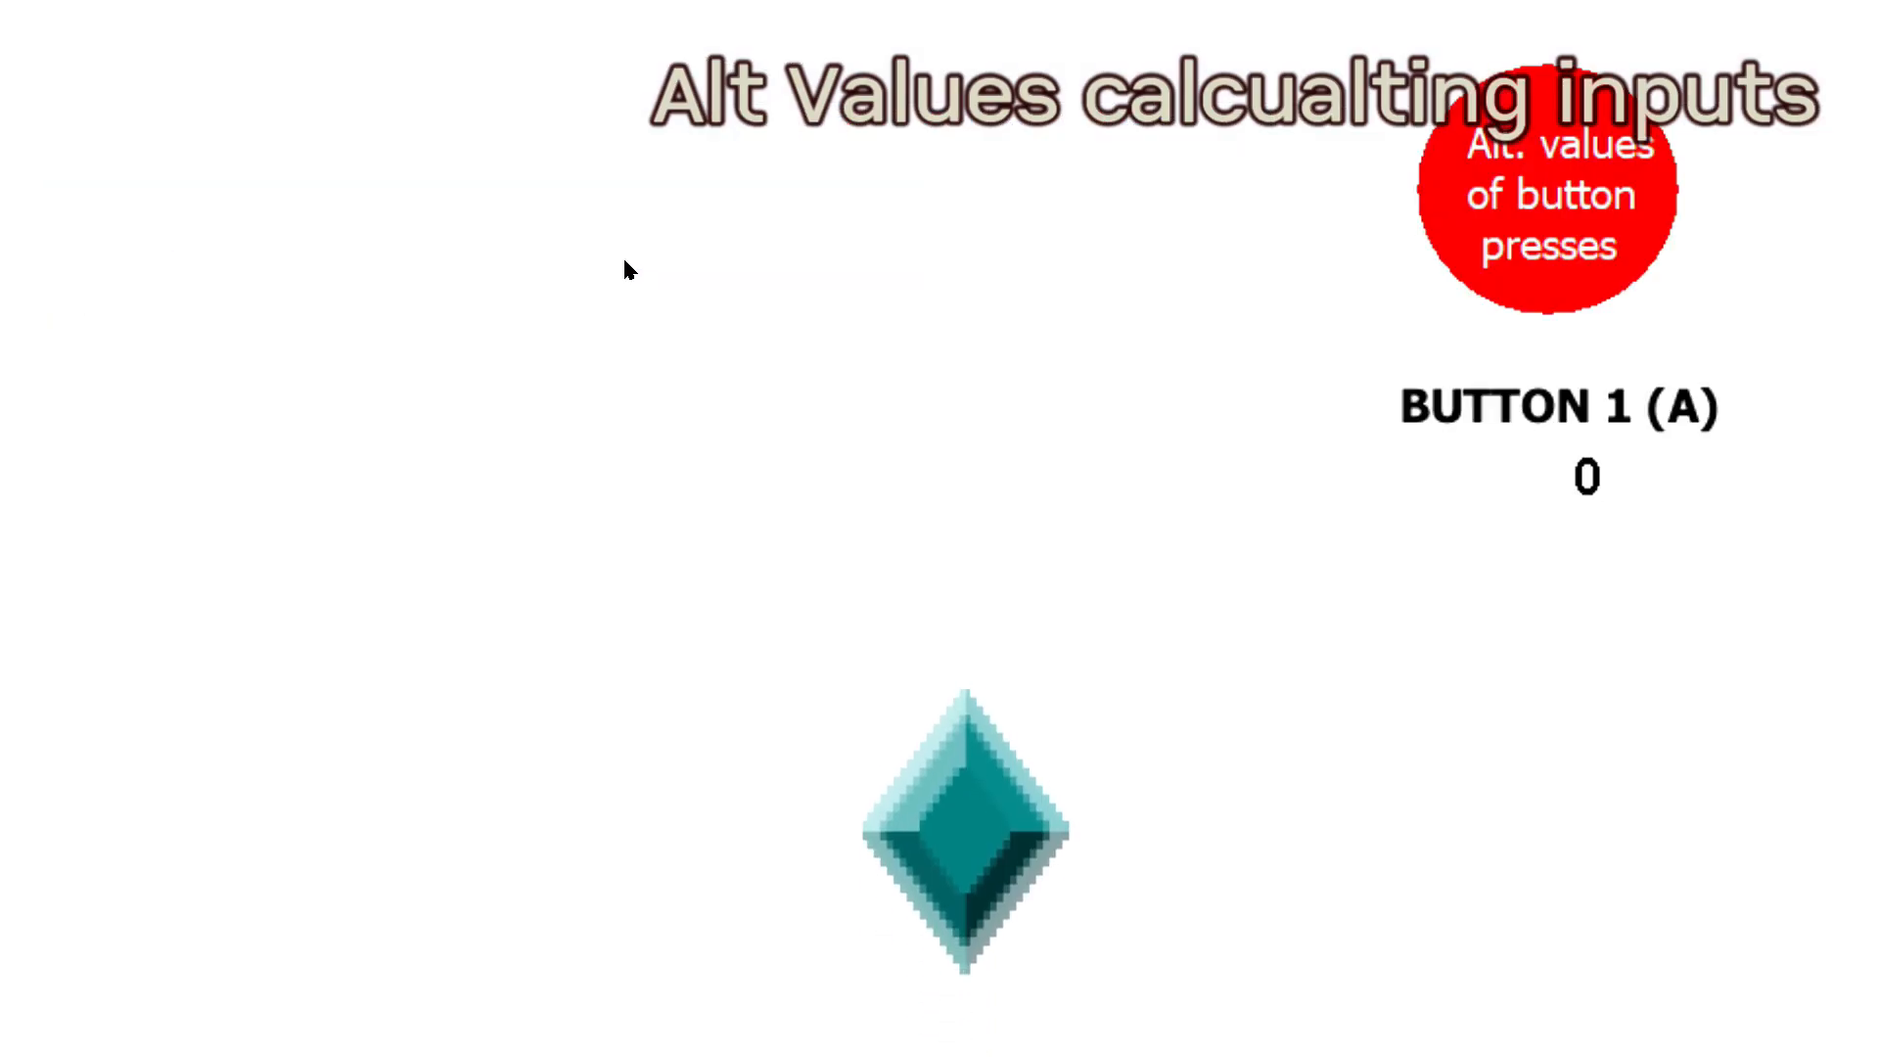
key("a")
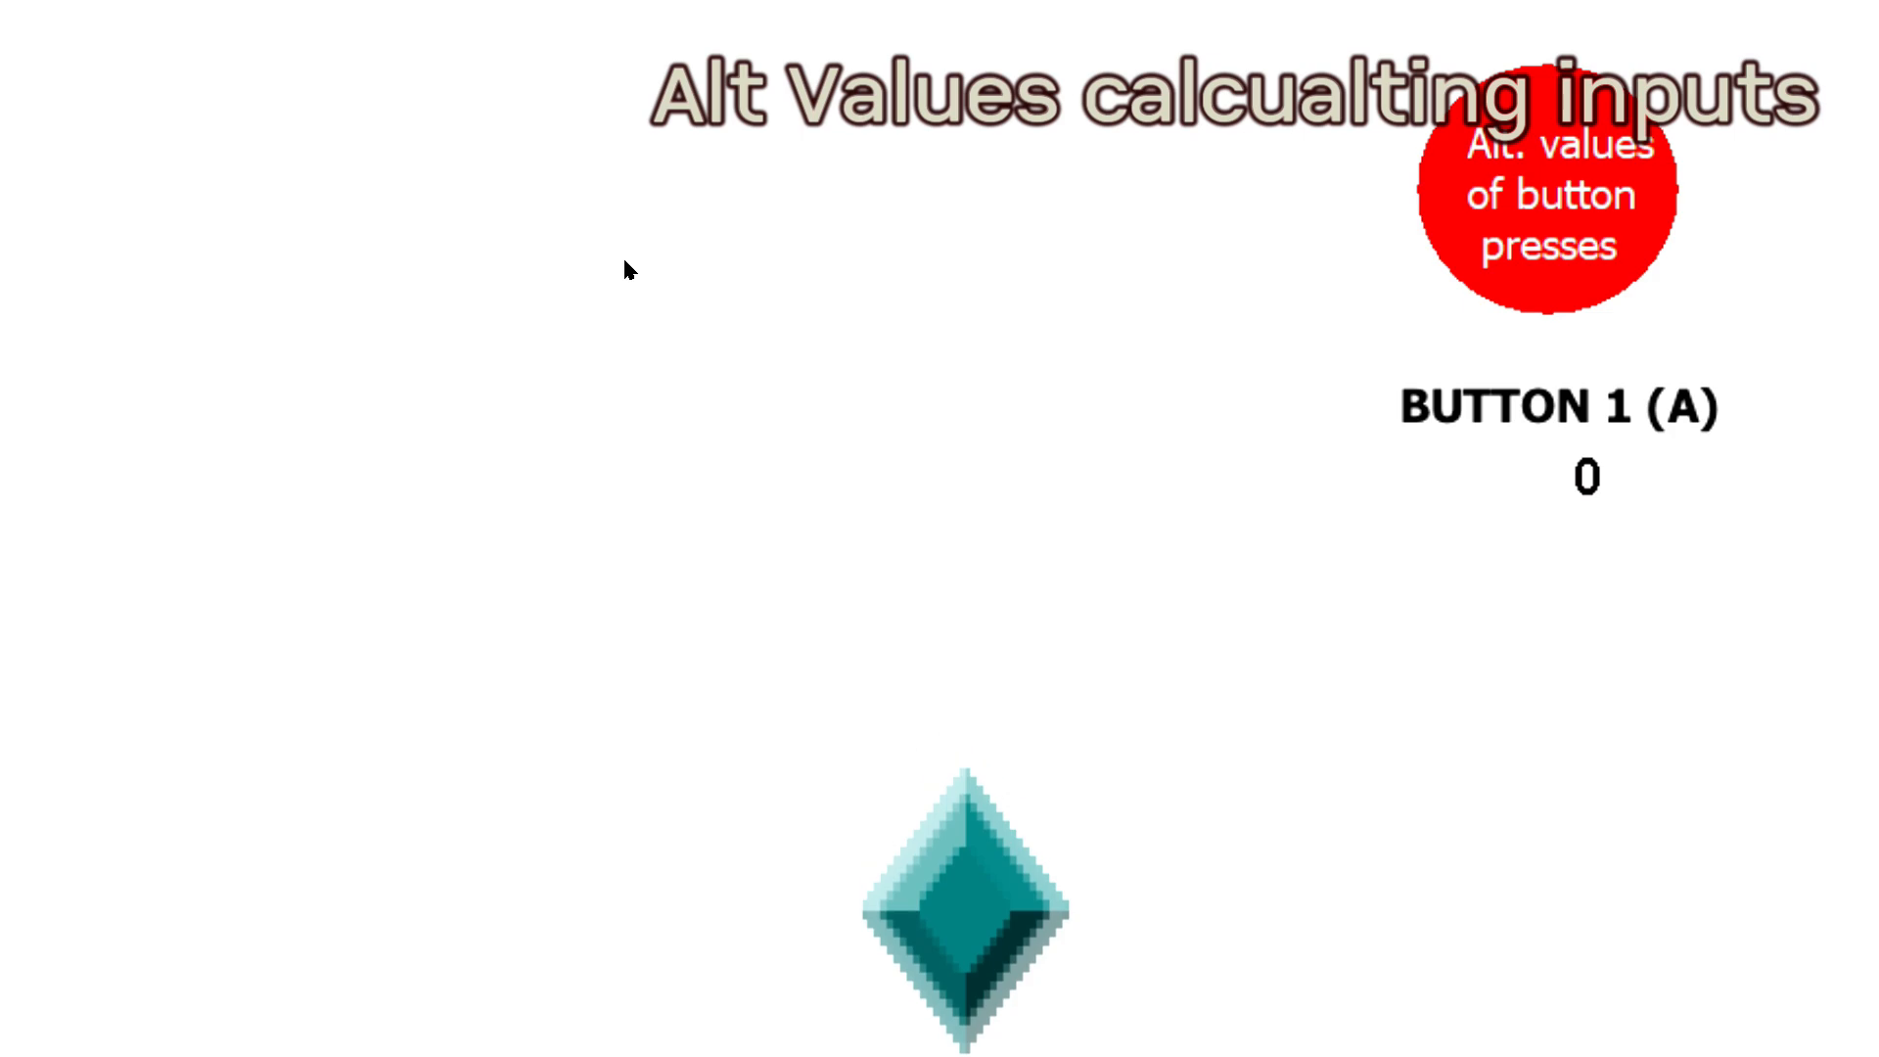
key("alt+F4")
Step: Duplicate the p1 impulse event, including its Button A pressed conditions, directly below the original
left_click(343, 378)
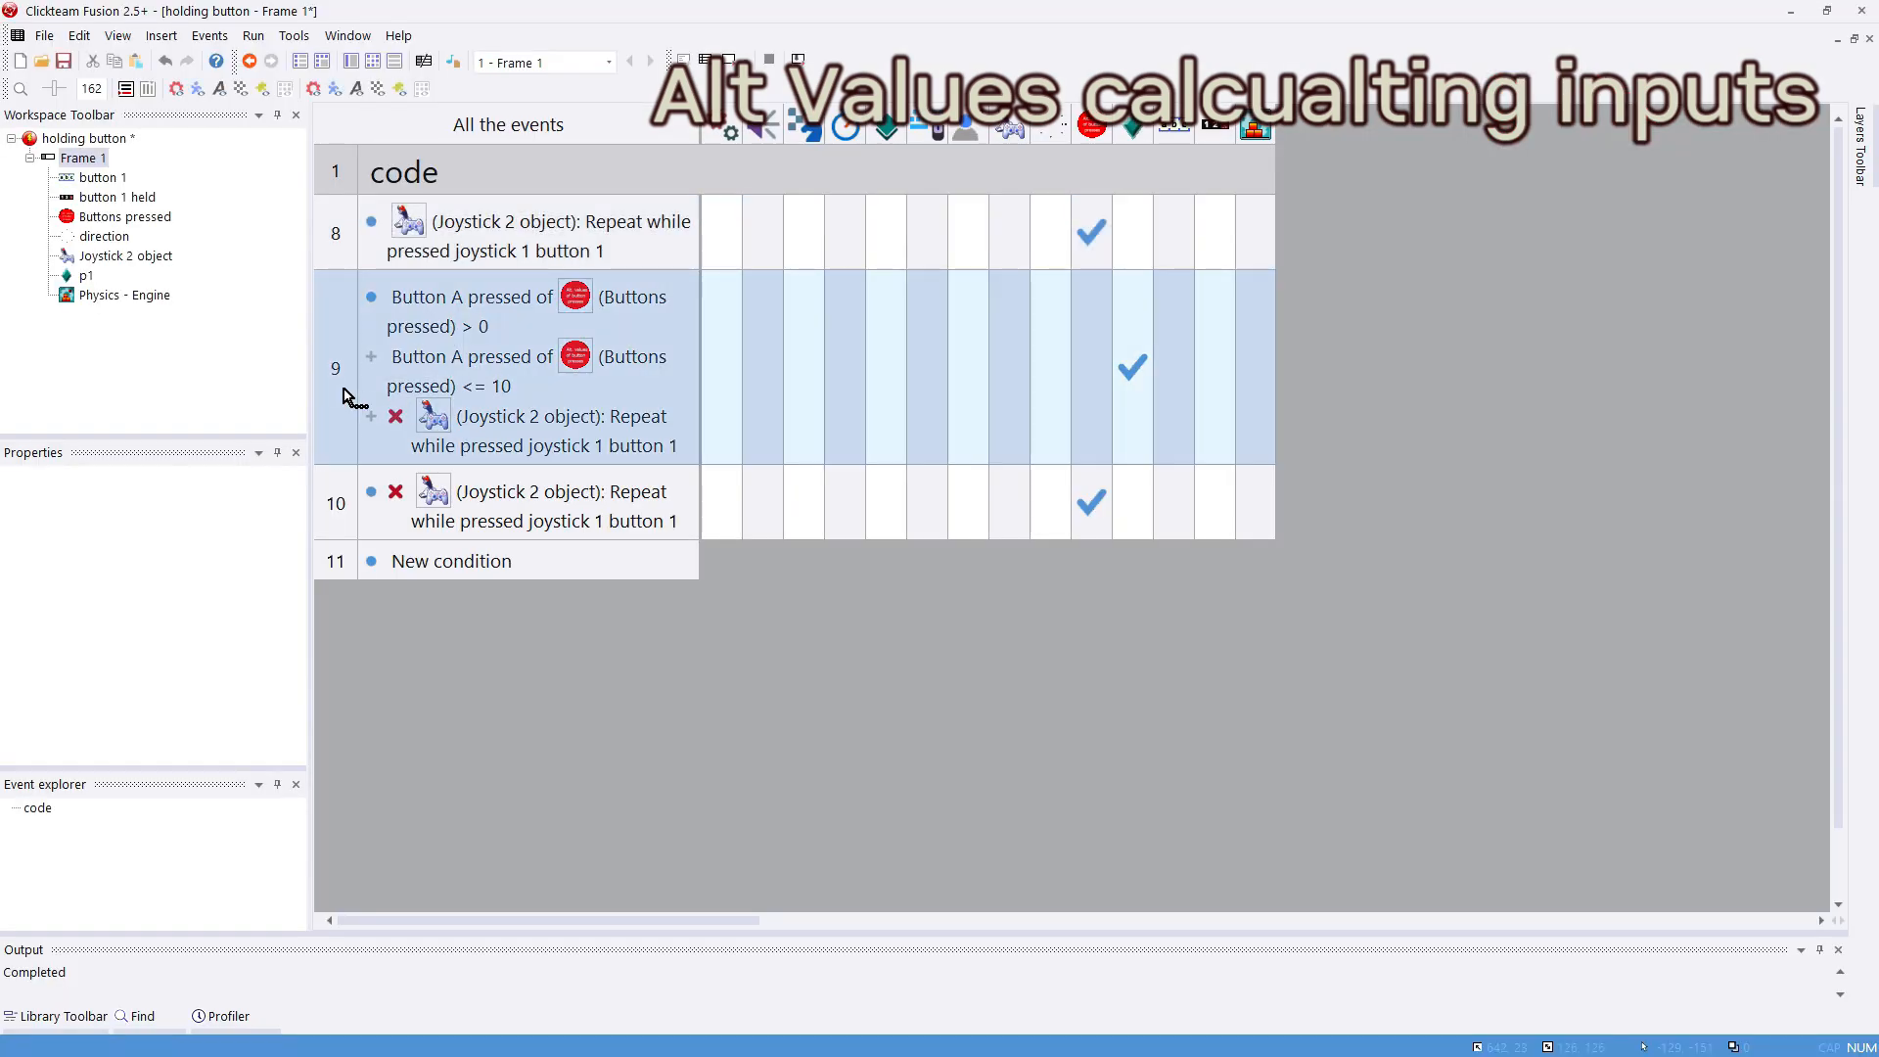
key("ctrl+c")
key("ctrl+v")
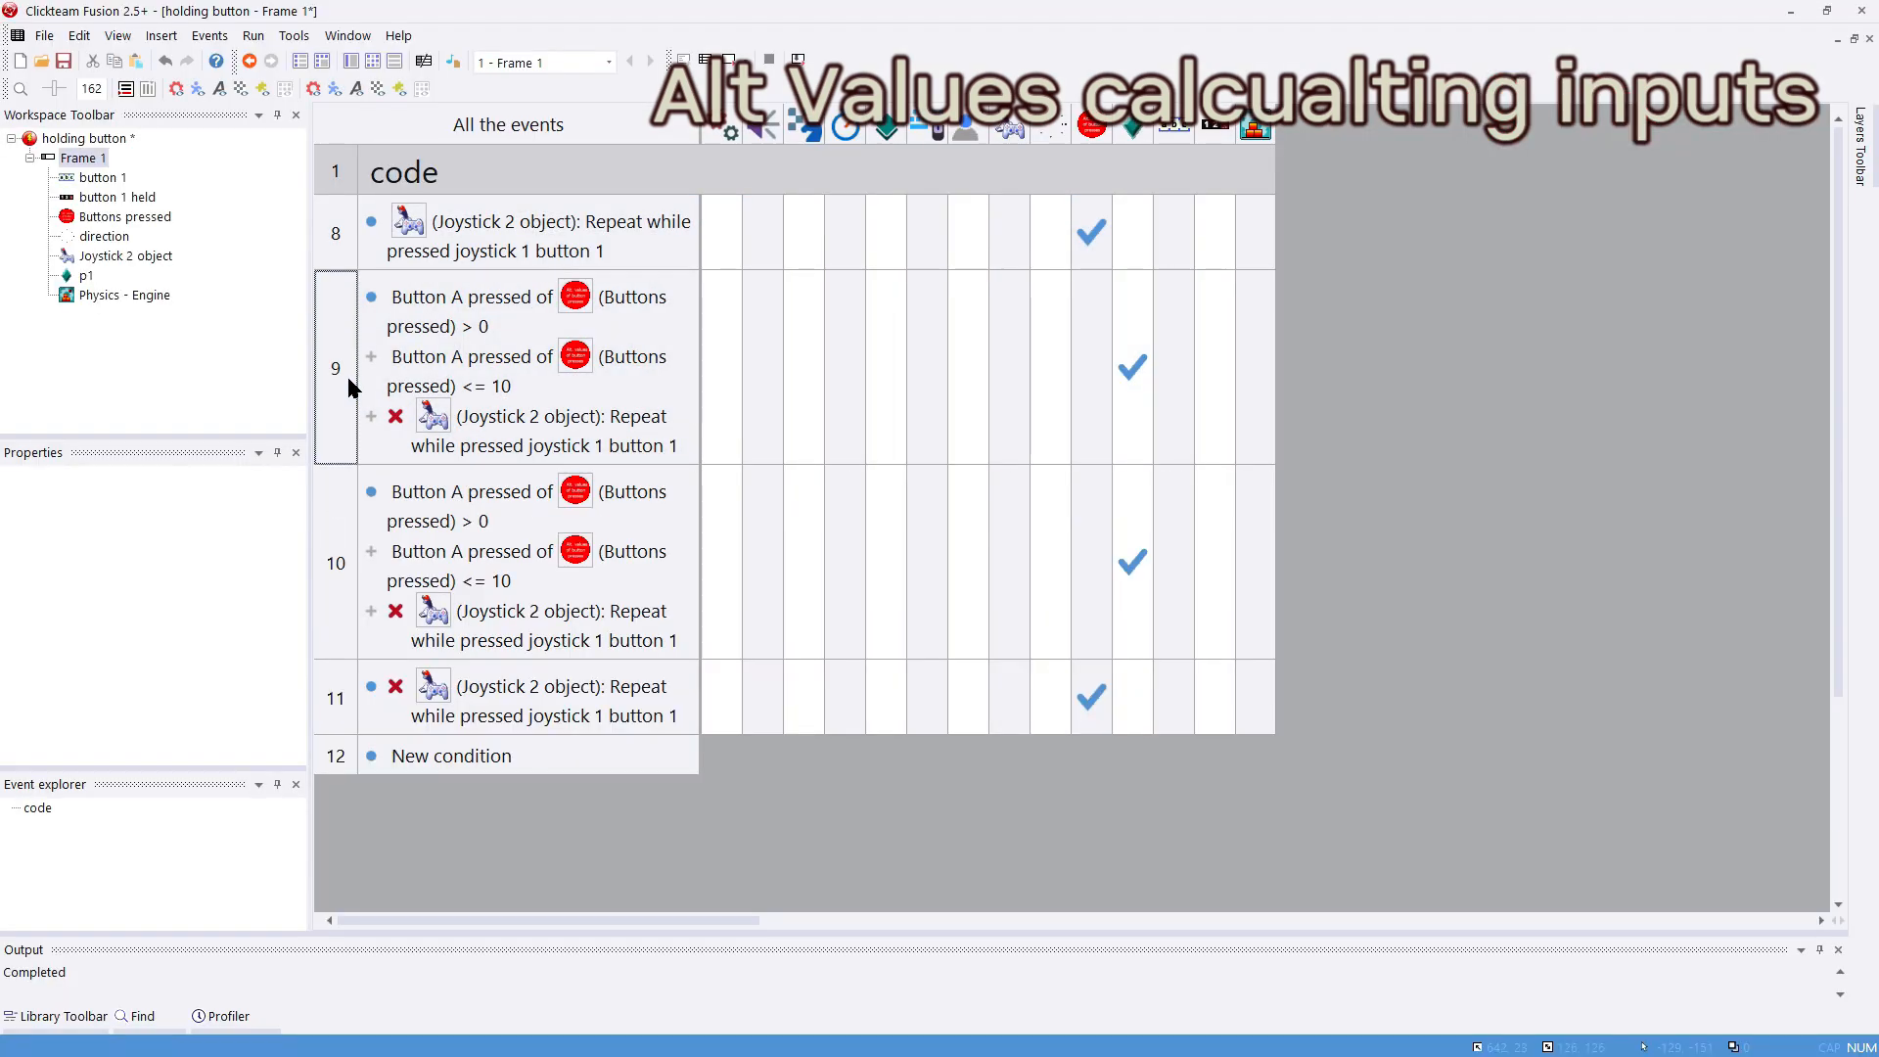
Step: In the duplicated event, set the first Button A pressed comparison to Greater than 10 and delete the Lower or equal 10 condition
left_click(471, 518)
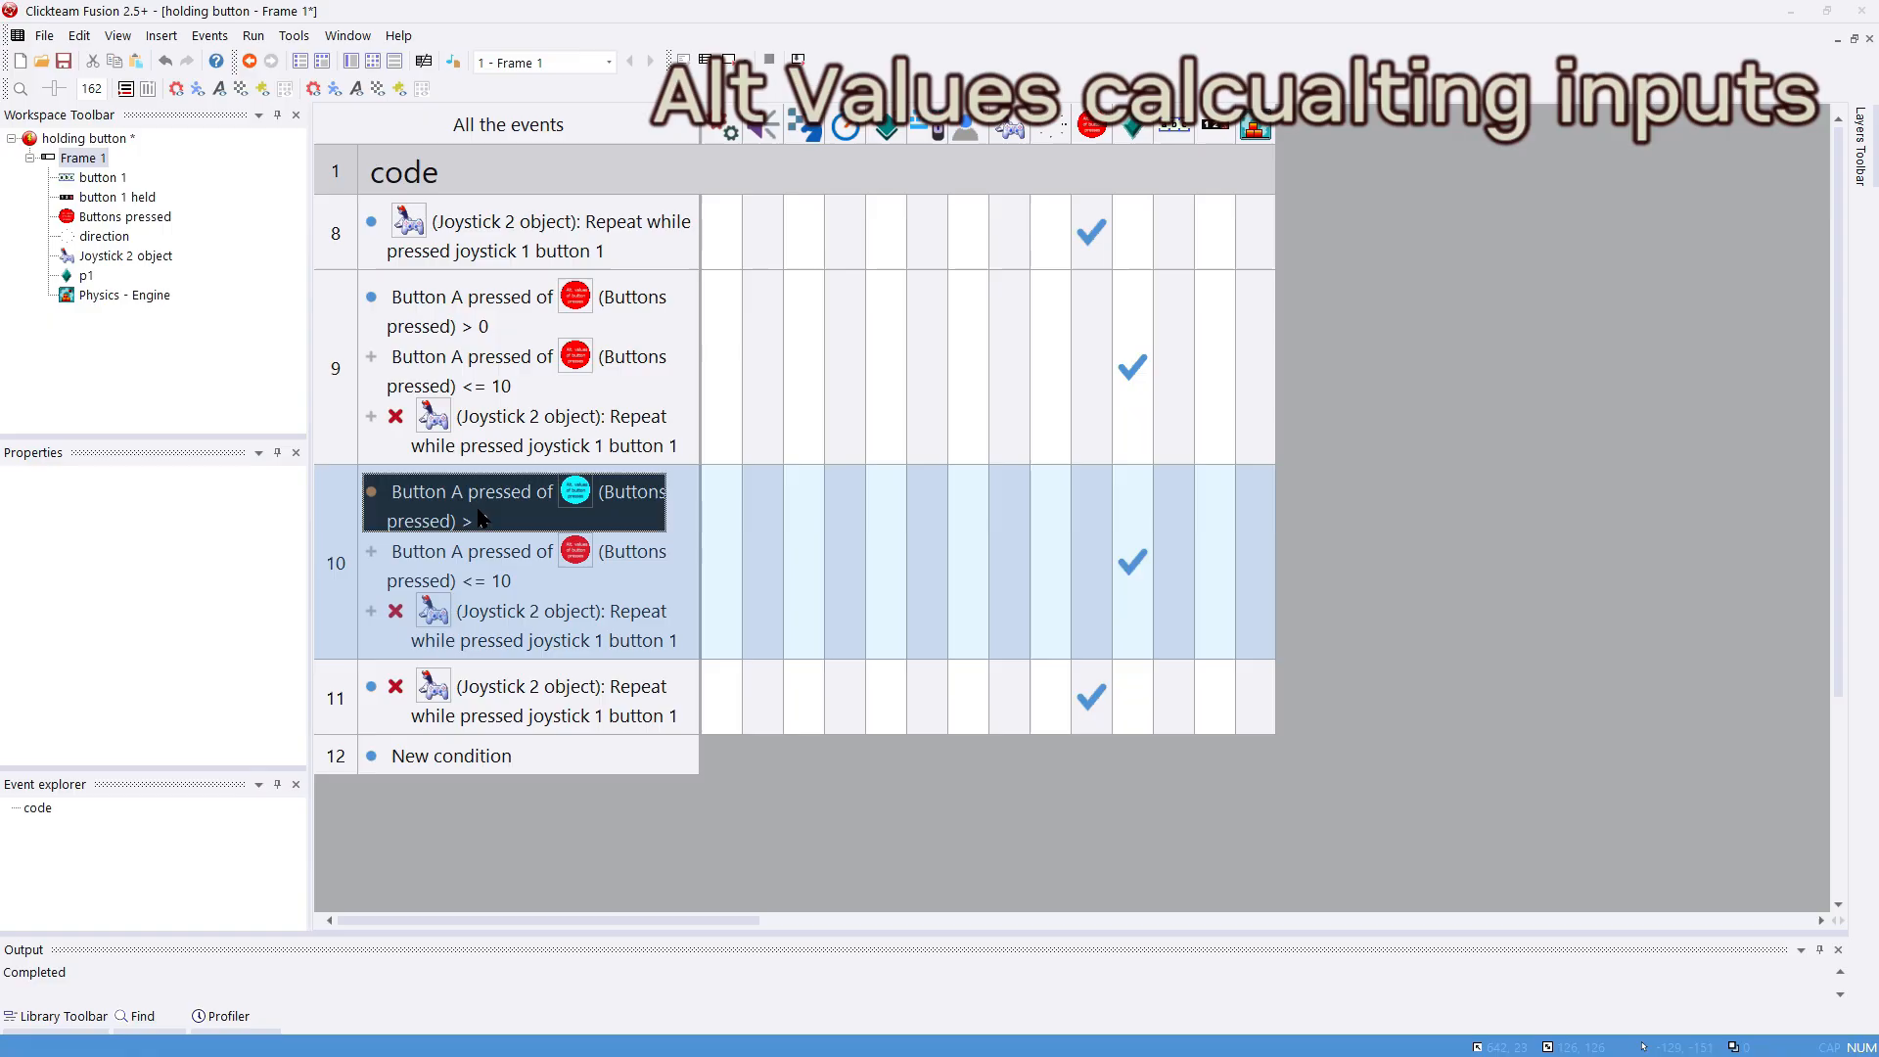
double_click(470, 519)
left_click_drag(945, 453, 926, 448)
type("10")
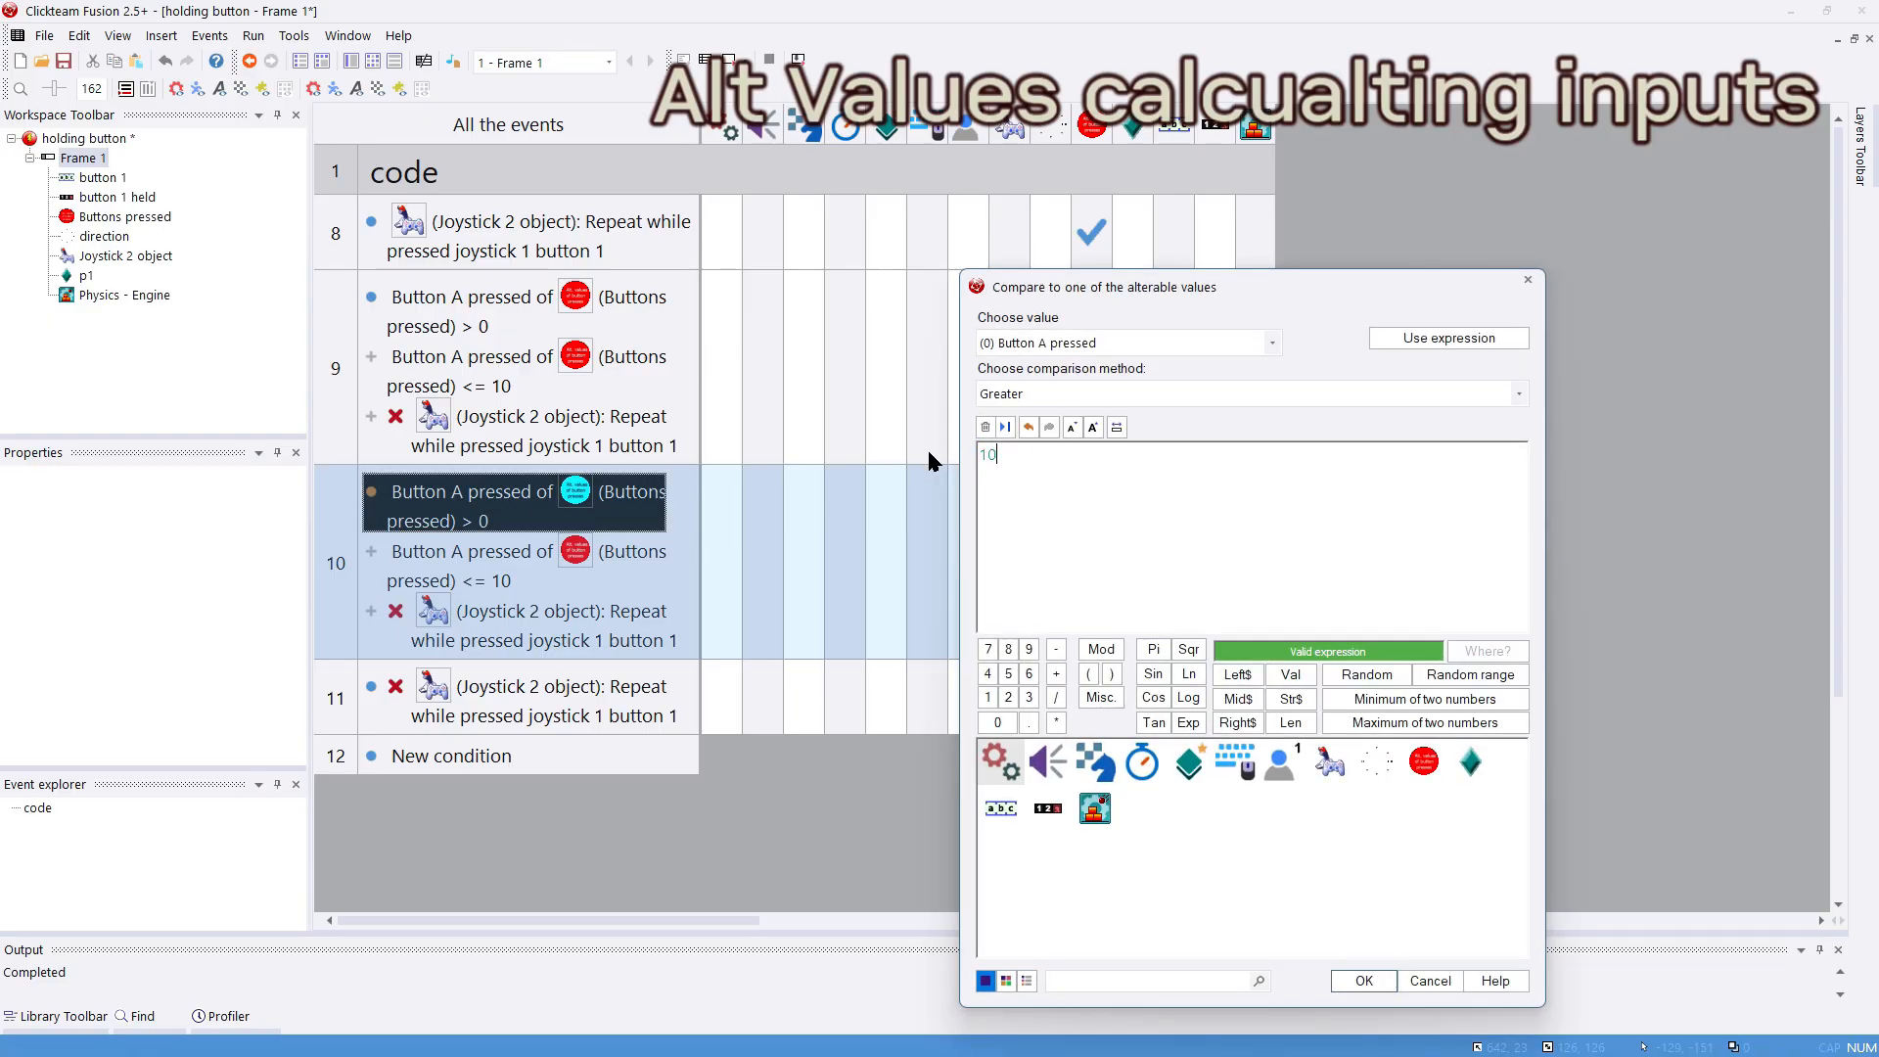
key("Return")
left_click(501, 569)
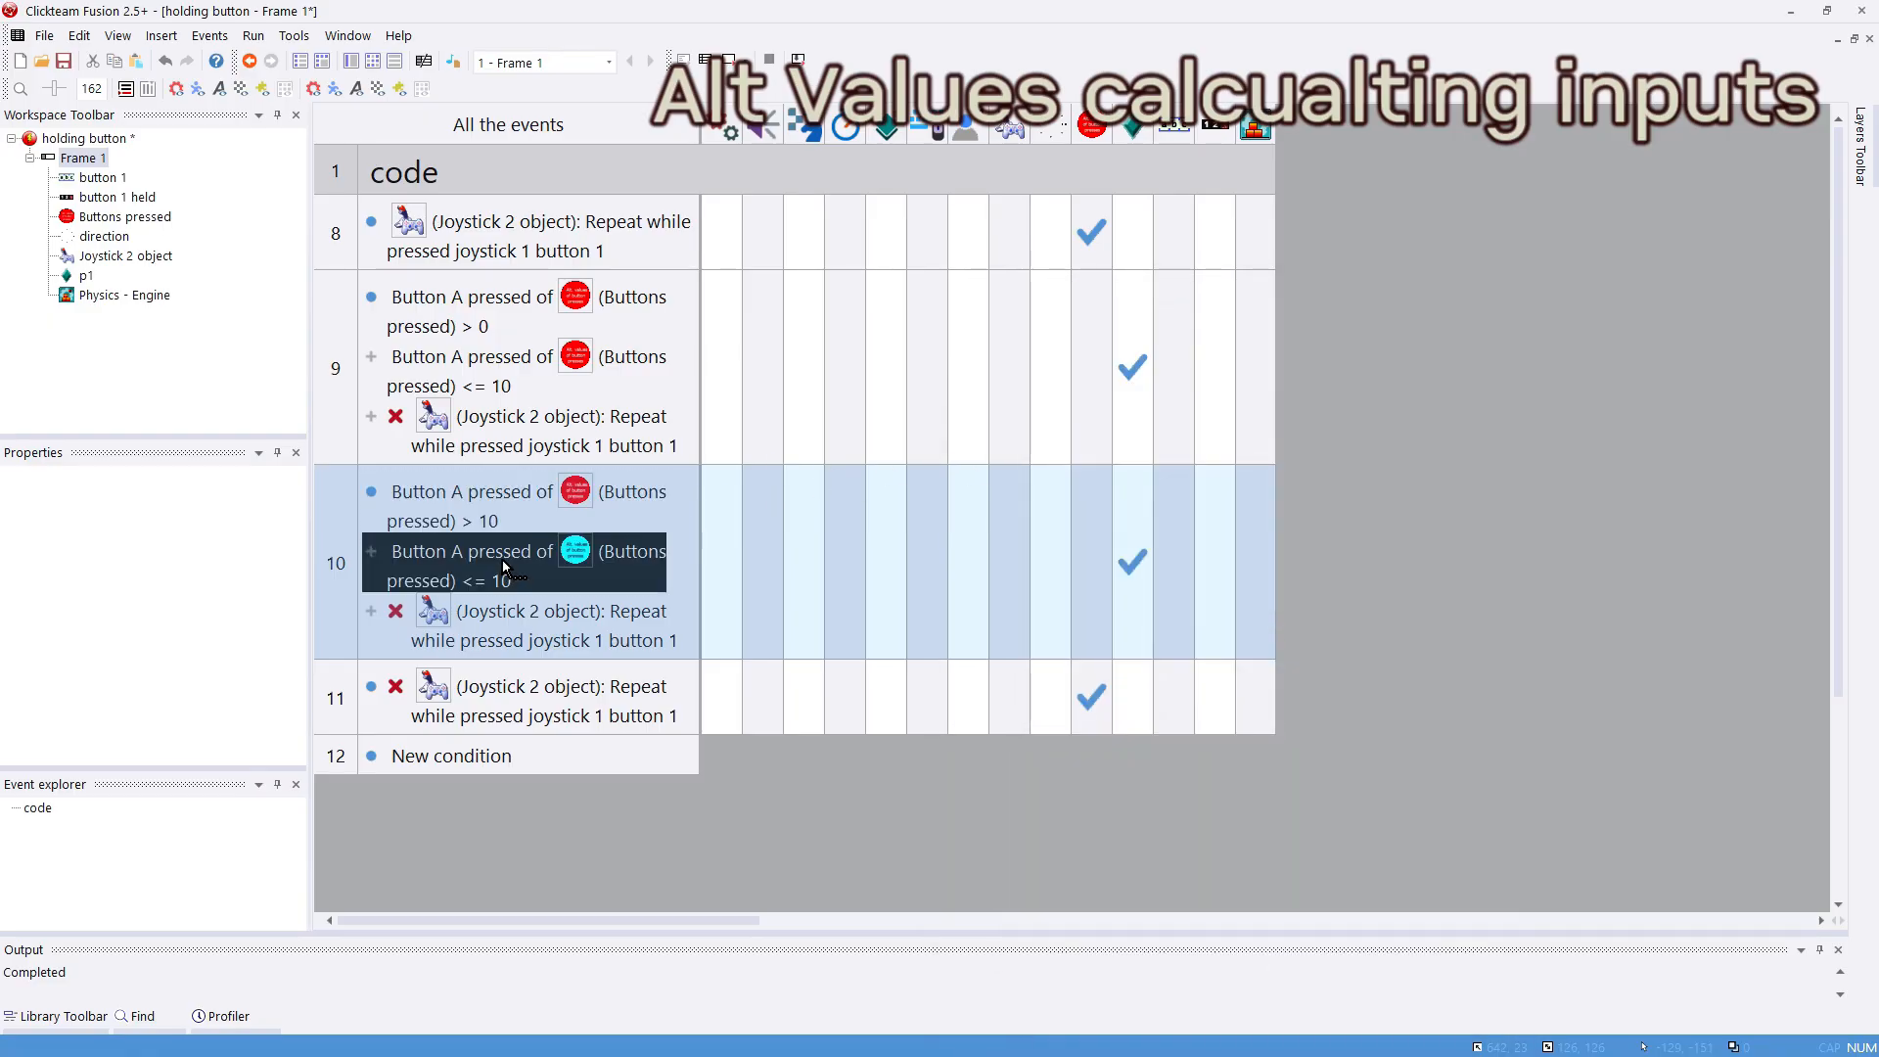
key("Delete")
Step: Edit the p1 impulse action in the Button A pressed greater than 10 event
right_click(1126, 537)
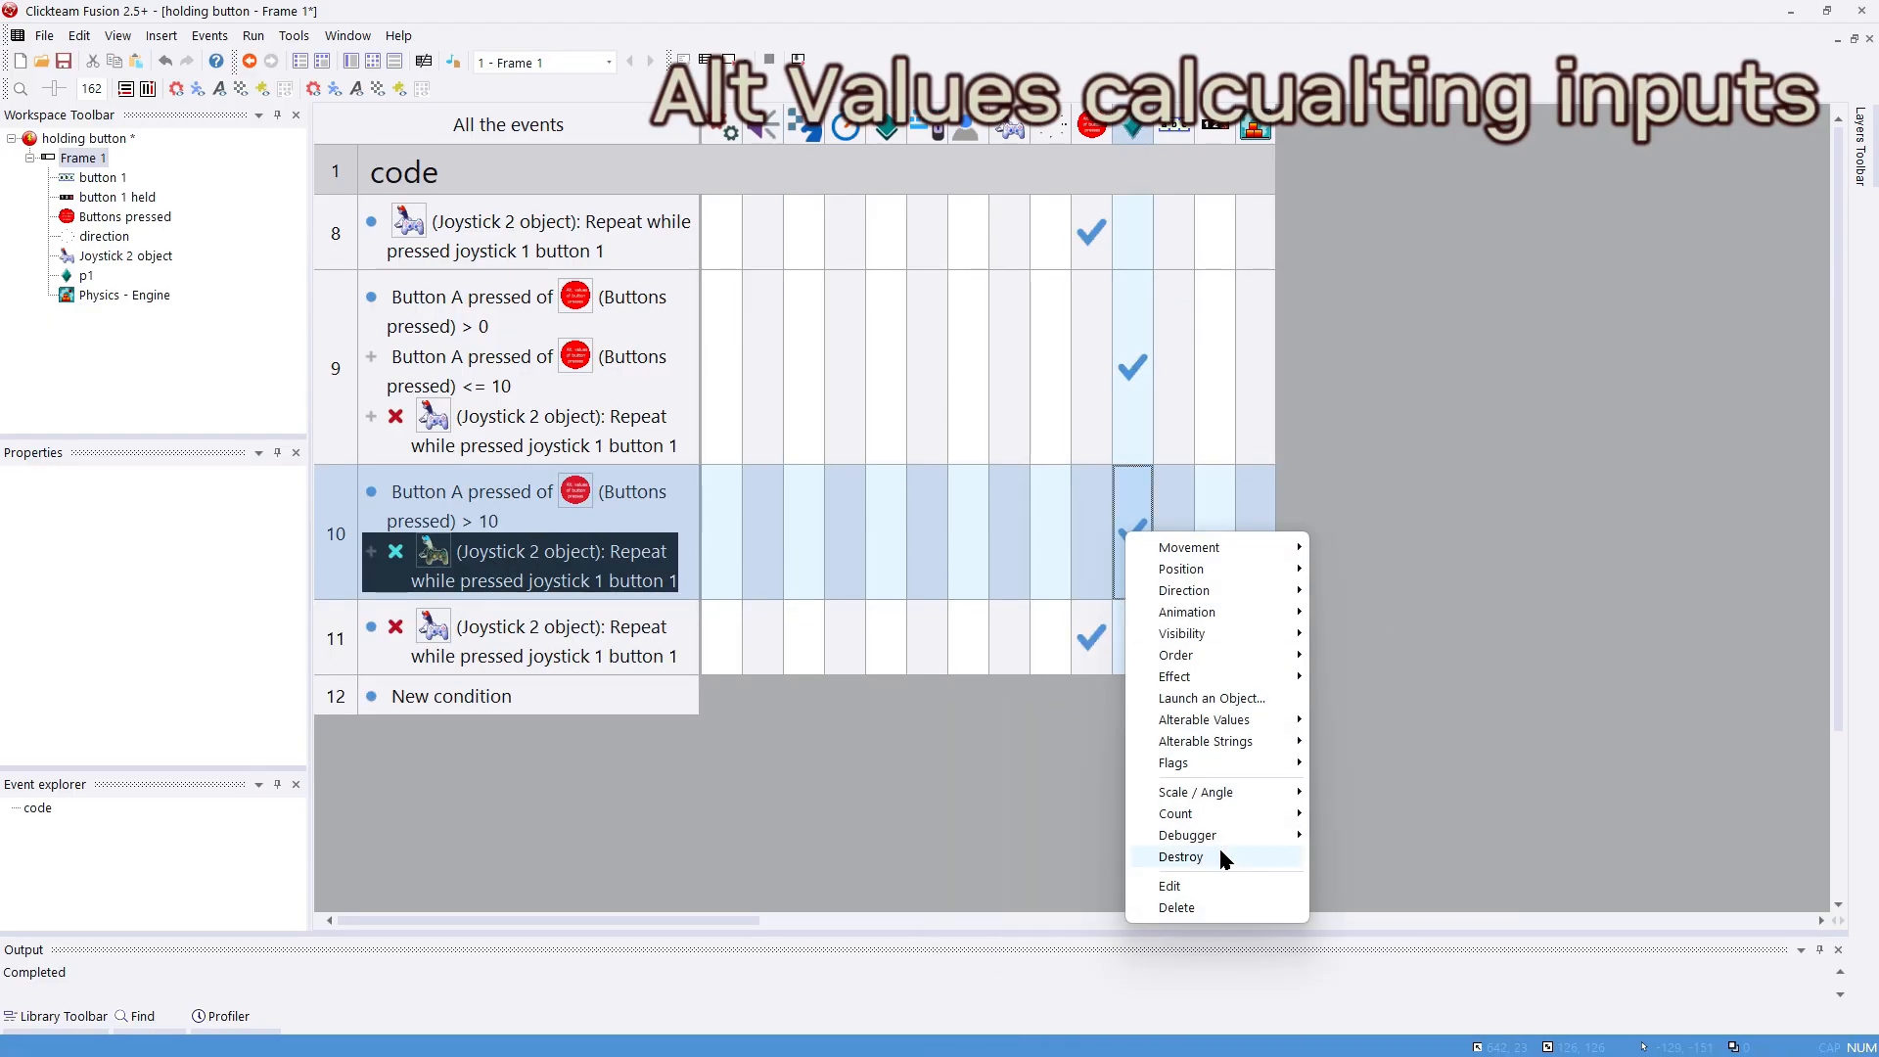
left_click(1169, 886)
key("Return")
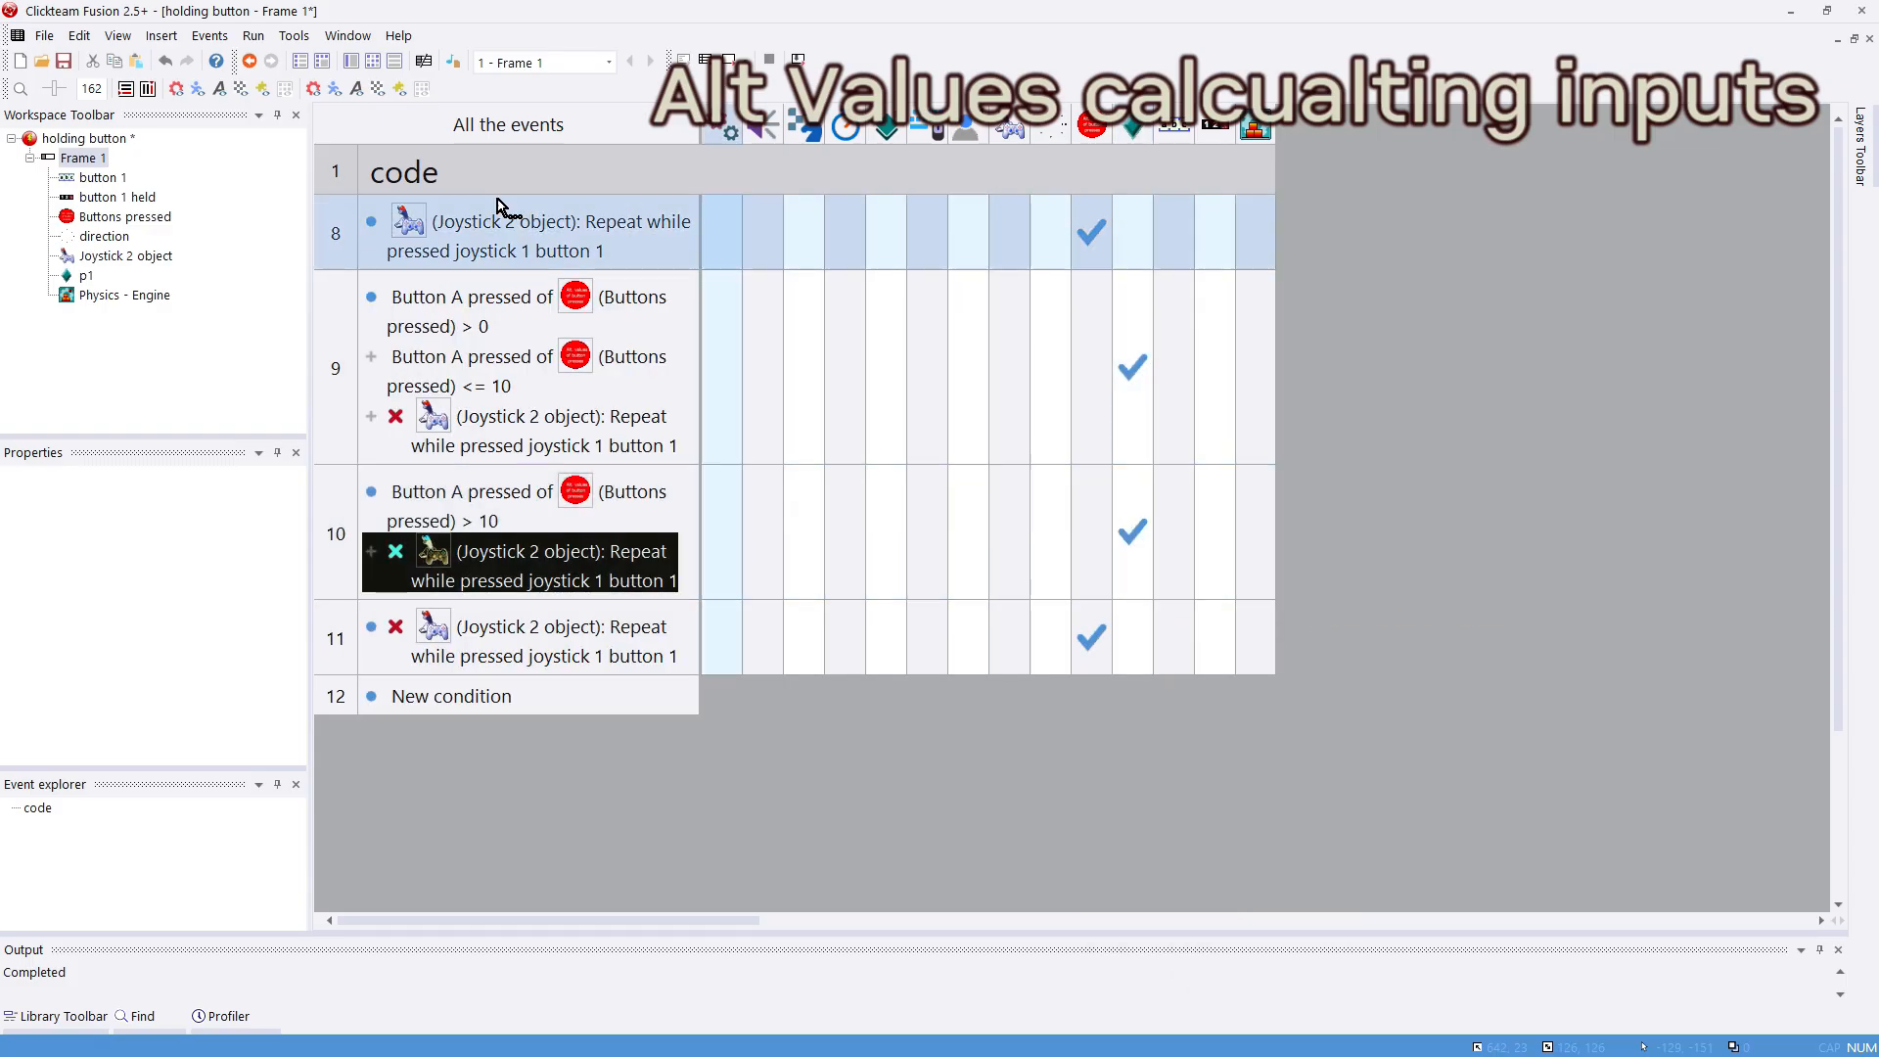
Step: Run the application, test the diamond's jumps with repeated button A presses, and close the test window
left_click(251, 36)
left_click(271, 88)
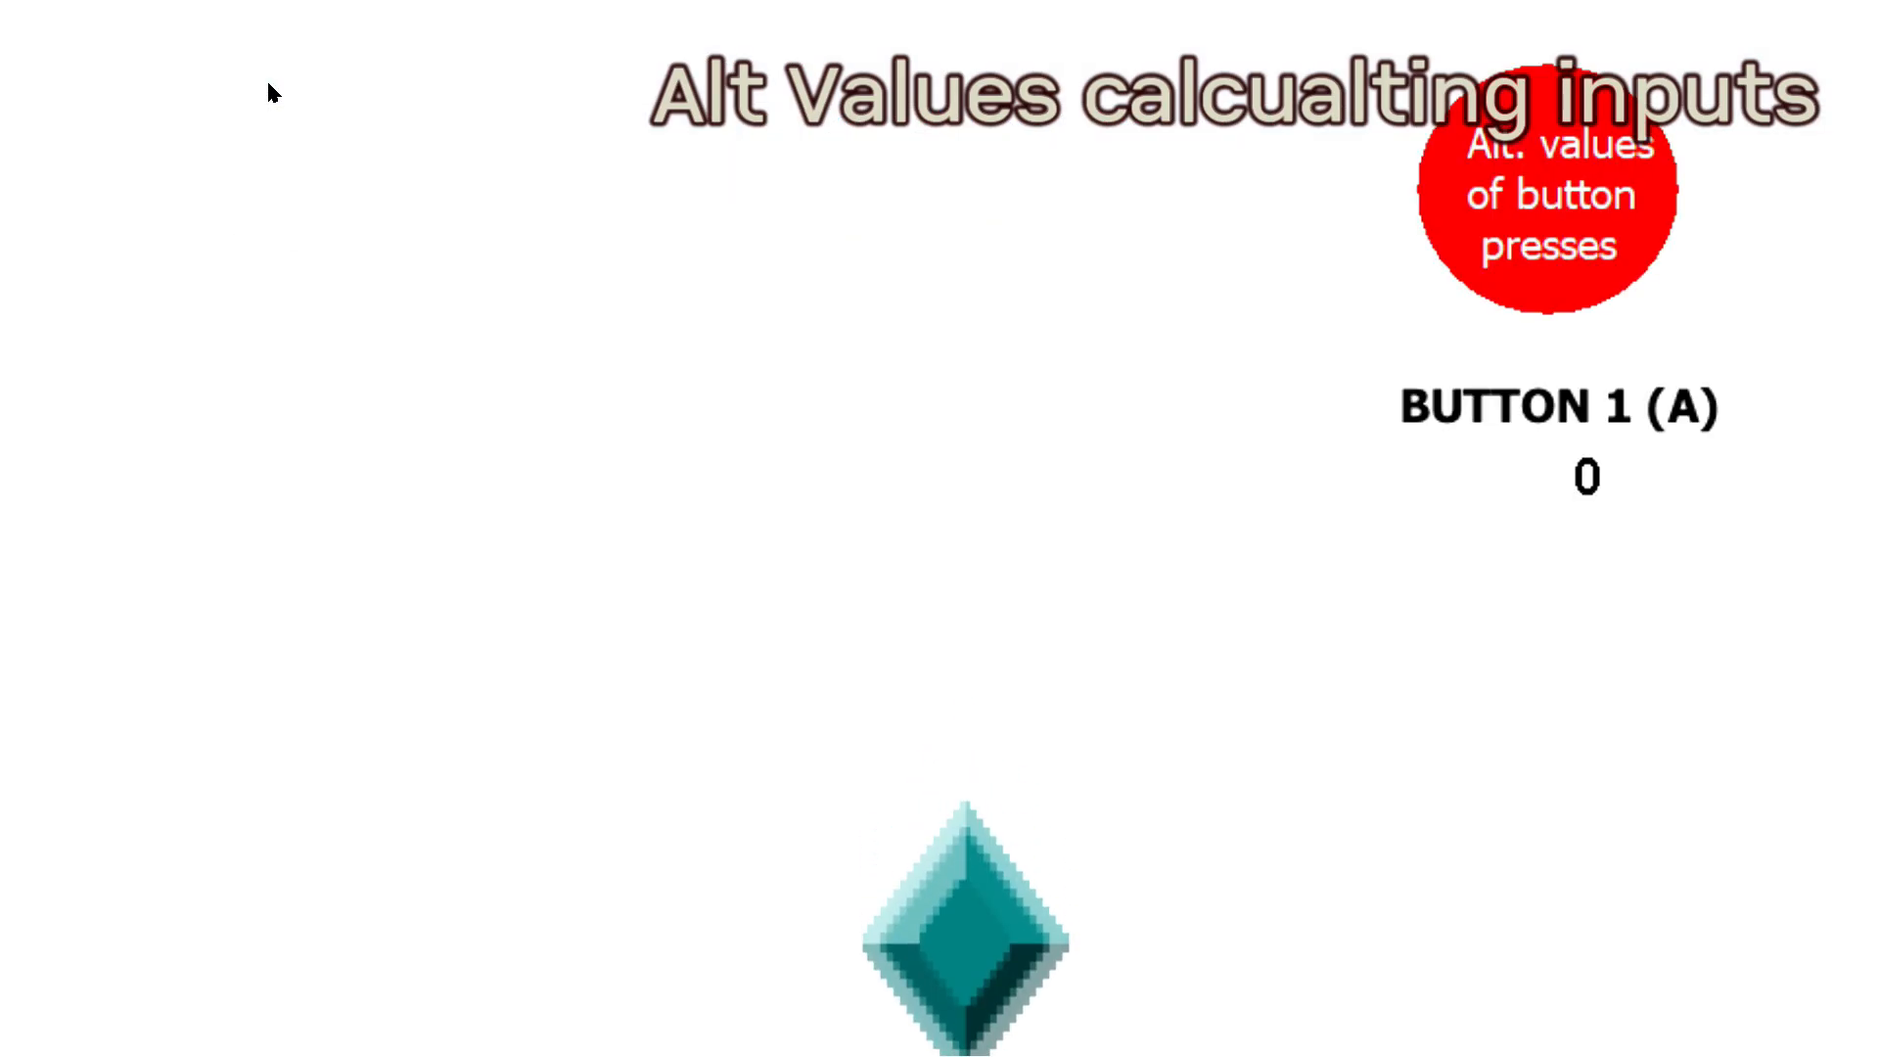
key("a")
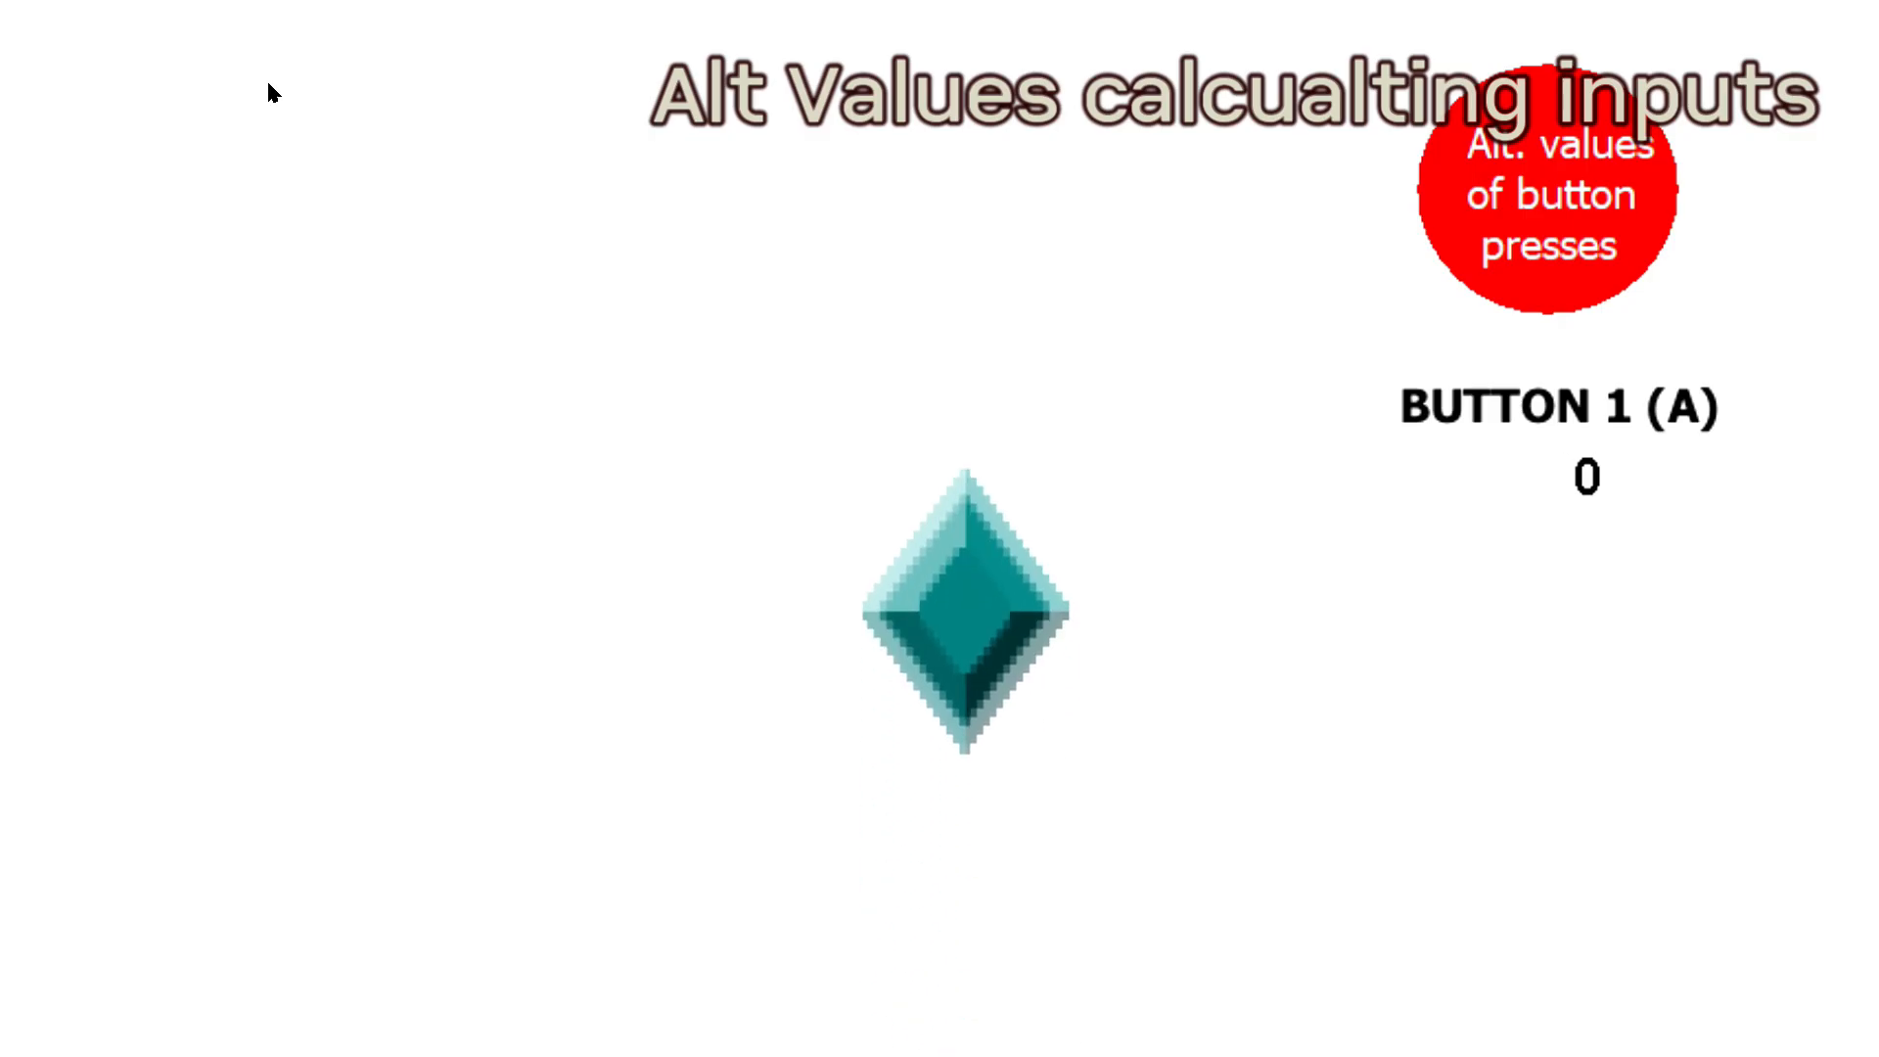
key("a")
key("a")
key("a")
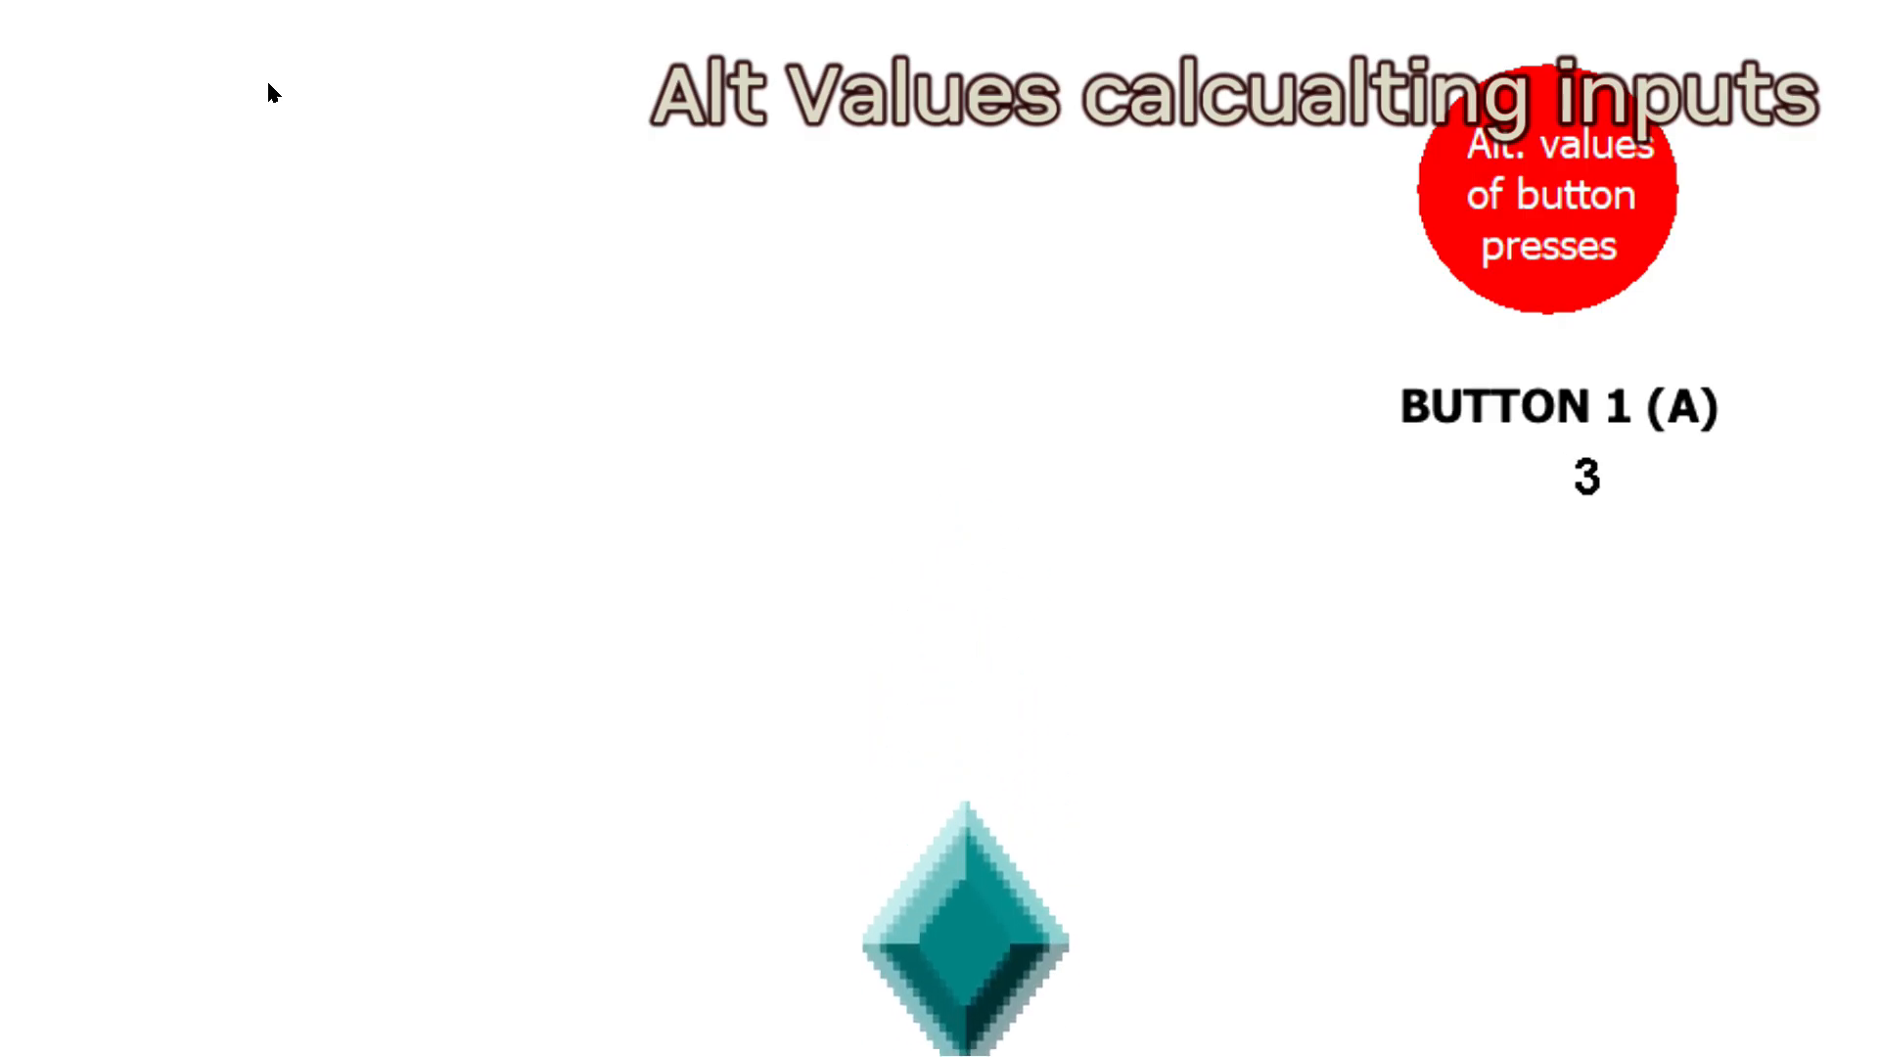
key("a")
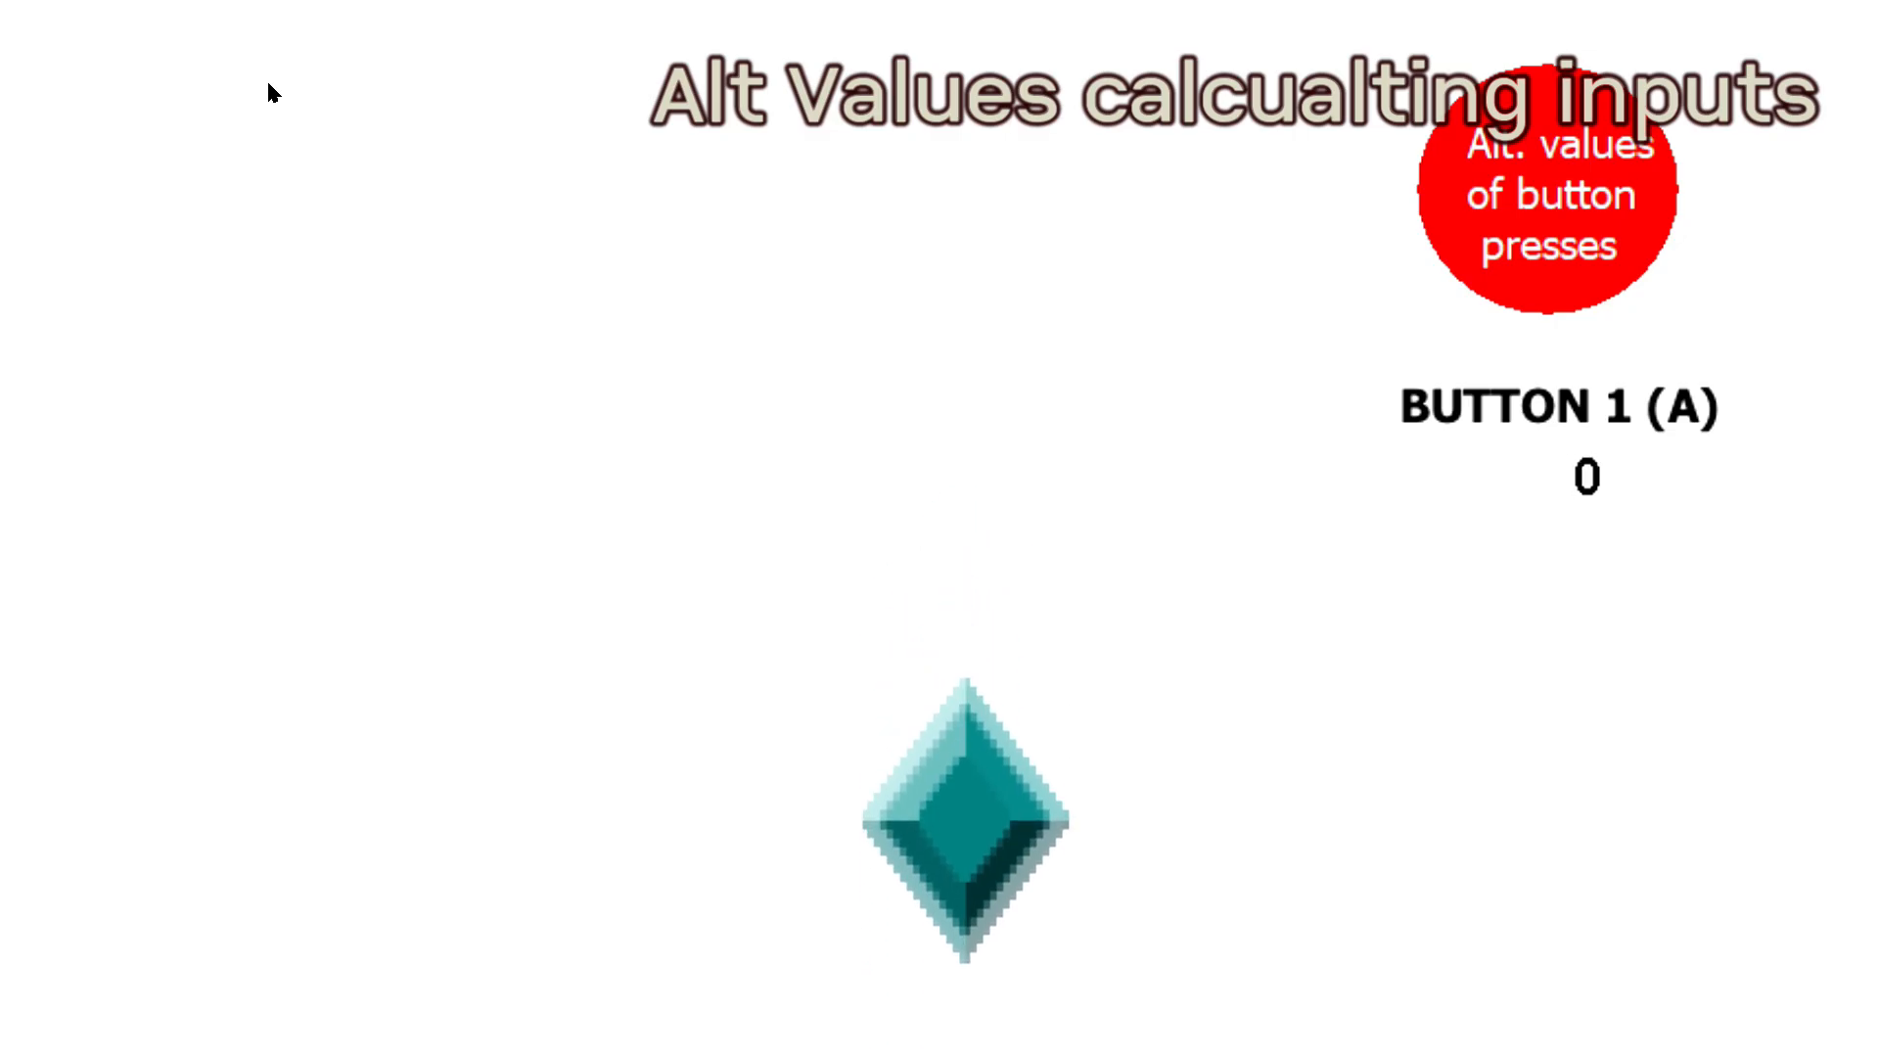
key("alt+F4")
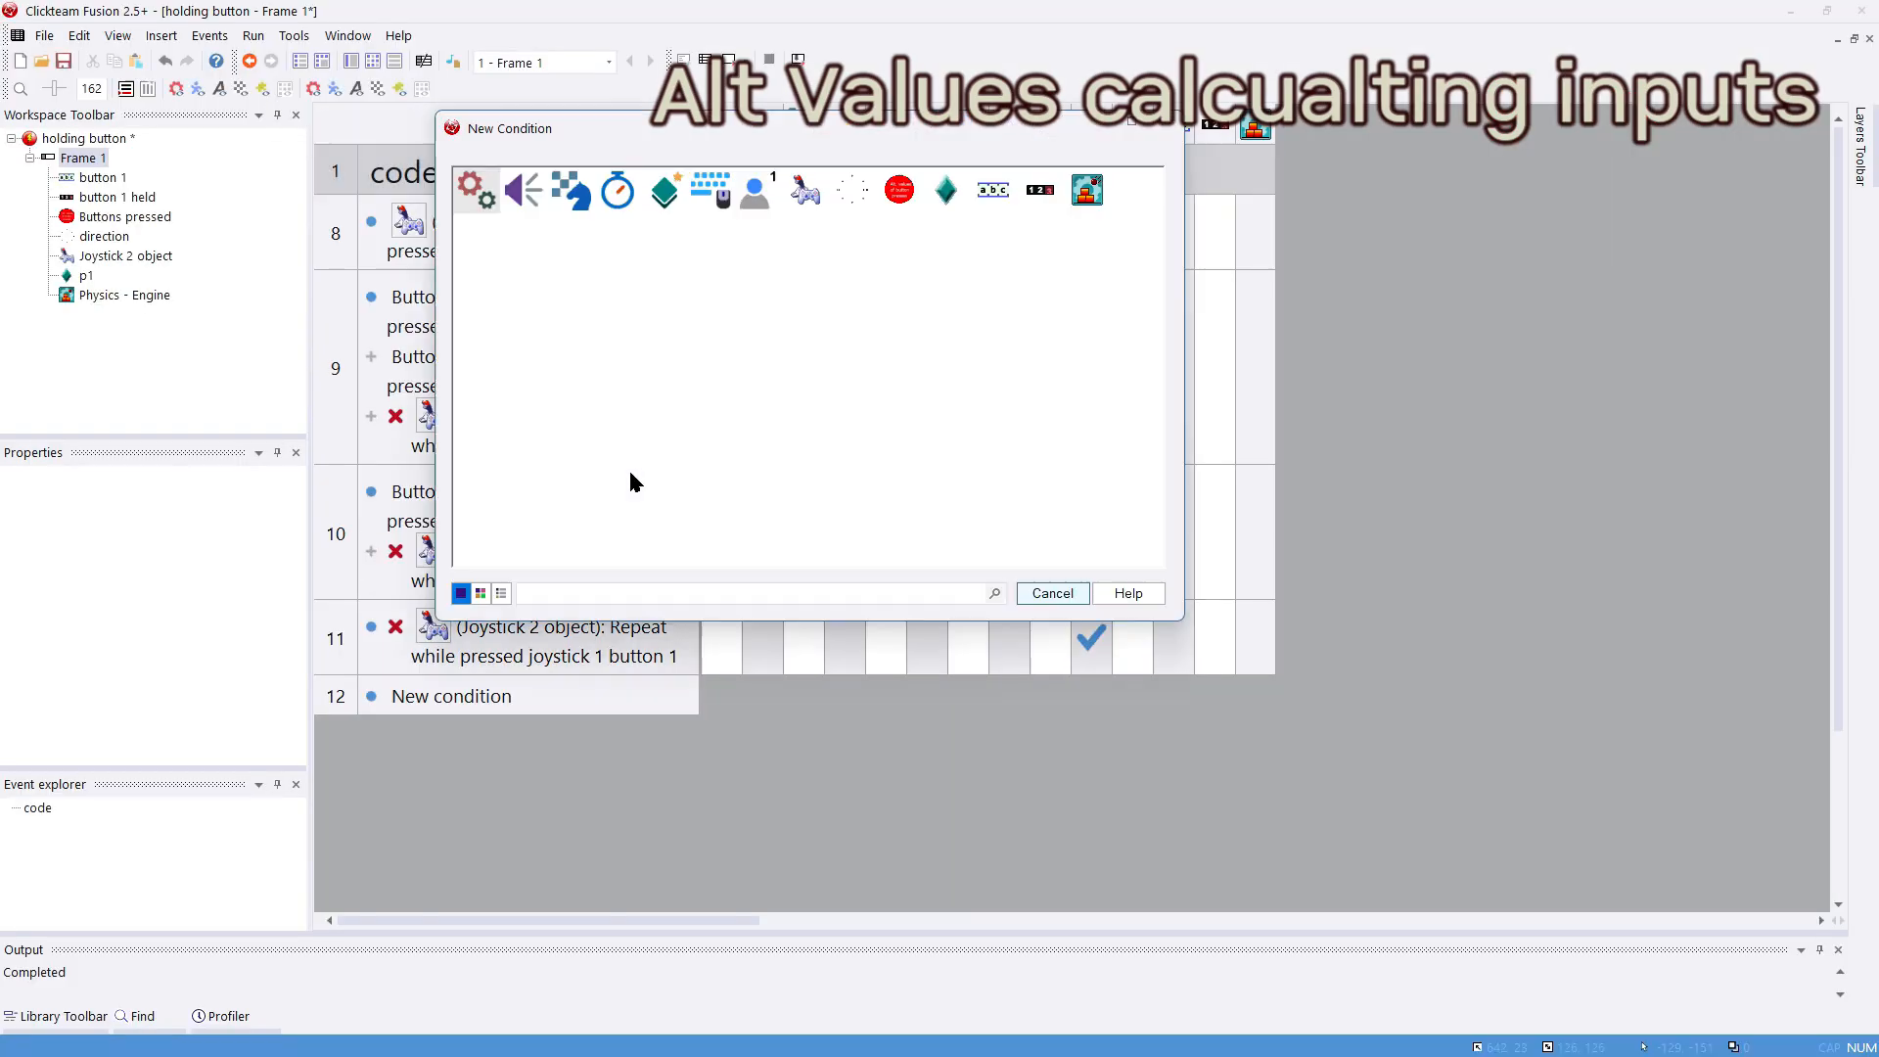
Step: Add a Repeat while "Space bar" is pressed event below the joystick 1 button 1 event, with the same Buttons pressed action
left_click(722, 193)
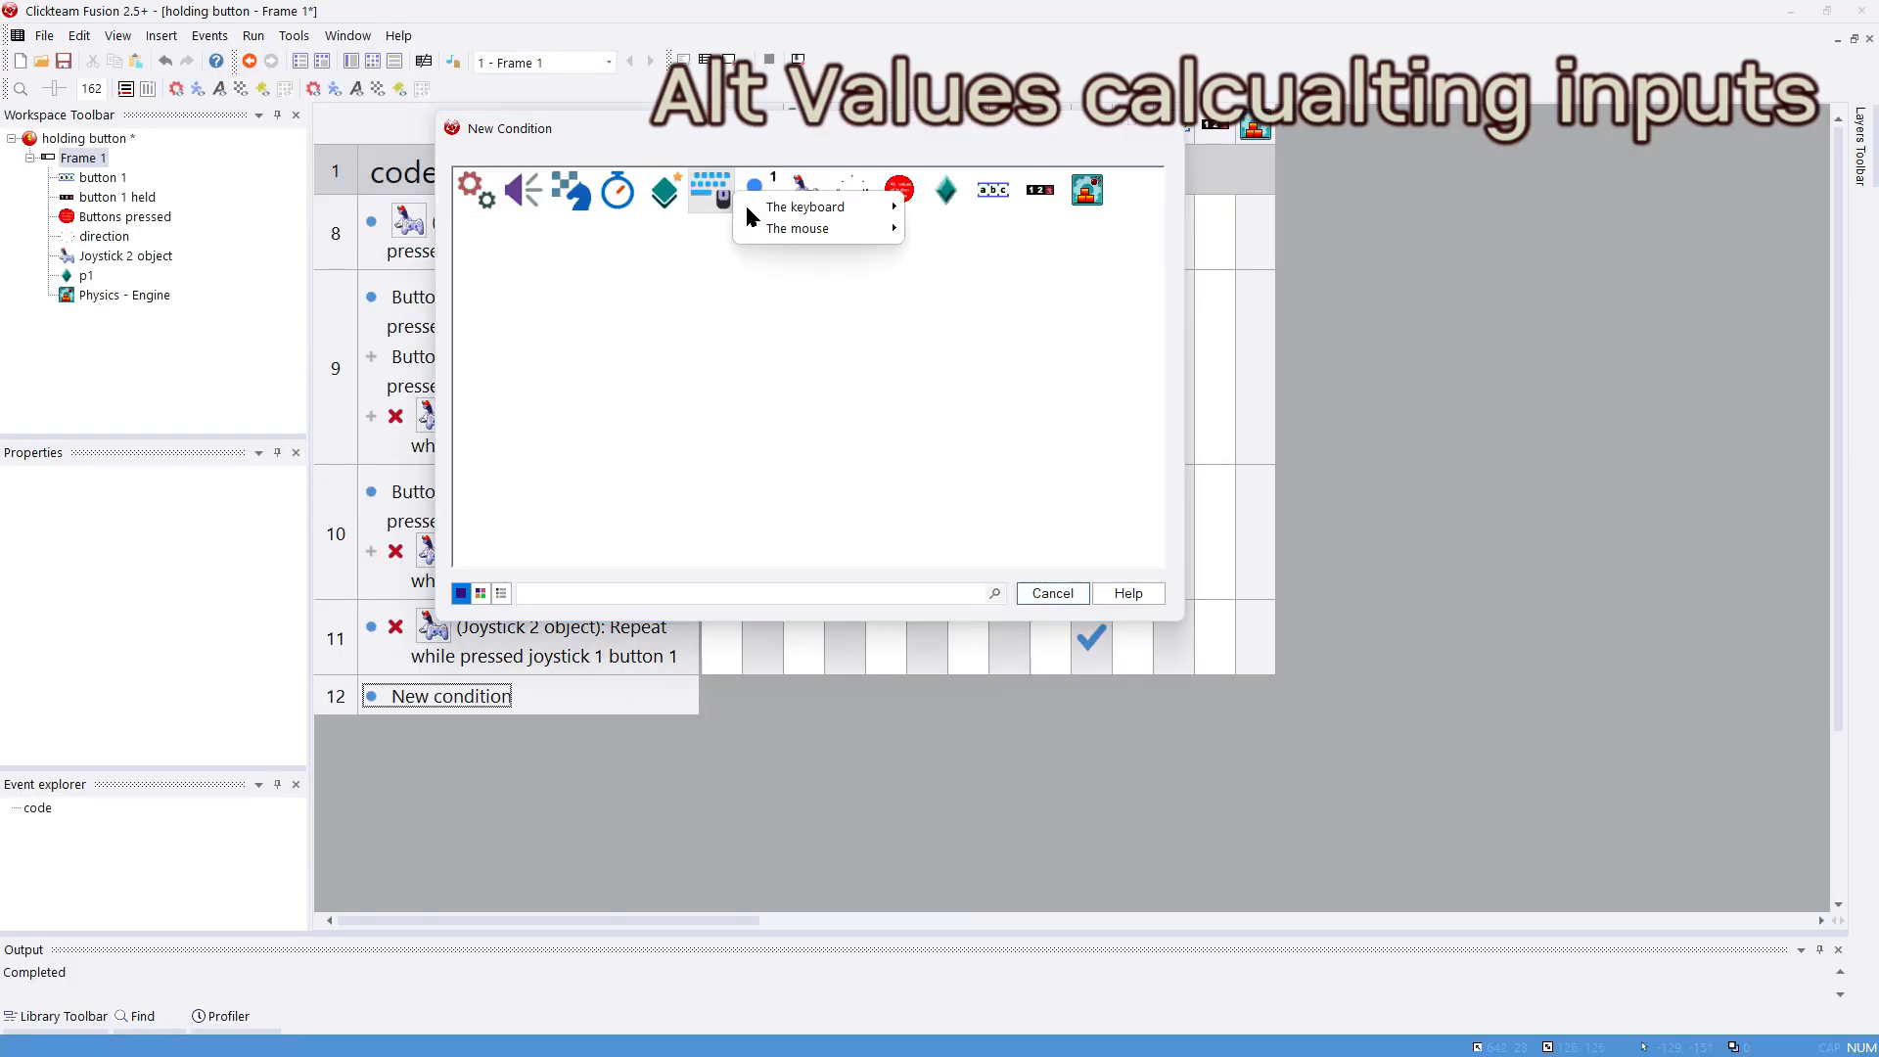
mouse_move(832, 207)
left_click(928, 233)
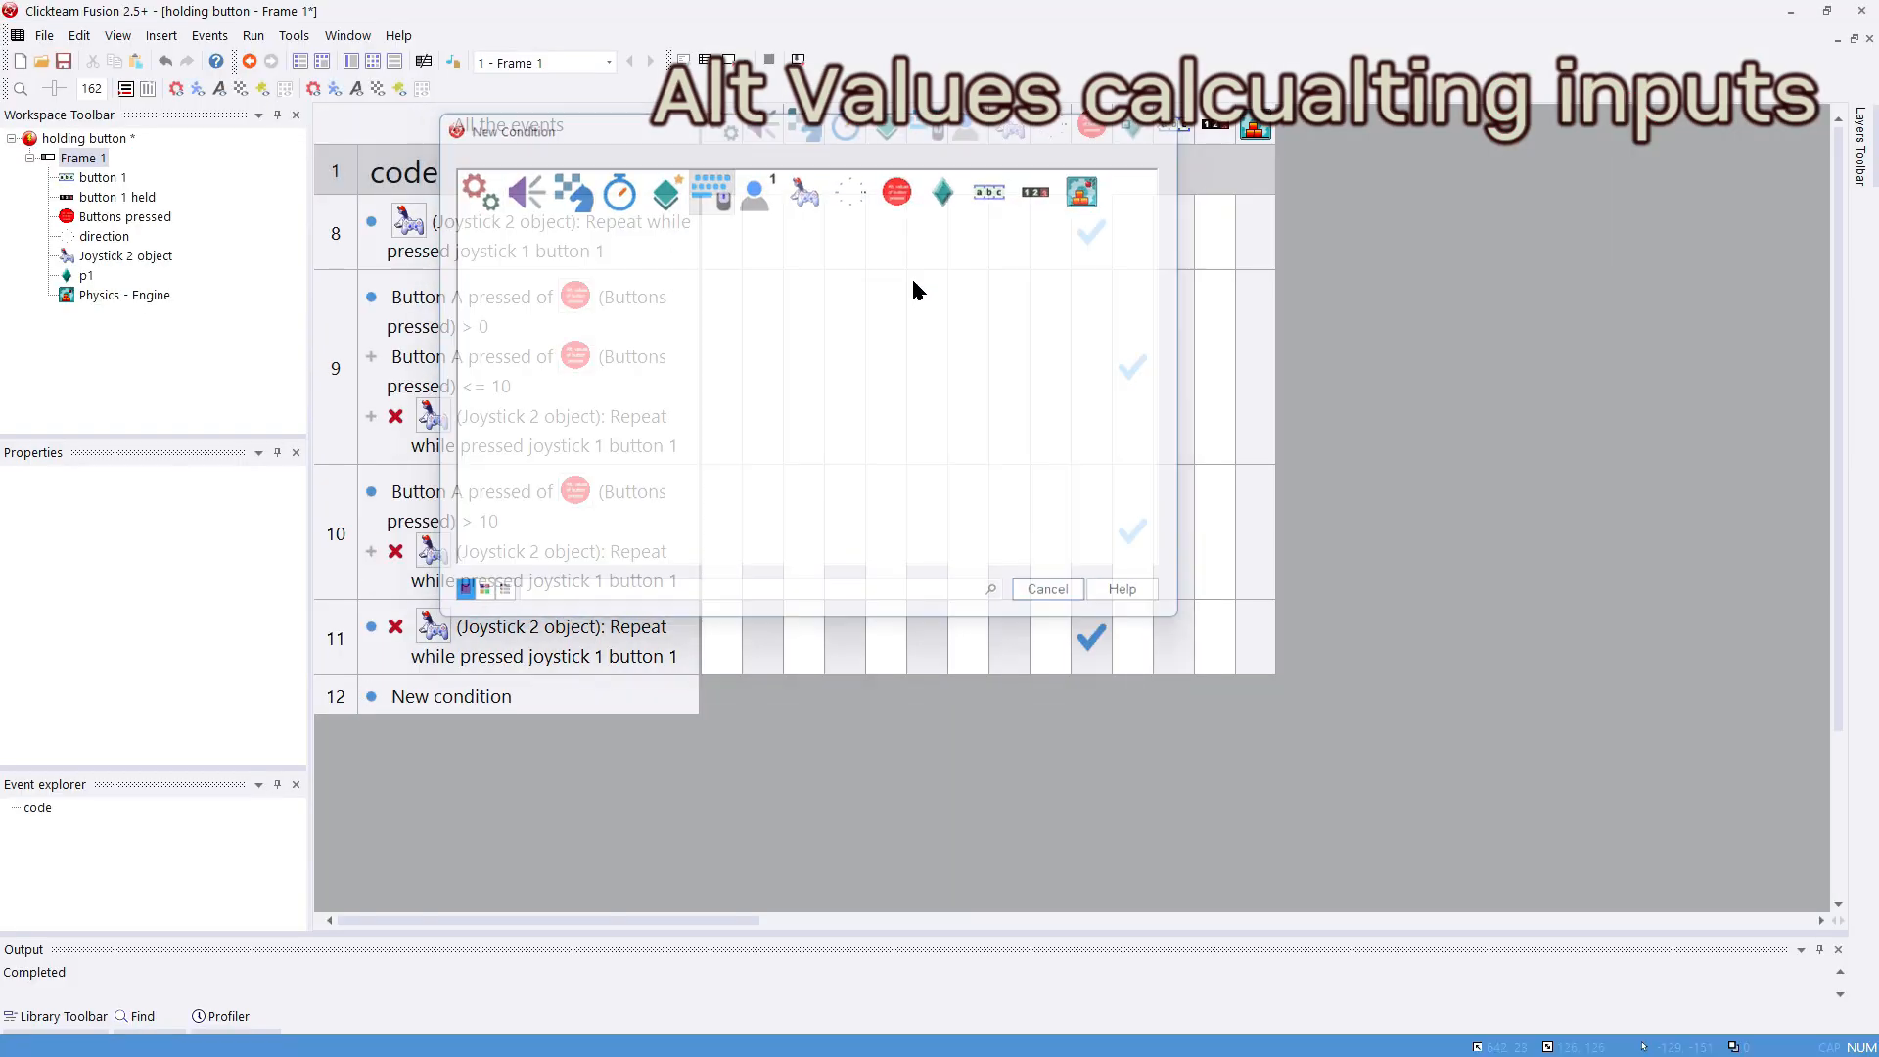
key("space")
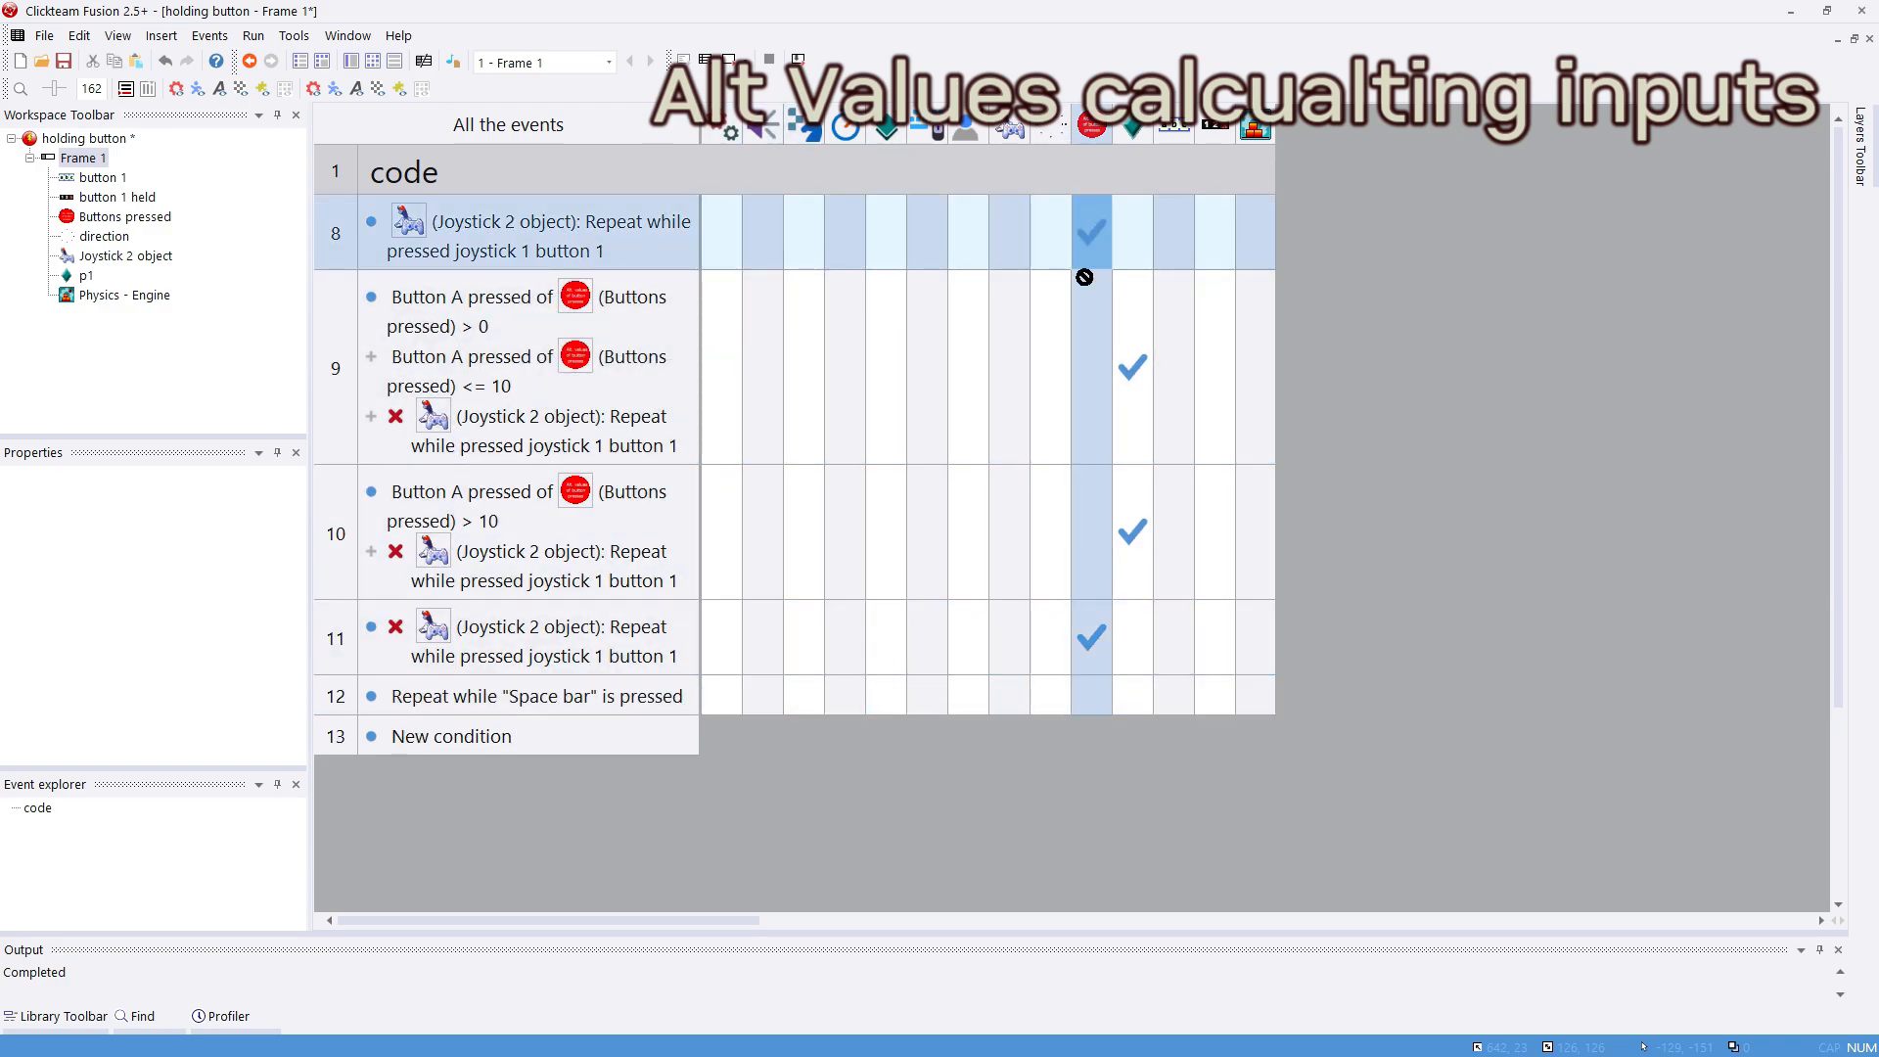
left_click_drag(352, 696, 338, 382)
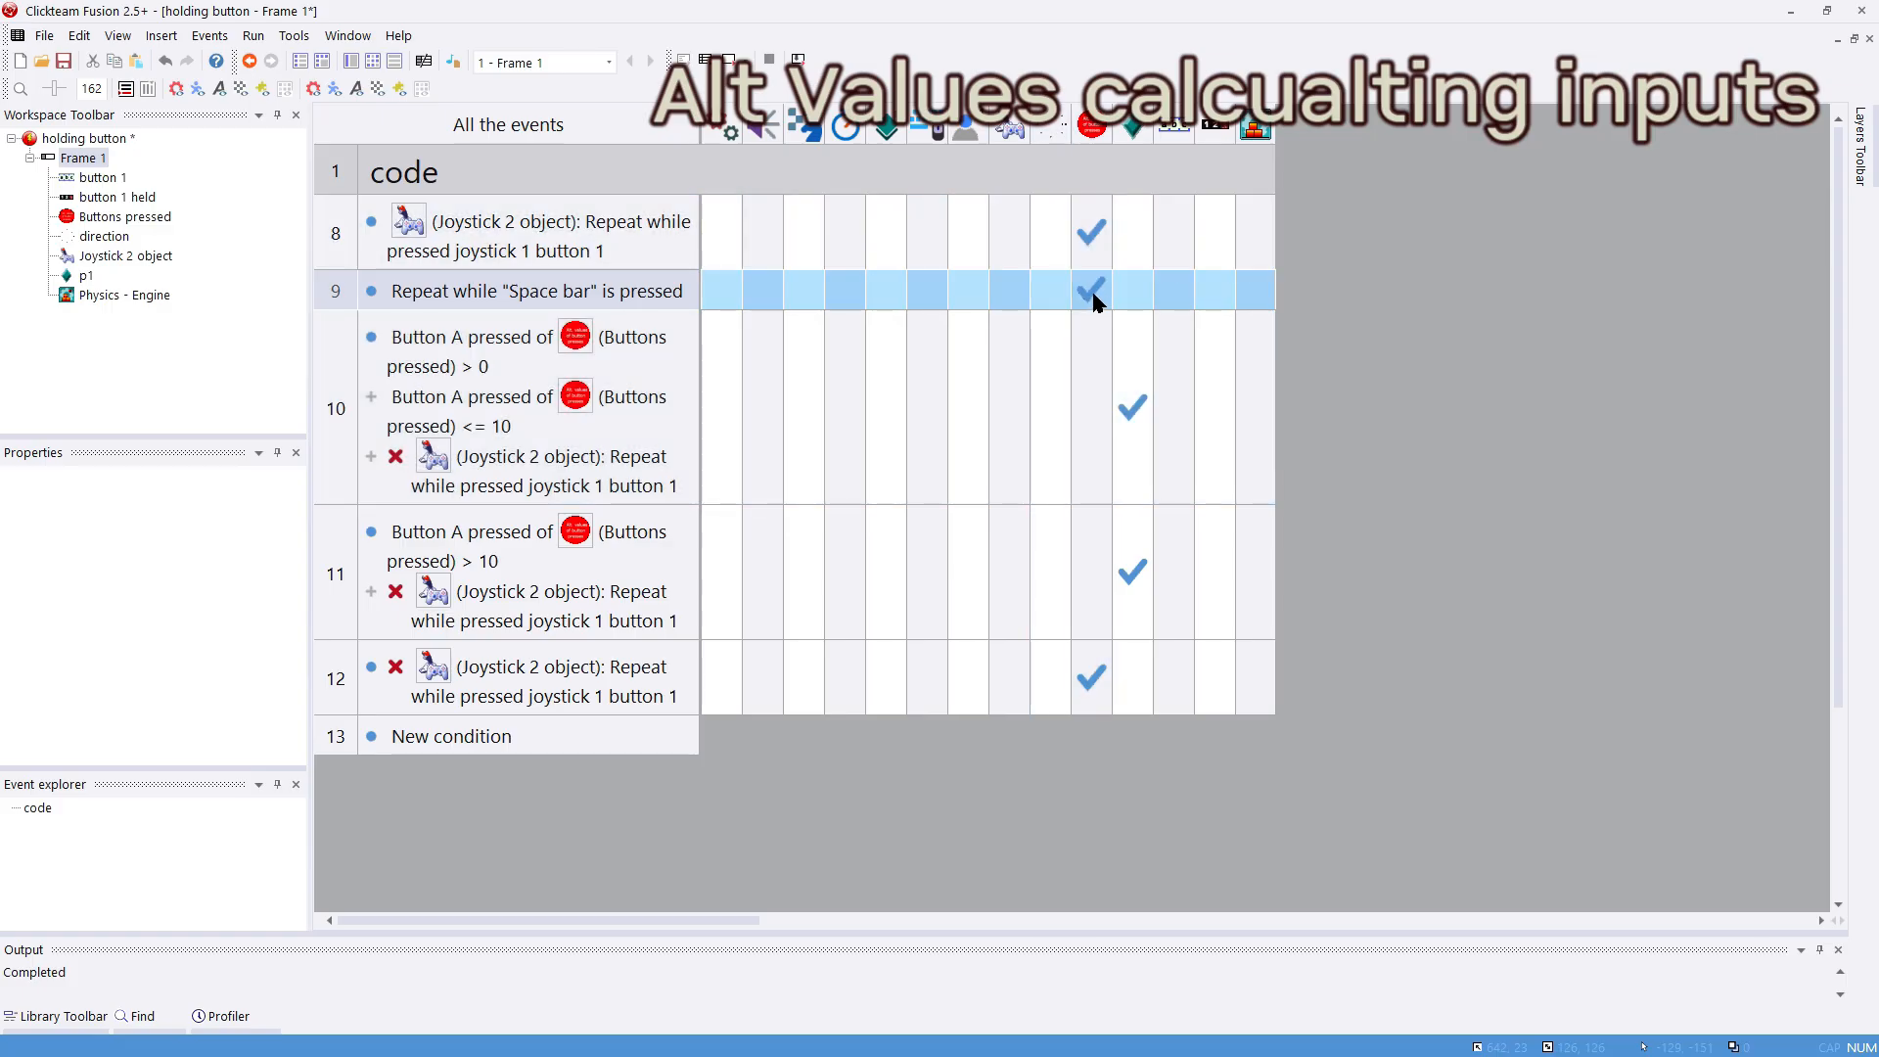
Step: Run the application to try the space bar event, and close the test window
left_click(254, 36)
left_click(551, 491)
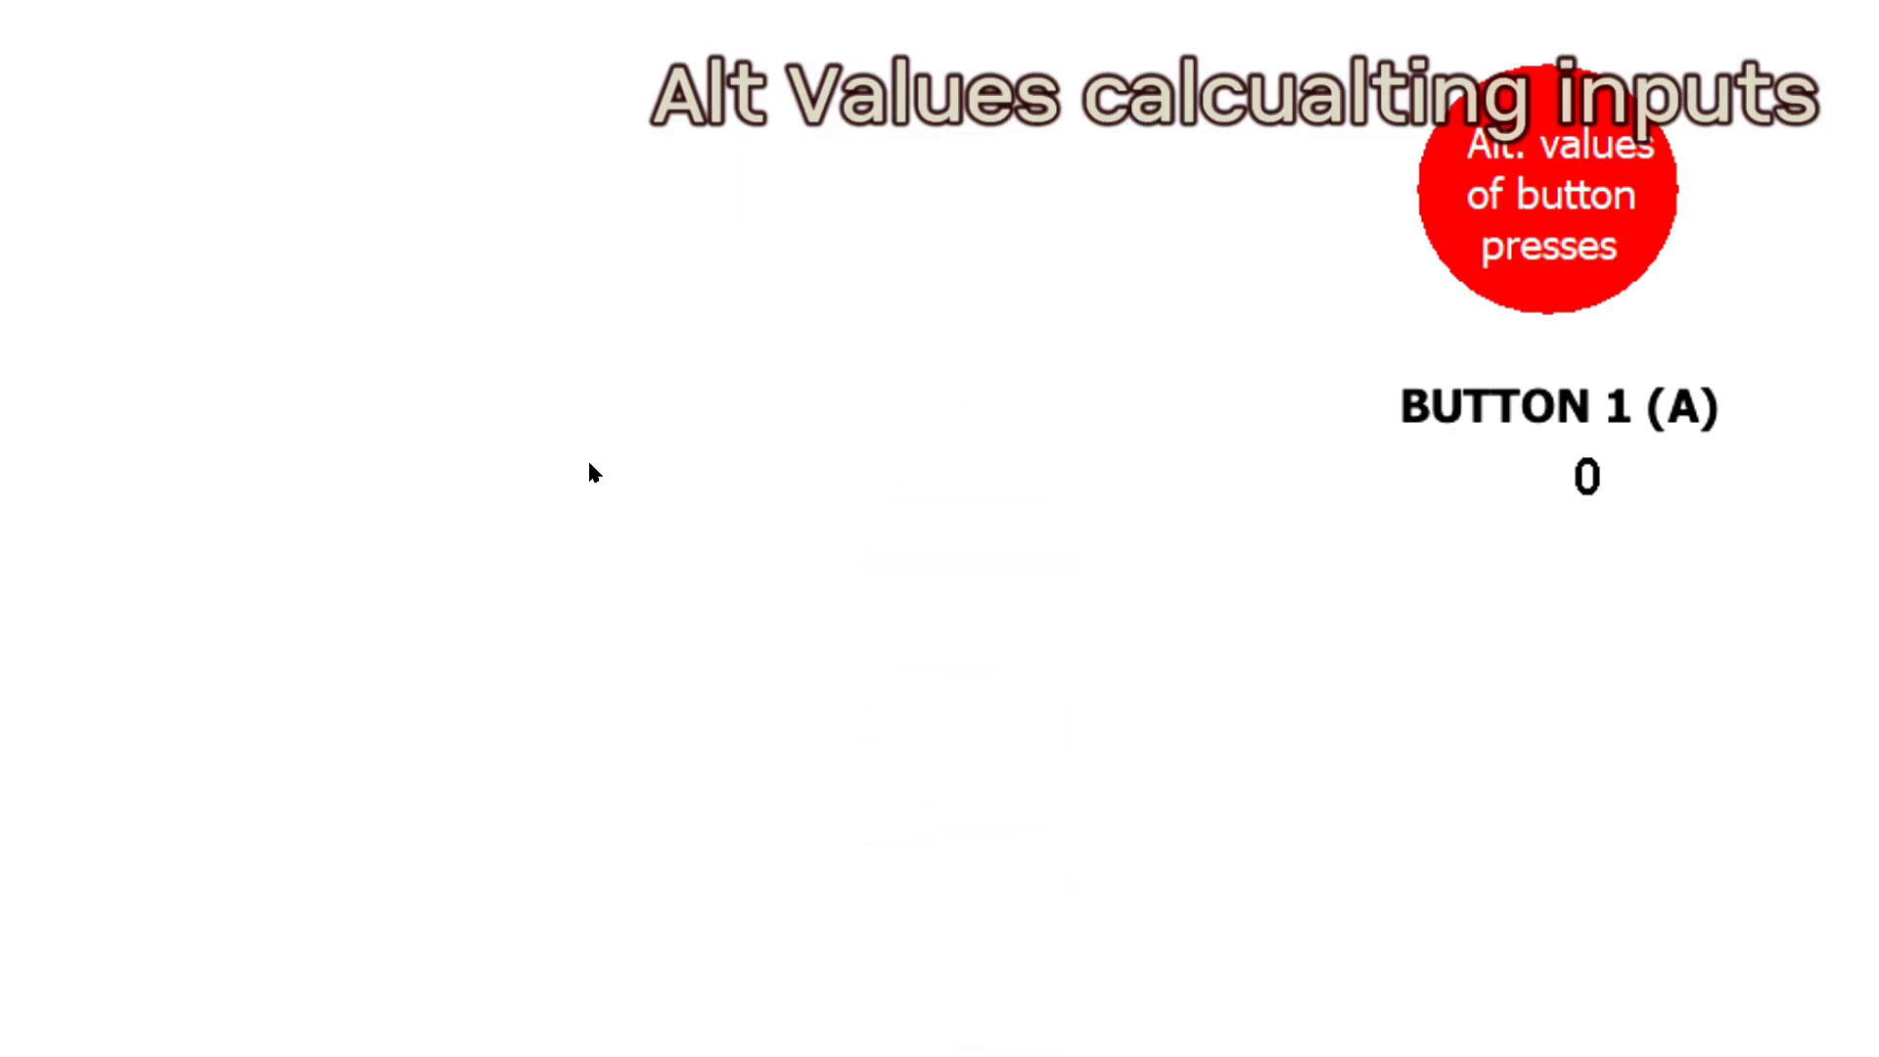
key("alt+F4")
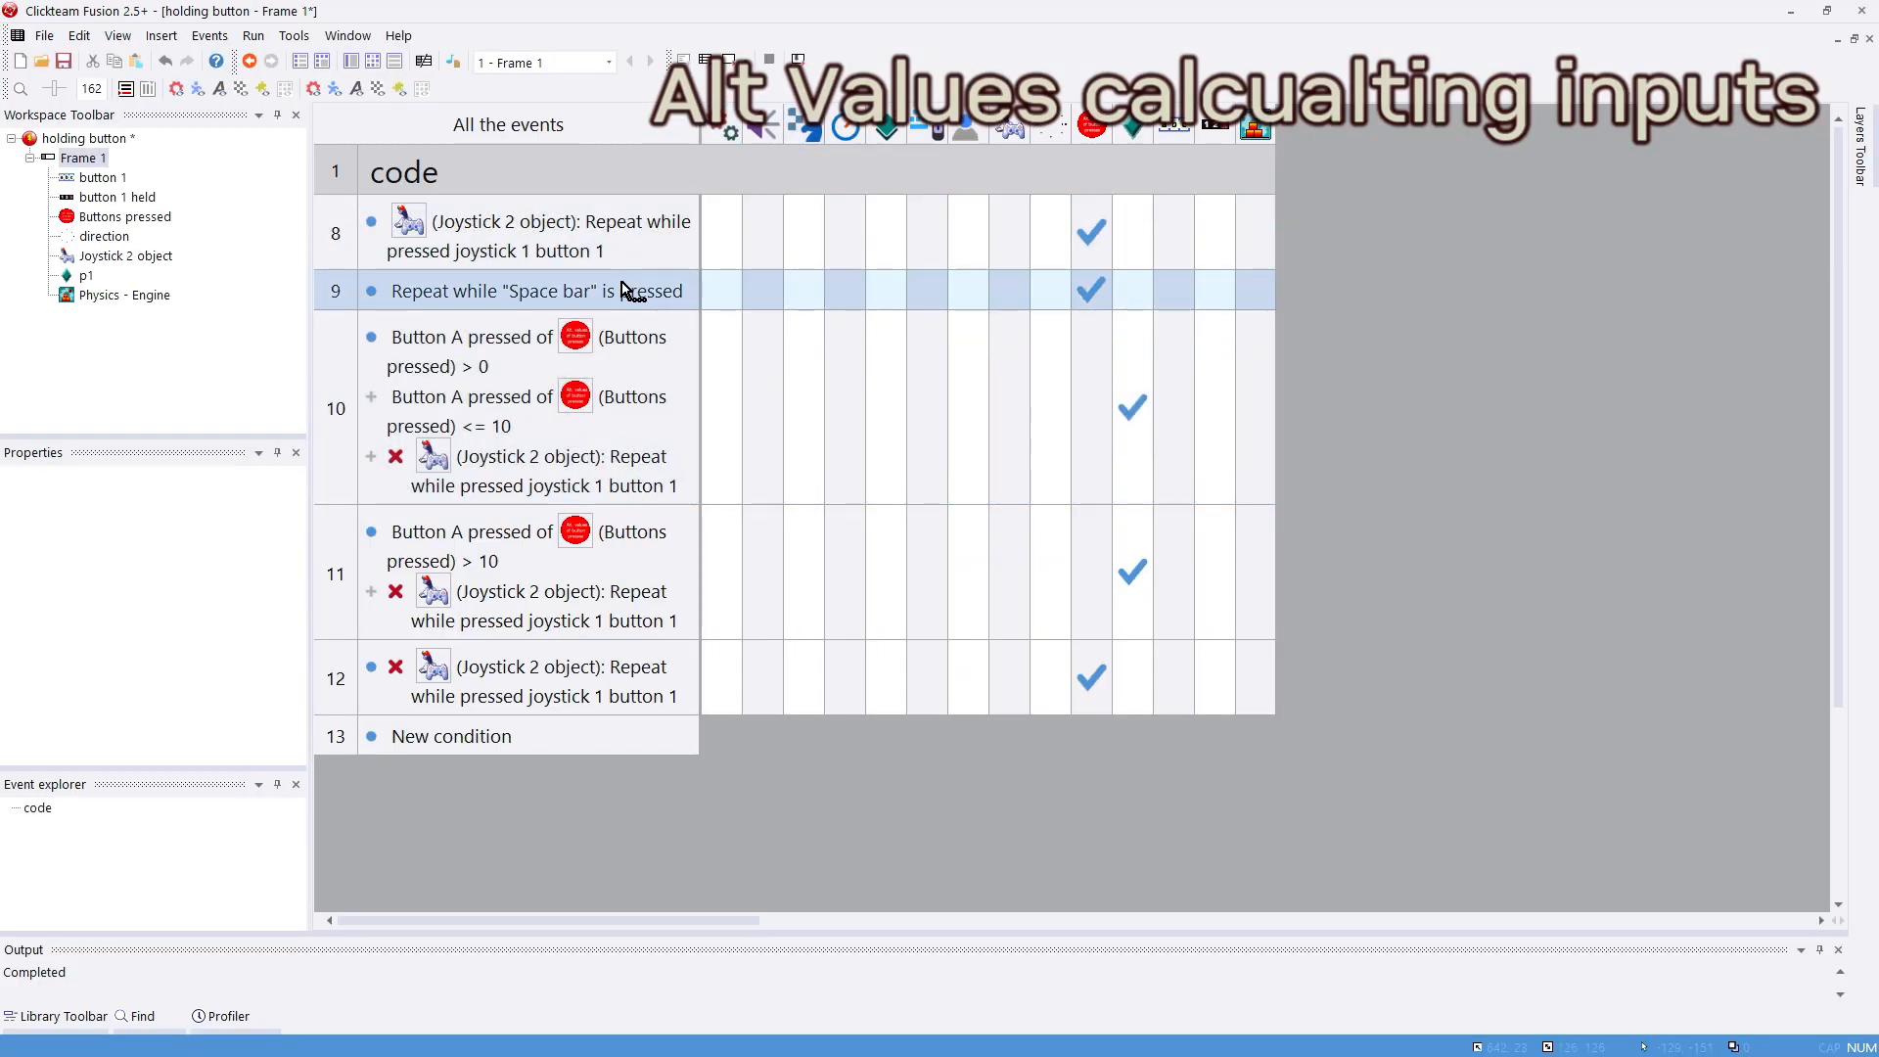
Step: Add a negated Repeat while "Space bar" is pressed condition to both p1 impulse events and the Button A pressed reset event
left_click_drag(343, 464, 345, 468)
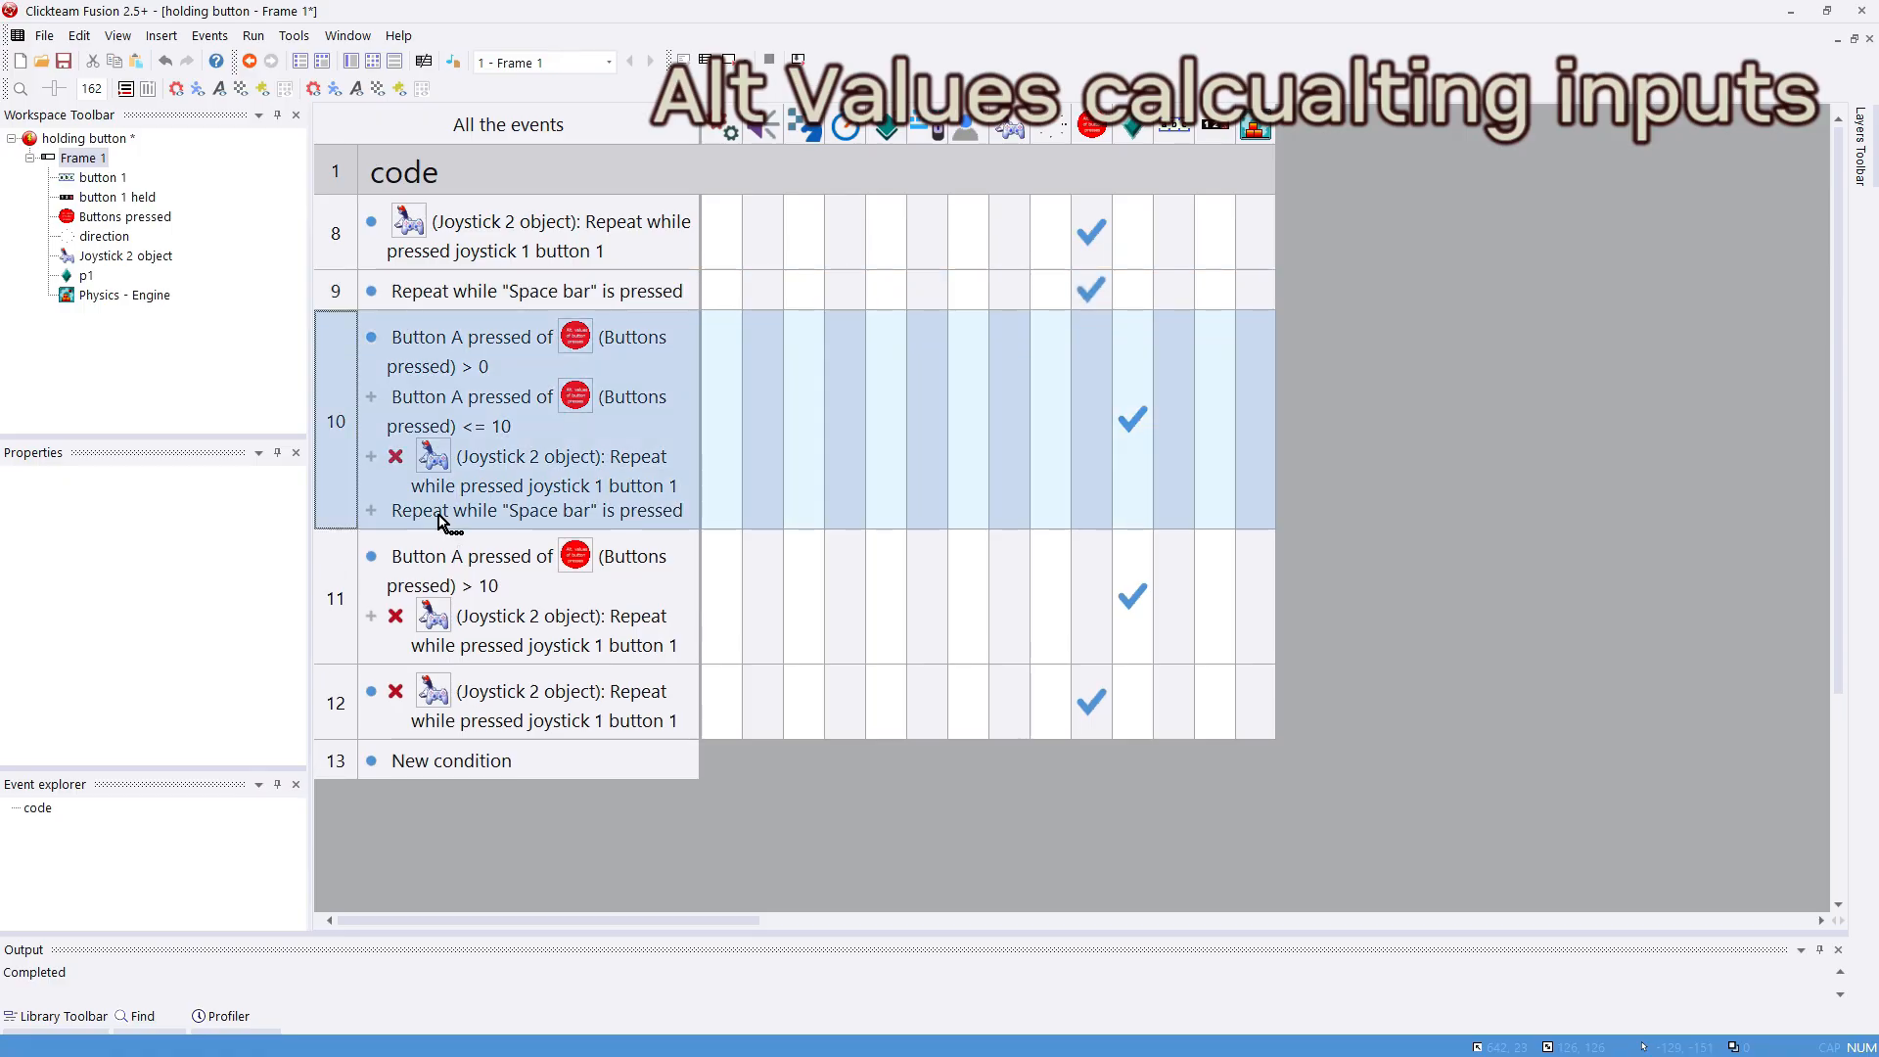
right_click(444, 512)
left_click(496, 590)
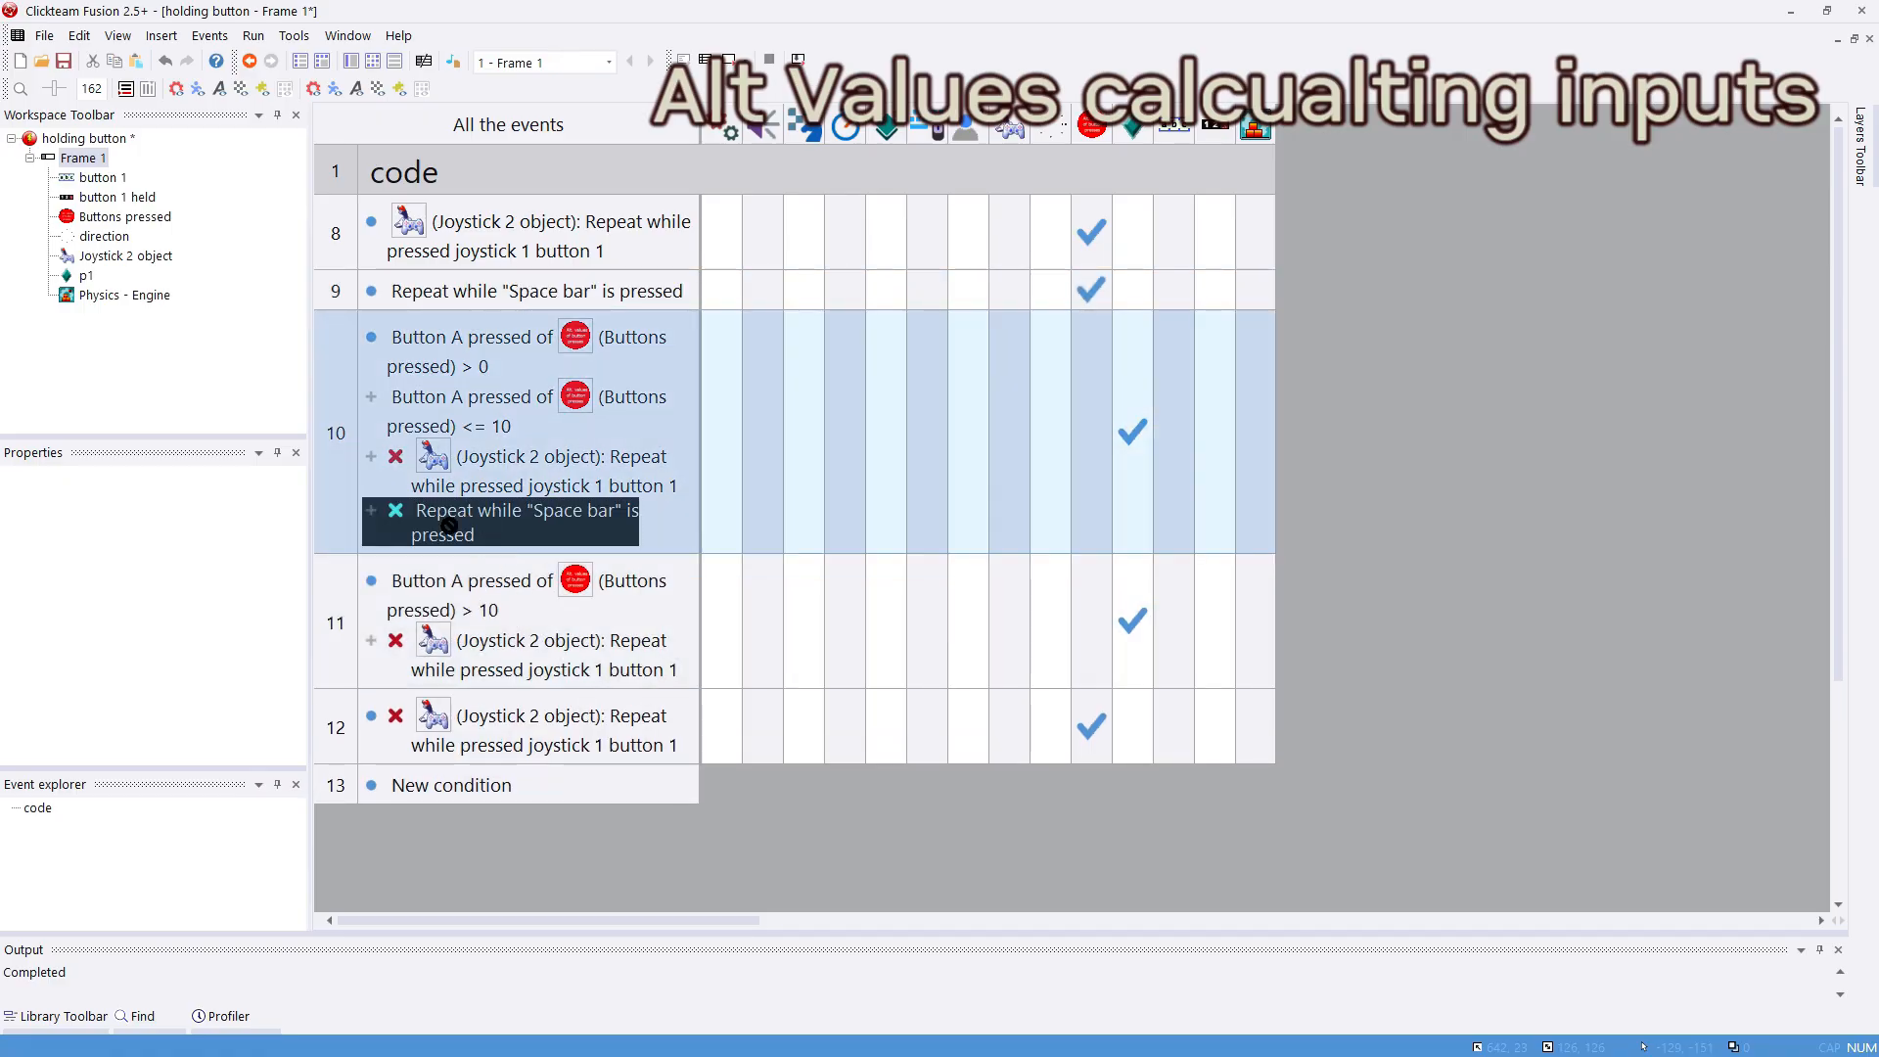
left_click_drag(345, 642, 346, 644)
left_click_drag(437, 696, 347, 778)
Step: Run the application again to test the space bar with the negated release conditions
left_click(265, 69)
left_click(254, 35)
left_click(455, 191)
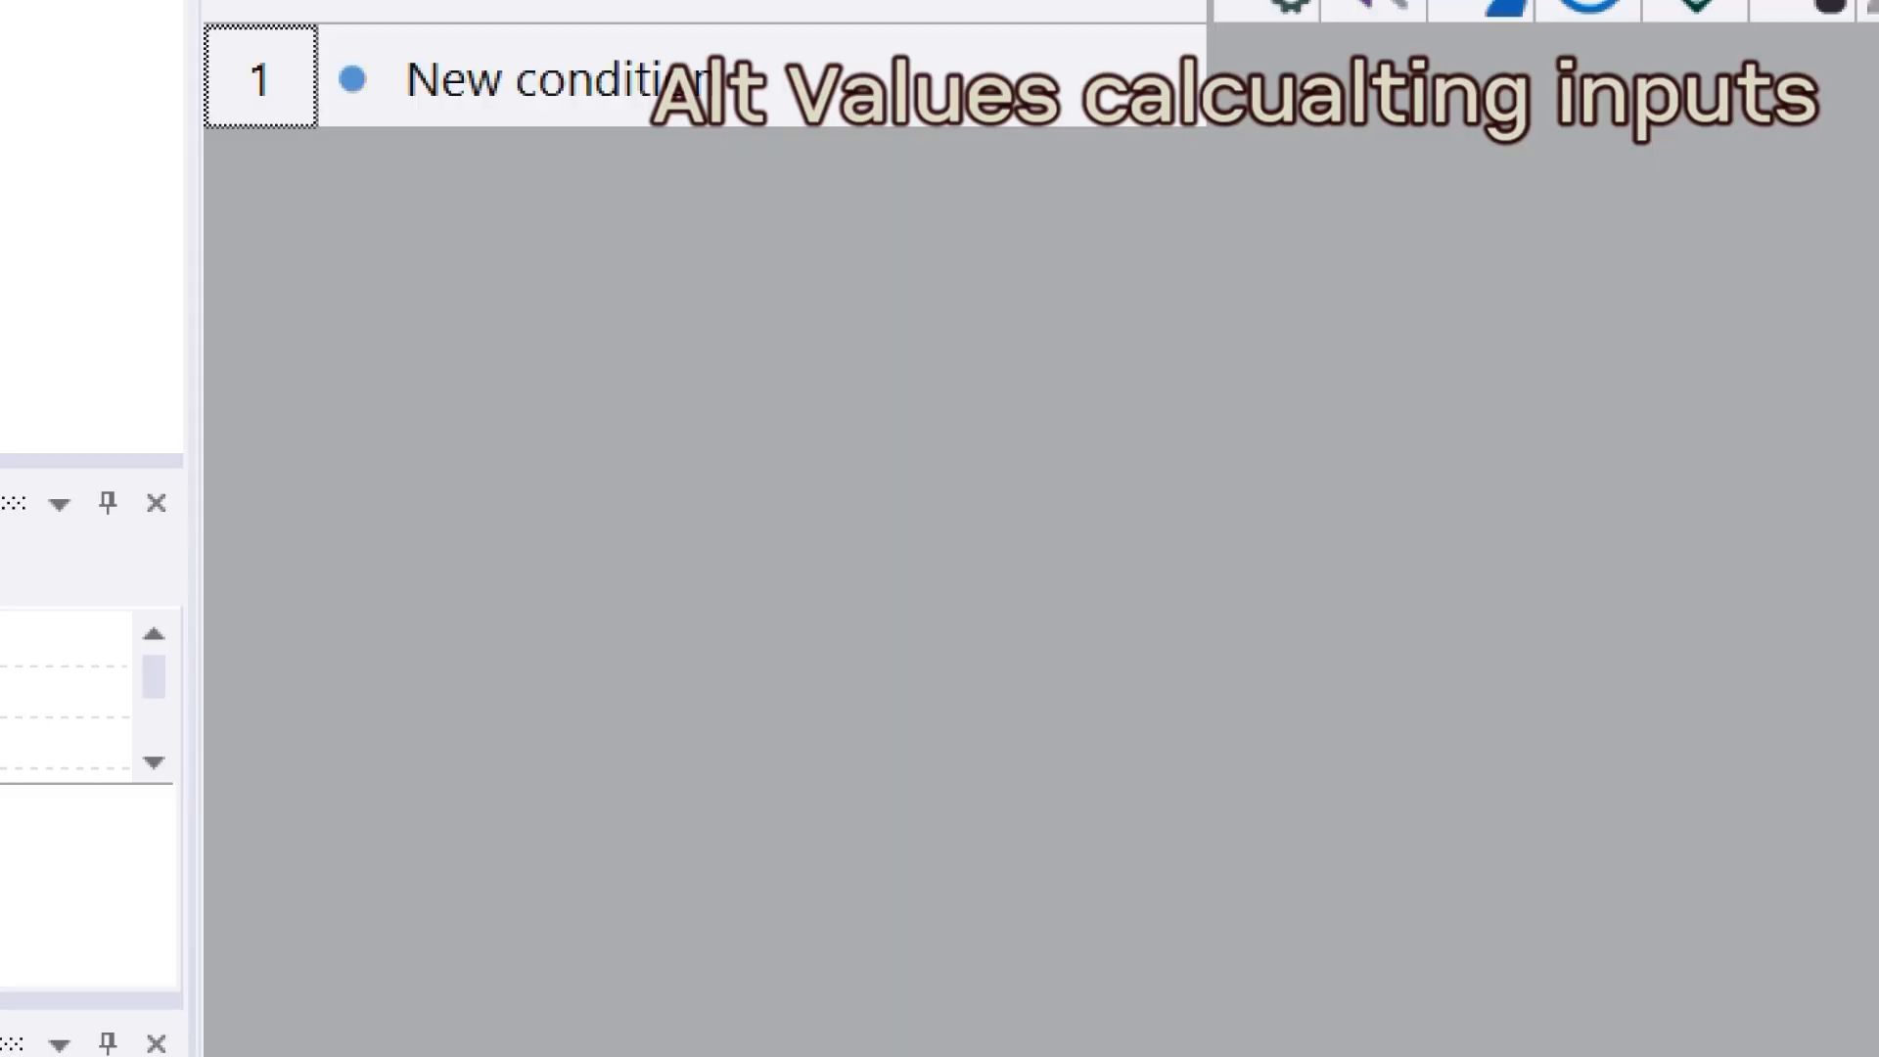
Step: Start a new event with player 1's Read joystick state condition, choosing the diagonal up-right direction to test
double_click(545, 92)
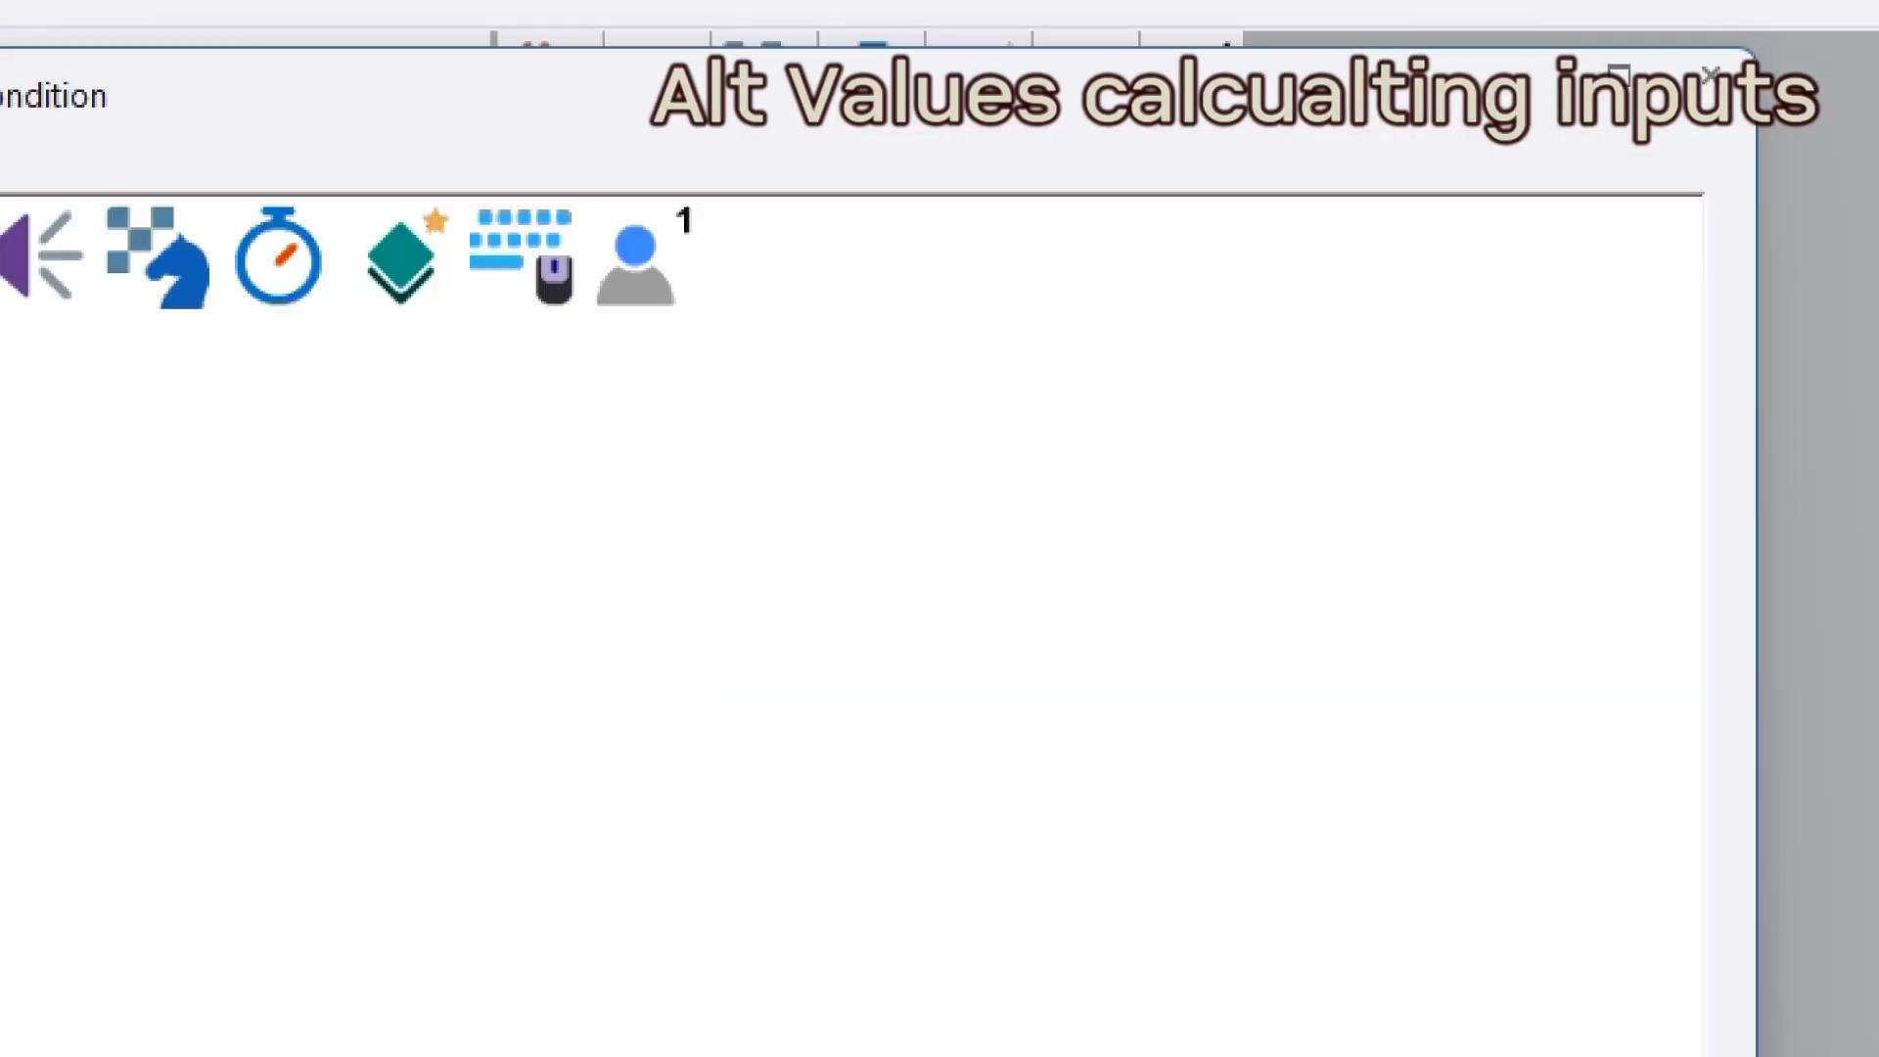
left_click(664, 253)
mouse_move(747, 293)
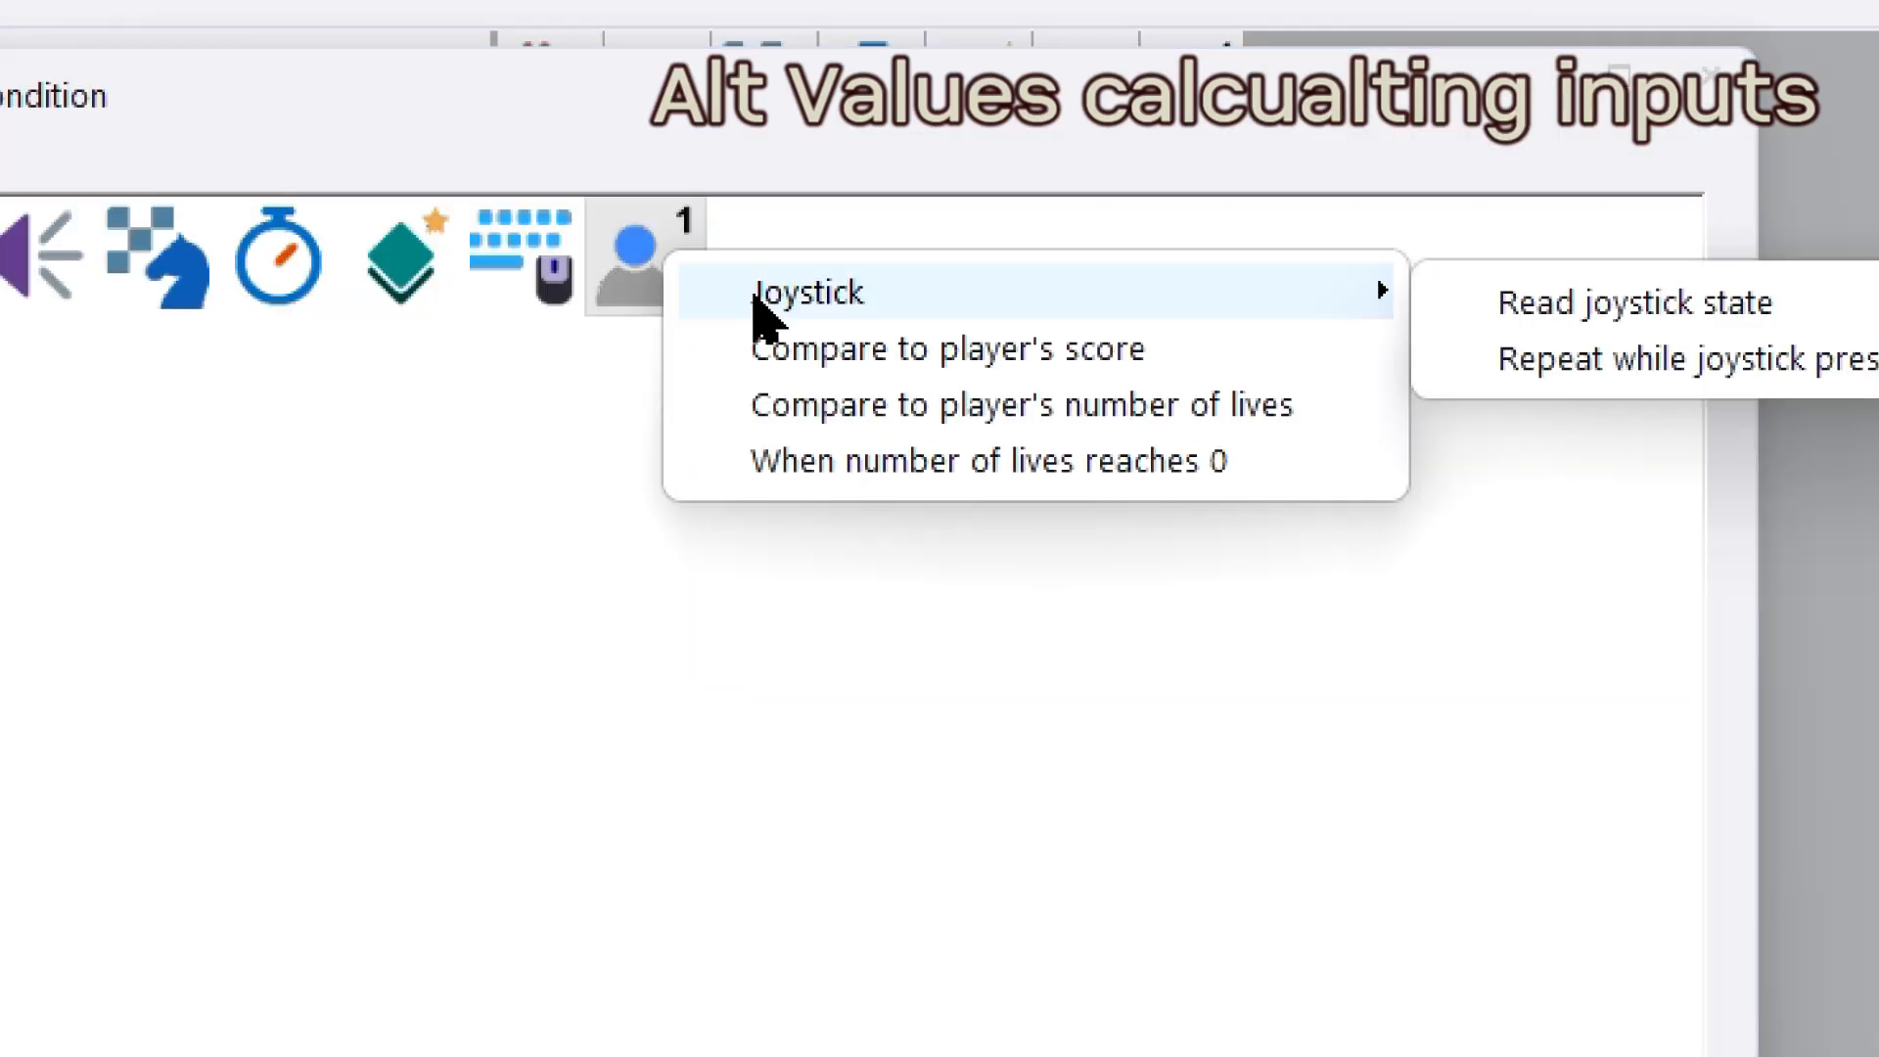
left_click(1553, 305)
left_click(1219, 353)
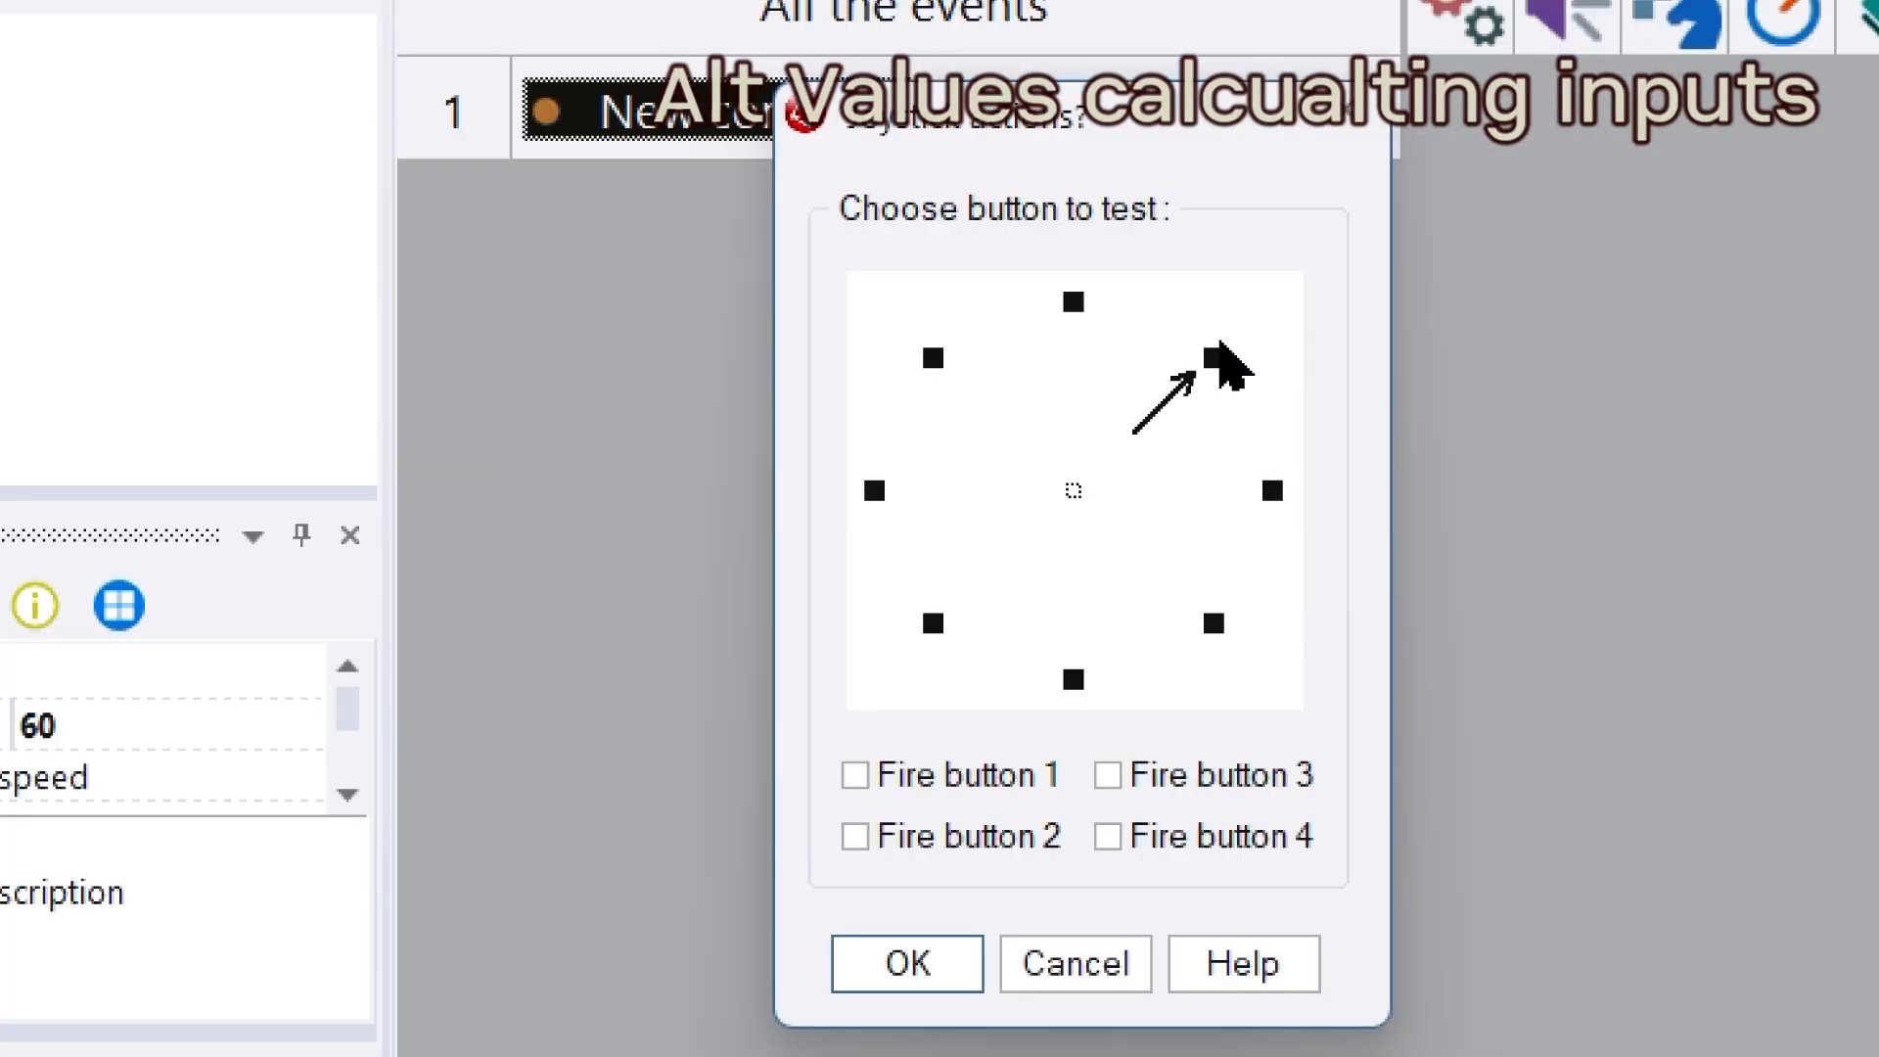